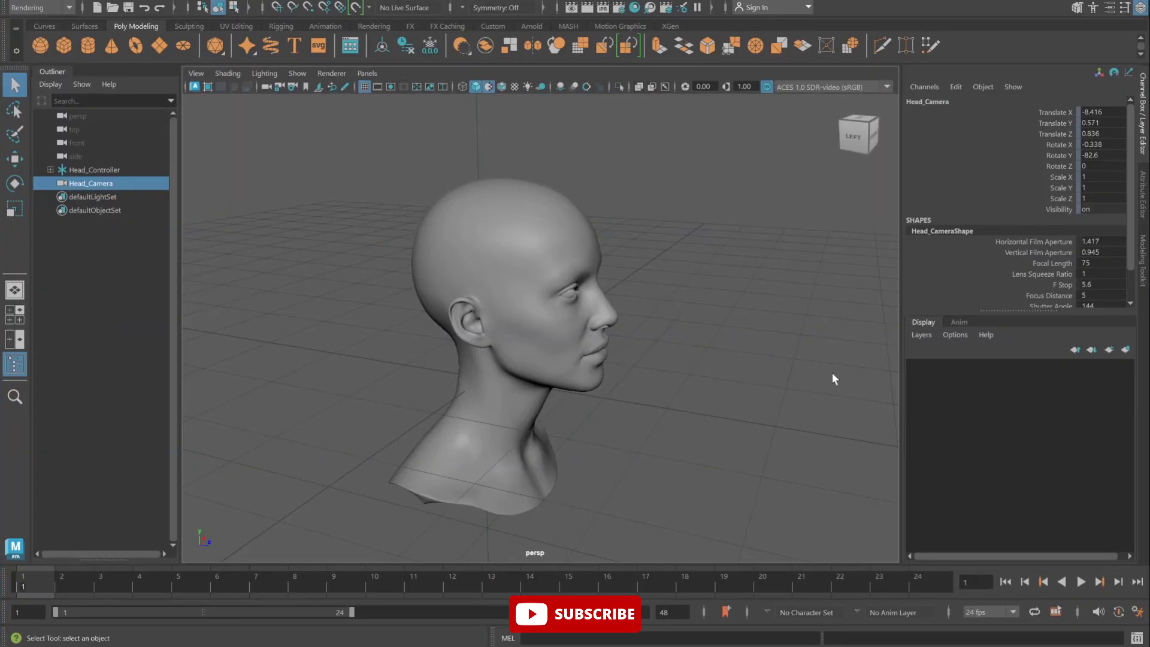
# Step: Examine the bald head model from the side, front and three-quarter angles in the perspective view
pyautogui.keyDown('alt'); pyautogui.moveTo(775, 296); pyautogui.dragTo(698, 295); pyautogui.keyUp('alt')
pyautogui.keyDown('alt'); pyautogui.moveTo(698, 295); pyautogui.dragTo(716, 342, button='right'); pyautogui.keyUp('alt')
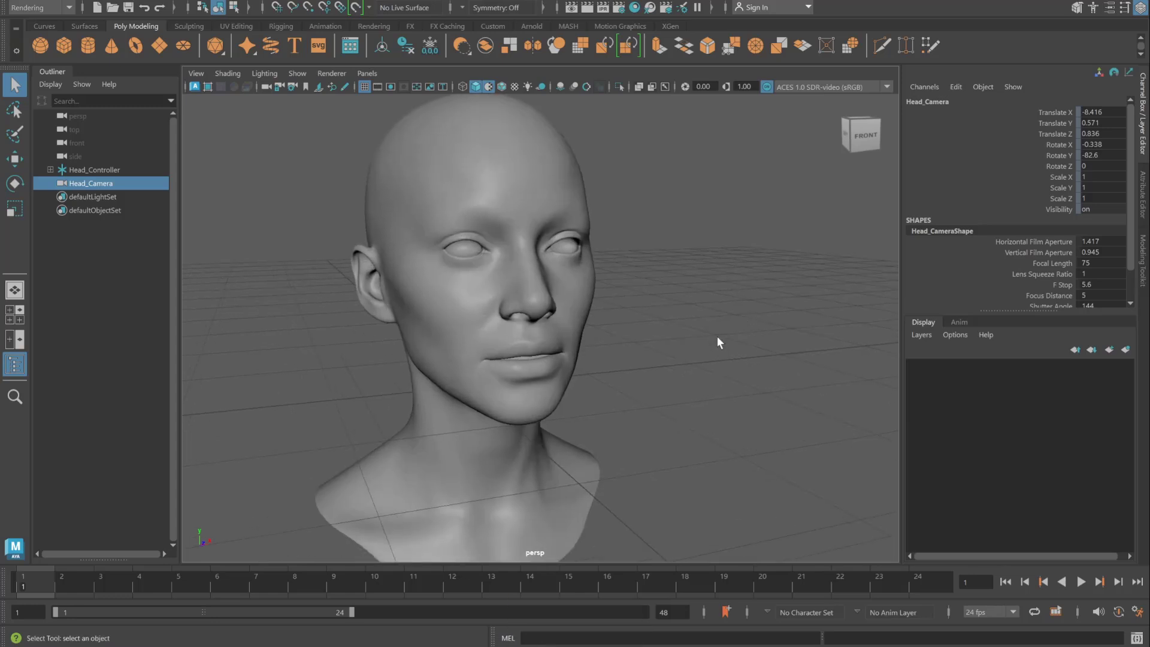
pyautogui.keyDown('alt'); pyautogui.moveTo(716, 342); pyautogui.dragTo(738, 348, button='middle'); pyautogui.keyUp('alt')
pyautogui.keyDown('alt'); pyautogui.moveTo(738, 348); pyautogui.dragTo(652, 321, button='right'); pyautogui.keyUp('alt')
pyautogui.keyDown('alt'); pyautogui.moveTo(653, 321); pyautogui.dragTo(683, 287); pyautogui.keyUp('alt')
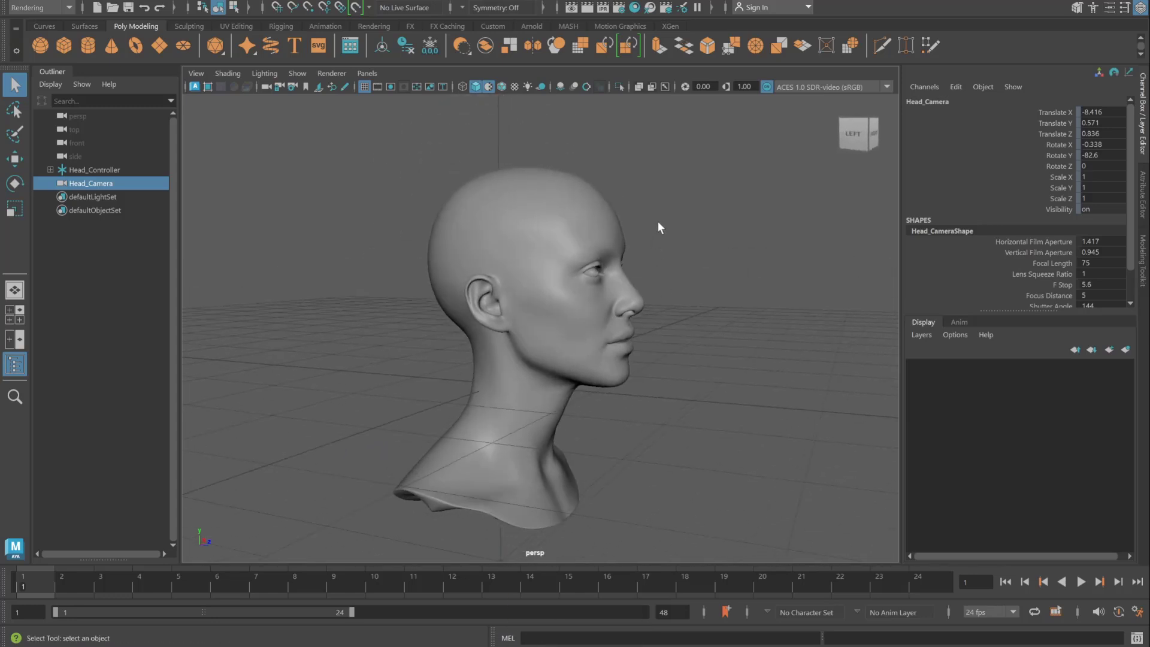
pyautogui.keyDown('alt'); pyautogui.moveTo(659, 226); pyautogui.dragTo(635, 246, button='right'); pyautogui.keyUp('alt')
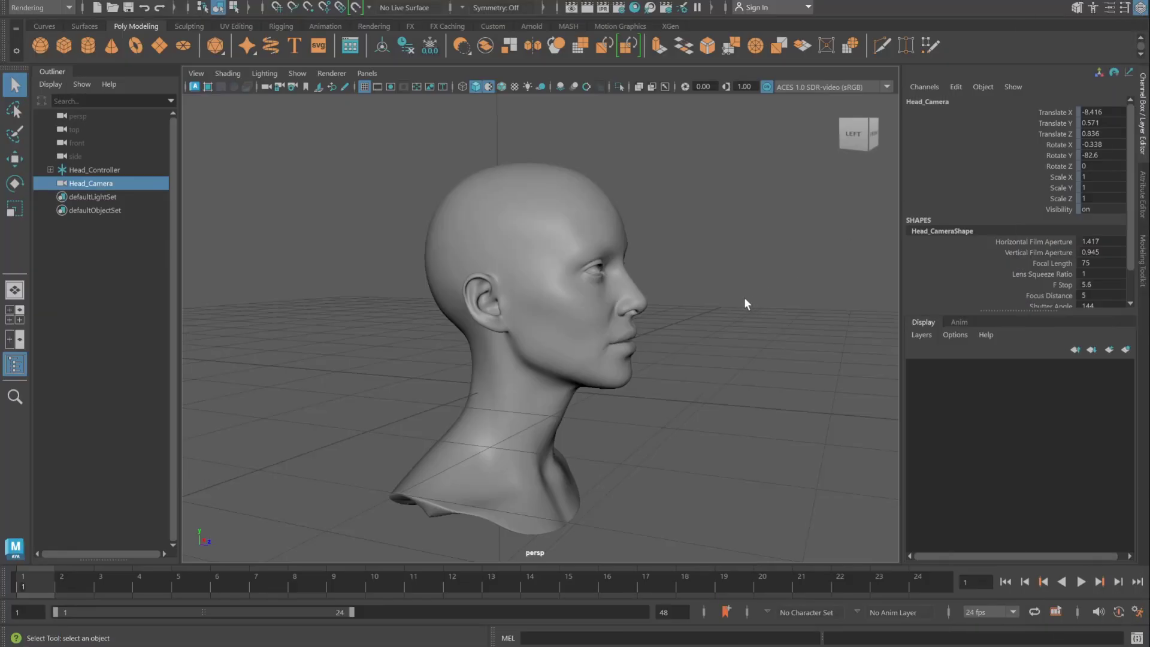
pyautogui.keyDown('alt'); pyautogui.moveTo(744, 297); pyautogui.dragTo(503, 272); pyautogui.keyUp('alt')
pyautogui.keyDown('alt'); pyautogui.moveTo(503, 272); pyautogui.dragTo(560, 277, button='right'); pyautogui.keyUp('alt')
pyautogui.keyDown('alt'); pyautogui.moveTo(559, 277); pyautogui.dragTo(688, 300); pyautogui.keyUp('alt')
pyautogui.keyDown('alt'); pyautogui.moveTo(695, 323); pyautogui.dragTo(621, 313, button='right'); pyautogui.keyUp('alt')
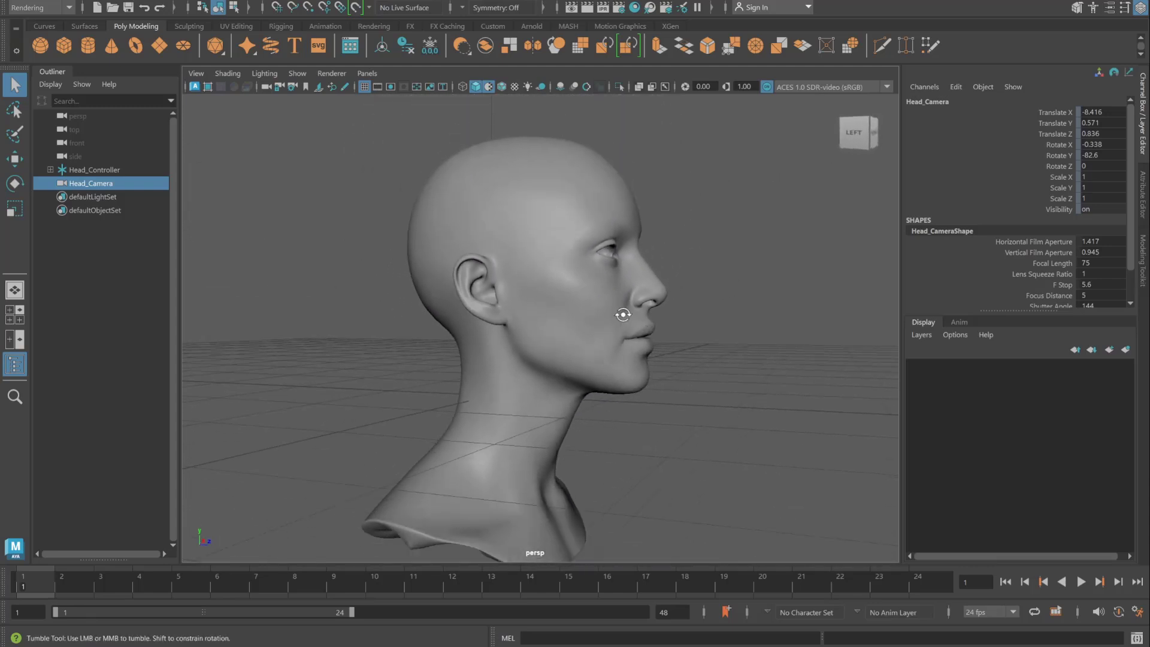
pyautogui.keyDown('alt'); pyautogui.moveTo(621, 313); pyautogui.dragTo(708, 367); pyautogui.keyUp('alt')
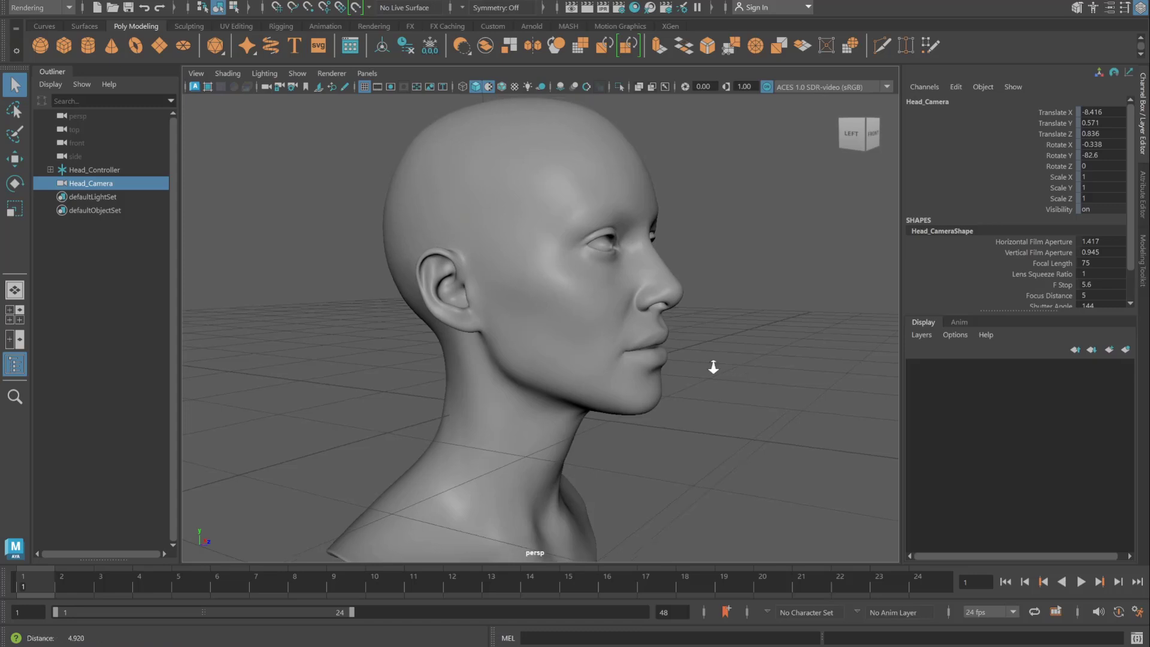
pyautogui.keyDown('alt'); pyautogui.moveTo(708, 367); pyautogui.dragTo(513, 307, button='right'); pyautogui.keyUp('alt')
pyautogui.keyDown('alt'); pyautogui.moveTo(367, 231); pyautogui.dragTo(703, 367, button='right'); pyautogui.keyUp('alt')
pyautogui.keyDown('alt'); pyautogui.moveTo(704, 371); pyautogui.dragTo(598, 332); pyautogui.keyUp('alt')
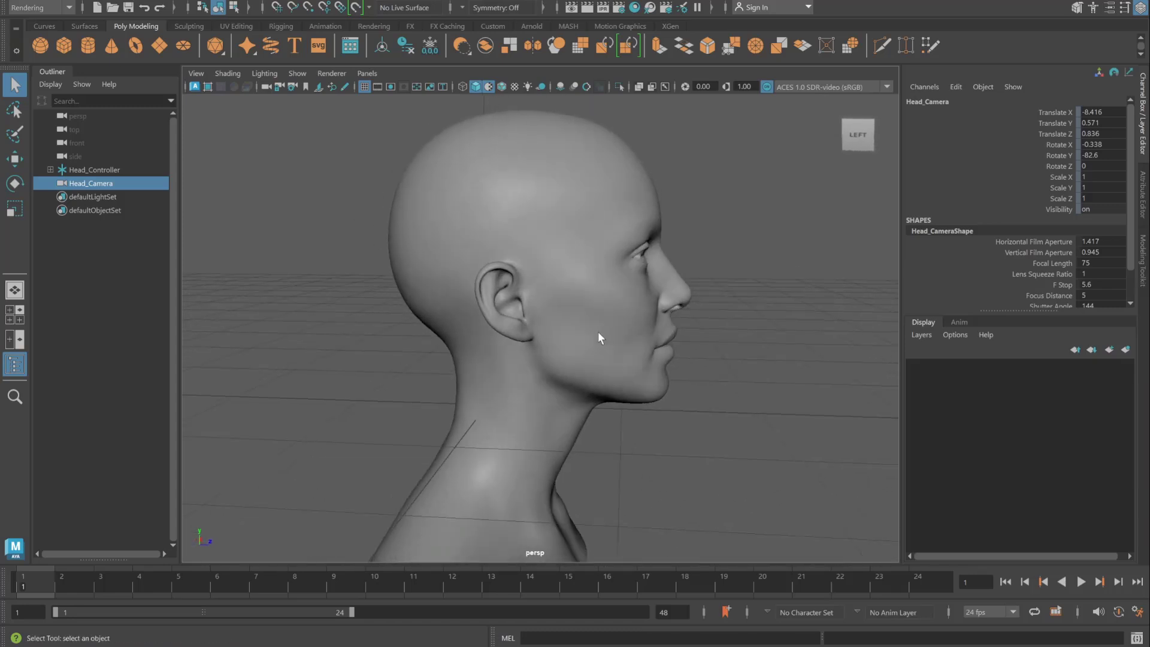
pyautogui.keyDown('alt'); pyautogui.moveTo(637, 359); pyautogui.dragTo(578, 326, button='right'); pyautogui.keyUp('alt')
pyautogui.keyDown('alt'); pyautogui.moveTo(577, 326); pyautogui.dragTo(455, 300); pyautogui.keyUp('alt')
pyautogui.keyDown('alt'); pyautogui.moveTo(456, 299); pyautogui.dragTo(402, 124, button='right'); pyautogui.keyUp('alt')
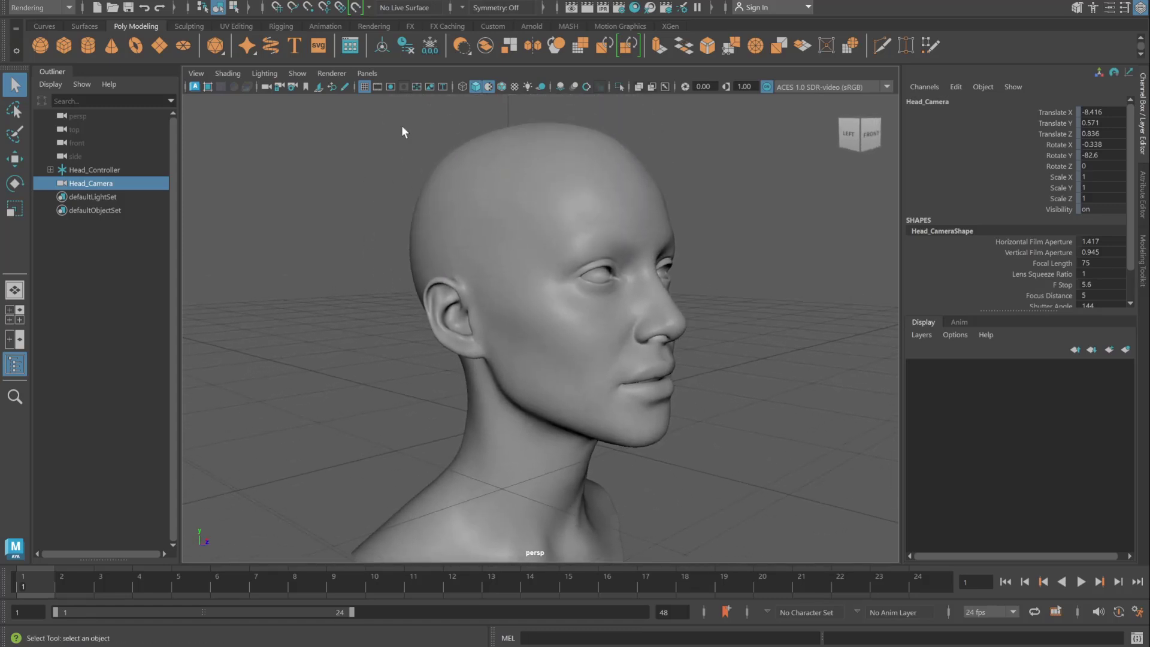
# Step: Look through Head_Camera and set the render image size to 1080 by 1080 pixels
pyautogui.click(366, 74)
pyautogui.click(518, 85)
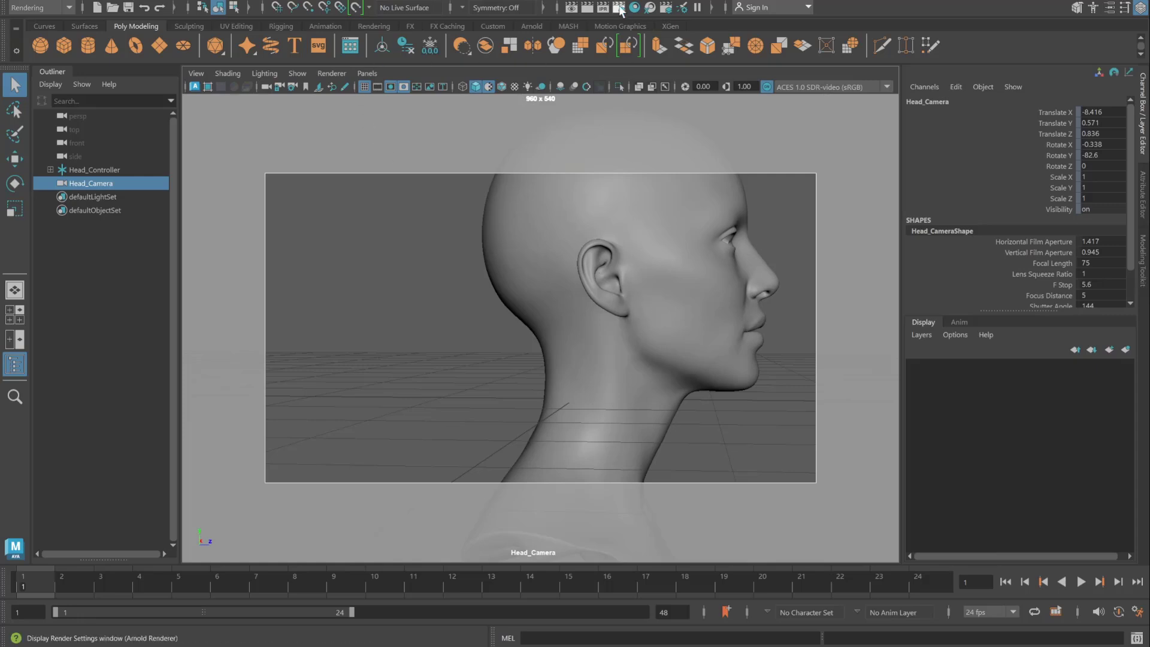
pyautogui.scroll(-5, 781, 353)
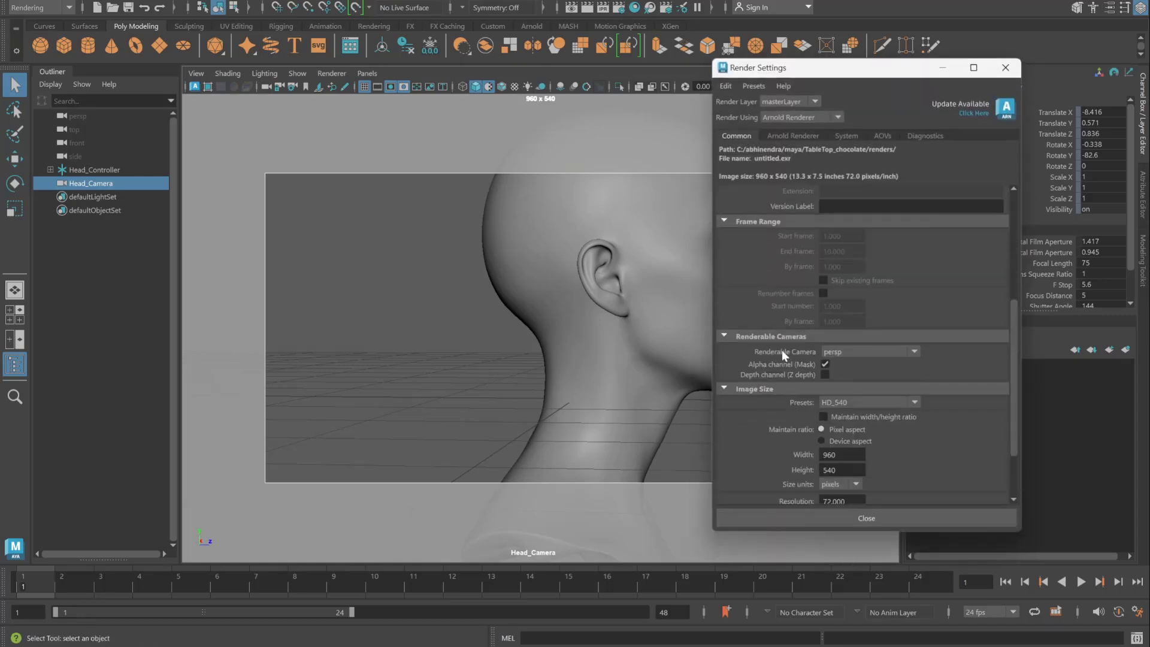
pyautogui.scroll(-3, 753, 449)
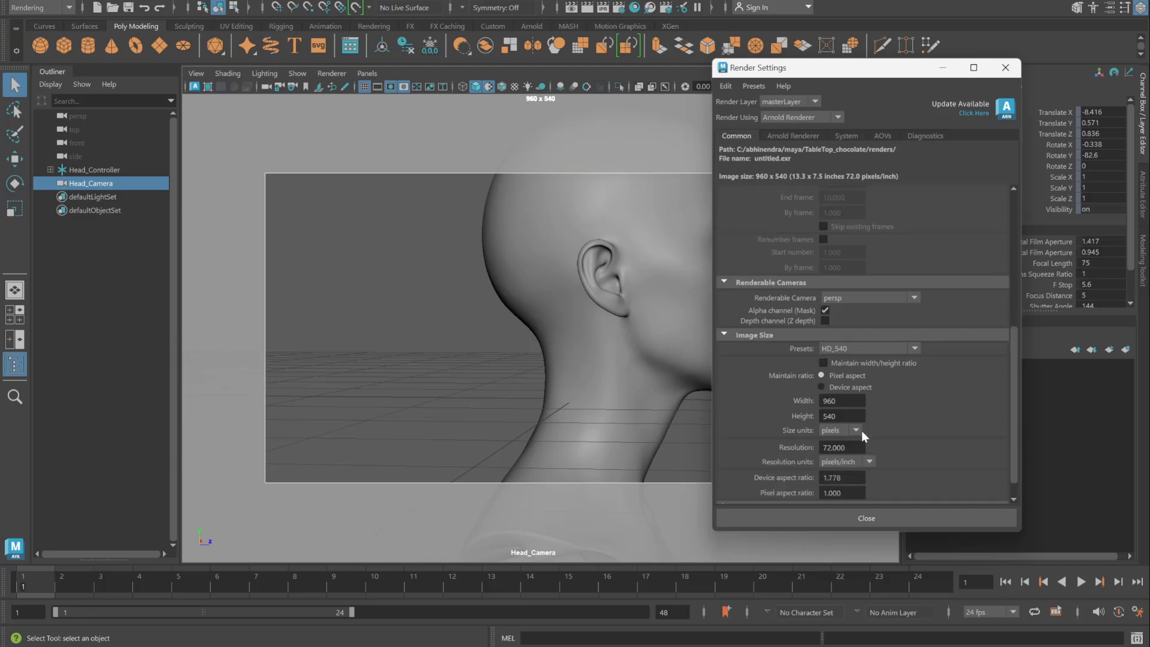
pyautogui.doubleClick(849, 400)
pyautogui.write('1080')
pyautogui.press('Tab')
pyautogui.write('1080')
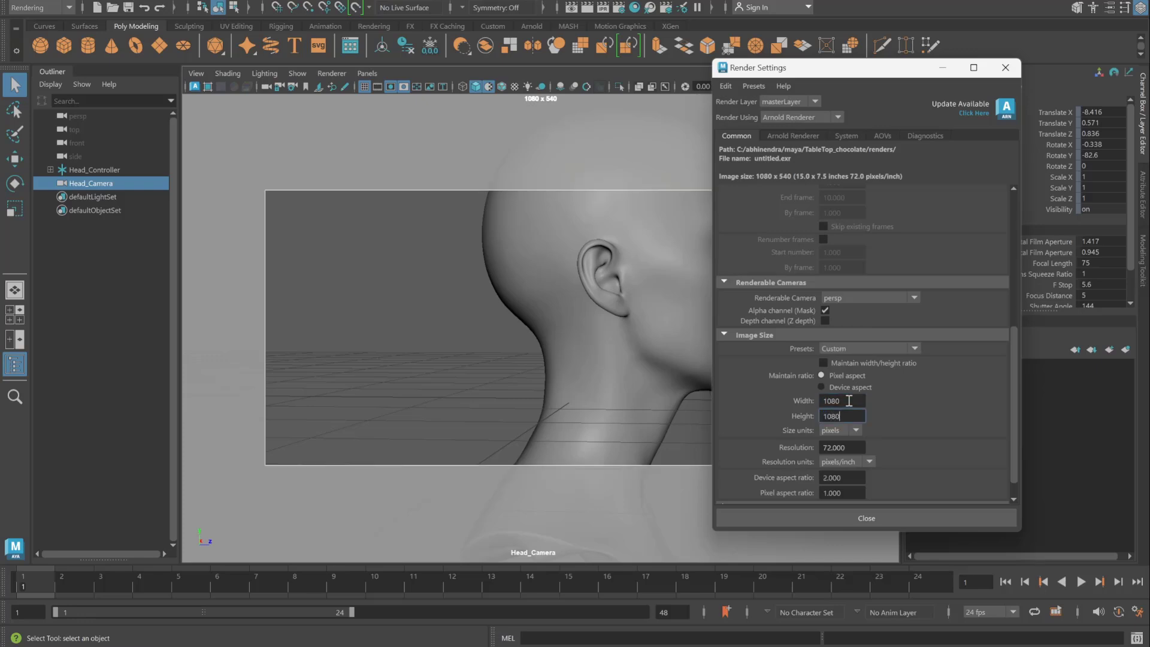
pyautogui.press('Return')
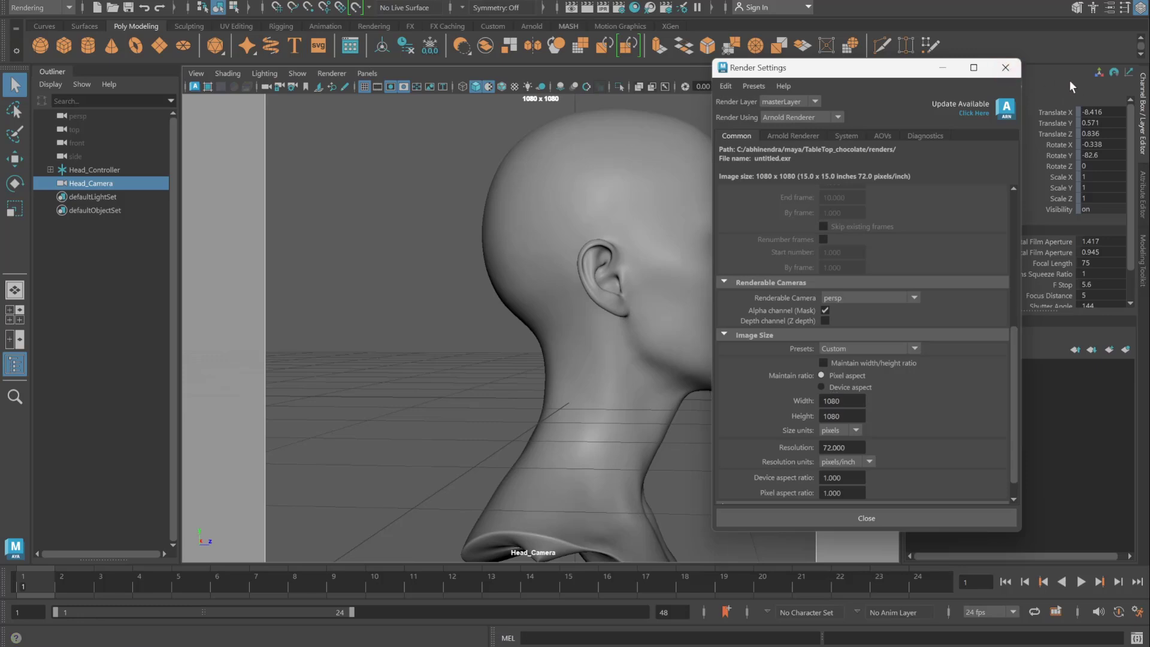
pyautogui.click(1006, 67)
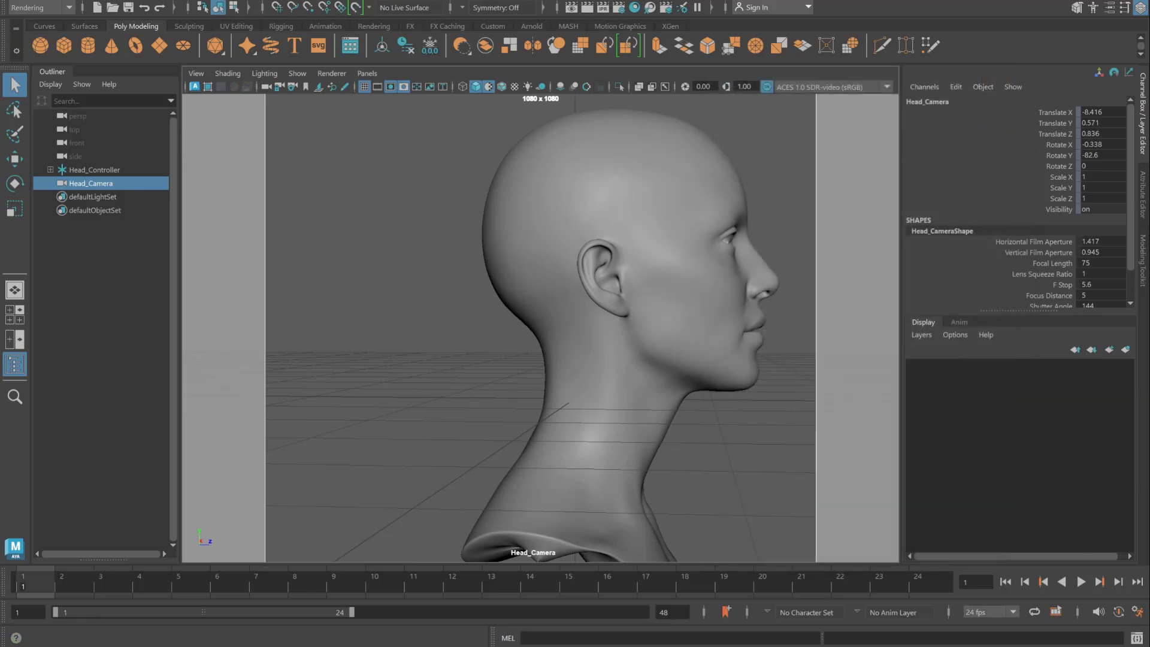
# Step: Create an Arnold skydome light and rename it HDRI
pyautogui.click(473, 2)
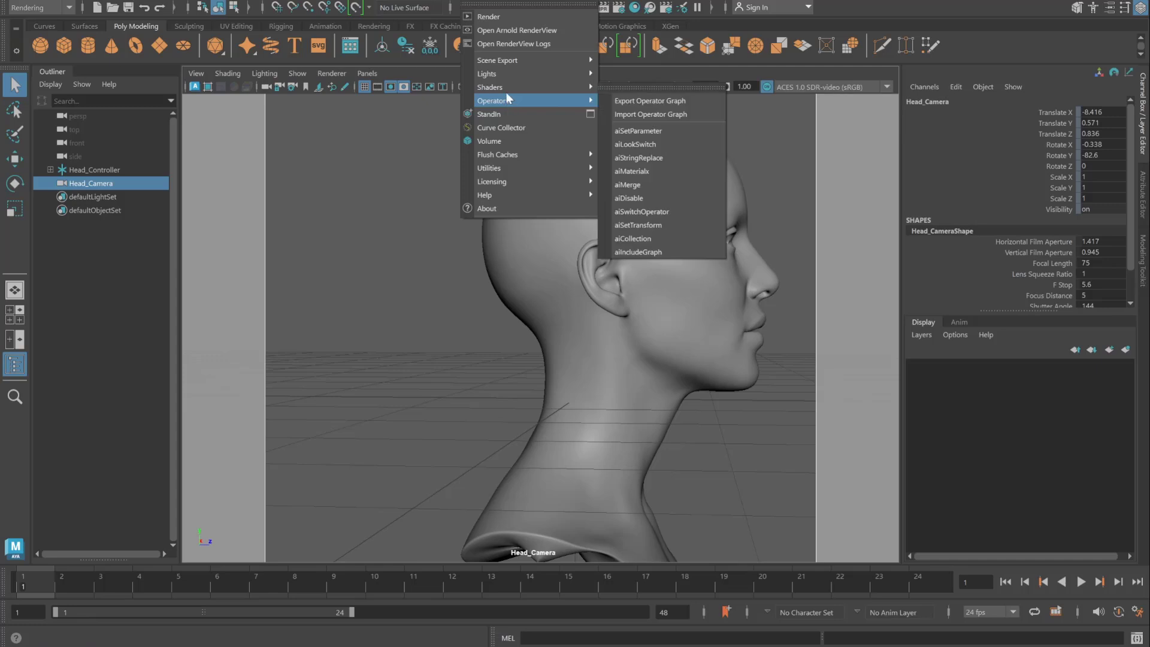
pyautogui.moveTo(511, 74)
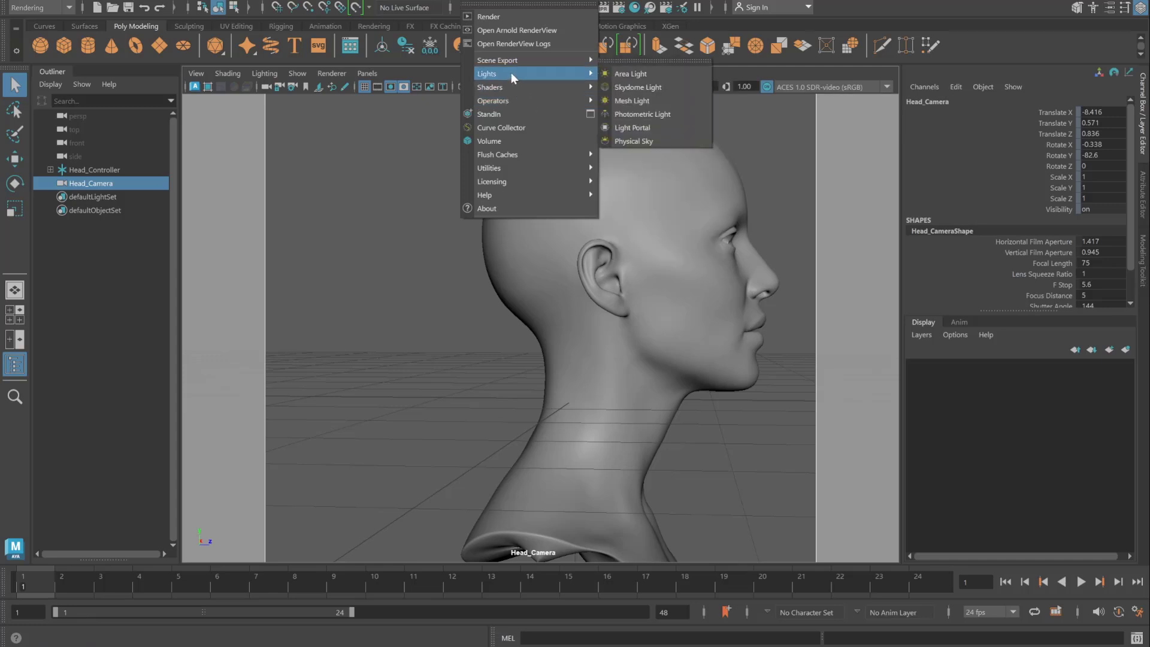
pyautogui.click(651, 87)
pyautogui.doubleClick(103, 197)
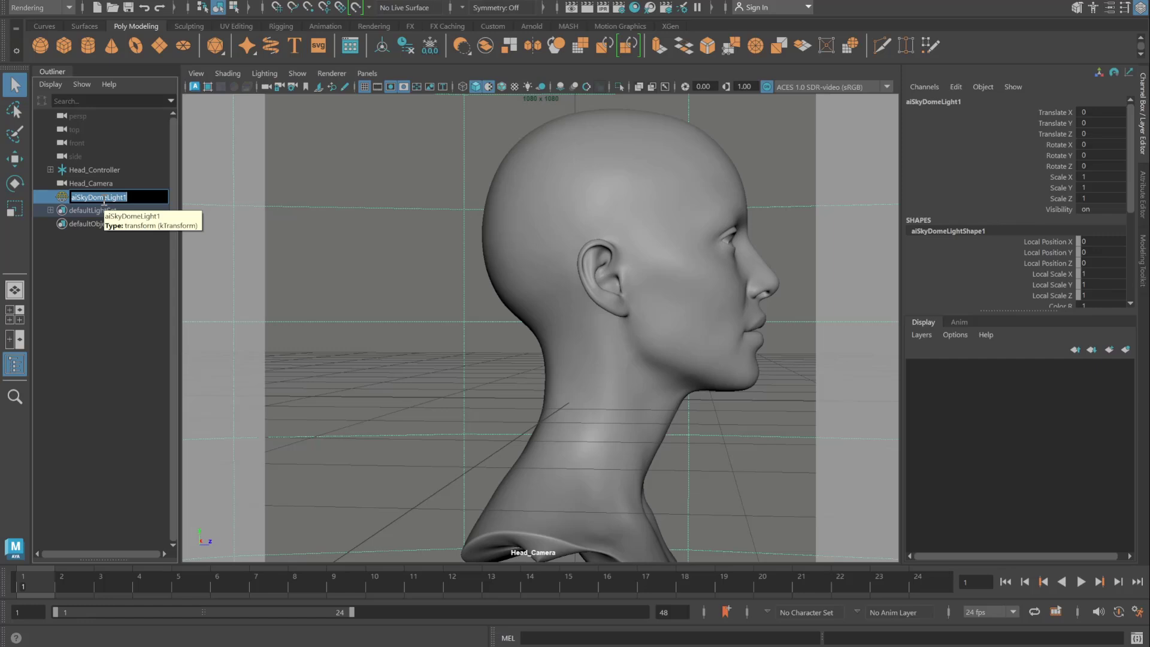
pyautogui.write('HDRI')
pyautogui.press('Return')
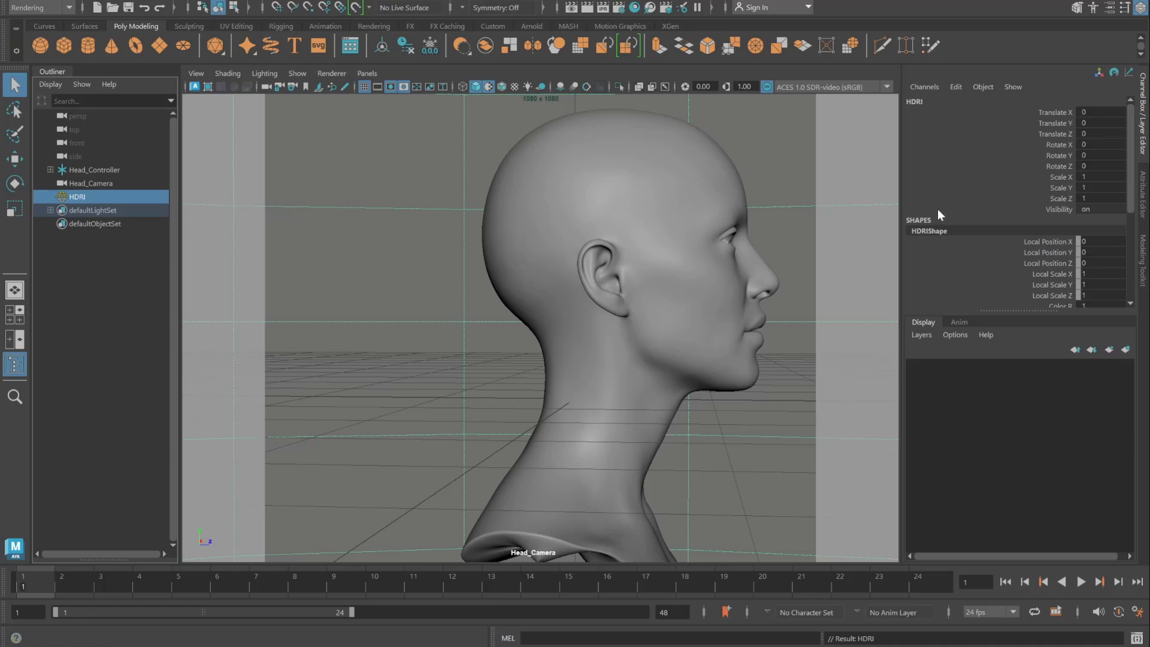
# Step: Connect a file texture to the HDRI light's color, load the 06_kapellen_townsquare2.hdr image into it, and deselect the light
pyautogui.hotkey('ctrl', 'a')
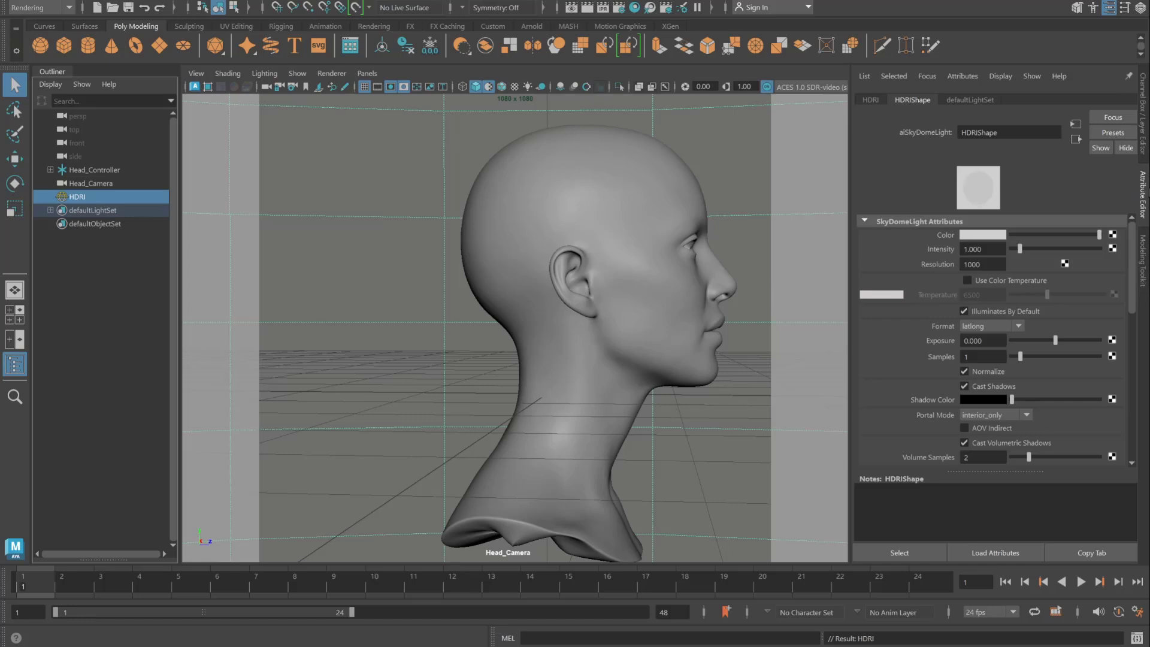
pyautogui.click(1112, 235)
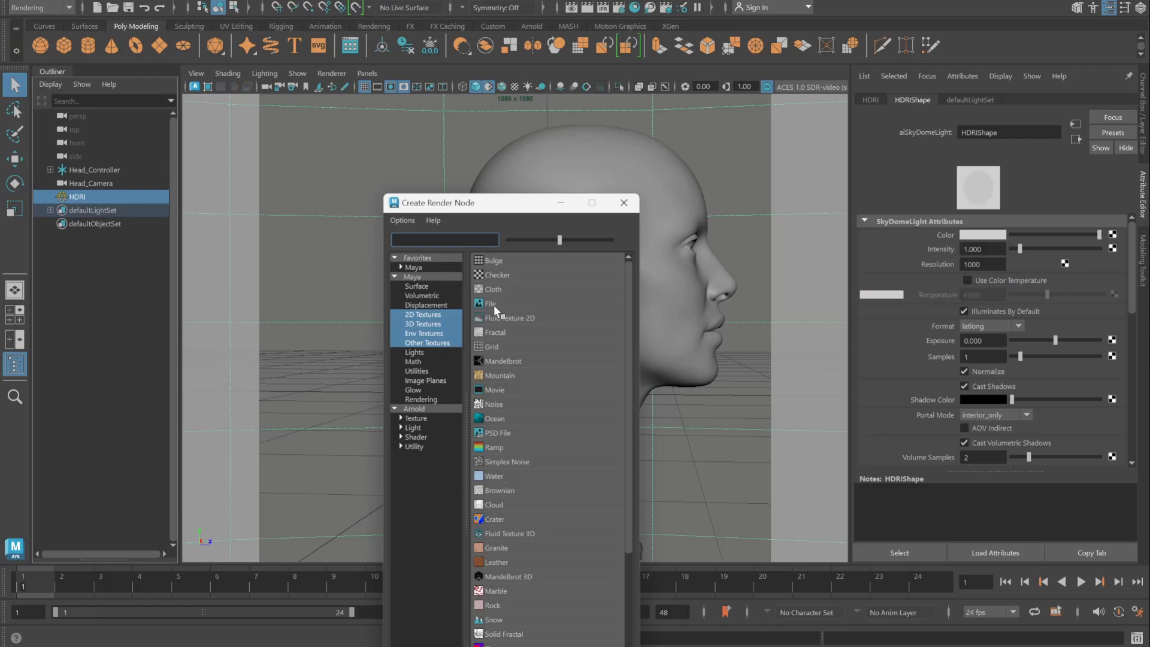
pyautogui.click(494, 304)
pyautogui.click(1012, 275)
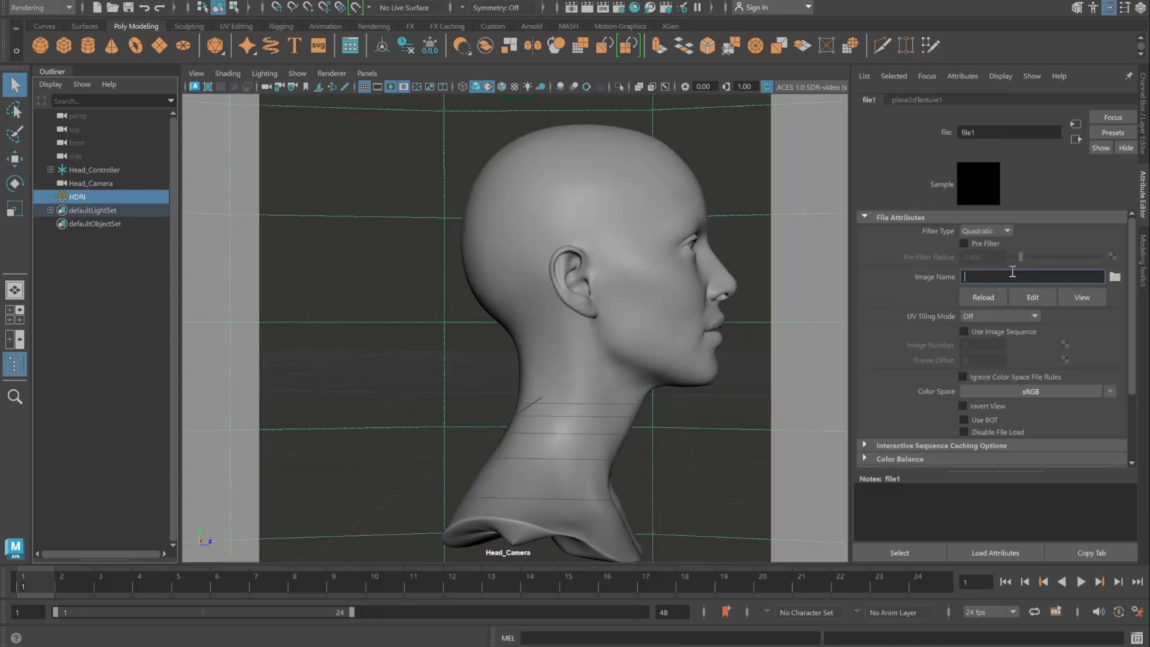
pyautogui.hotkey('ctrl', 'v')
pyautogui.press('Return')
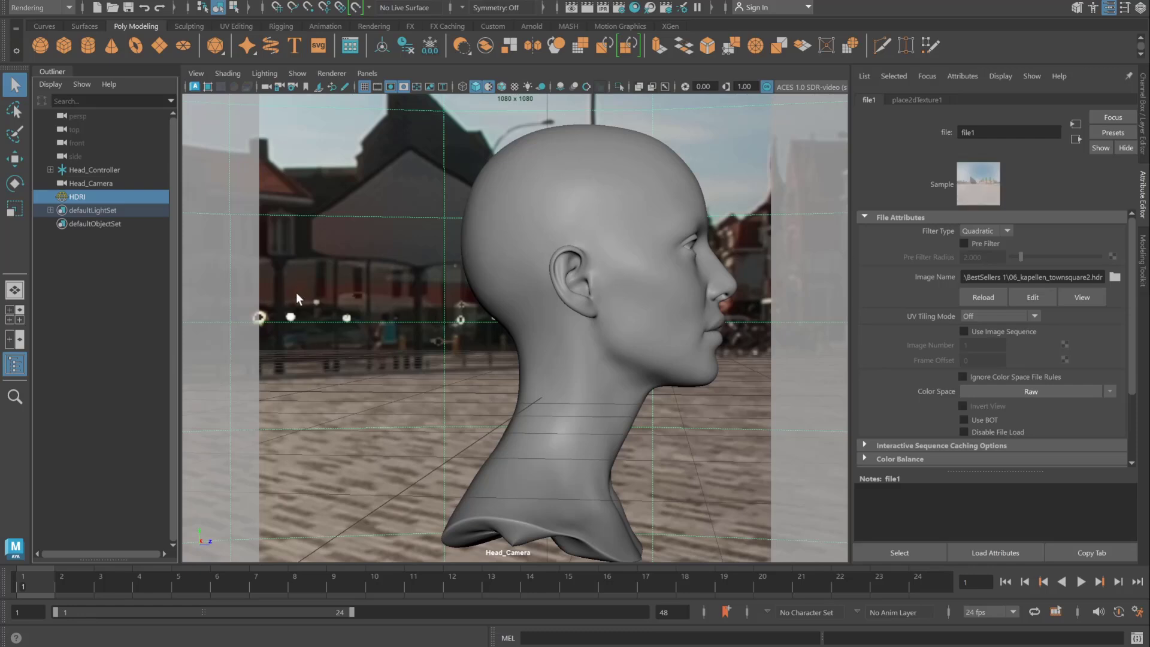
pyautogui.click(100, 293)
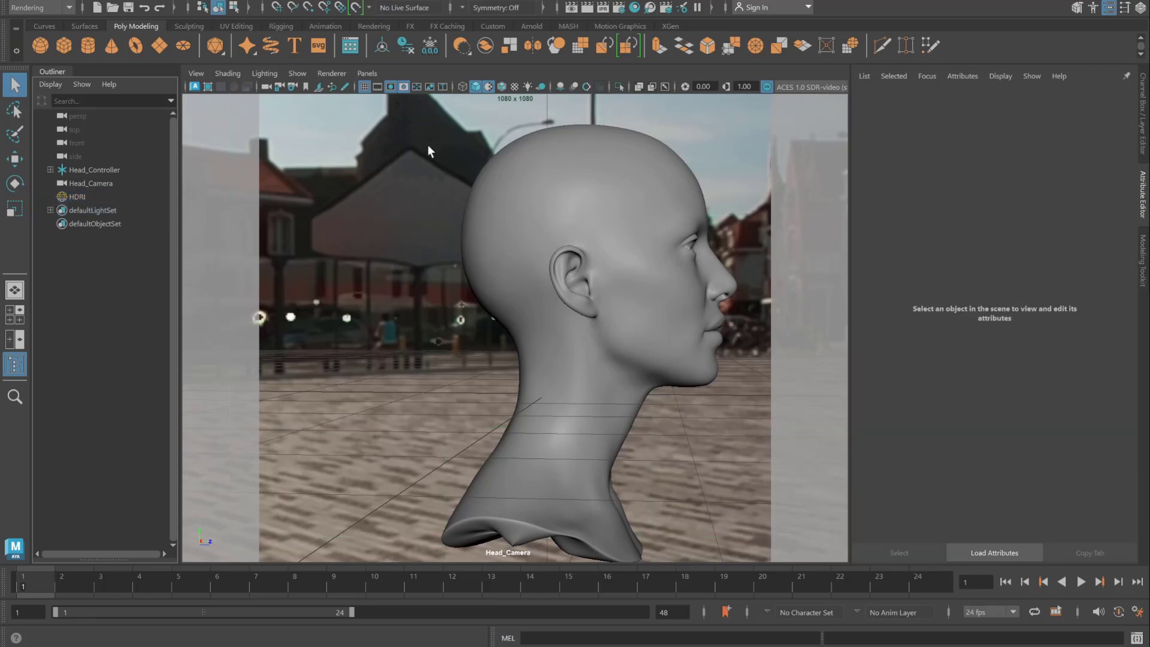
# Step: Review the Arnold Renderer sampling values in the render settings
pyautogui.click(619, 7)
pyautogui.scroll(8, 744, 256)
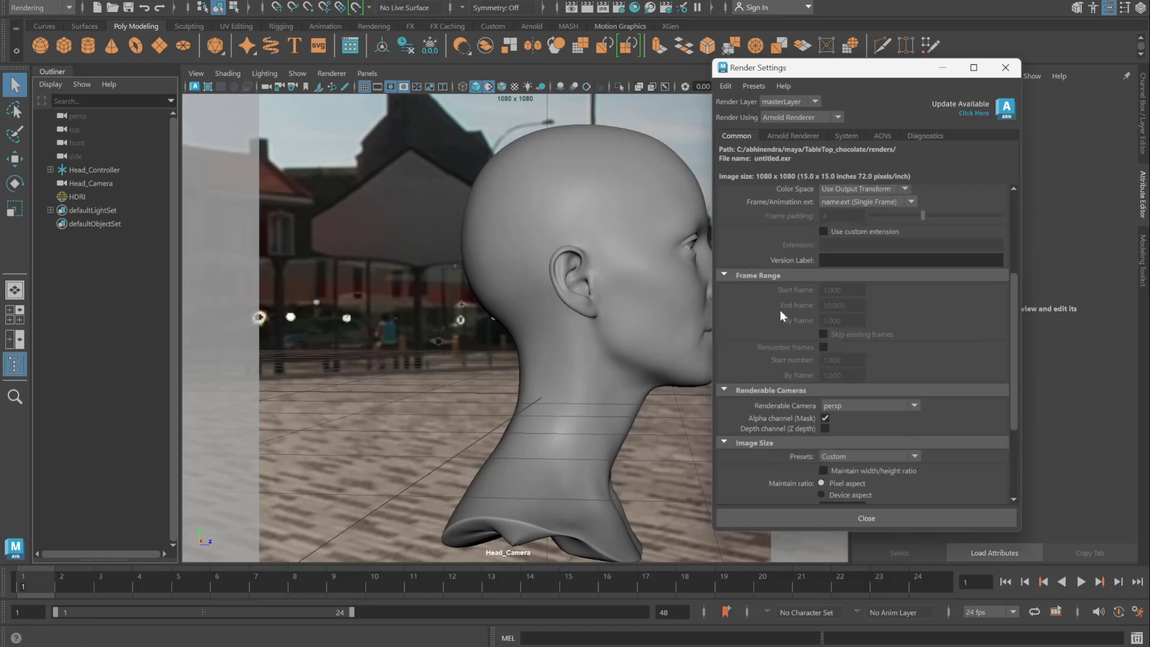
pyautogui.click(780, 135)
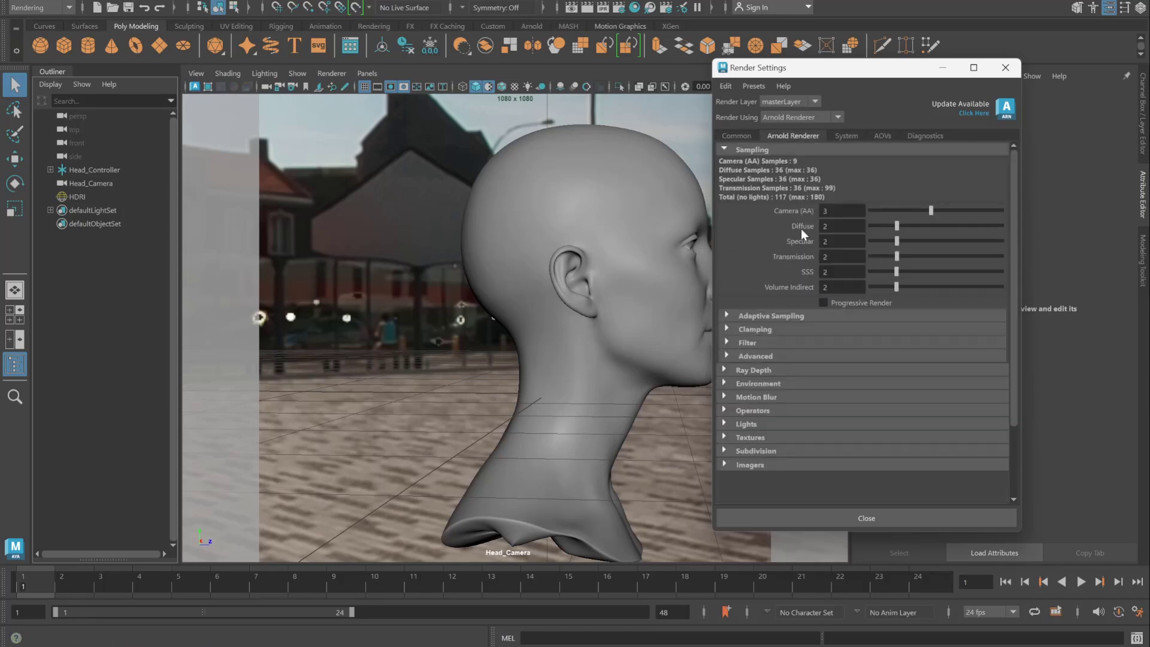
pyautogui.click(993, 73)
# Step: Open the Arnold RenderView and move its window clear of the main toolbars
pyautogui.click(473, 2)
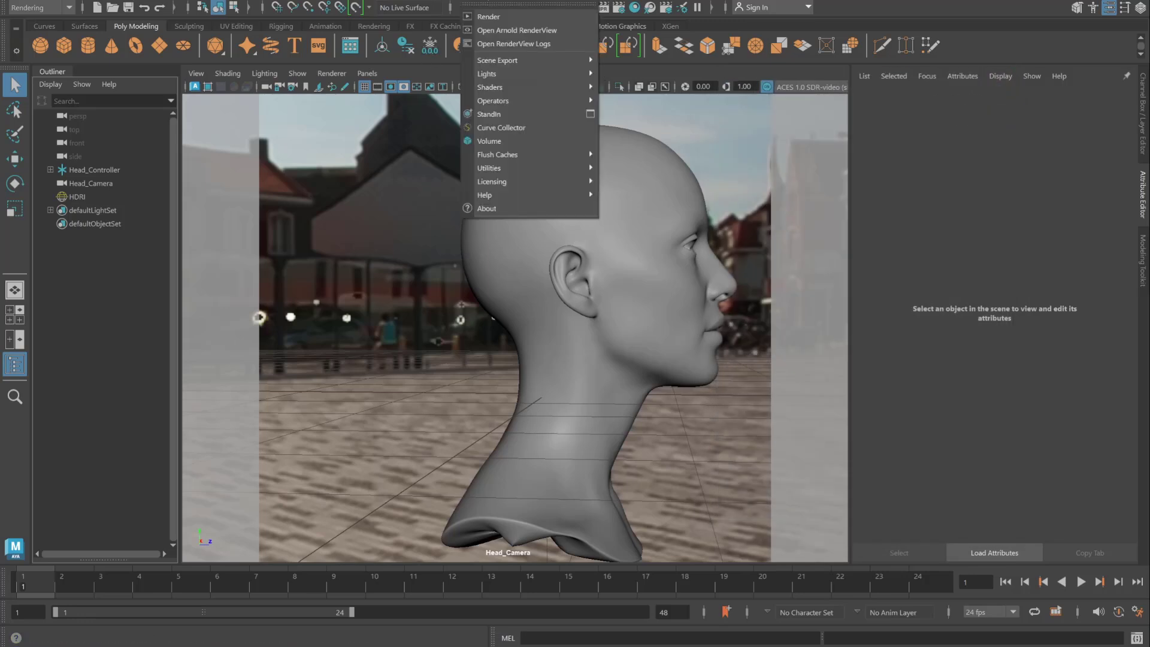
pyautogui.click(500, 29)
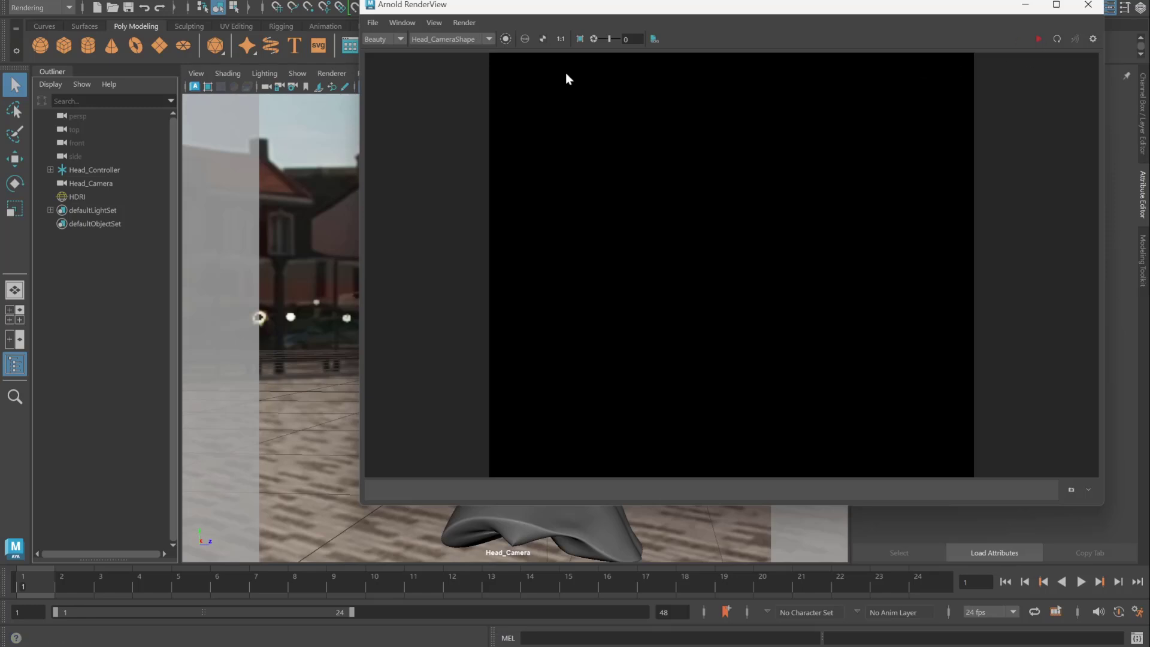
pyautogui.moveTo(454, 5); pyautogui.dragTo(455, 102)
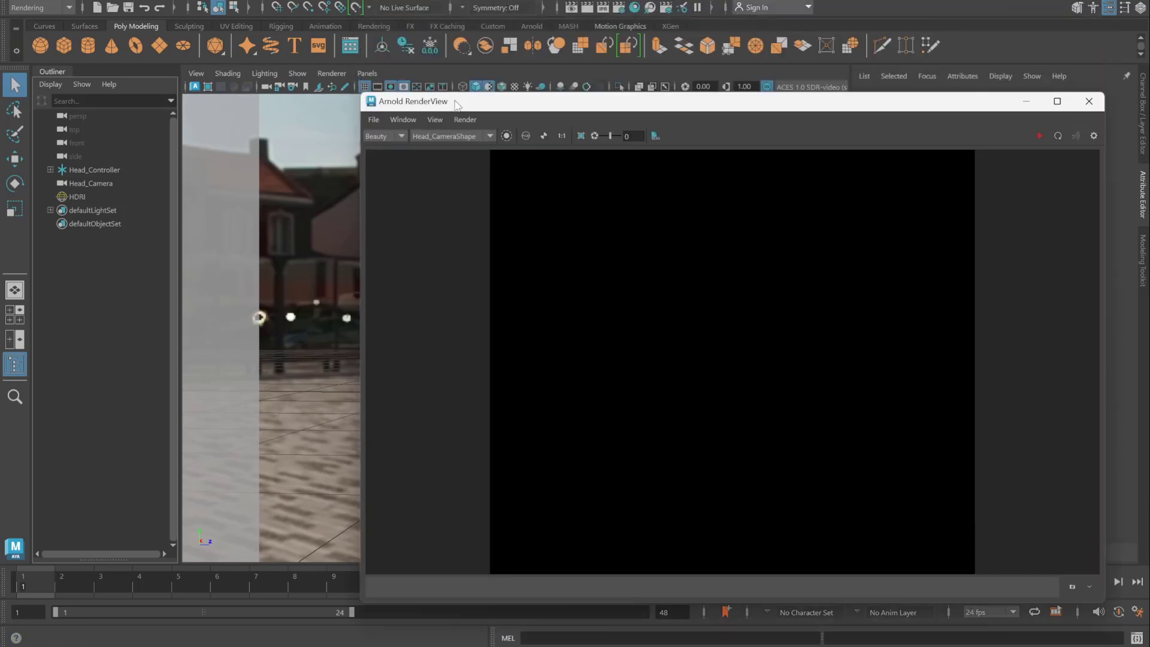
# Step: Turn off Auto-convert Textures to TX in the Arnold texture settings
pyautogui.click(618, 7)
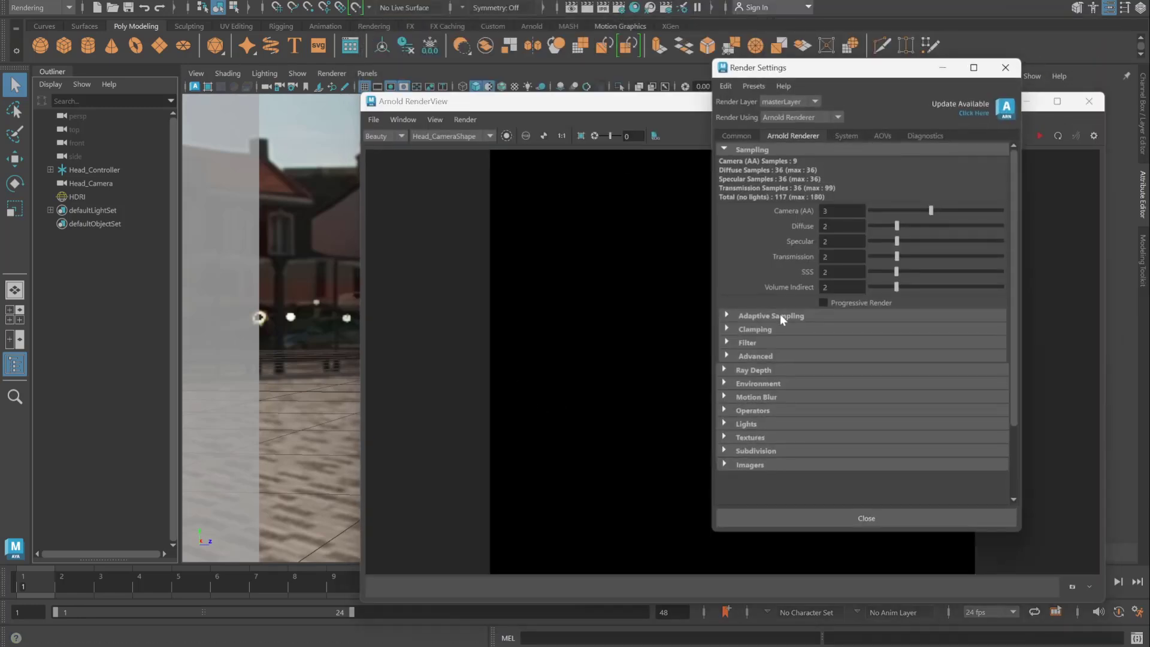
pyautogui.click(737, 440)
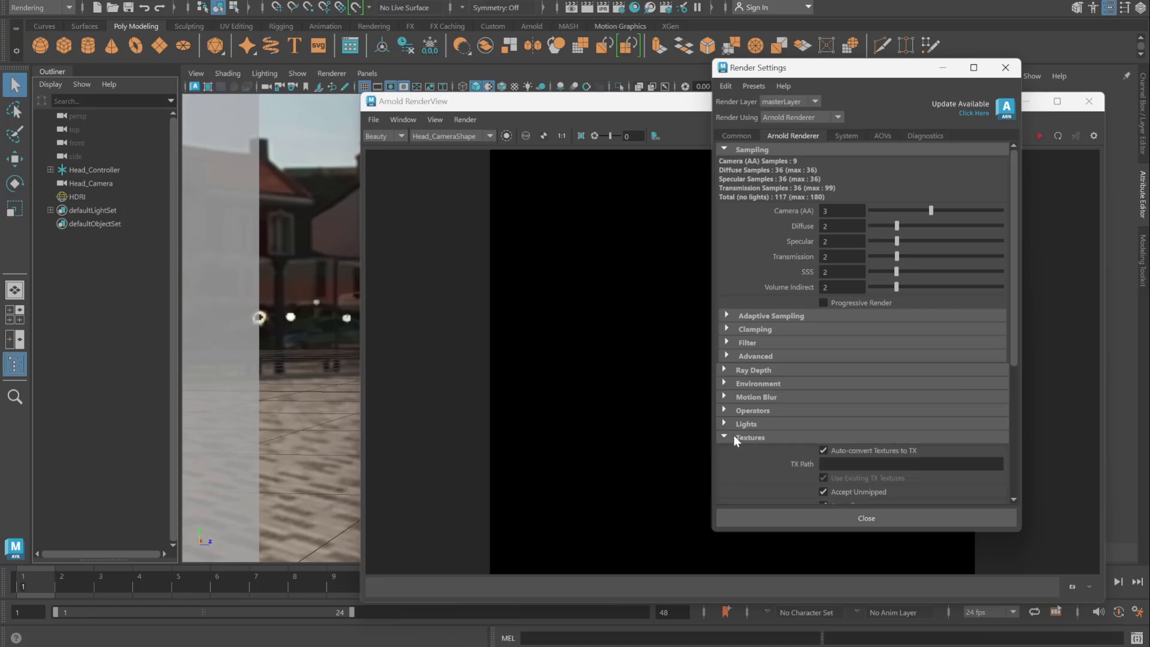
pyautogui.click(866, 453)
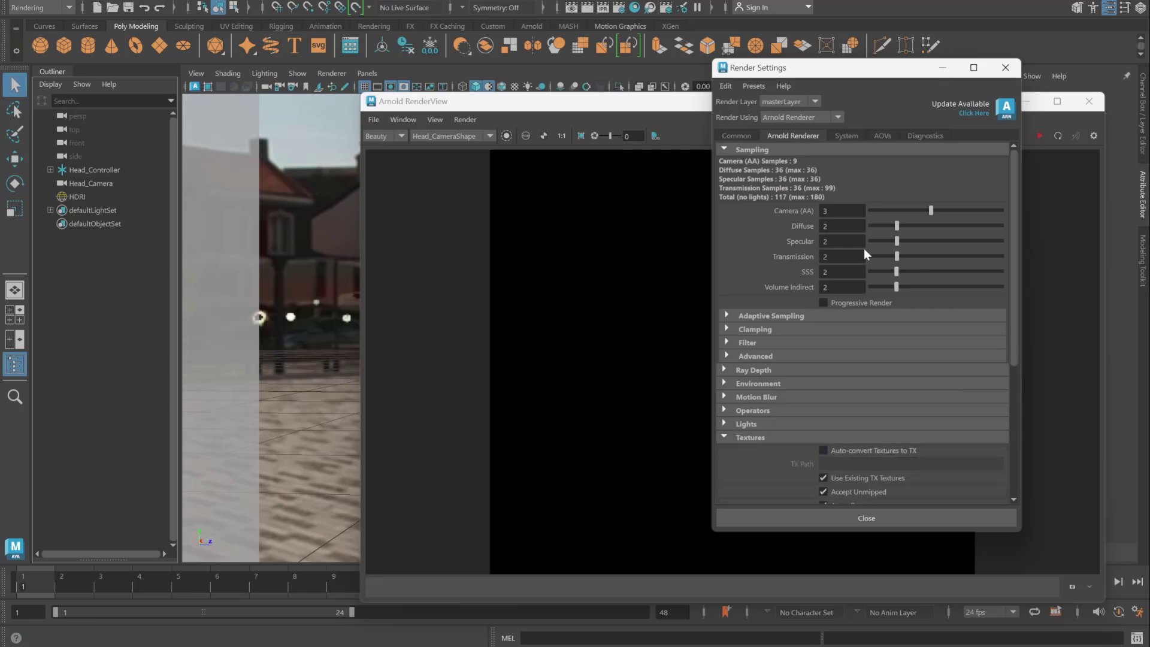
pyautogui.click(1006, 67)
# Step: Start a live IPR render through Head_Camera and inspect the image both up close and as a whole
pyautogui.click(1039, 136)
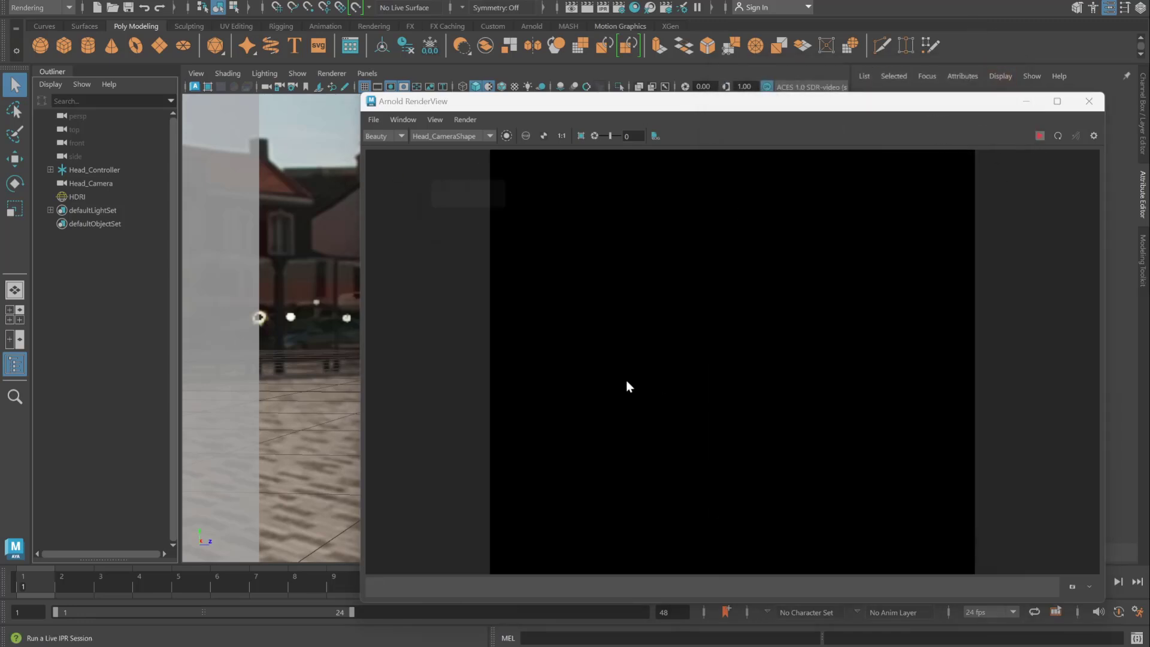
pyautogui.scroll(-1, 664, 389)
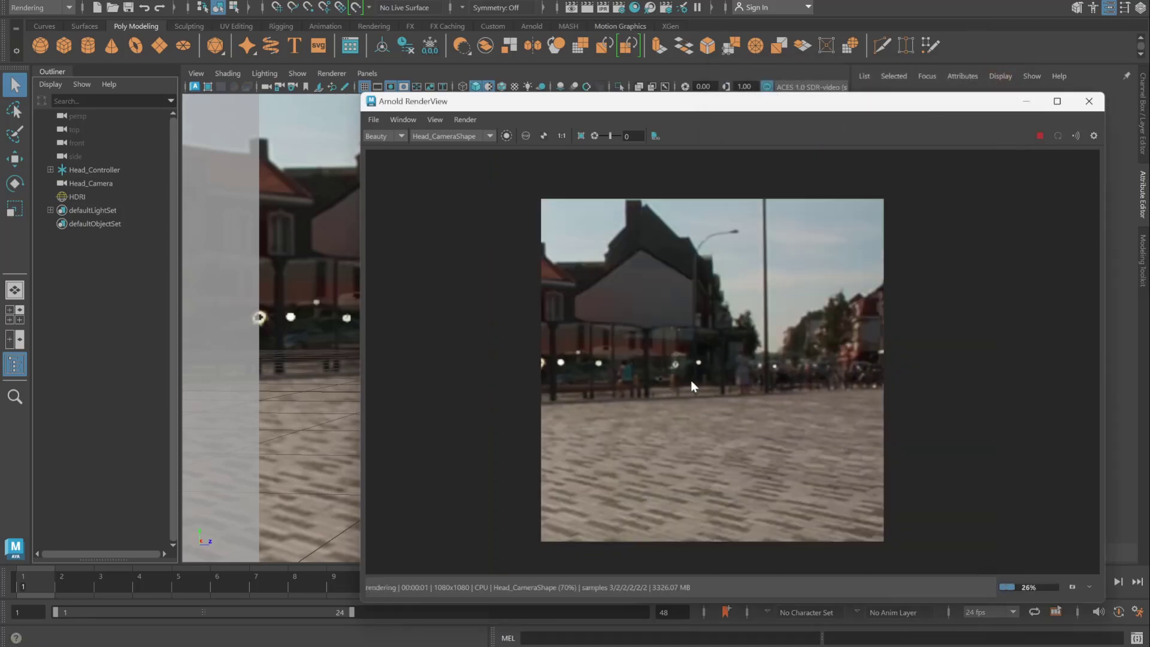
pyautogui.scroll(3, 691, 380)
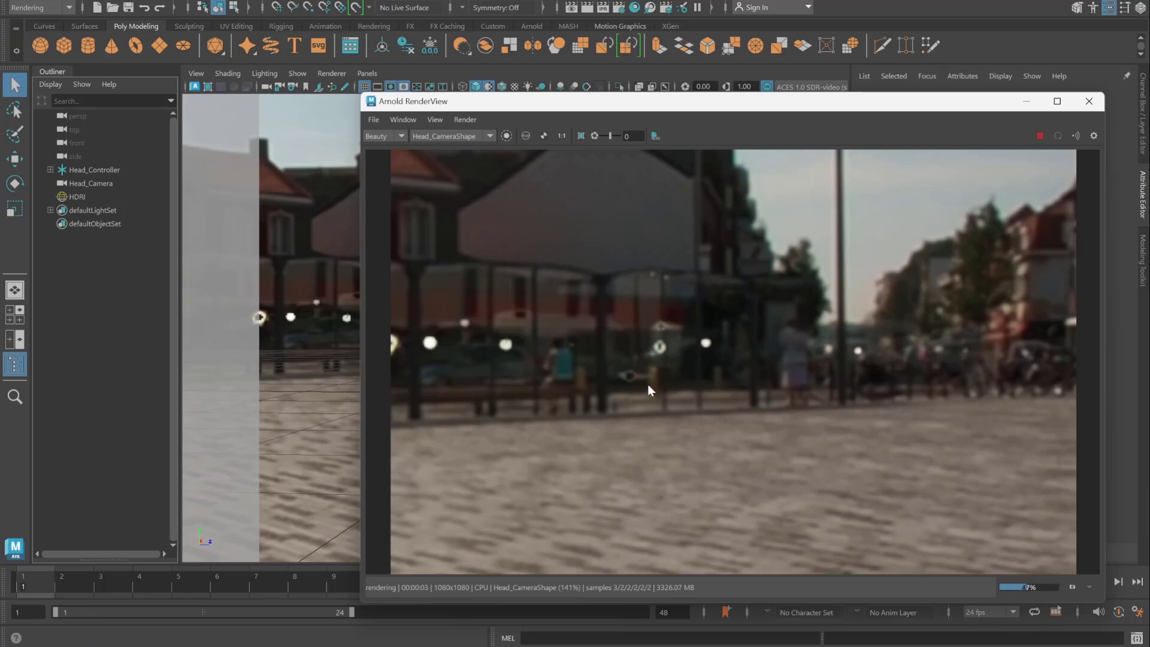
pyautogui.scroll(-3, 648, 383)
pyautogui.scroll(1, 639, 358)
pyautogui.scroll(3, 654, 393)
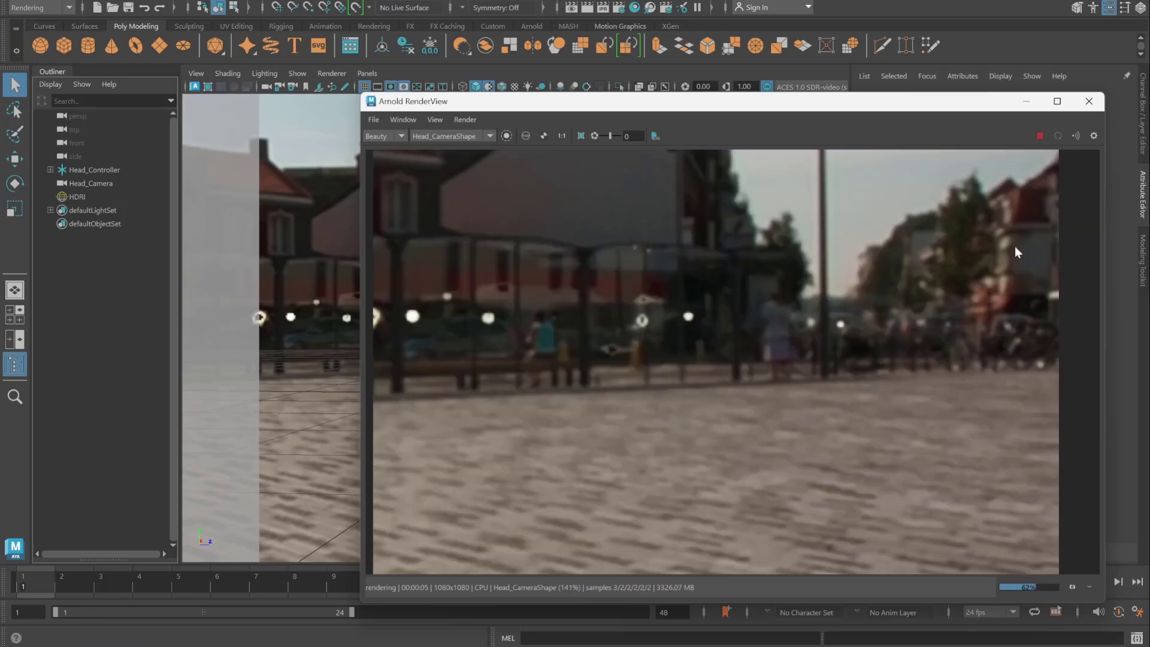
pyautogui.scroll(-1, 1042, 144)
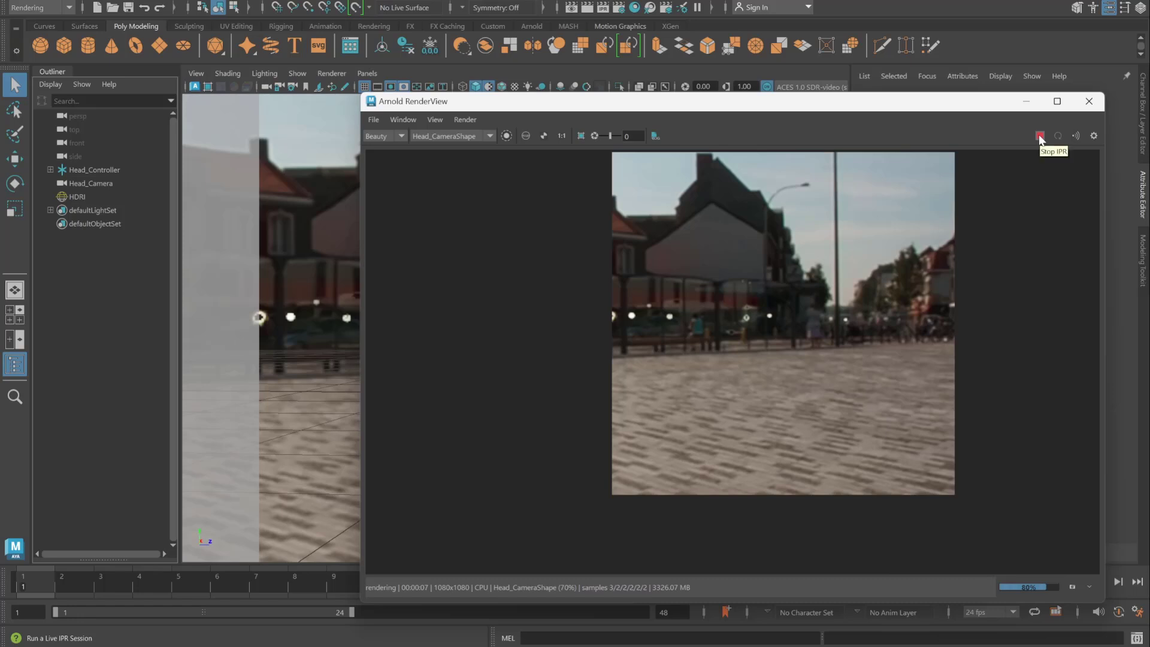
# Step: Set the head mesh's volume Step Size and Volume Padding to 0 and rerun the live IPR render
pyautogui.click(1040, 137)
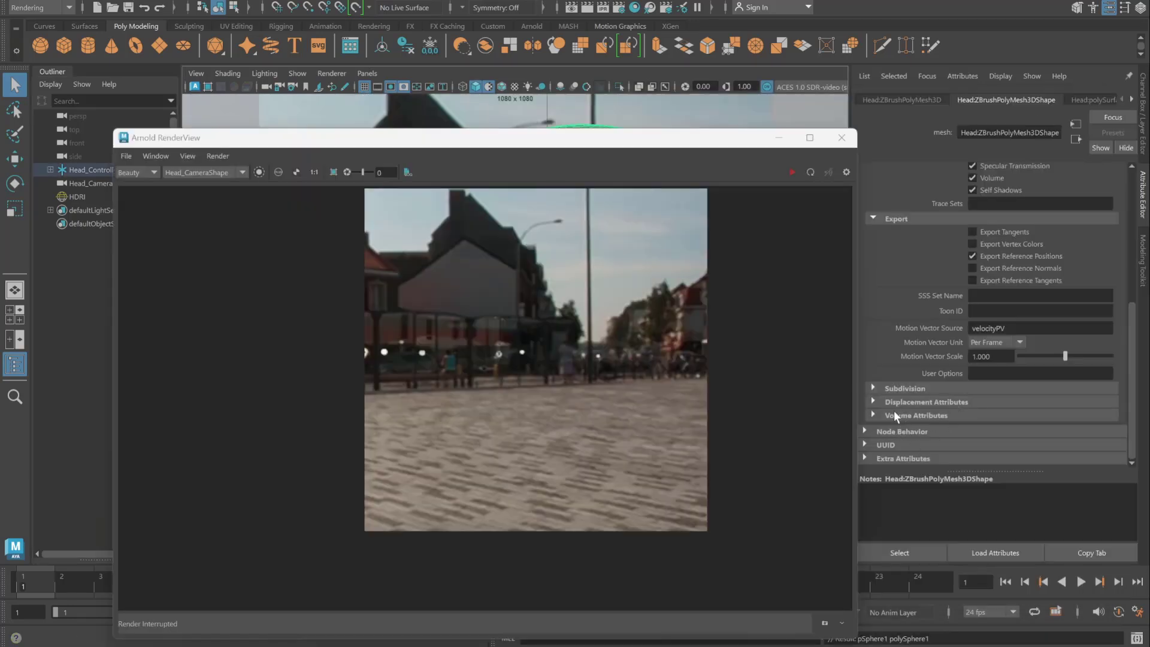
pyautogui.click(894, 412)
pyautogui.click(1007, 429)
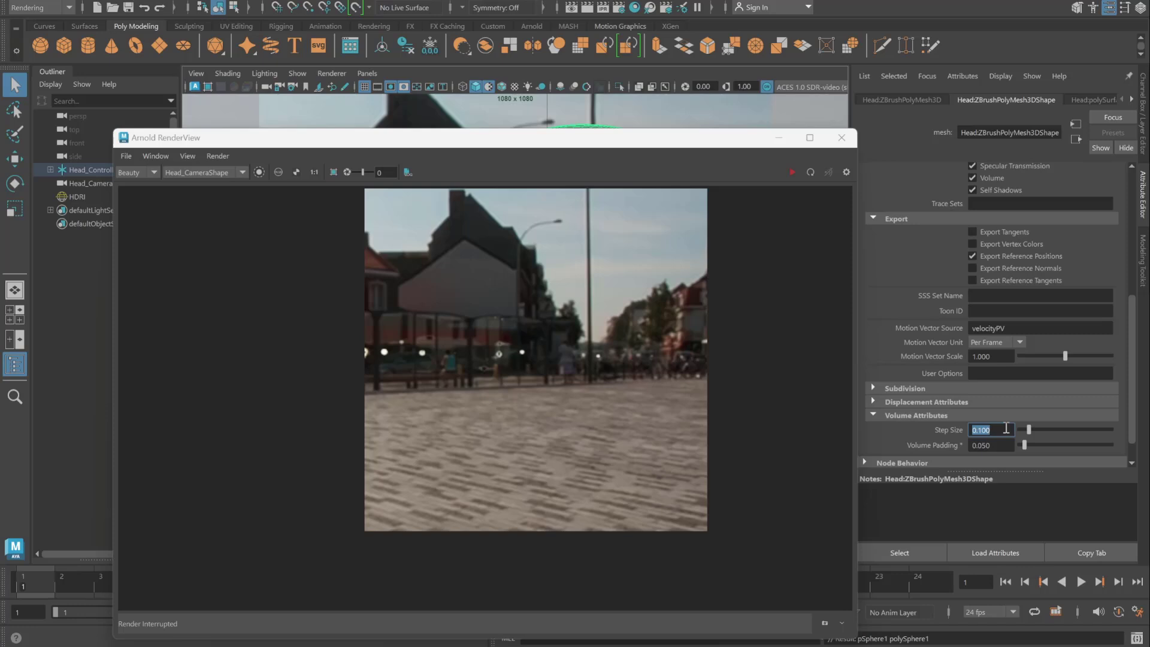
pyautogui.write('0')
pyautogui.click(1005, 445)
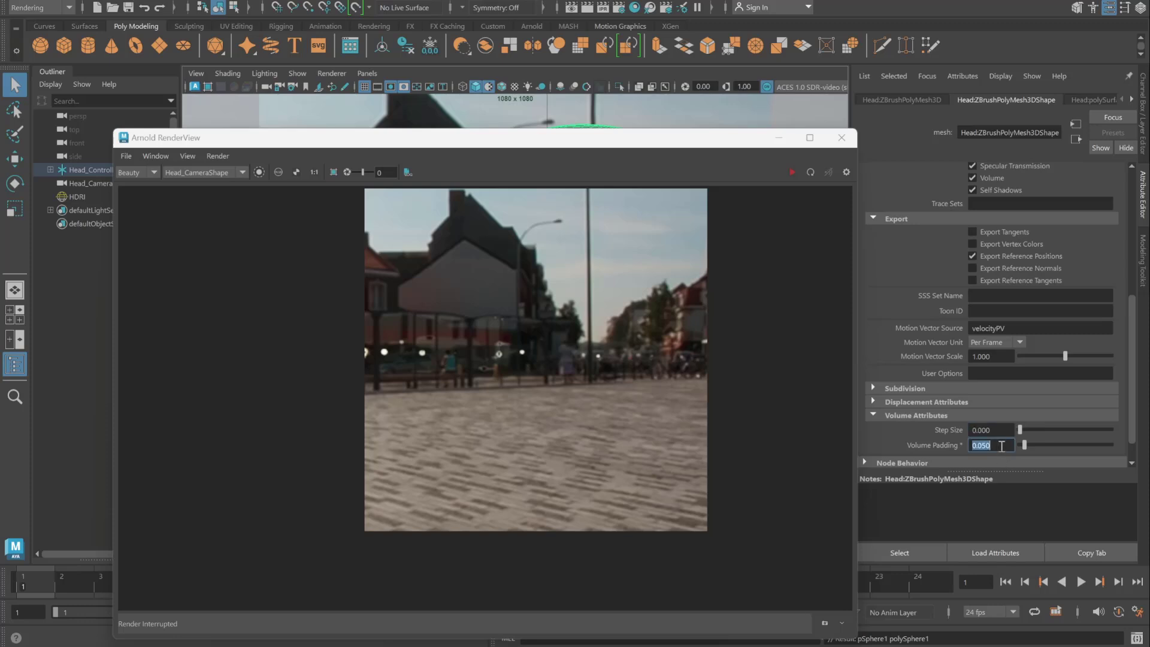
pyautogui.write('0')
pyautogui.press('Return')
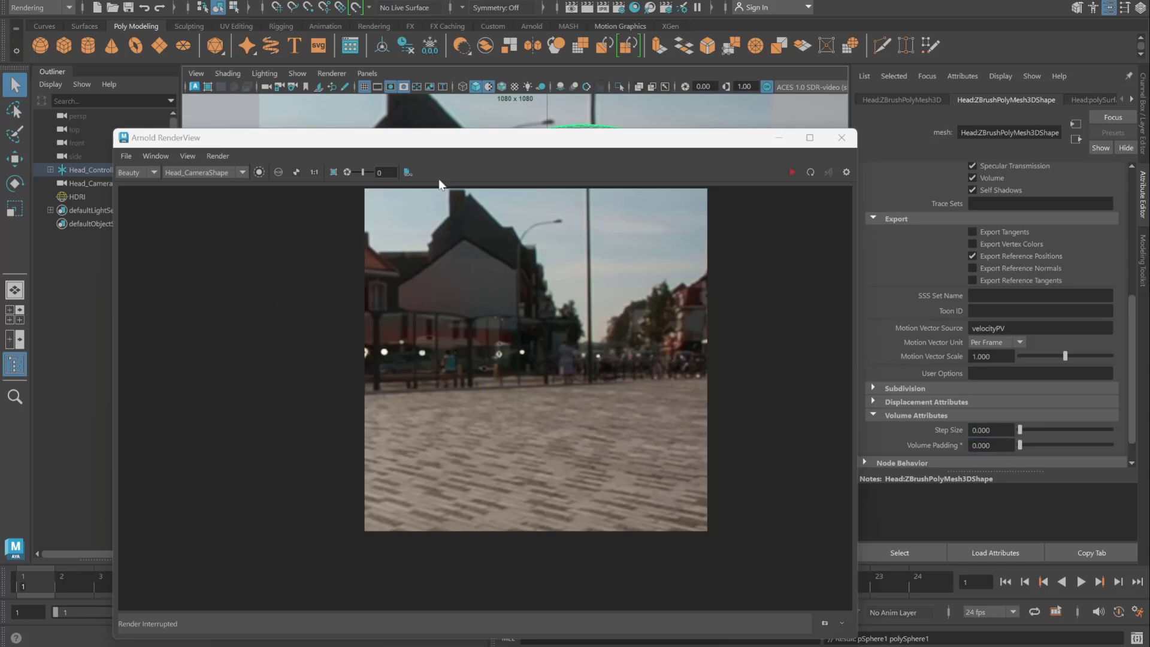
pyautogui.click(794, 171)
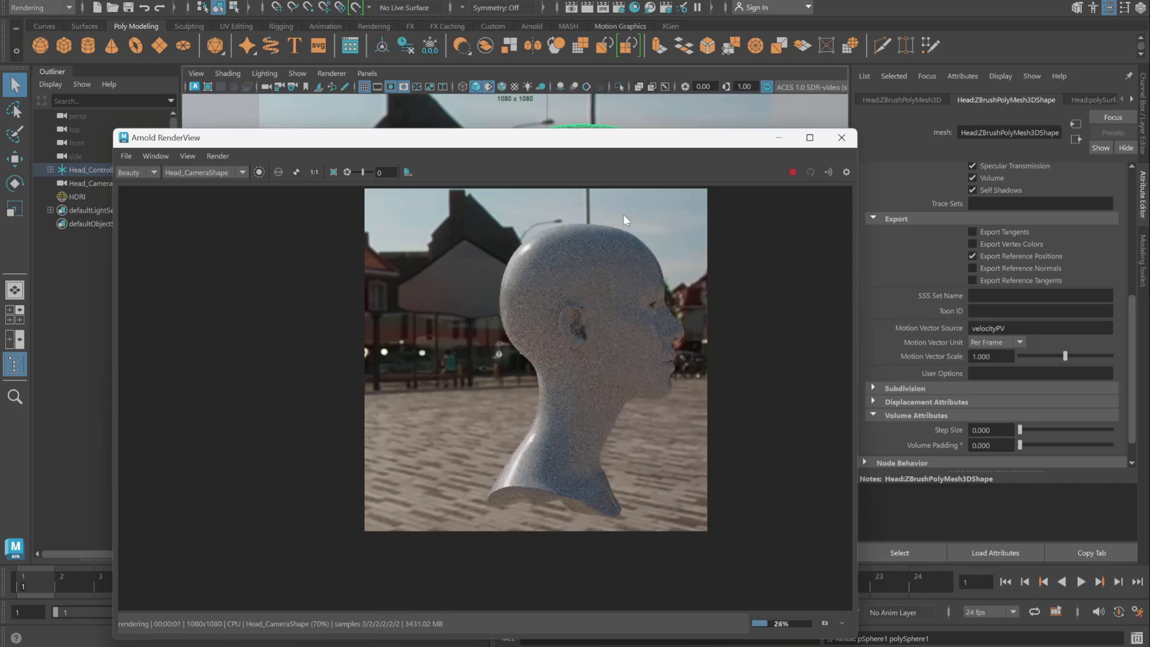
pyautogui.moveTo(617, 145); pyautogui.dragTo(663, 139)
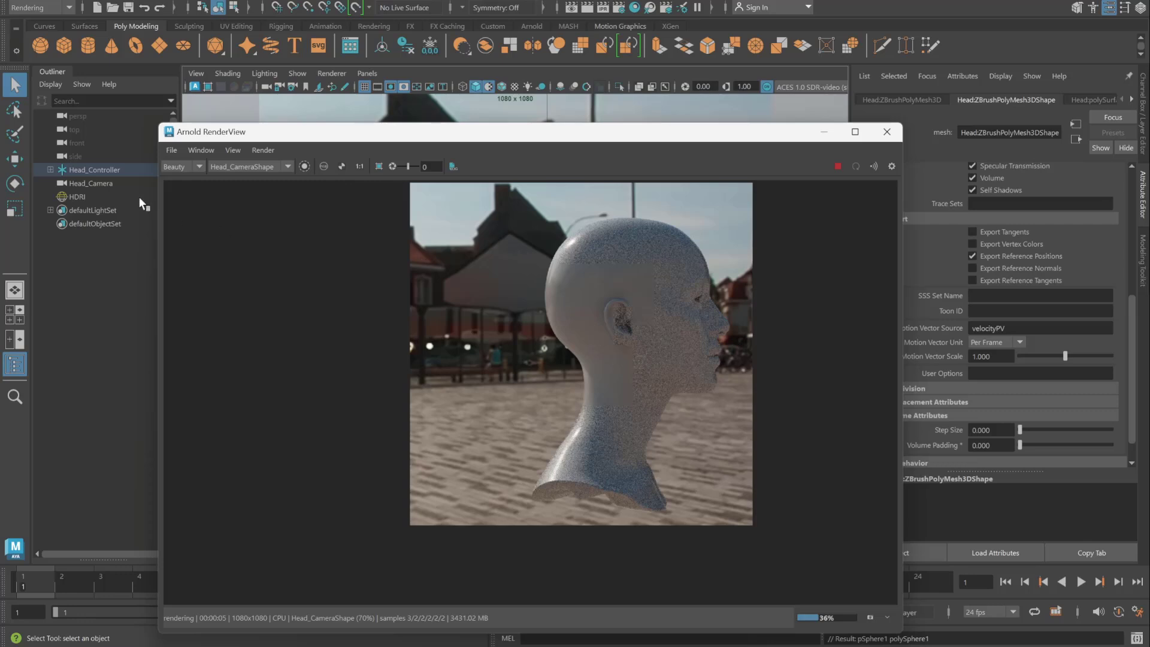
# Step: Set the HDRI skydome light's Camera visibility to 0 and check the result with a short IPR render
pyautogui.click(69, 196)
pyautogui.click(70, 195)
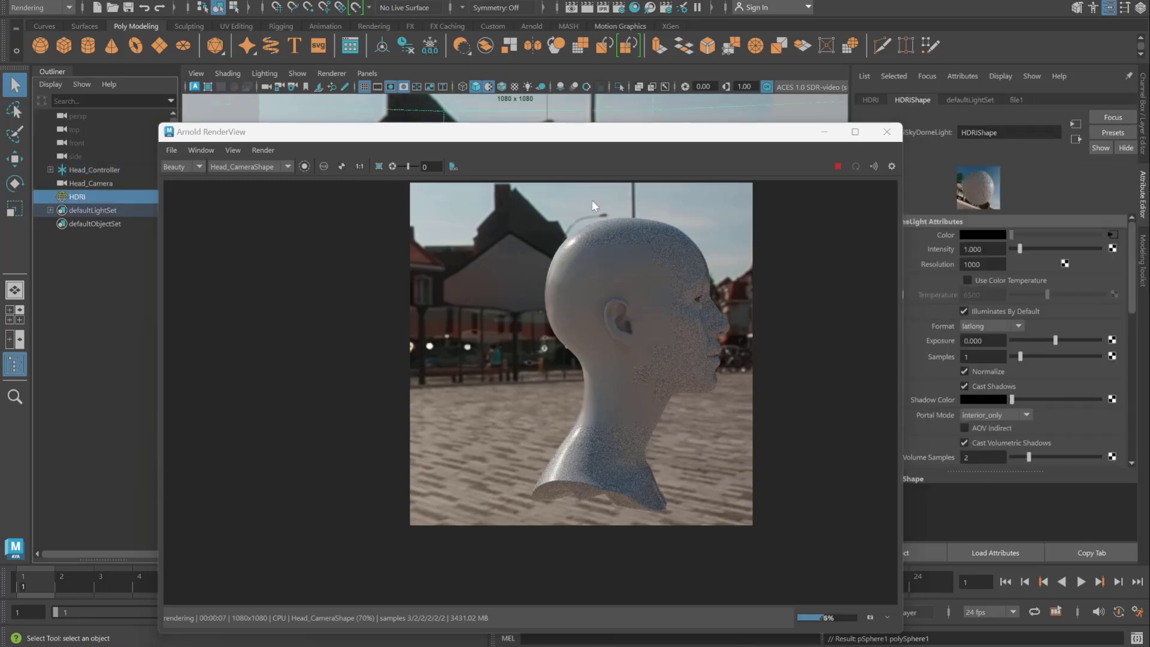
pyautogui.click(837, 166)
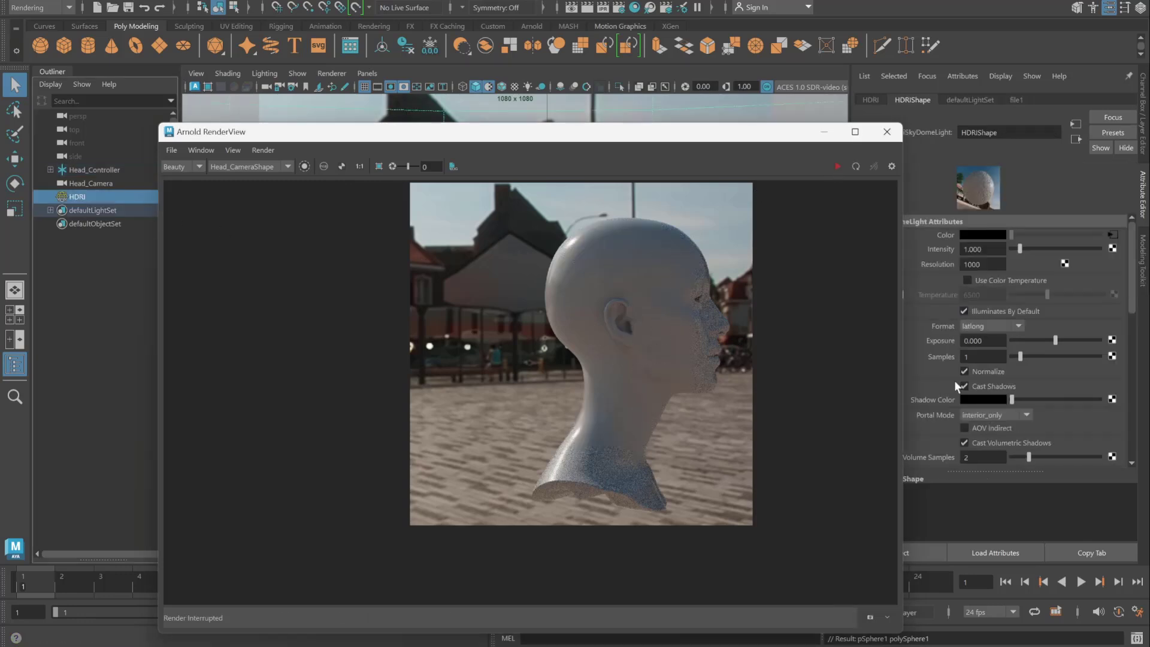
pyautogui.scroll(-3, 923, 419)
pyautogui.moveTo(779, 133); pyautogui.dragTo(678, 135)
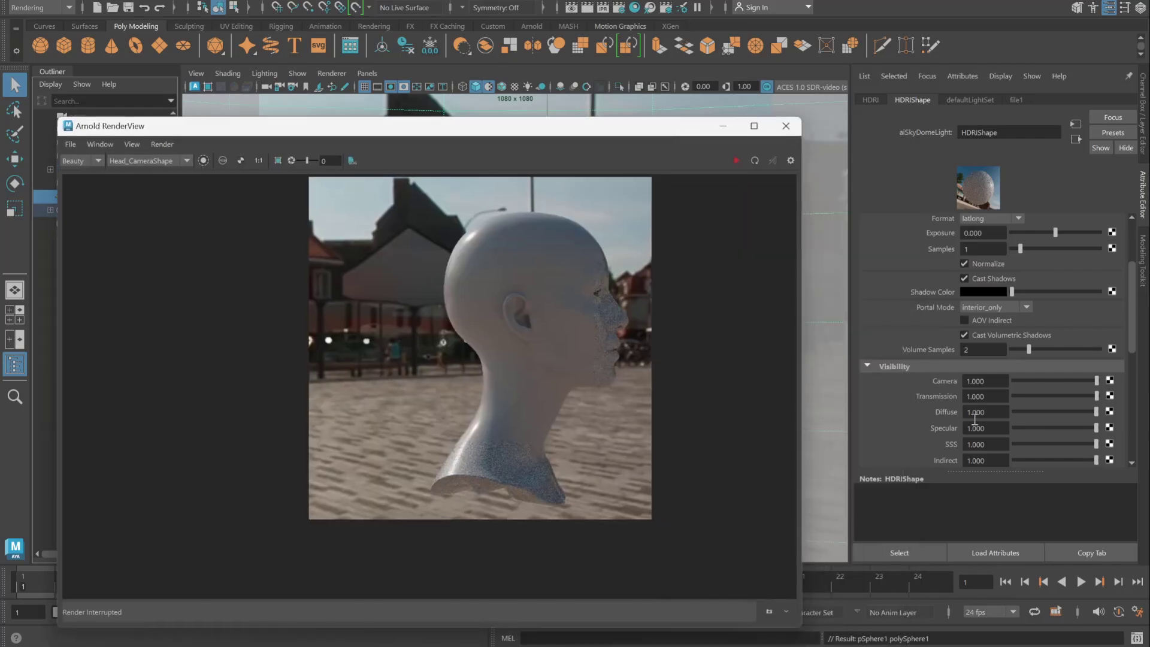
pyautogui.doubleClick(992, 381)
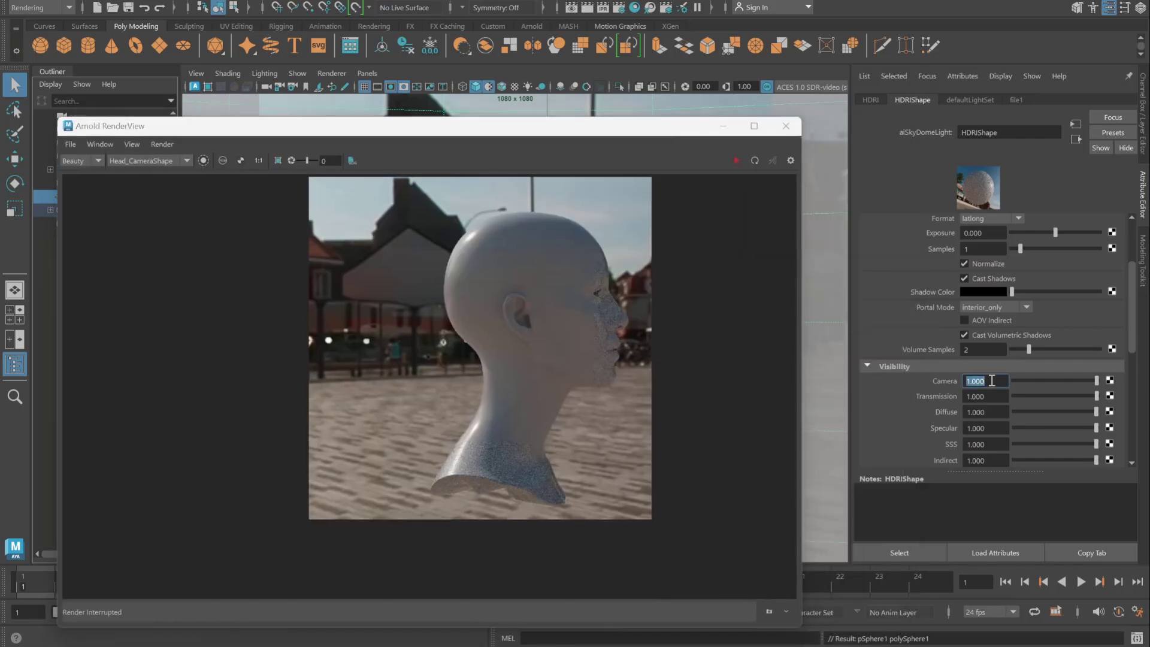
pyautogui.write('0')
pyautogui.press('Return')
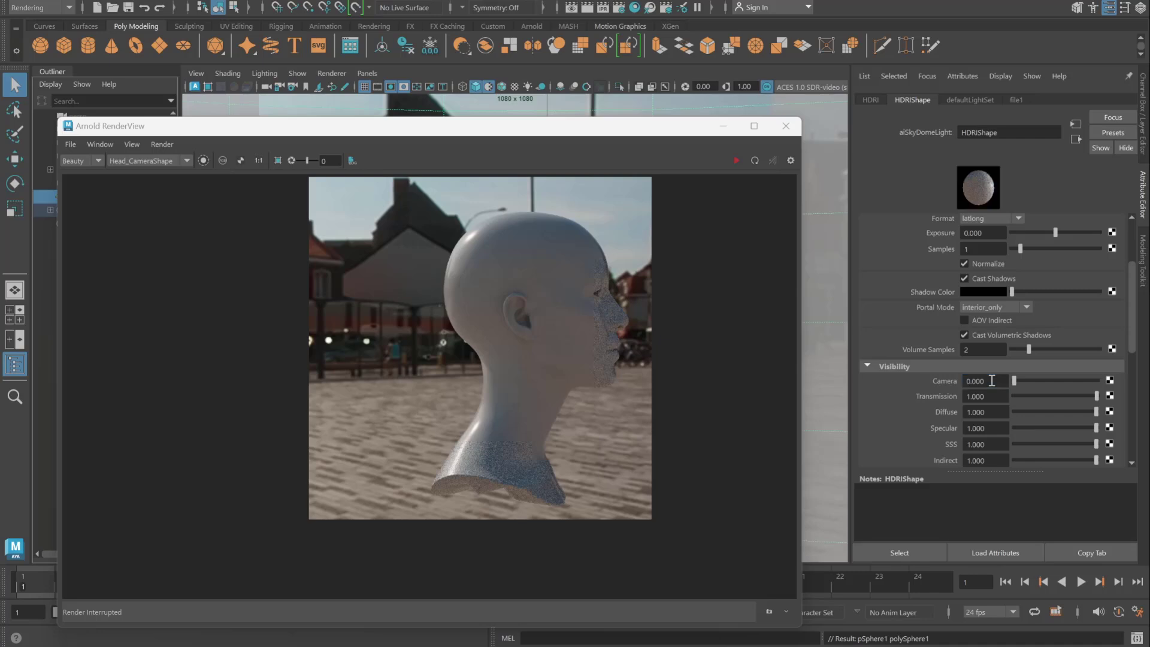
pyautogui.click(736, 160)
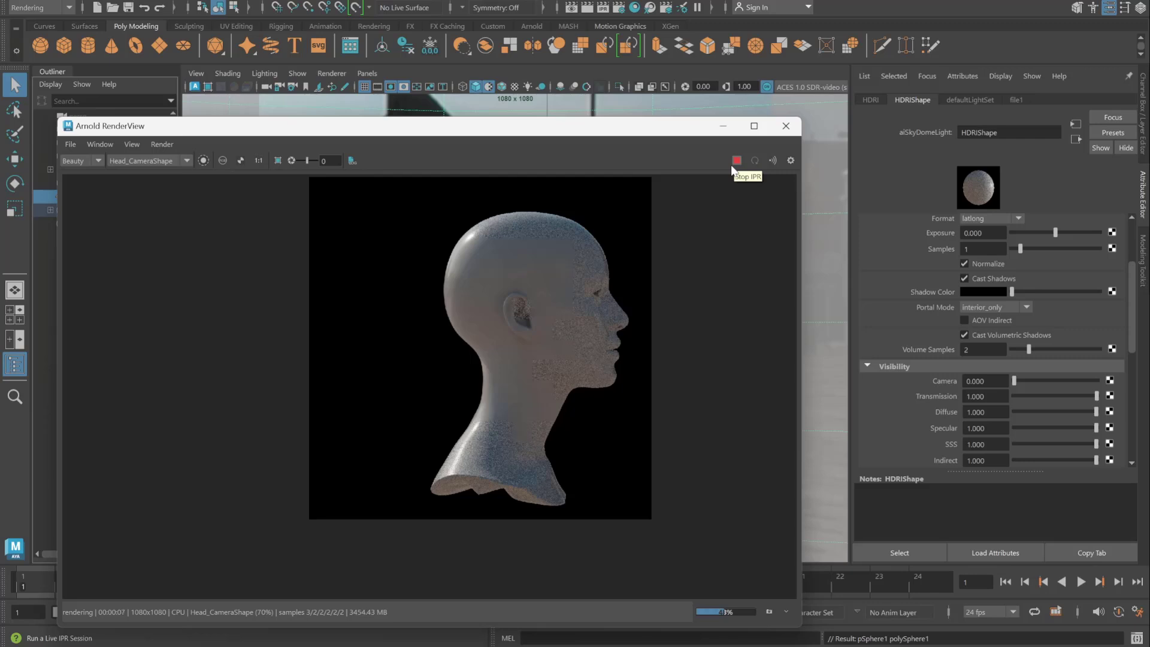
pyautogui.click(737, 160)
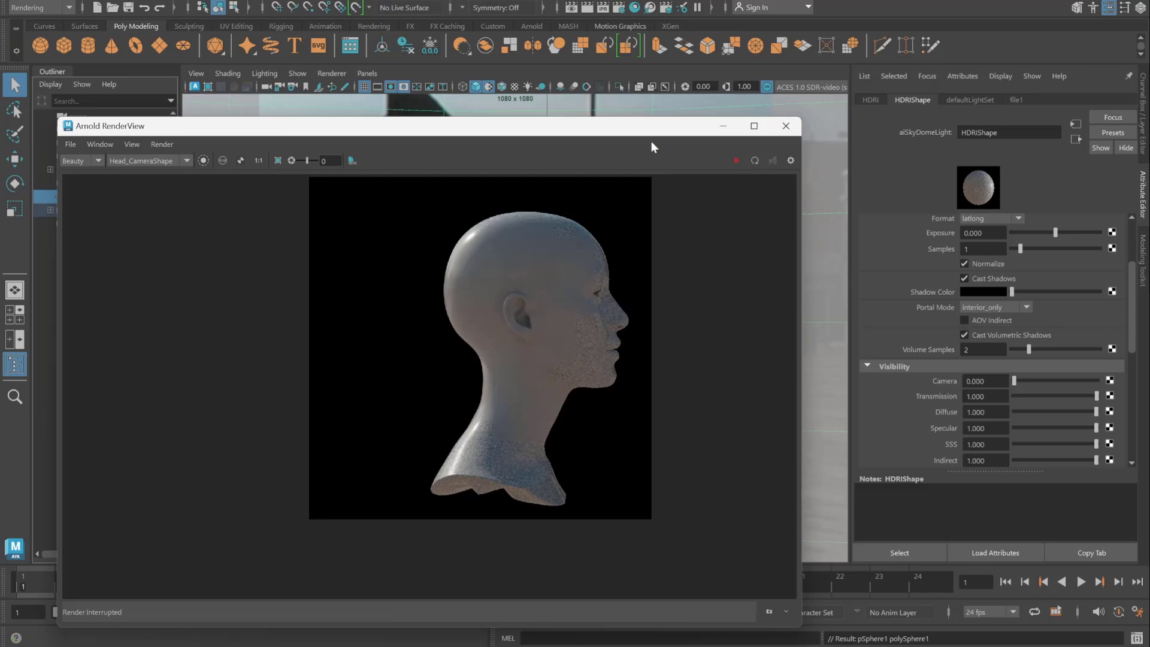
# Step: Open the Hypershade and create an aiStandardVolume material in empty space of the node graph
pyautogui.click(634, 7)
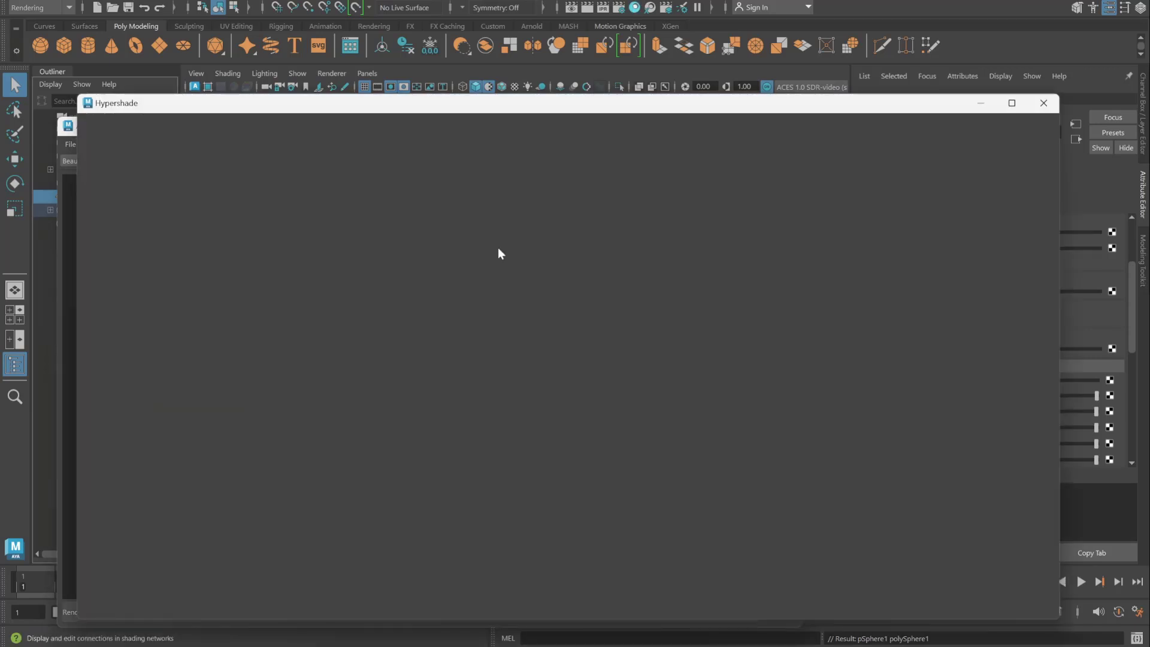
pyautogui.scroll(-3, 509, 395)
pyautogui.scroll(3, 521, 430)
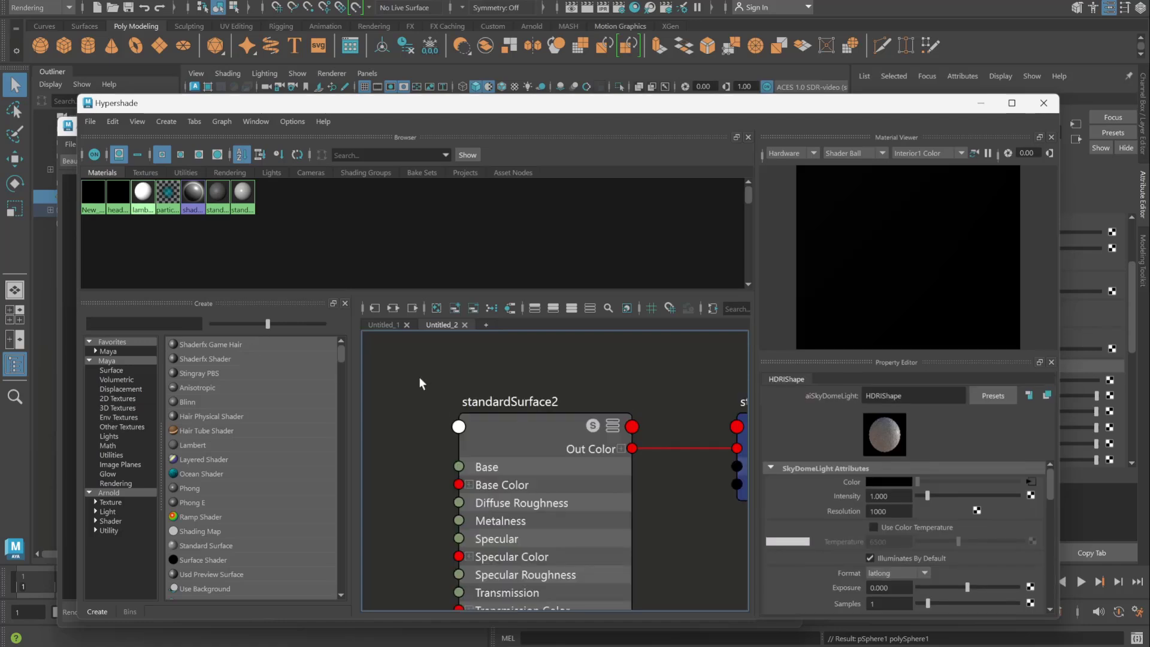
pyautogui.keyDown('alt'); pyautogui.moveTo(422, 382); pyautogui.dragTo(518, 442, button='middle'); pyautogui.keyUp('alt')
pyautogui.scroll(-2, 518, 442)
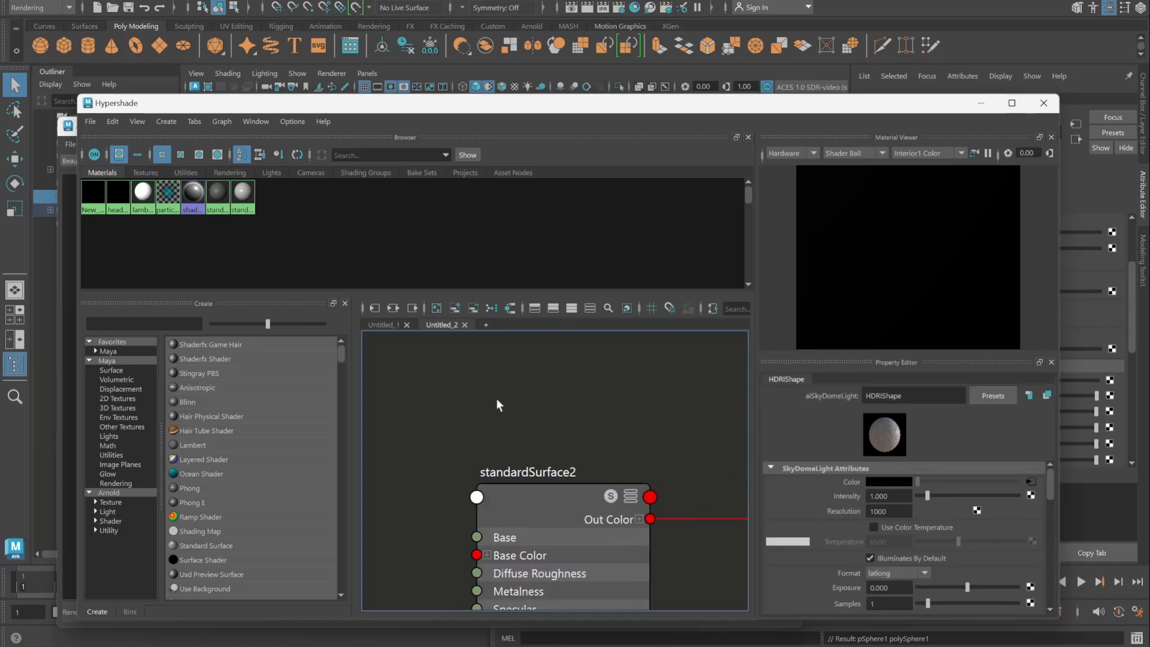
pyautogui.scroll(-1, 579, 440)
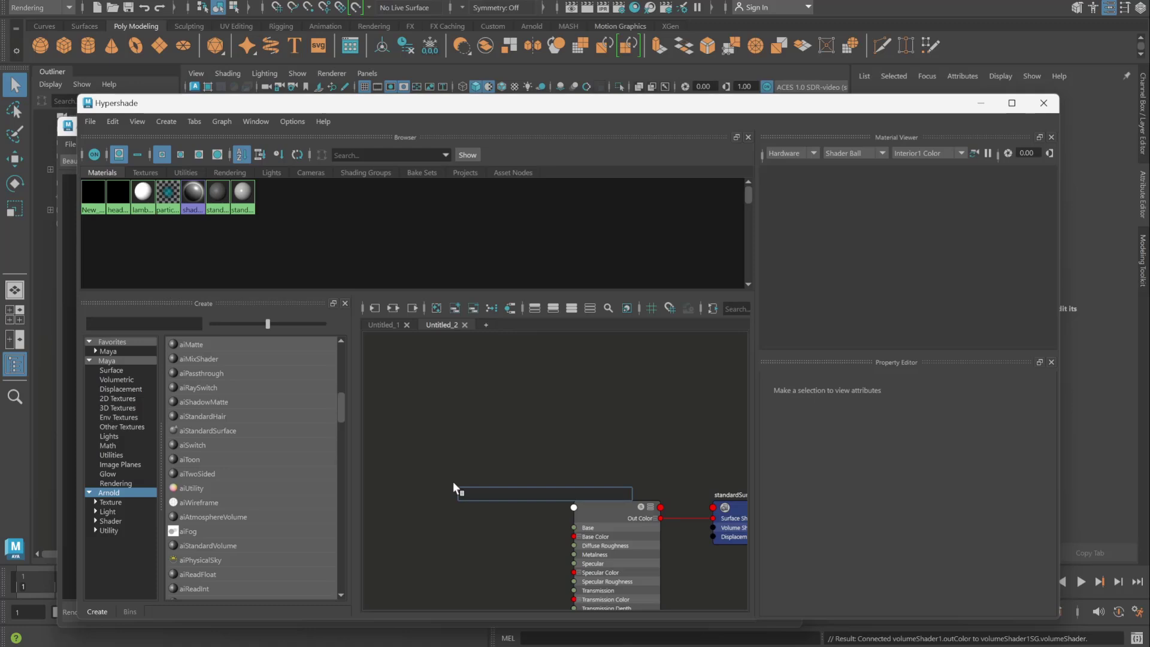
pyautogui.write('aista')
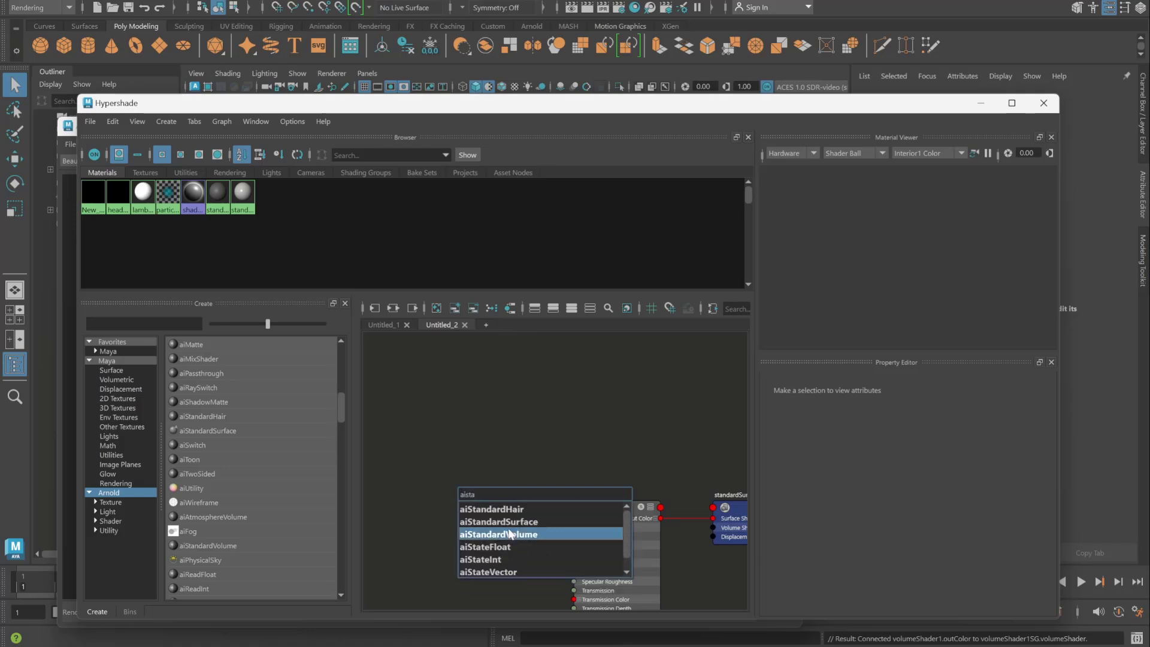
pyautogui.click(509, 534)
# Step: Assign the new aiStandardVolume material to the head mesh, keeping the render window out of the way
pyautogui.moveTo(539, 103); pyautogui.dragTo(588, 376)
pyautogui.click(529, 263)
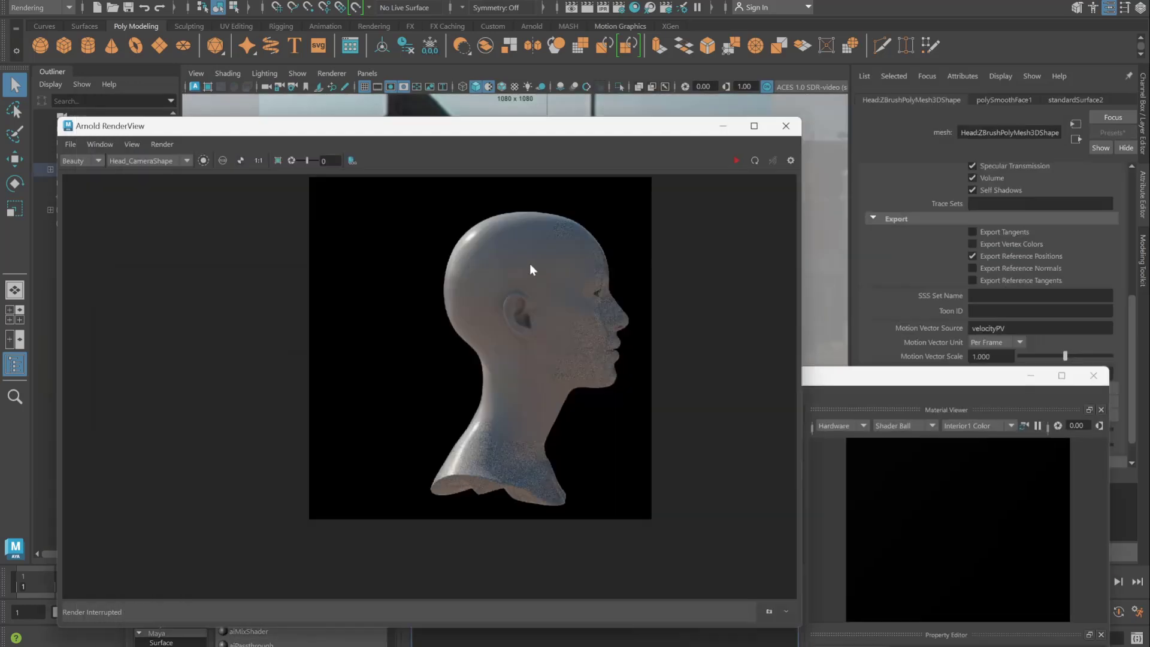
pyautogui.click(723, 126)
pyautogui.moveTo(499, 378); pyautogui.dragTo(535, 155)
pyautogui.moveTo(566, 496); pyautogui.dragTo(550, 293, button='right')
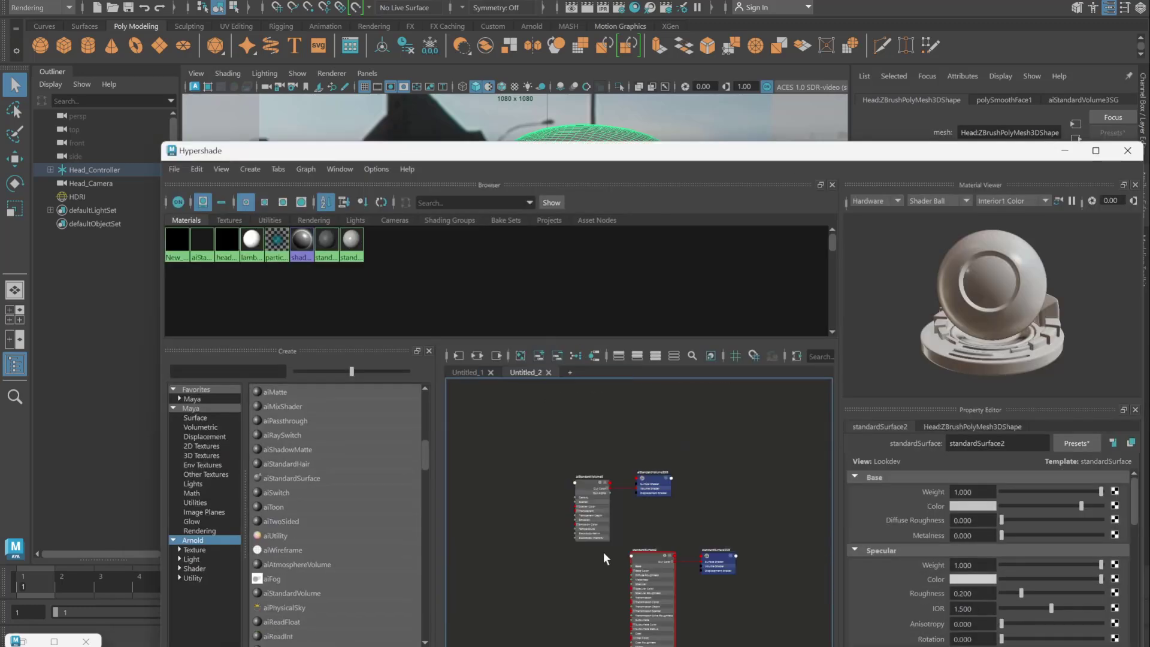
pyautogui.scroll(-2, 603, 552)
# Step: Set the head mesh's volume Step Size to 0.1 and restart the live IPR render
pyautogui.click(24, 642)
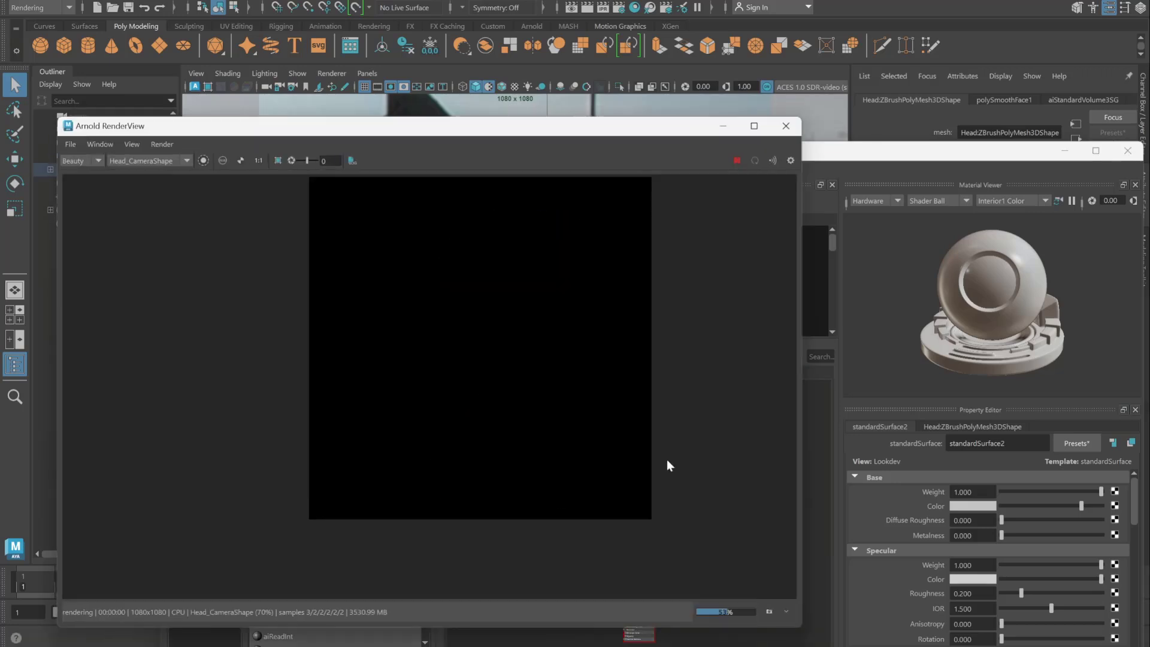
pyautogui.click(737, 160)
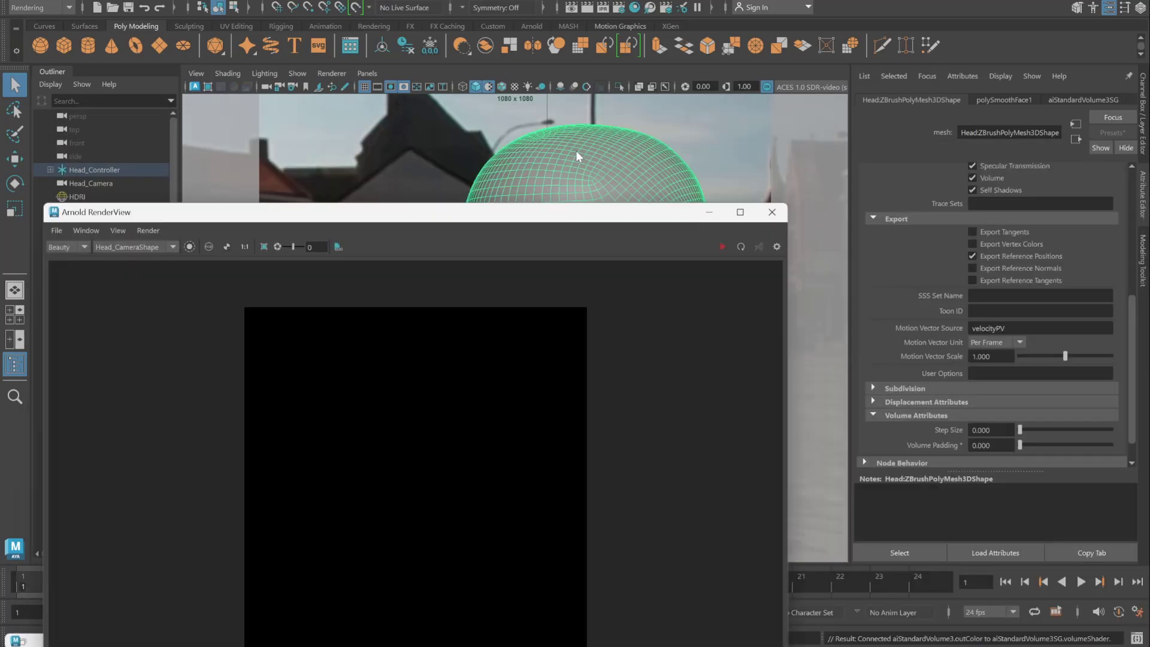
pyautogui.click(997, 432)
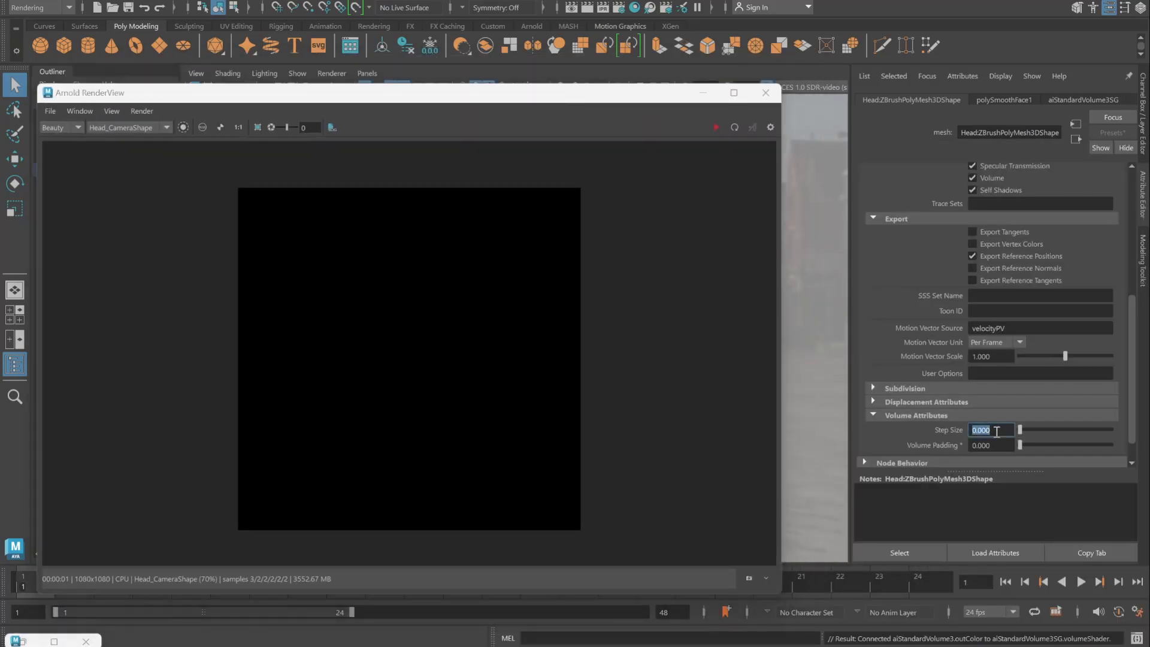
pyautogui.write('0.1')
pyautogui.press('Return')
pyautogui.click(716, 128)
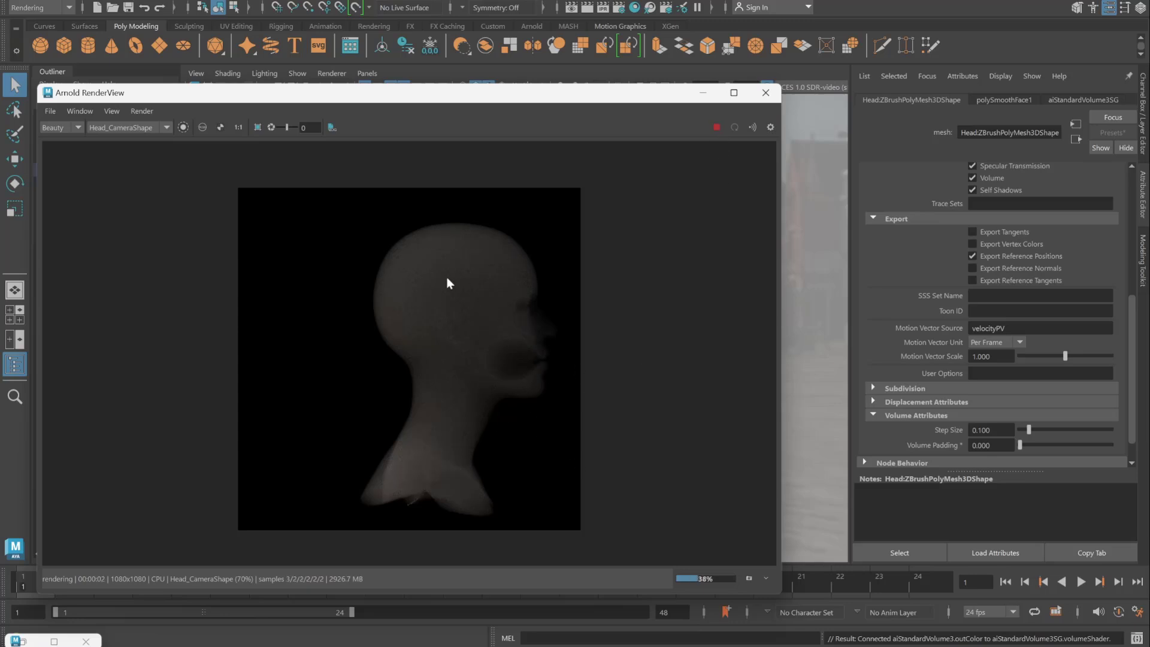
# Step: Close the Arnold RenderView and bring the Hypershade back up with its whole window in view
pyautogui.click(759, 97)
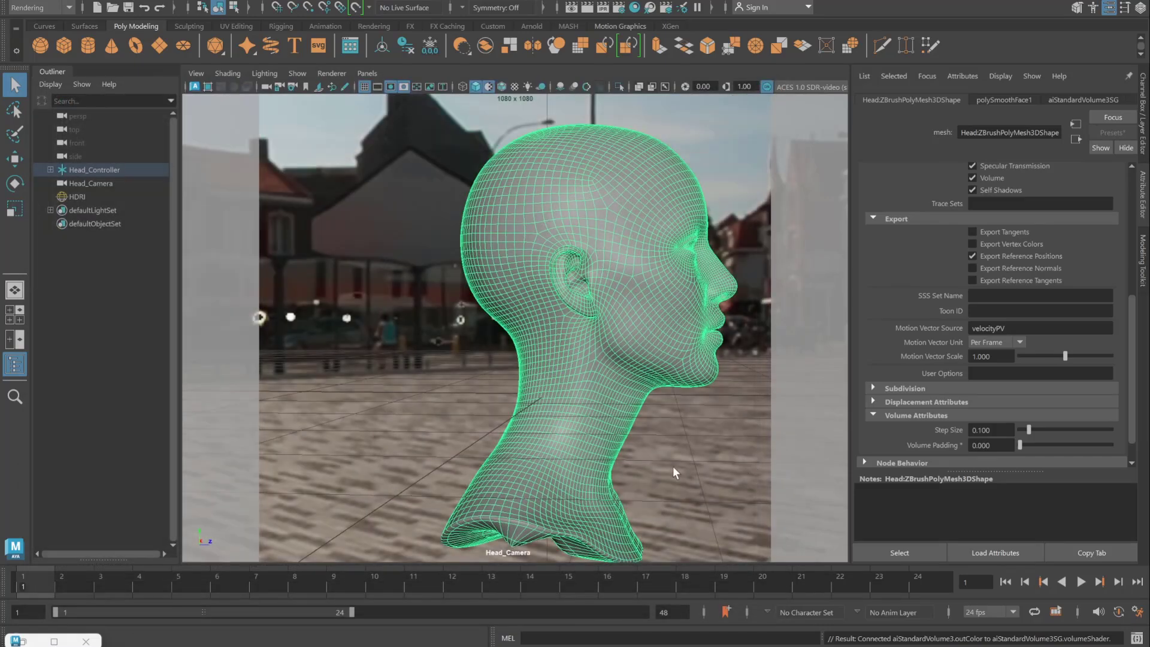
pyautogui.click(1137, 638)
pyautogui.click(893, 79)
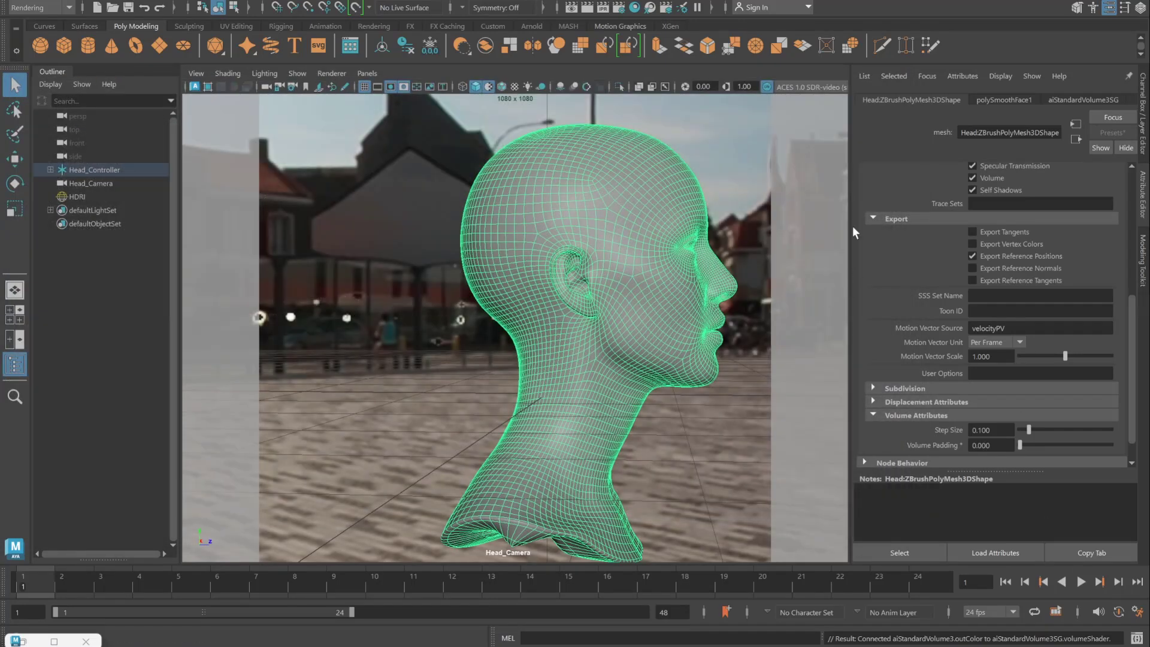
pyautogui.click(634, 8)
pyautogui.moveTo(557, 154); pyautogui.dragTo(535, 30)
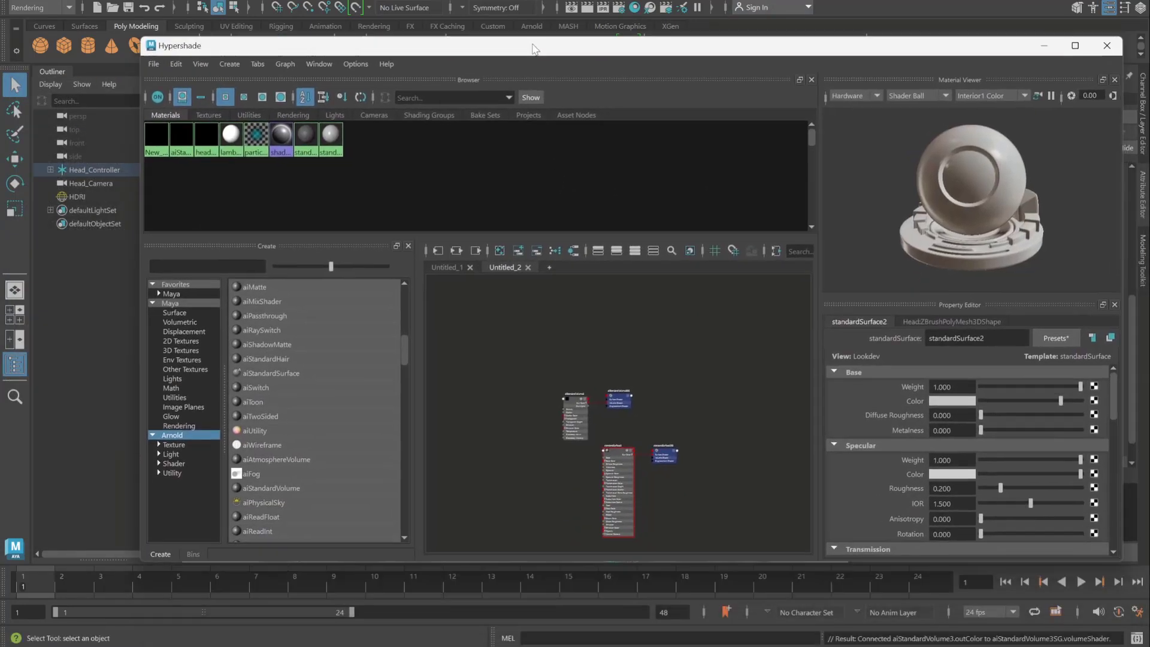
# Step: Rename the aiStandardVolume material node as Volume_Displace_SHDR
pyautogui.scroll(5, 587, 412)
pyautogui.click(519, 317)
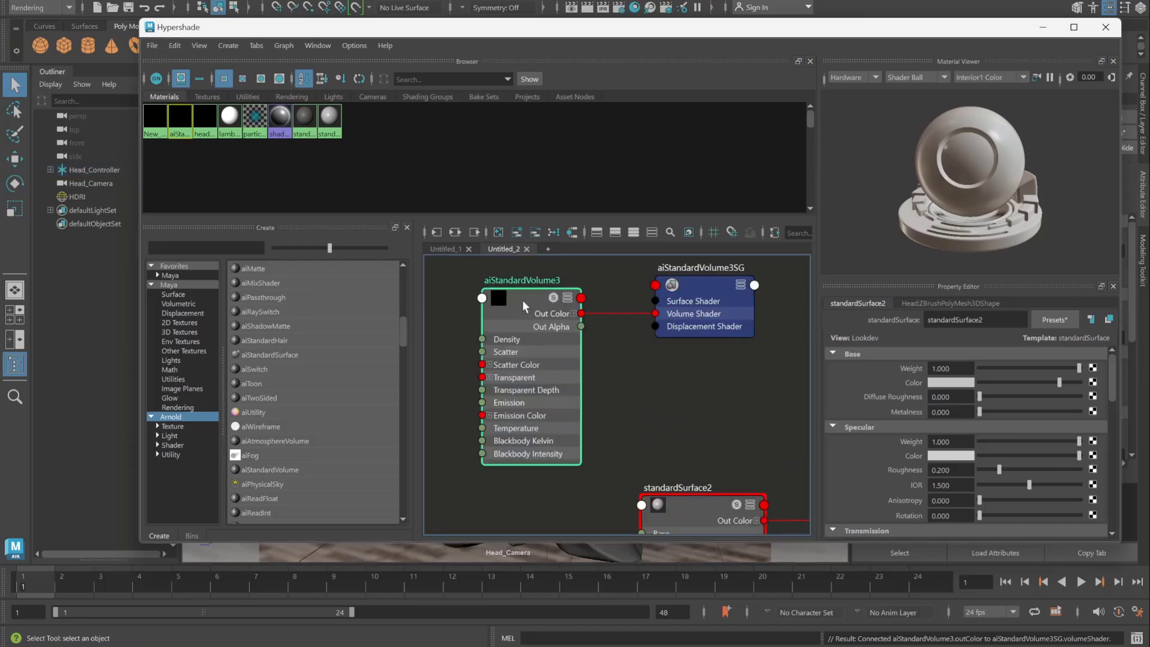
pyautogui.scroll(-3, 573, 397)
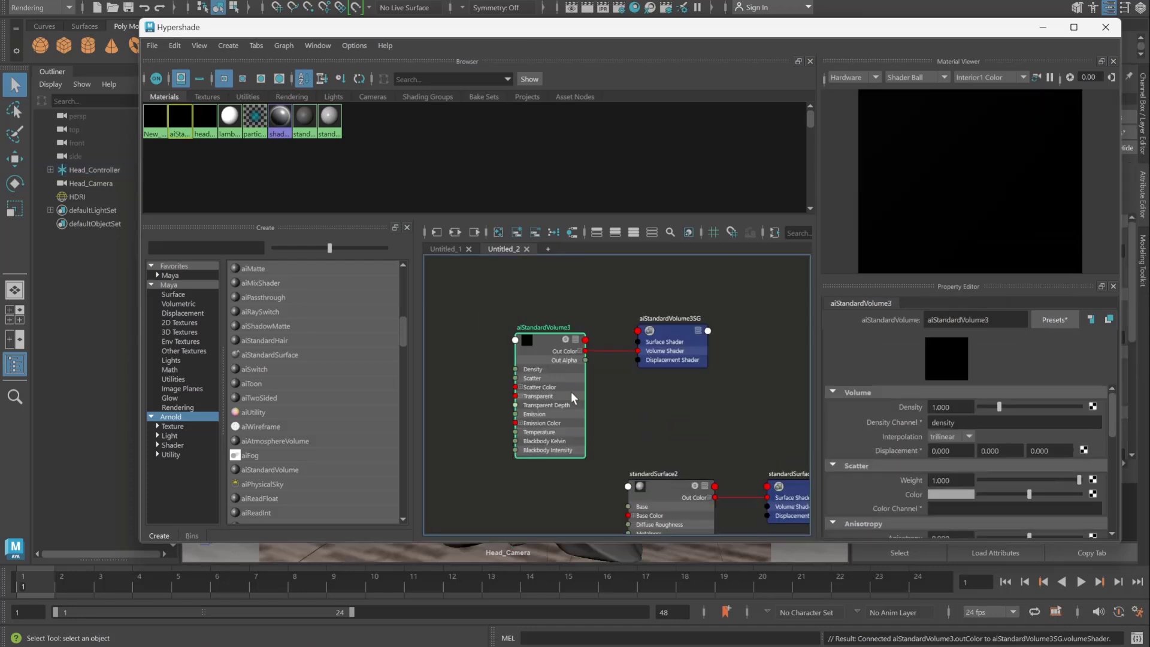
pyautogui.doubleClick(548, 327)
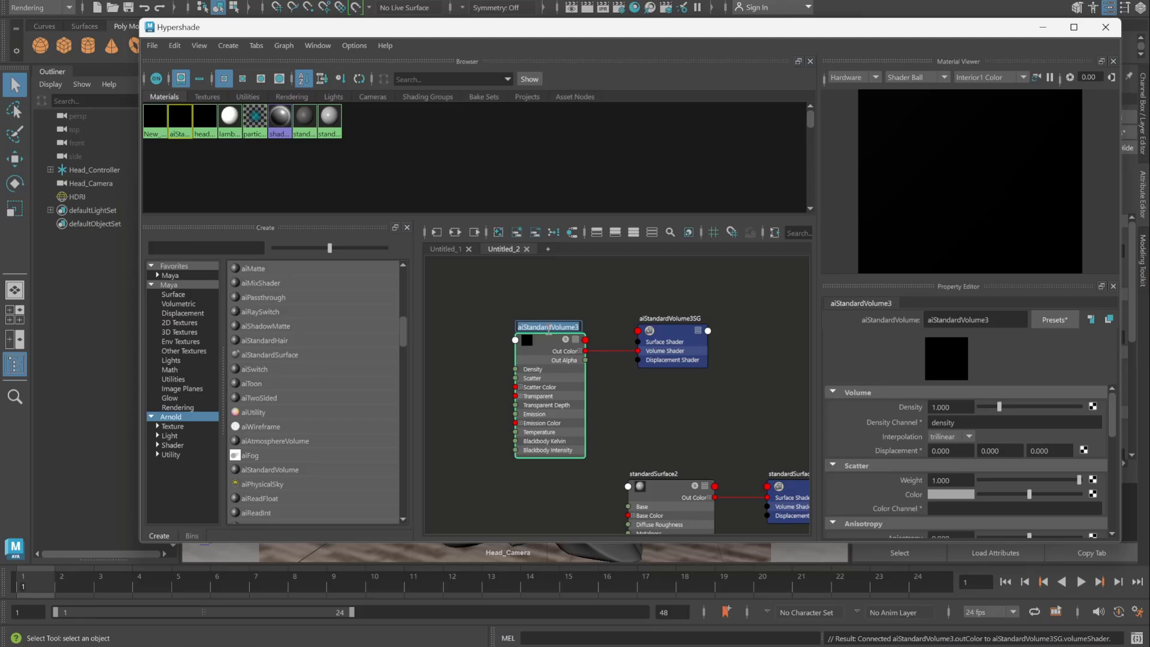
pyautogui.write('Dis\\')
pyautogui.press('BackSpace')
pyautogui.press('BackSpace')
pyautogui.press('BackSpace')
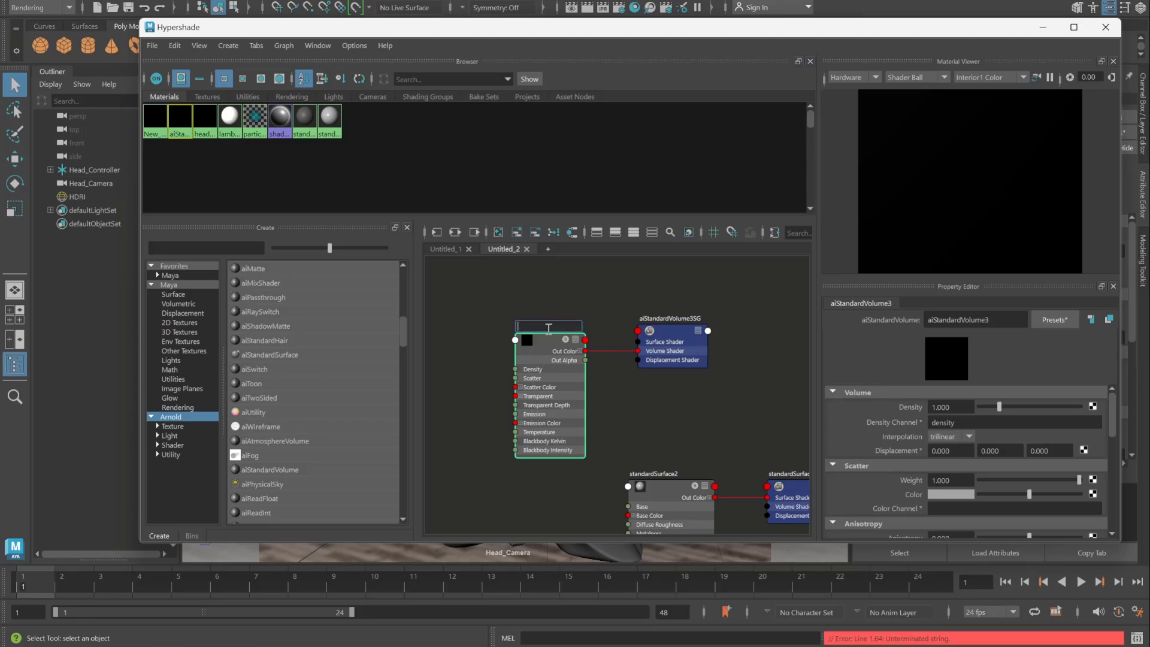
pyautogui.write('Volum')
pyautogui.write('e_Displa')
pyautogui.write('ce_SHDR')
pyautogui.press('Return')
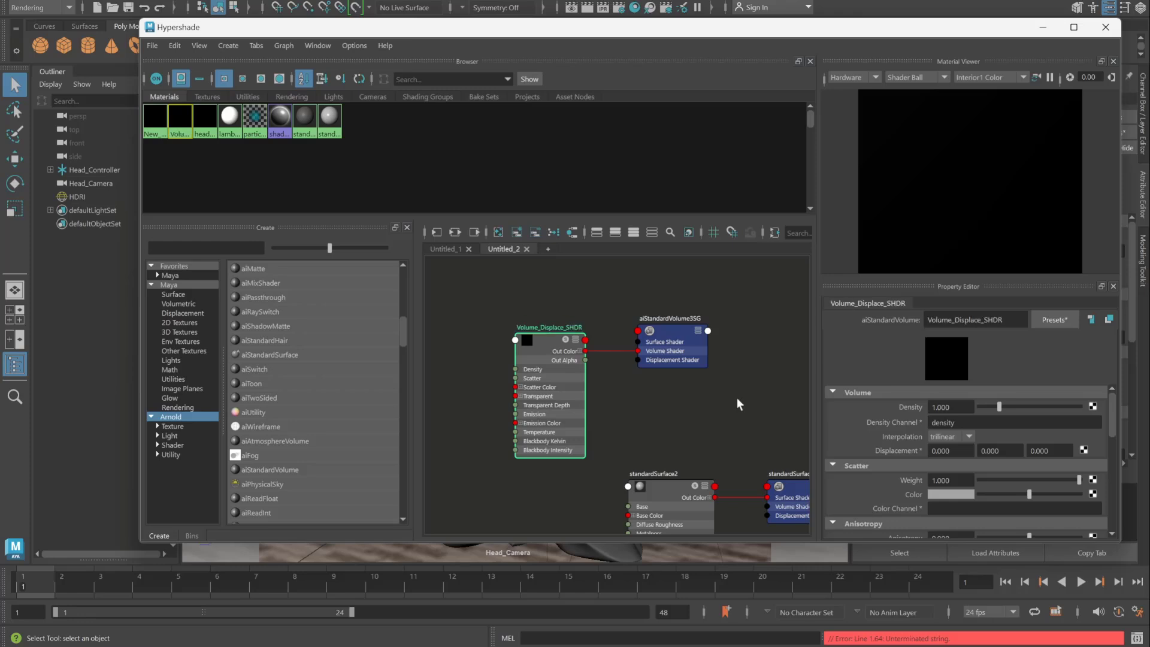
# Step: Create an aiRange node and connect it to the Displacement attribute of Volume_Displace_SHDR
pyautogui.moveTo(545, 362); pyautogui.dragTo(544, 386)
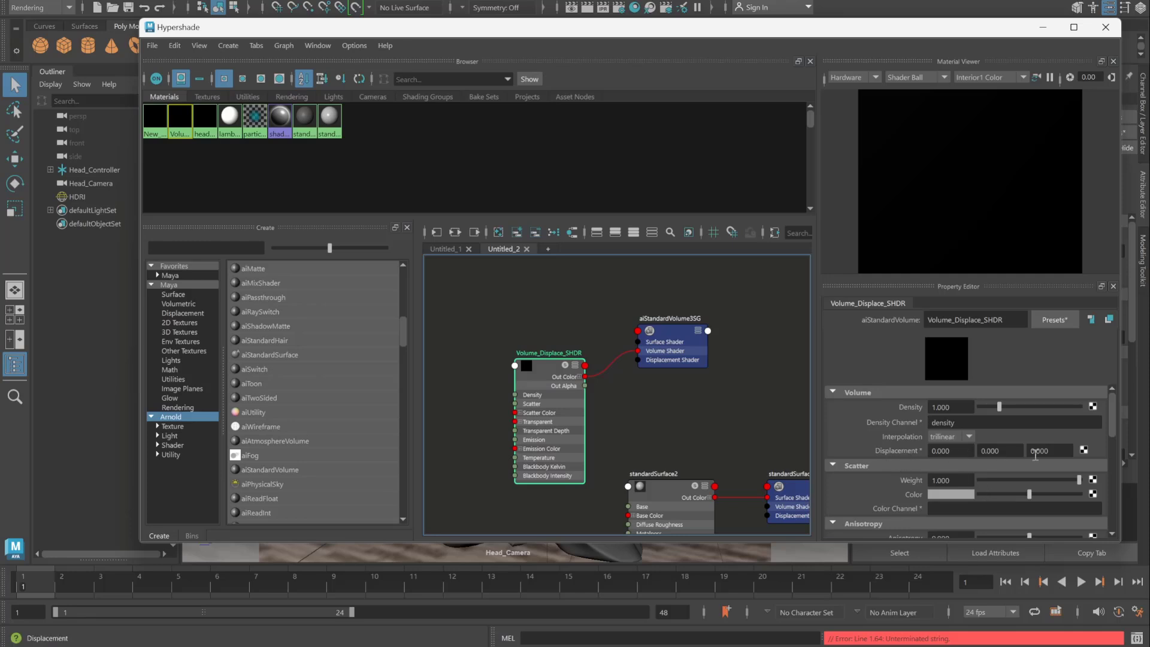
pyautogui.click(1084, 450)
pyautogui.click(458, 239)
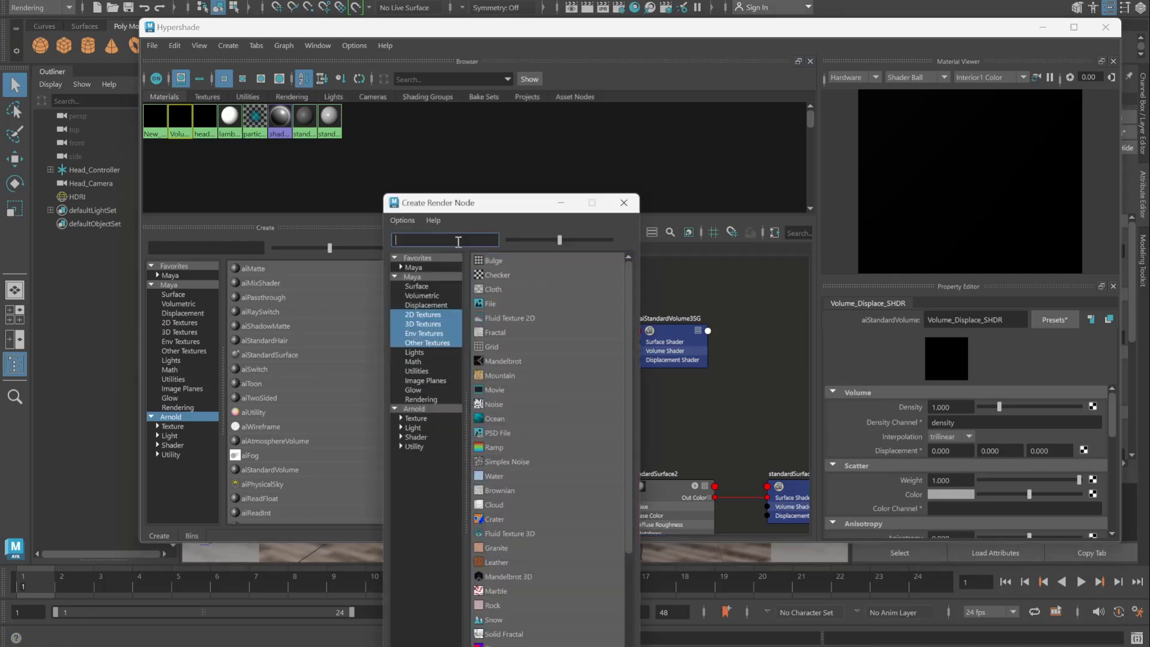
pyautogui.write('ai')
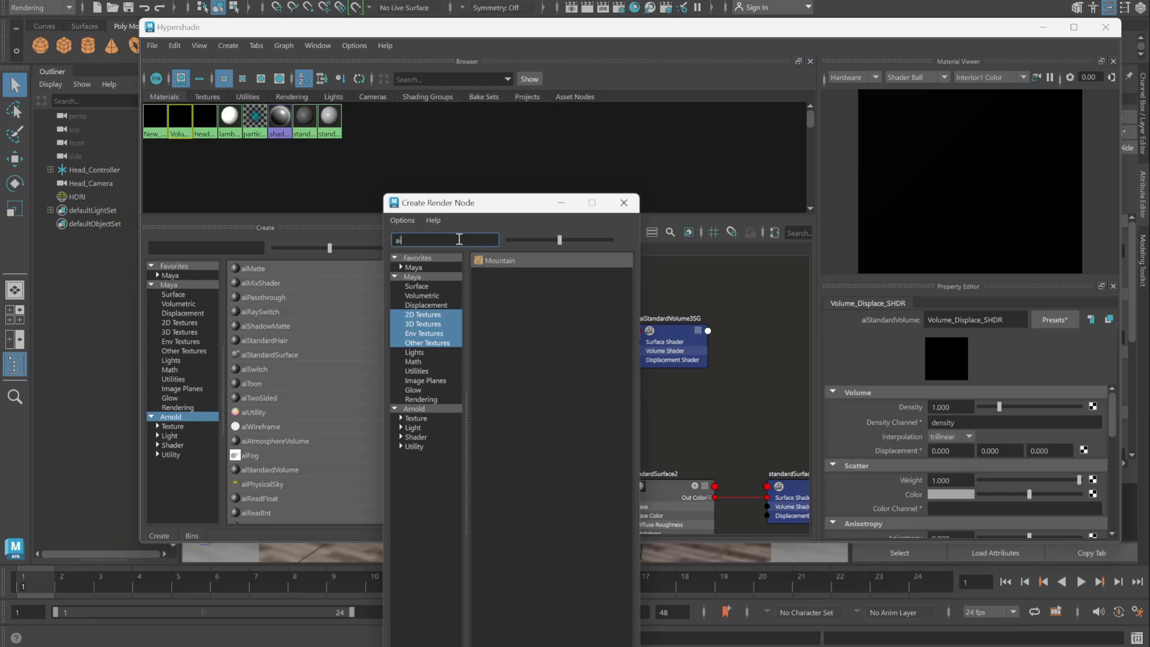
pyautogui.click(414, 410)
pyautogui.click(423, 240)
pyautogui.write('ra')
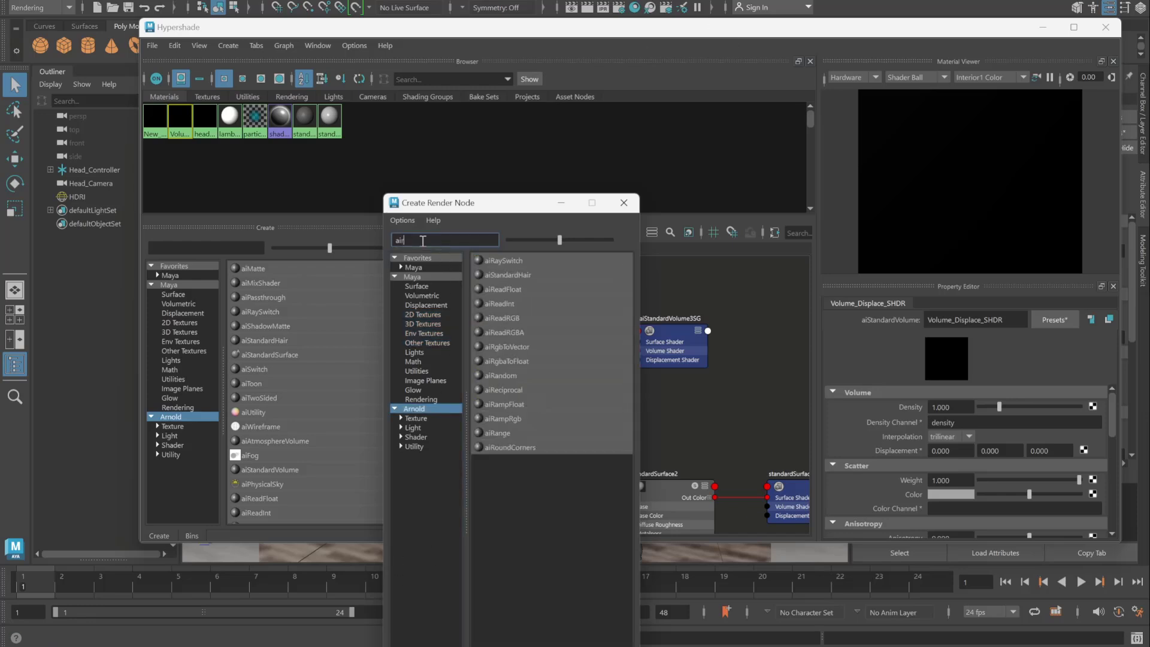
pyautogui.click(497, 318)
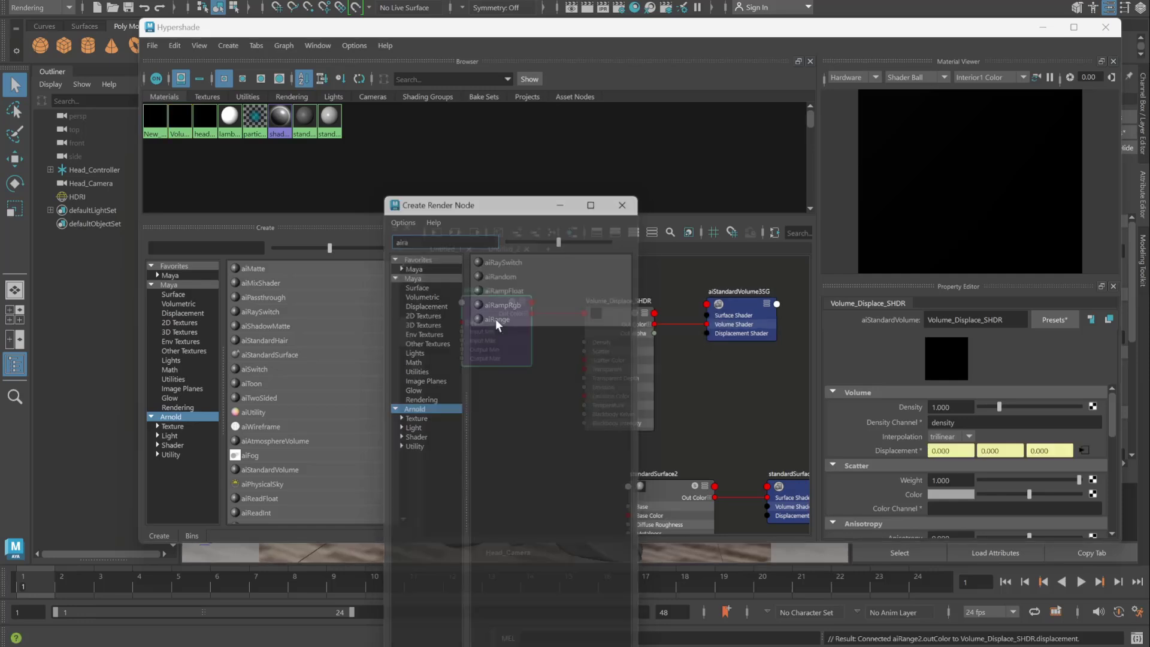
# Step: Map the aiRange node's Input with a File texture and select the file node to show its attributes
pyautogui.click(1094, 392)
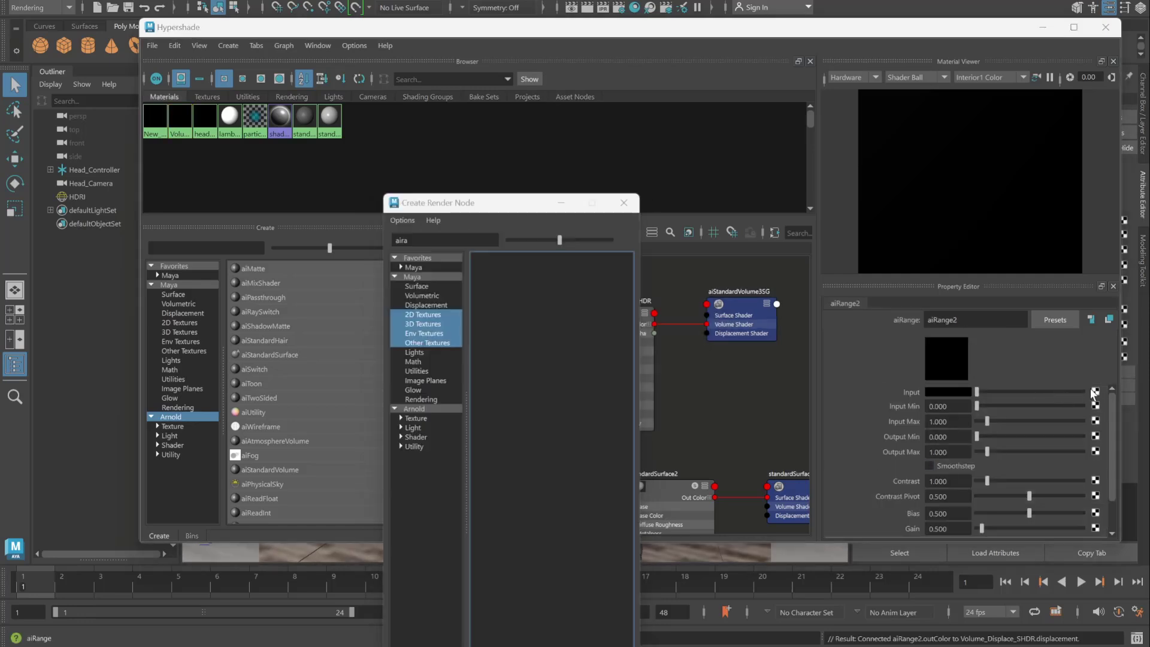
pyautogui.doubleClick(449, 240)
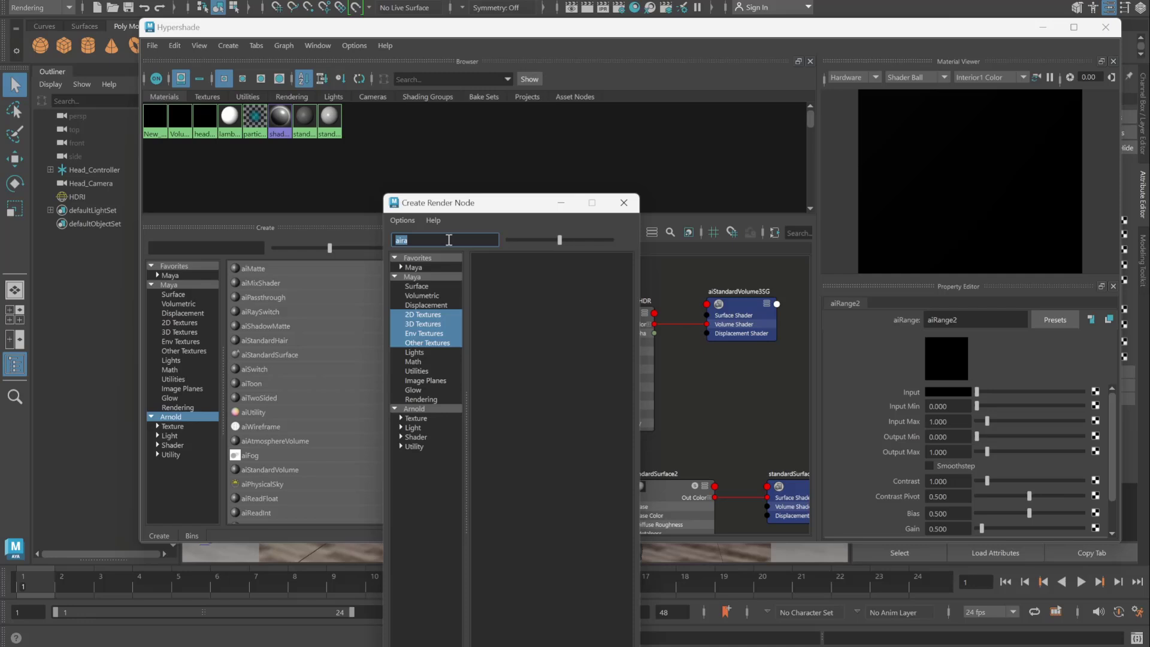
pyautogui.write('fli')
pyautogui.click(417, 315)
pyautogui.click(420, 238)
pyautogui.doubleClick(419, 238)
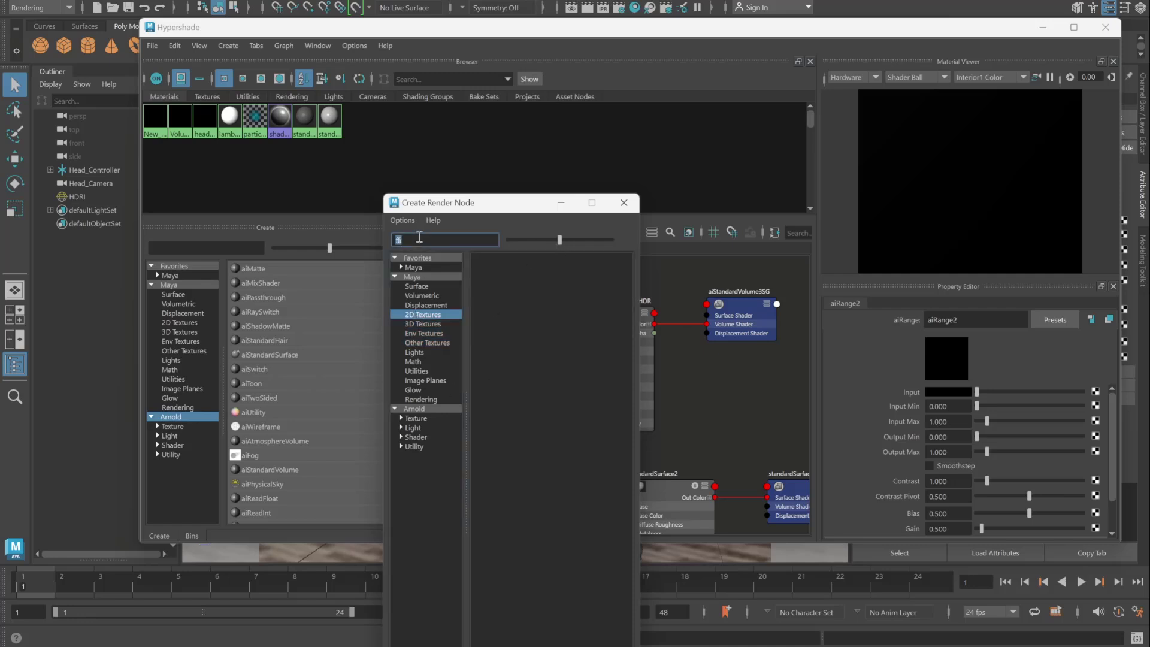
pyautogui.press('BackSpace')
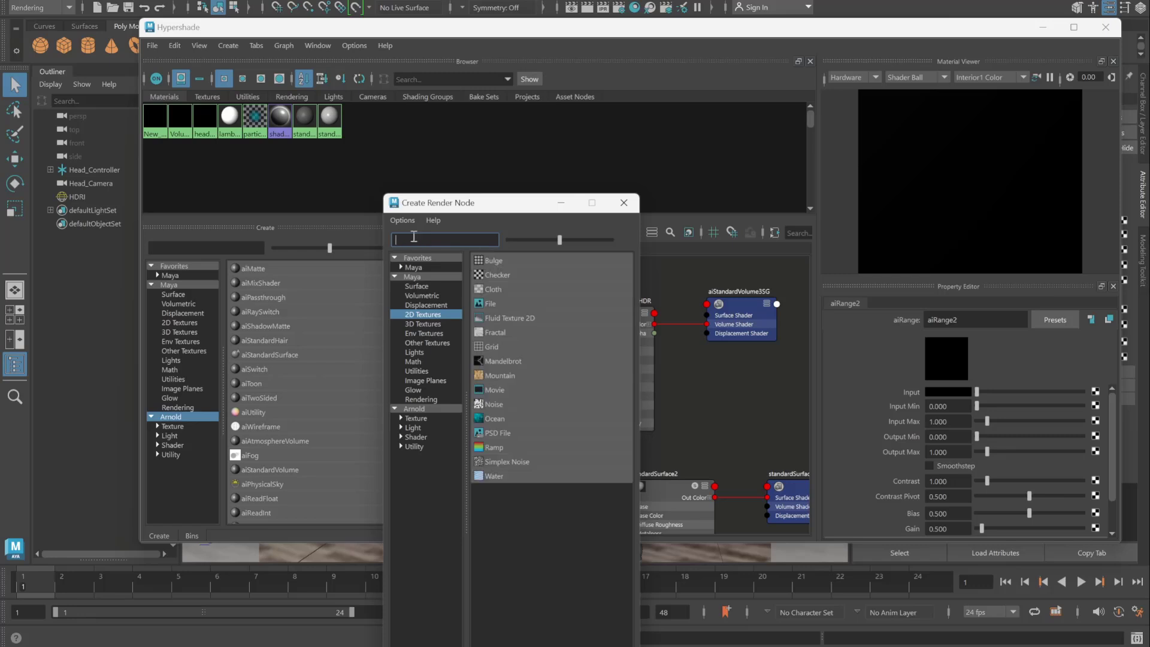
pyautogui.click(497, 304)
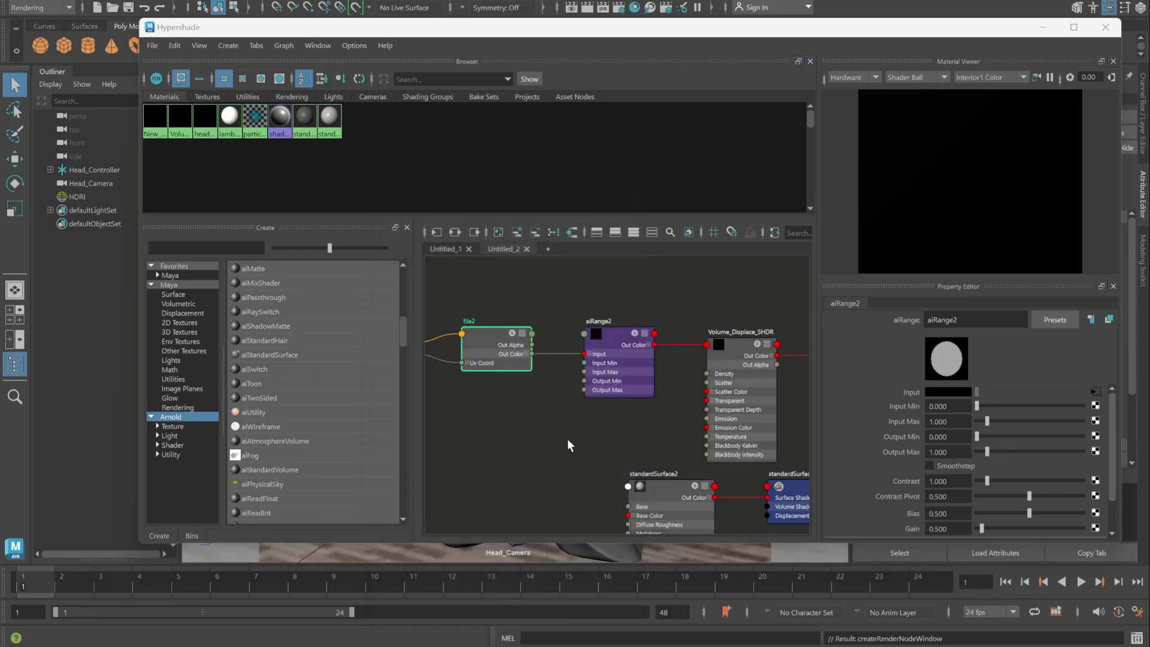
pyautogui.click(481, 331)
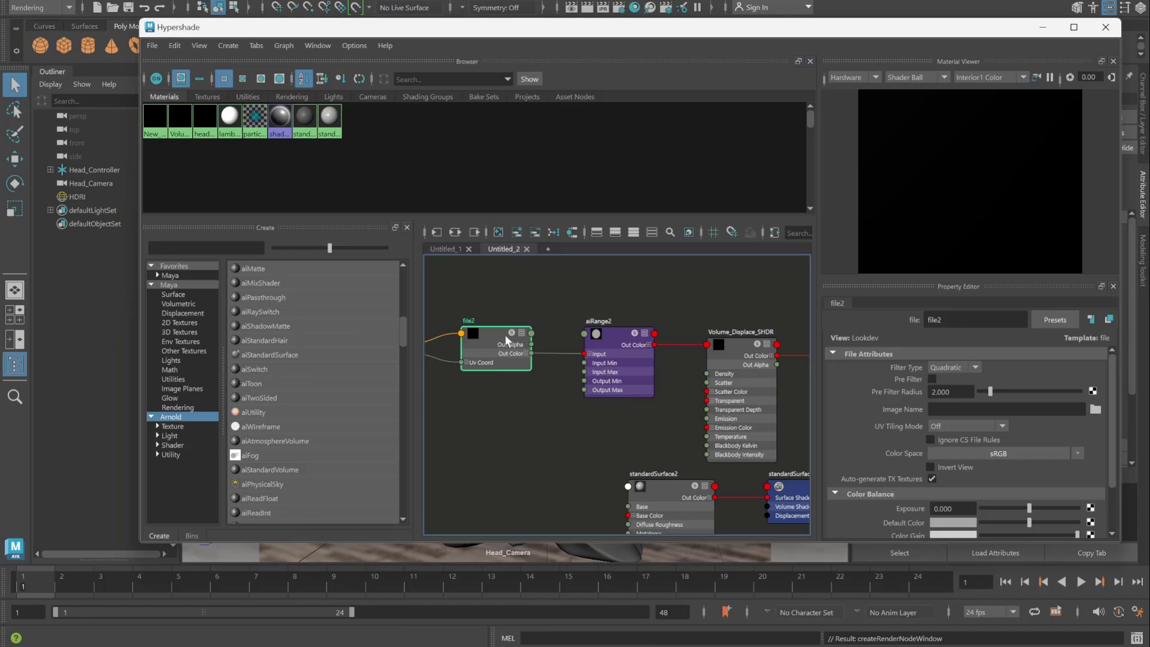
pyautogui.moveTo(499, 336); pyautogui.dragTo(502, 349)
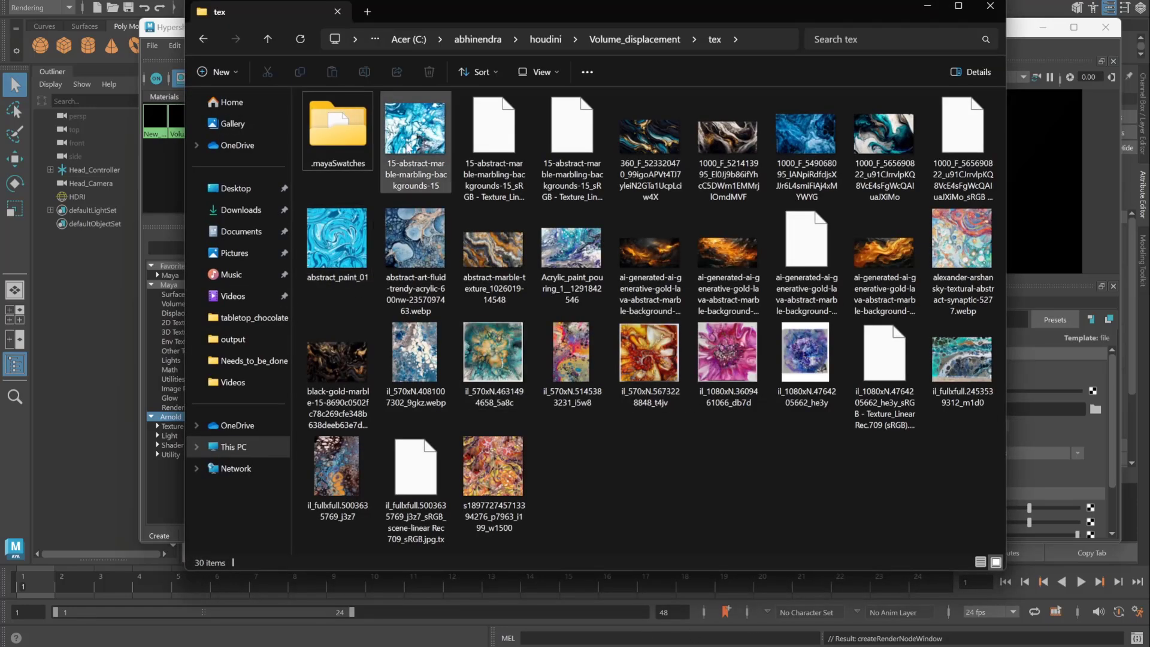
# Step: In File Explorer, preview the abstract marble and fluid-art images in the tex folder one after another
pyautogui.click(412, 138)
pyautogui.doubleClick(411, 137)
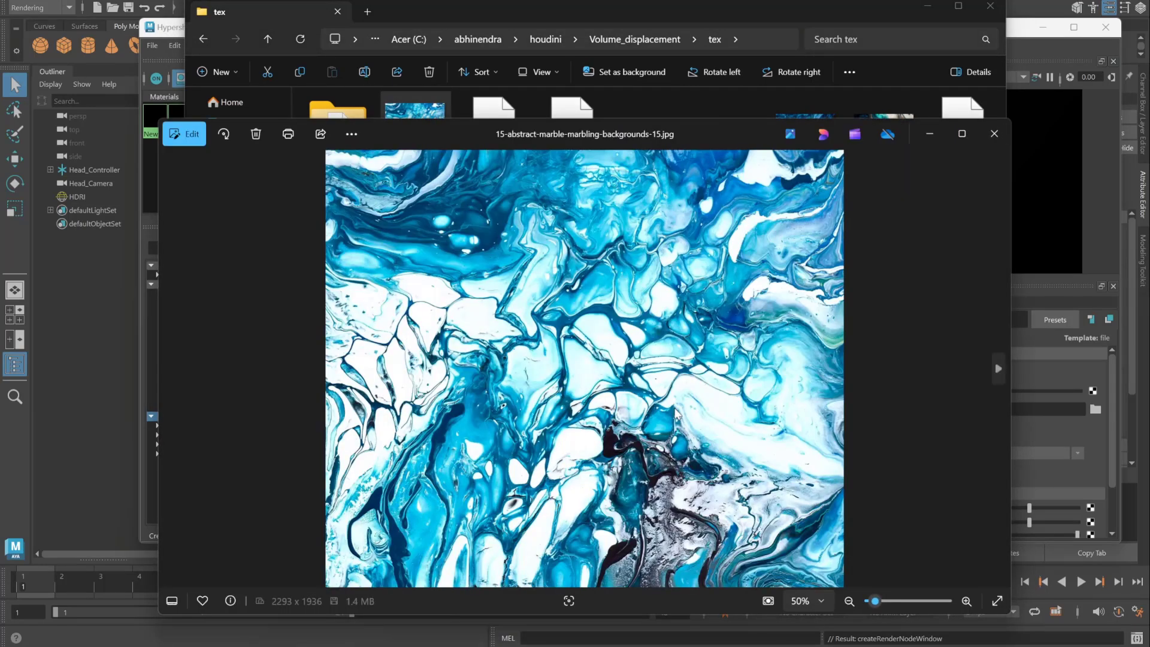
pyautogui.press('Right')
pyautogui.press('Right')
pyautogui.press('Right')
pyautogui.press('Right')
pyautogui.press('Right')
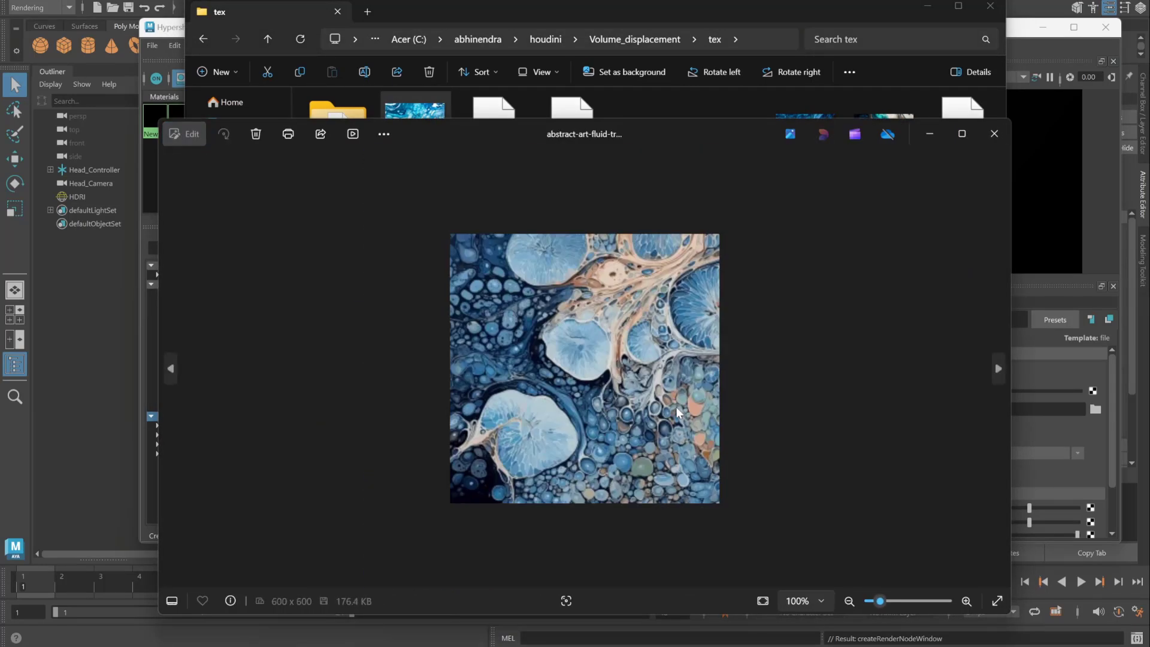
pyautogui.press('Right')
pyautogui.press('Right')
pyautogui.press('Right')
pyautogui.press('Right')
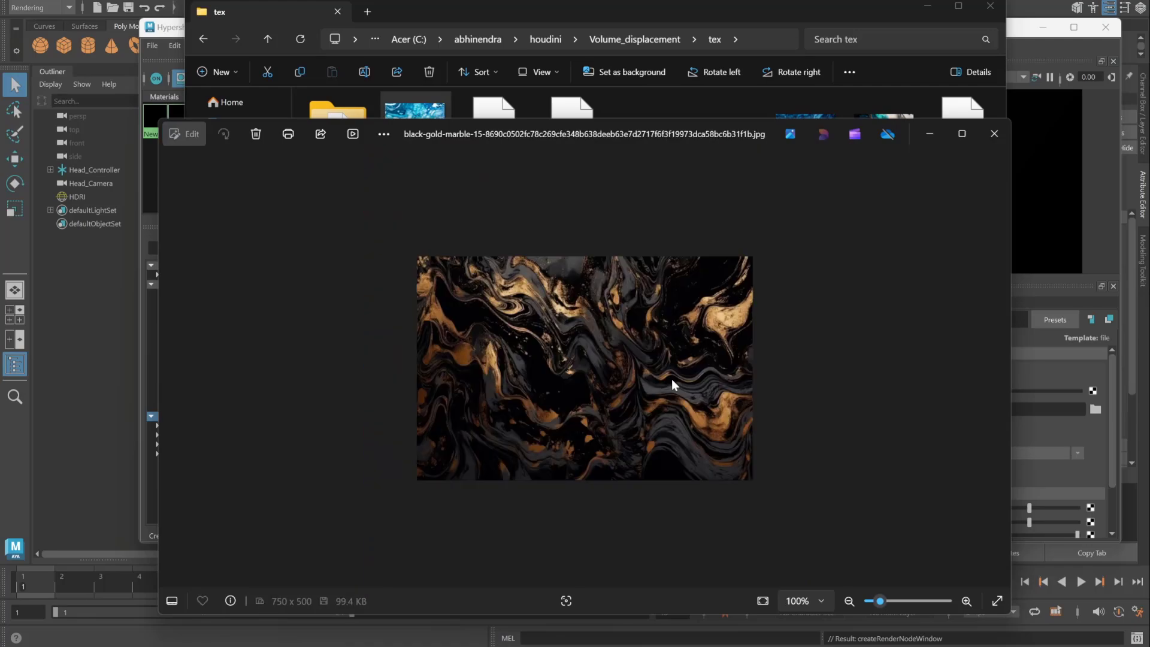
pyautogui.press('Escape')
# Step: Copy the tex folder's path and go to that folder in the Maya file node's image browser
pyautogui.click(712, 38)
pyautogui.hotkey('ctrl', 'c')
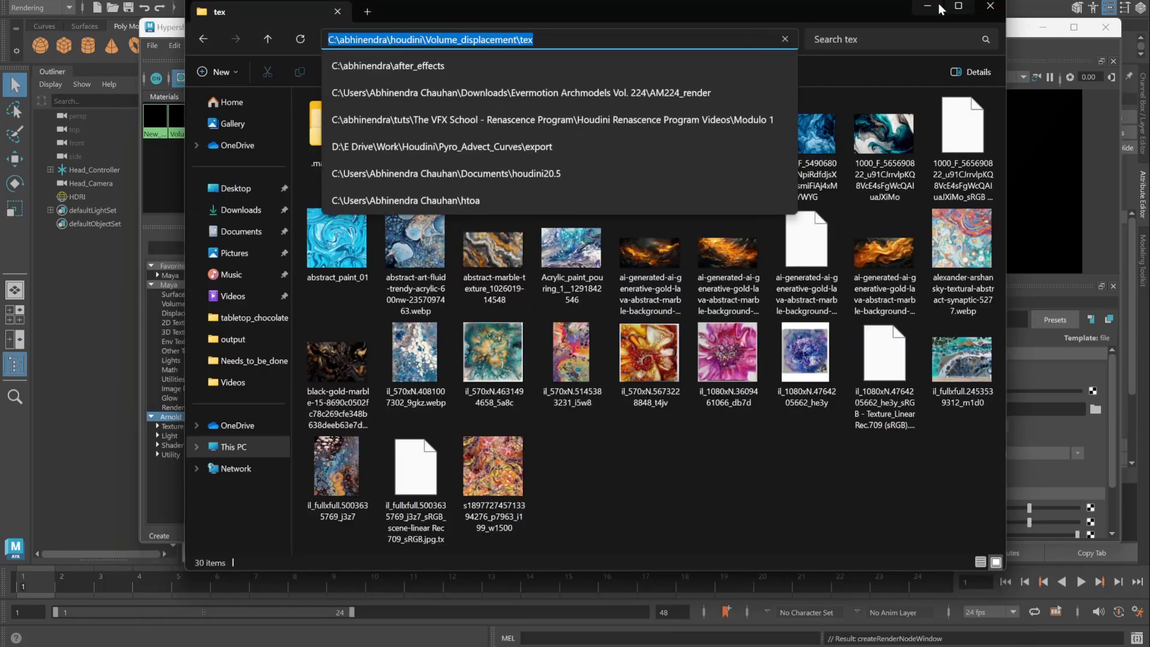
pyautogui.click(995, 589)
pyautogui.click(979, 410)
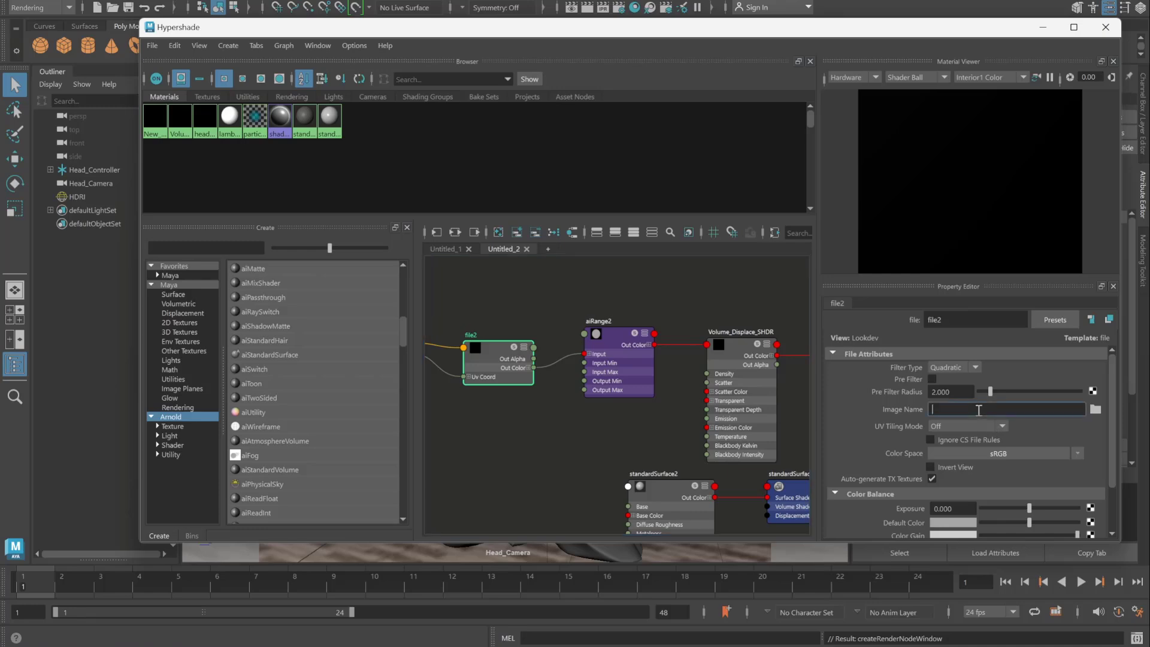
pyautogui.click(1095, 409)
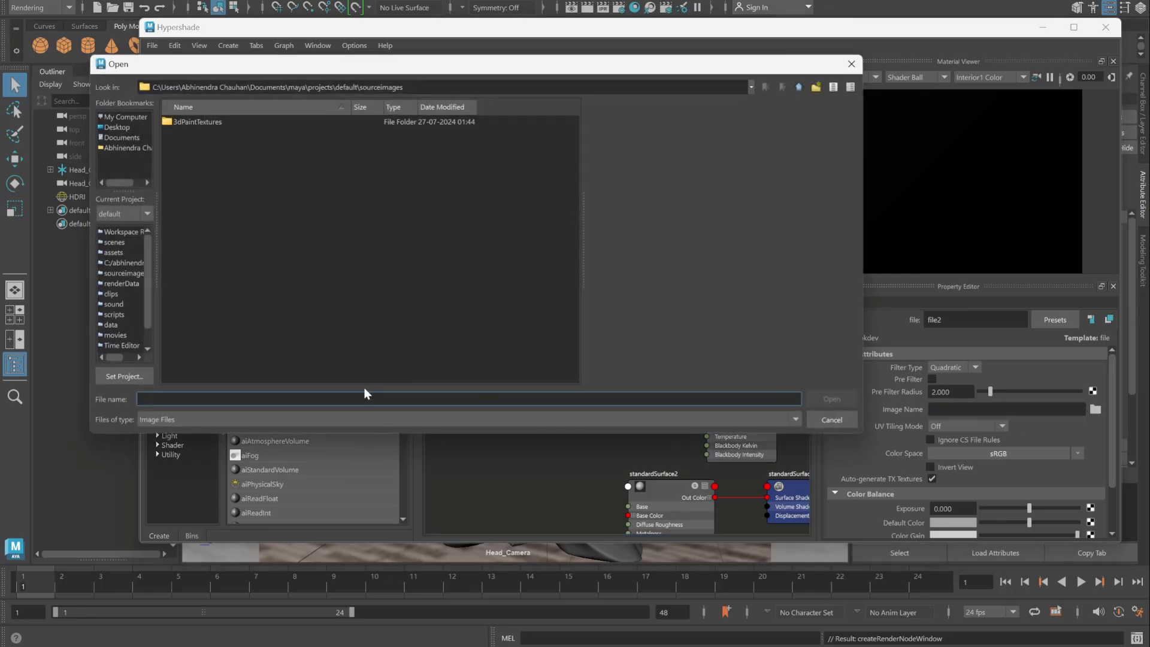
pyautogui.hotkey('ctrl', 'v')
pyautogui.click(823, 399)
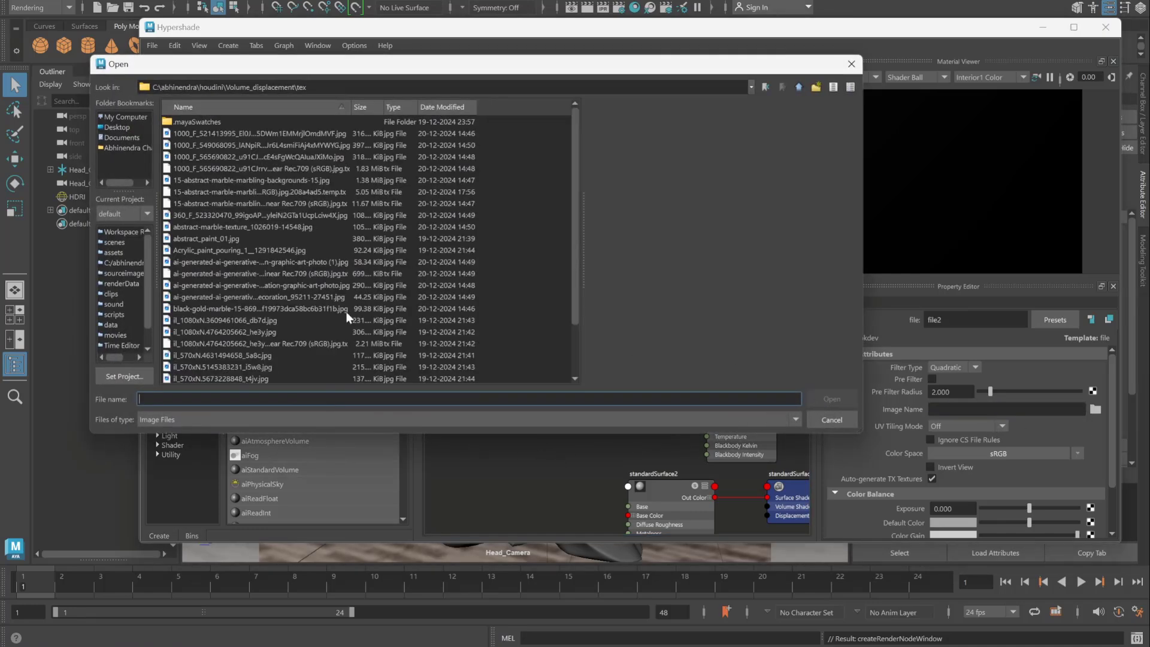
# Step: Compare the image previews and load 15-abstract-marble-marbling-backgrounds-15.jpg into the file node
pyautogui.click(217, 134)
pyautogui.click(219, 145)
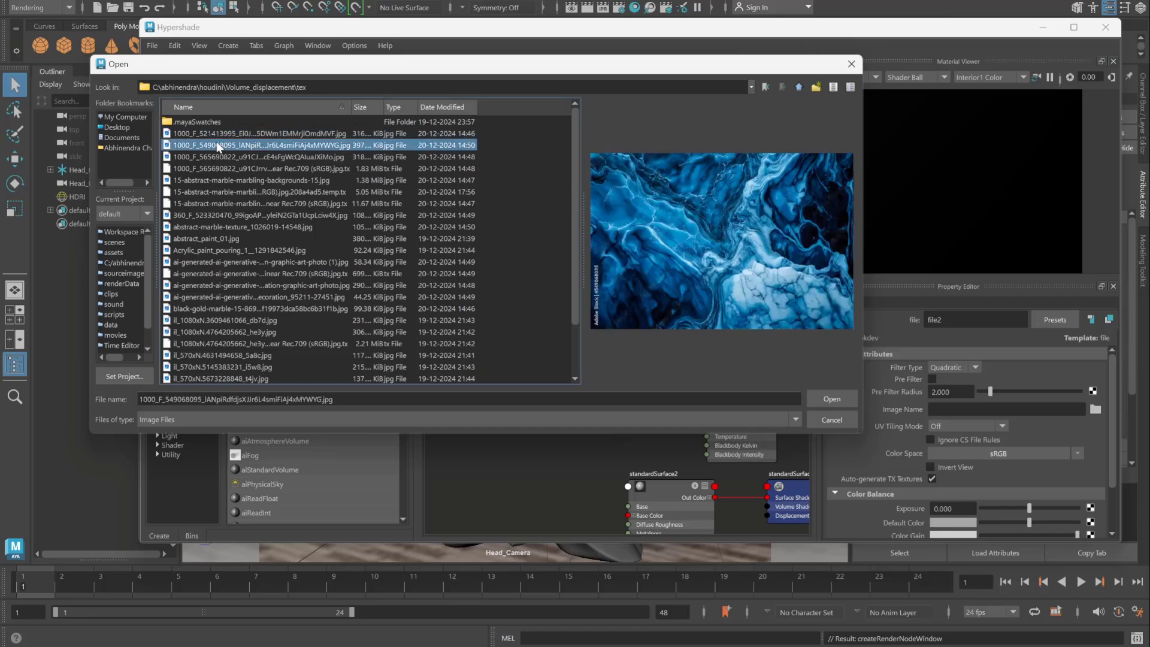
pyautogui.click(219, 157)
pyautogui.click(217, 169)
pyautogui.click(215, 181)
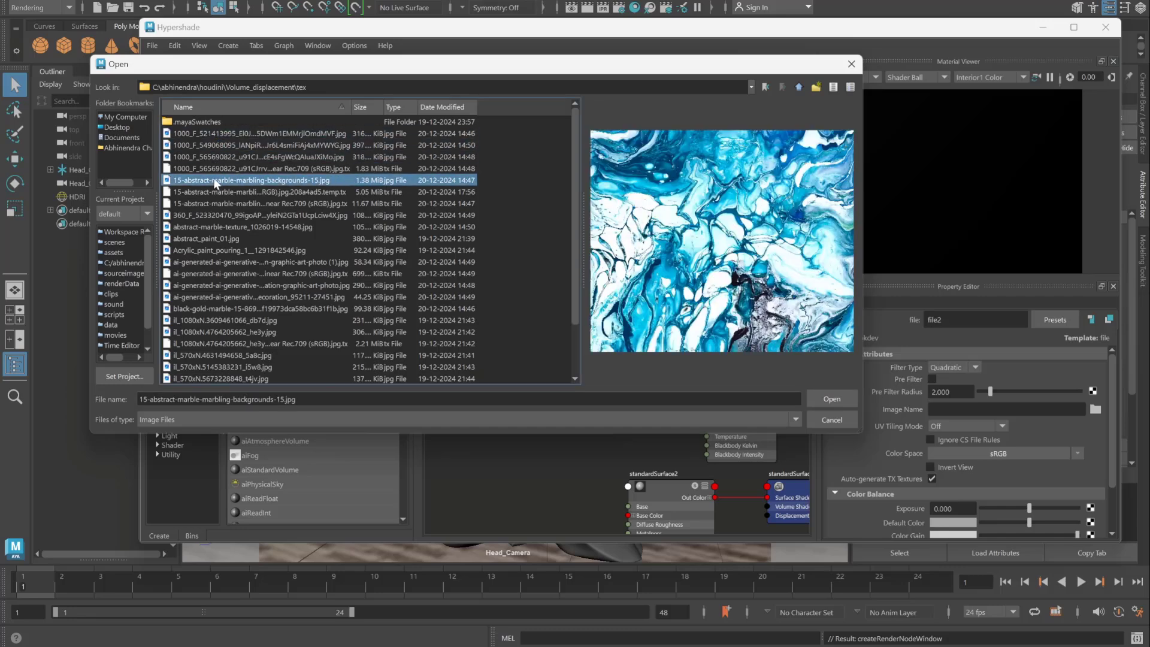
pyautogui.click(826, 398)
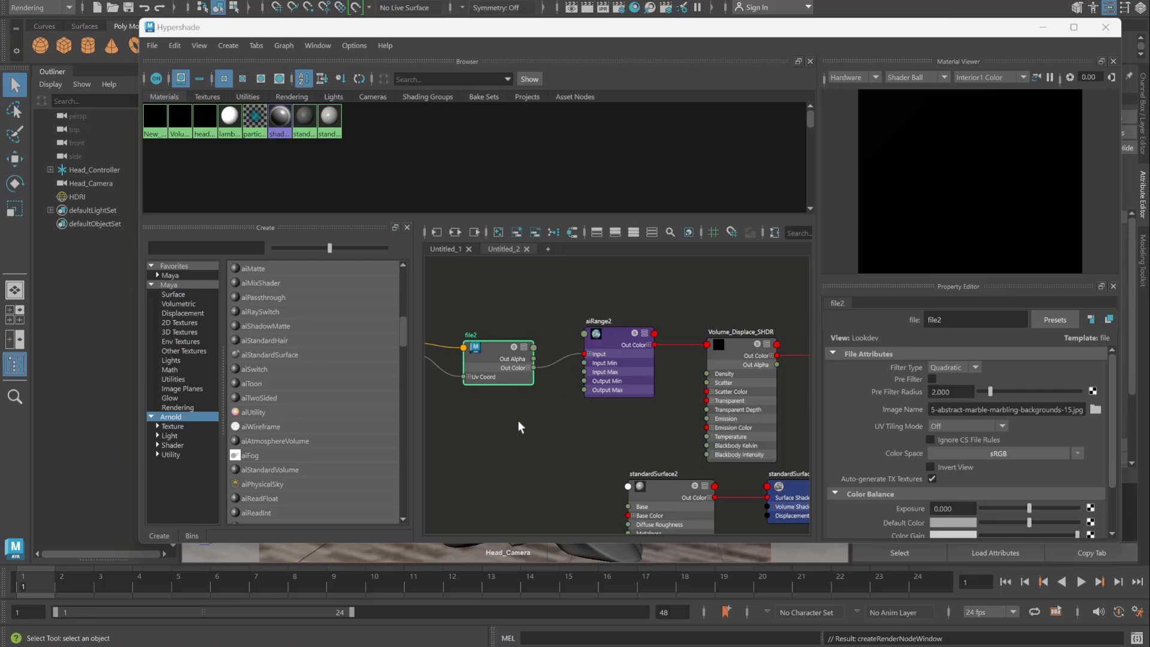
# Step: Select the Volume_Displace_SHDR node, minimize the Hypershade and open the Arnold RenderView
pyautogui.click(698, 350)
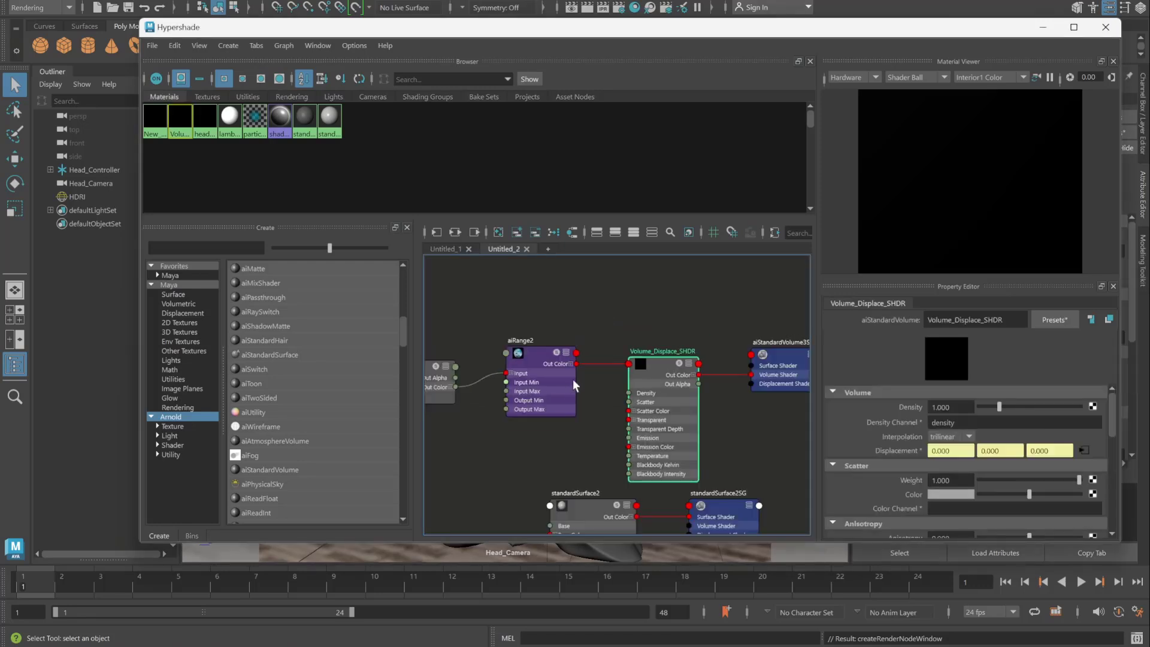
pyautogui.keyDown('alt'); pyautogui.moveTo(600, 371); pyautogui.dragTo(580, 381, button='middle'); pyautogui.keyUp('alt')
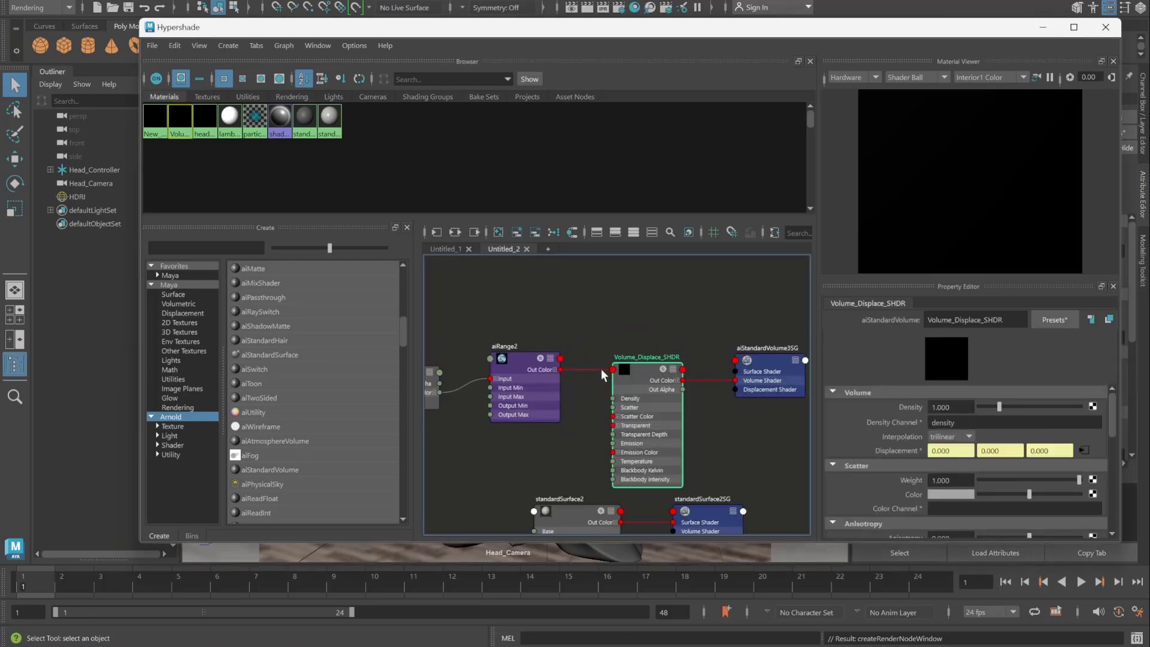
pyautogui.click(1043, 26)
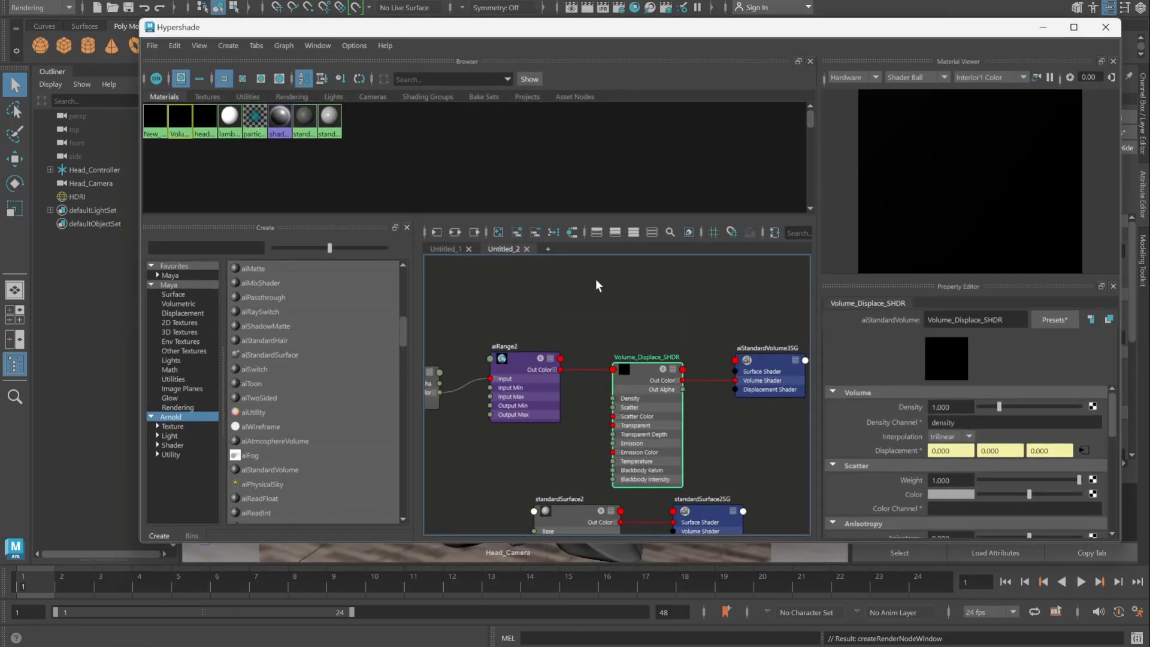
pyautogui.doubleClick(27, 640)
pyautogui.click(1043, 27)
pyautogui.click(471, 2)
pyautogui.click(504, 31)
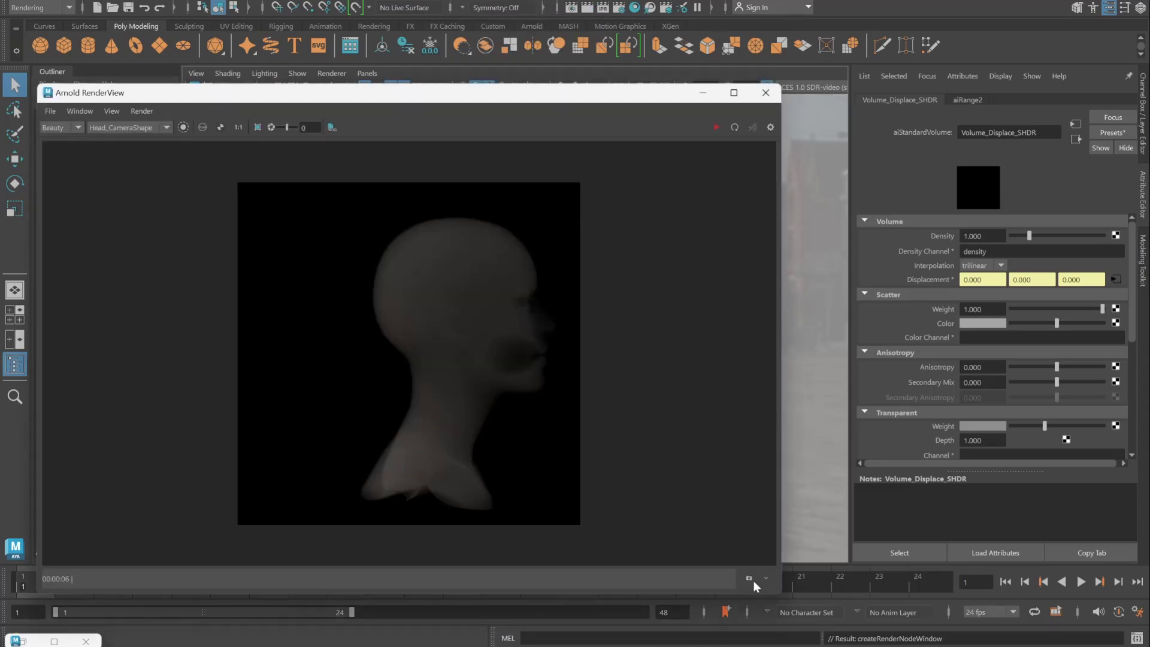
# Step: Store a snapshot of the current head render, then run the IPR for a closer check and stop it
pyautogui.click(749, 578)
pyautogui.moveTo(224, 453); pyautogui.dragTo(267, 498)
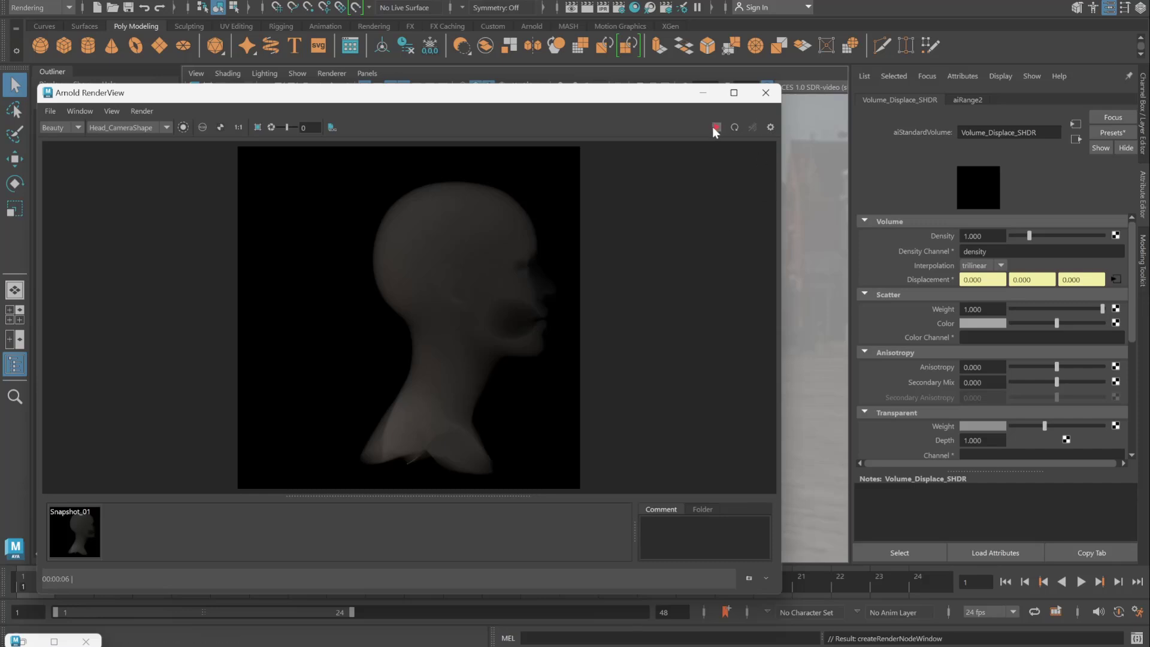
pyautogui.click(713, 127)
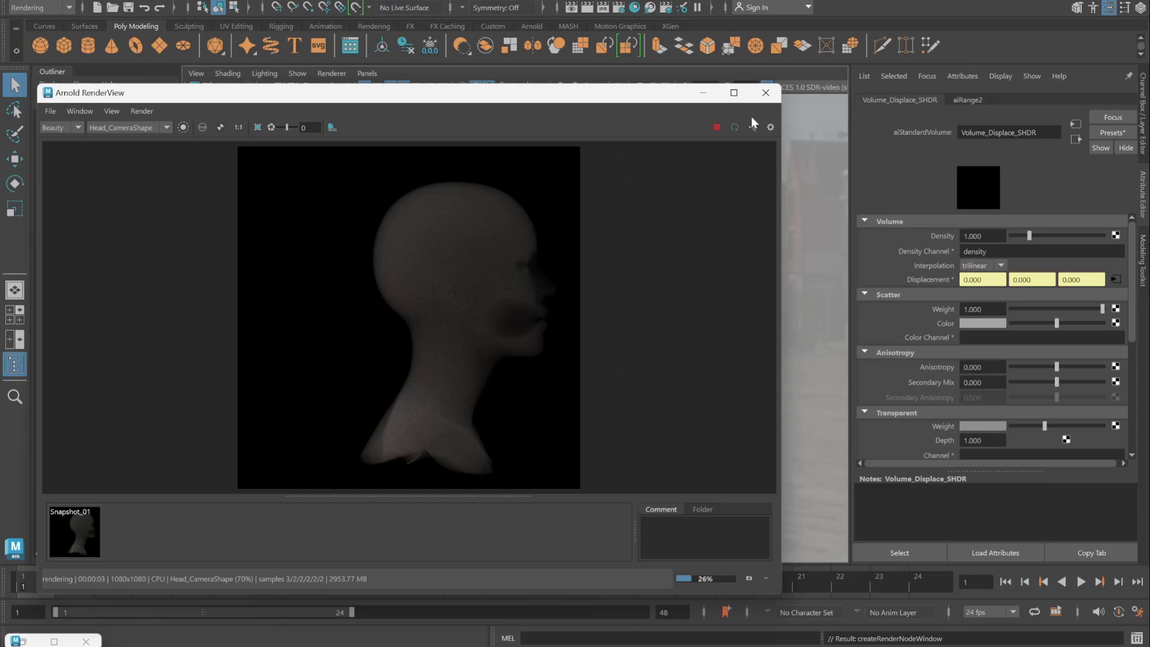
pyautogui.scroll(2, 494, 329)
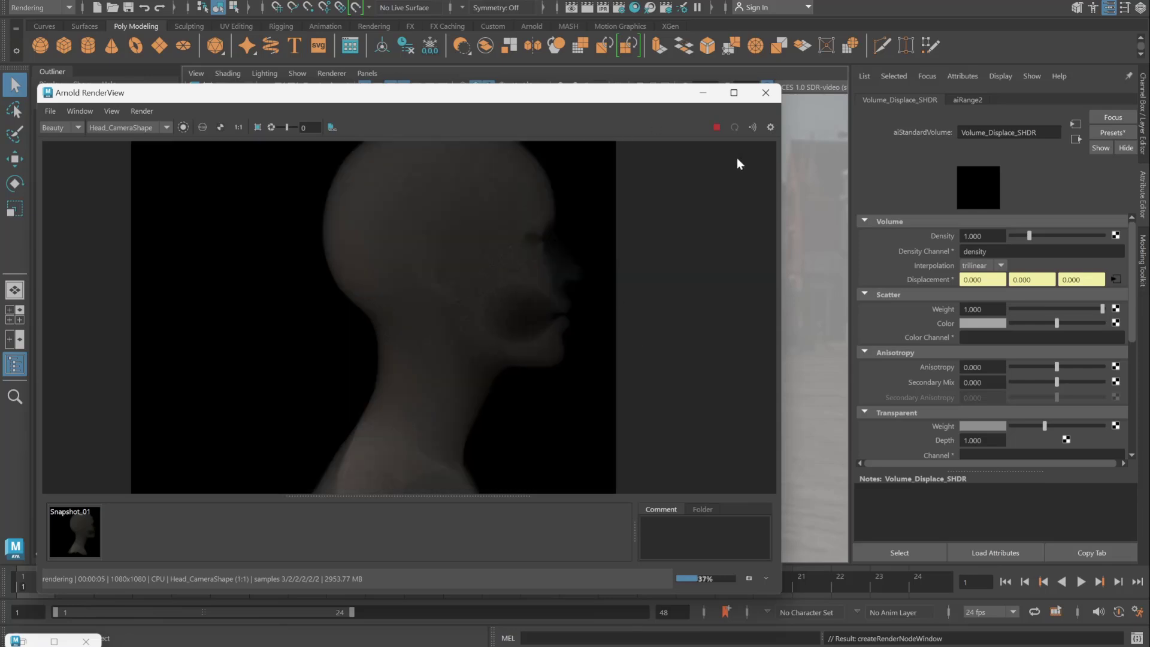
pyautogui.click(716, 128)
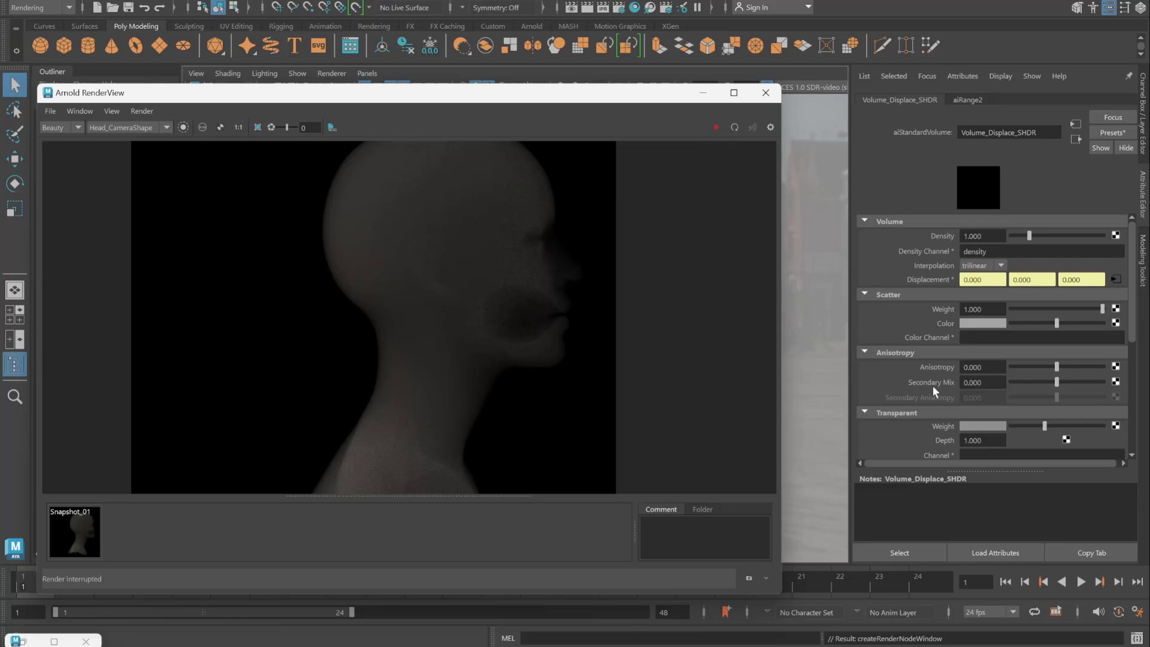
# Step: Set the head mesh's Volume Padding to 0.015 and restart the live render to check the displacement
pyautogui.moveTo(656, 96); pyautogui.dragTo(433, 68)
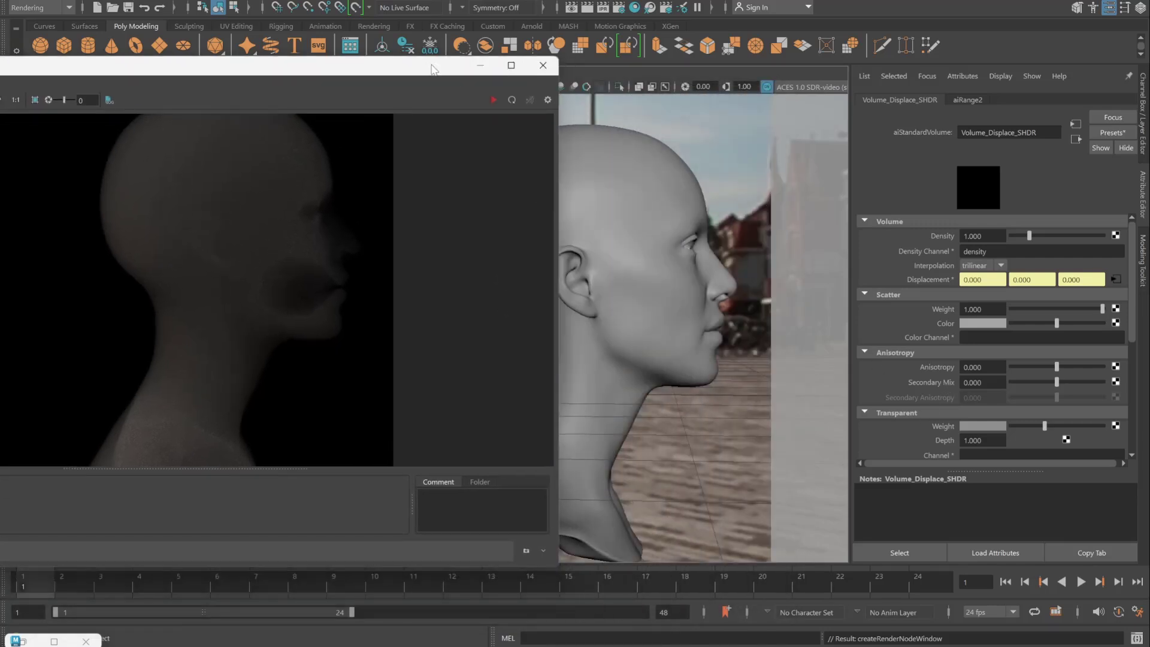
pyautogui.click(639, 184)
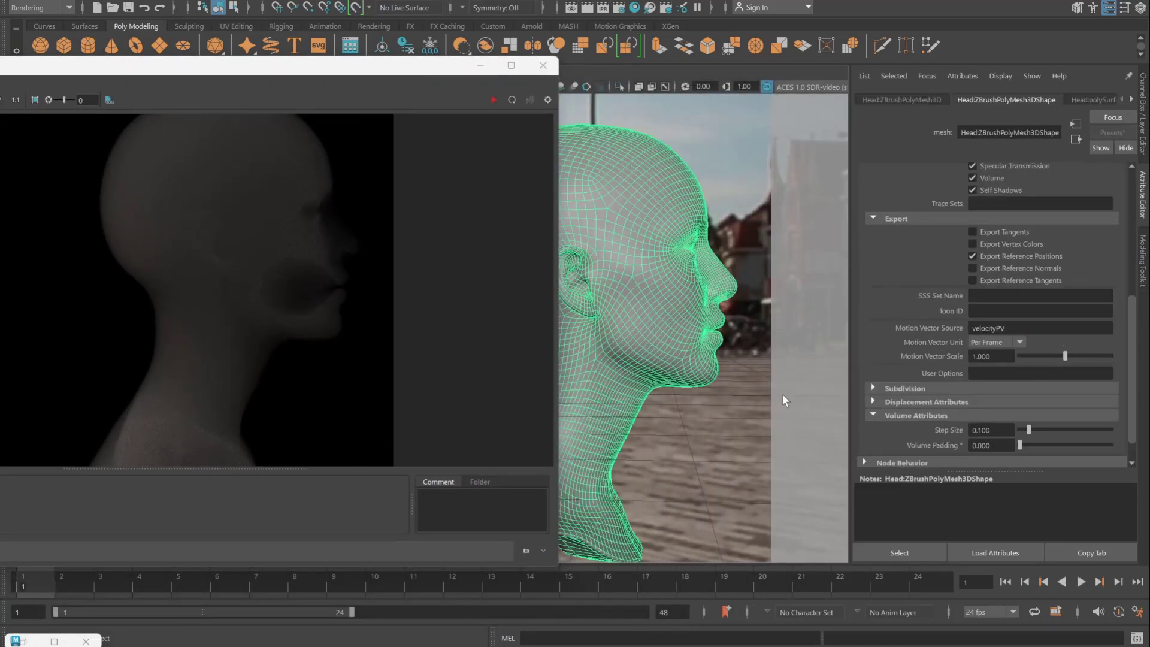
pyautogui.click(1001, 445)
pyautogui.write('0.015')
pyautogui.press('Return')
pyautogui.moveTo(354, 84); pyautogui.dragTo(645, 79)
pyautogui.click(784, 101)
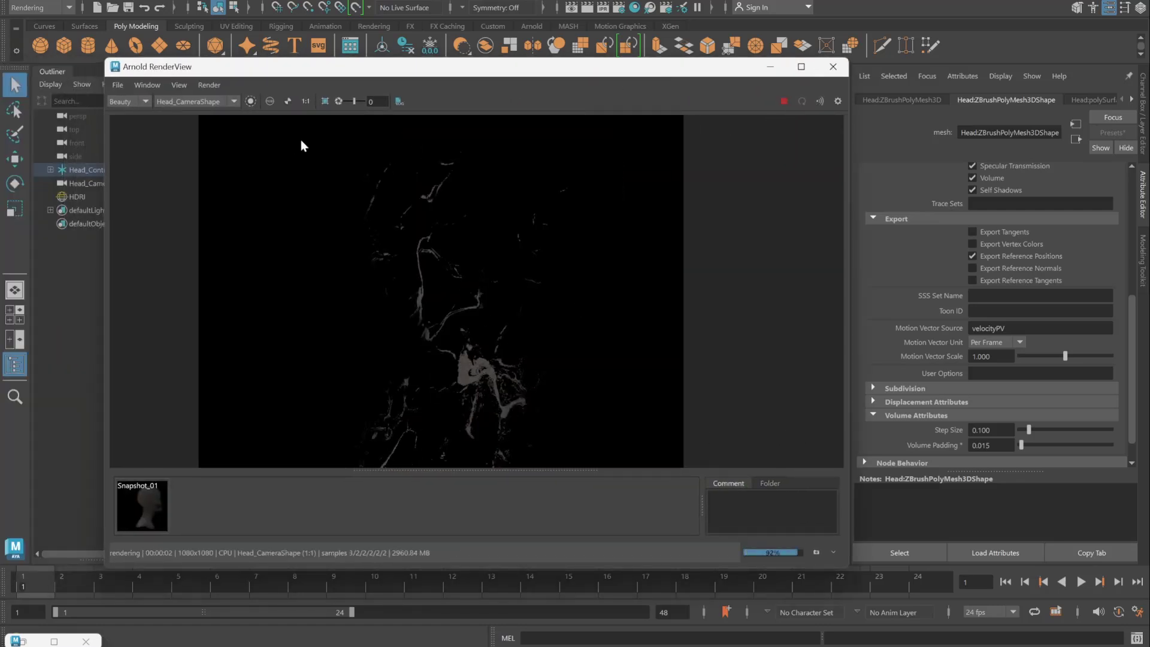
pyautogui.moveTo(989, 446); pyautogui.dragTo(980, 446)
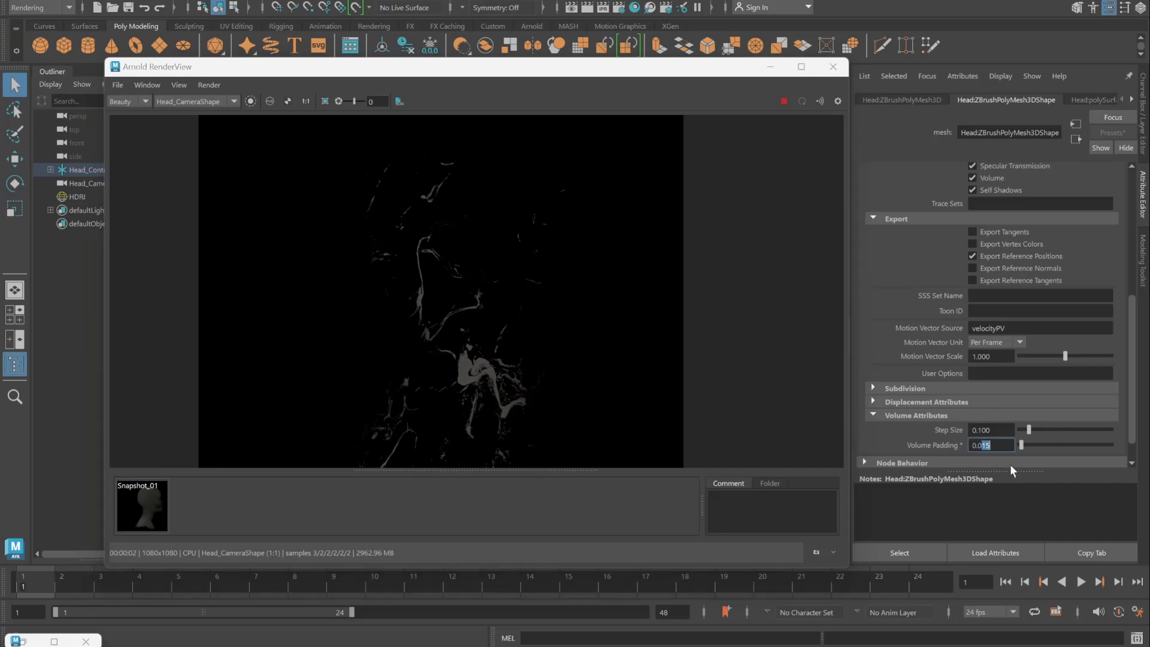
pyautogui.press('Return')
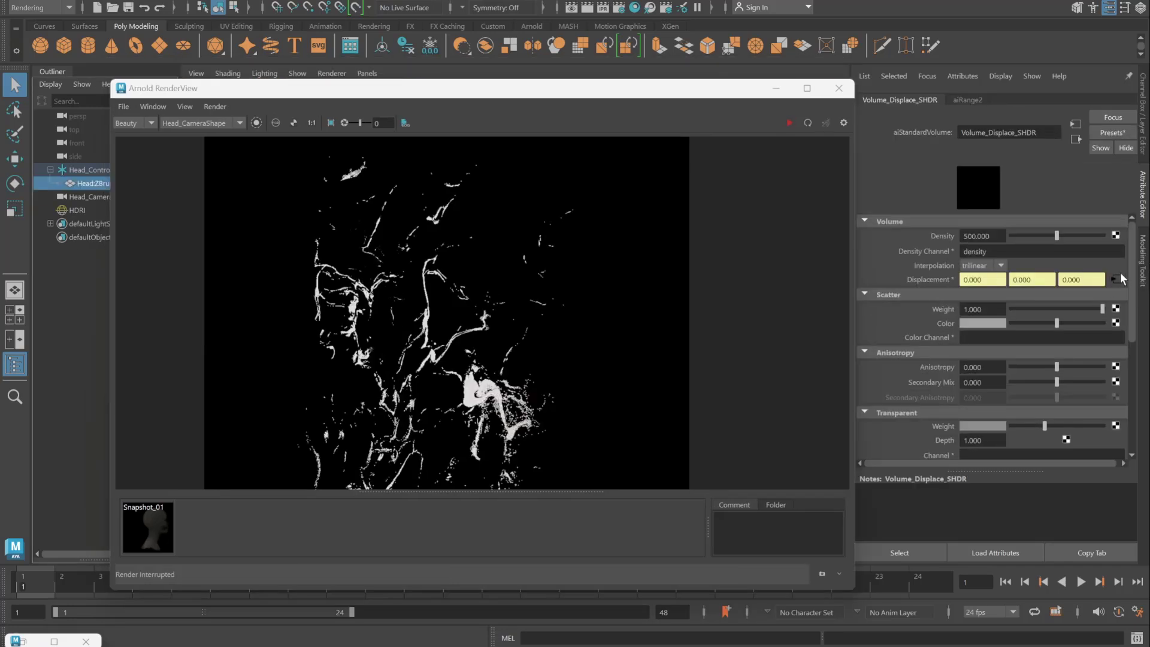
# Step: Open the aiRange2 node driving the displacement and lower its Output Max to 0.442, then 0.265, rendering live
pyautogui.click(1117, 277)
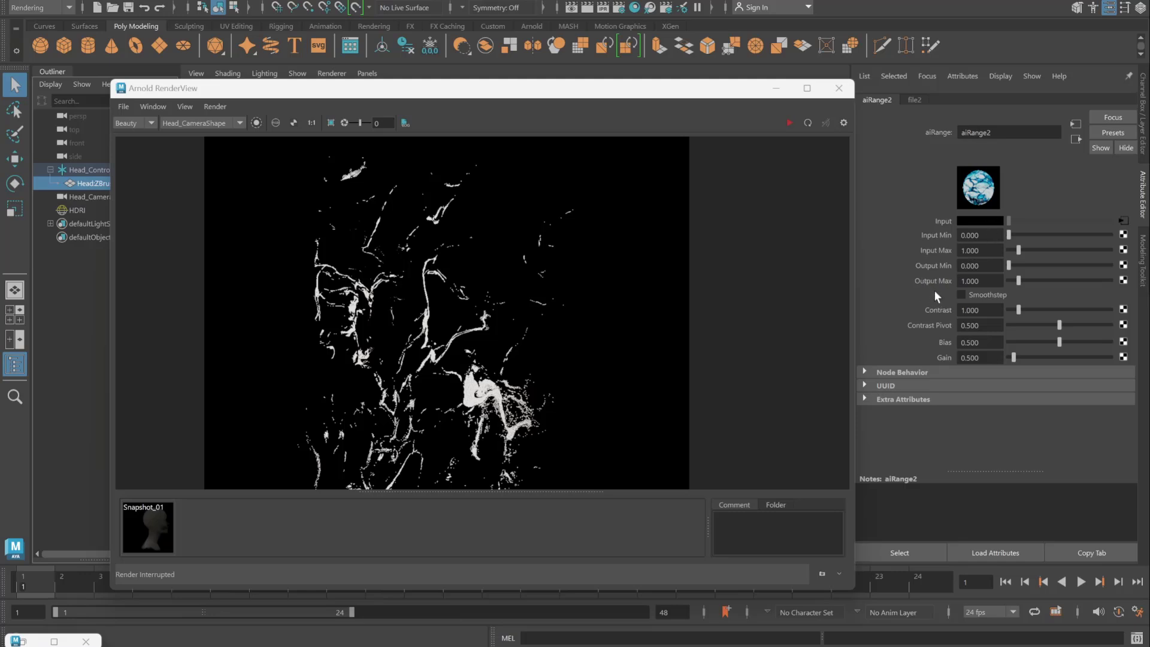
pyautogui.click(1012, 279)
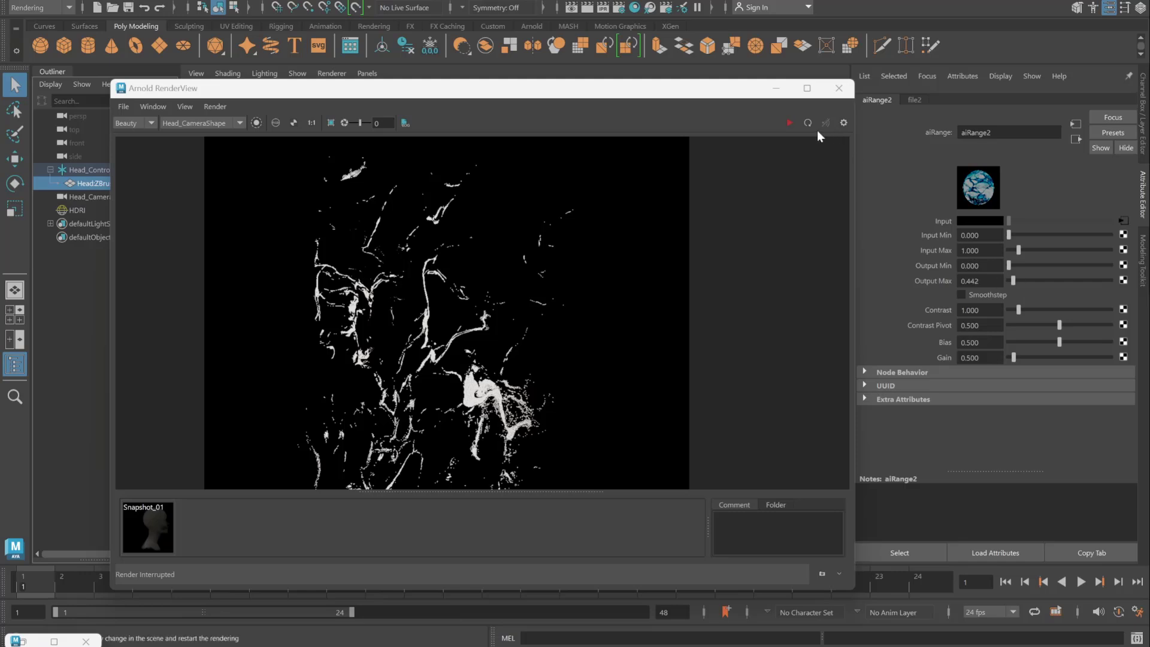
pyautogui.click(793, 122)
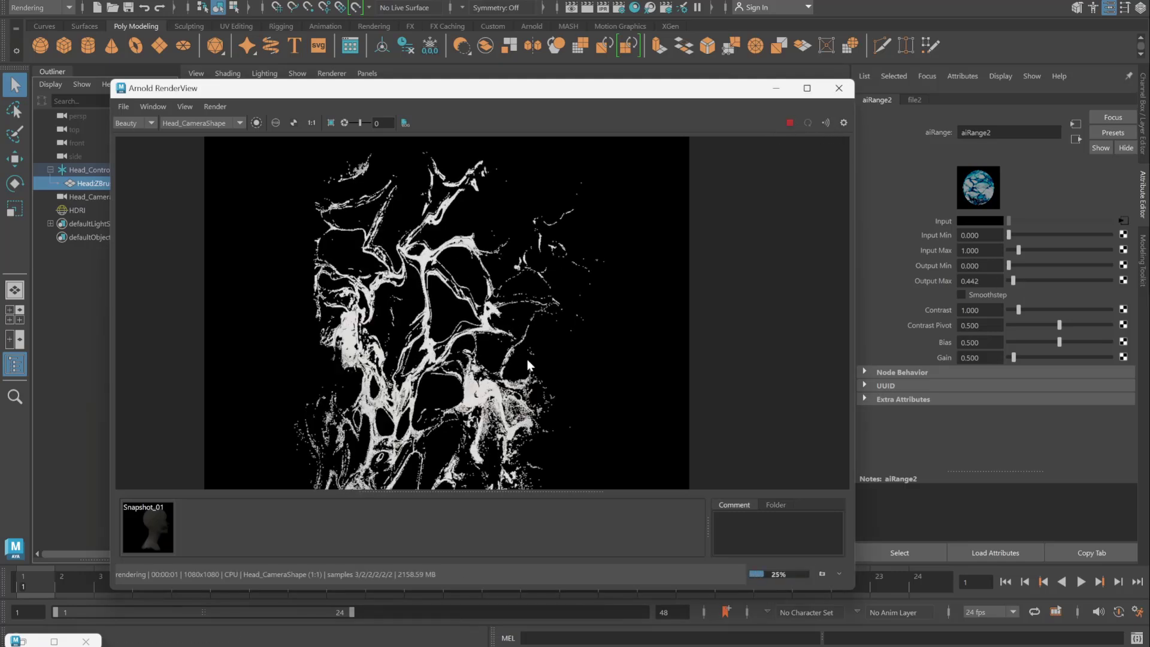
pyautogui.click(1011, 279)
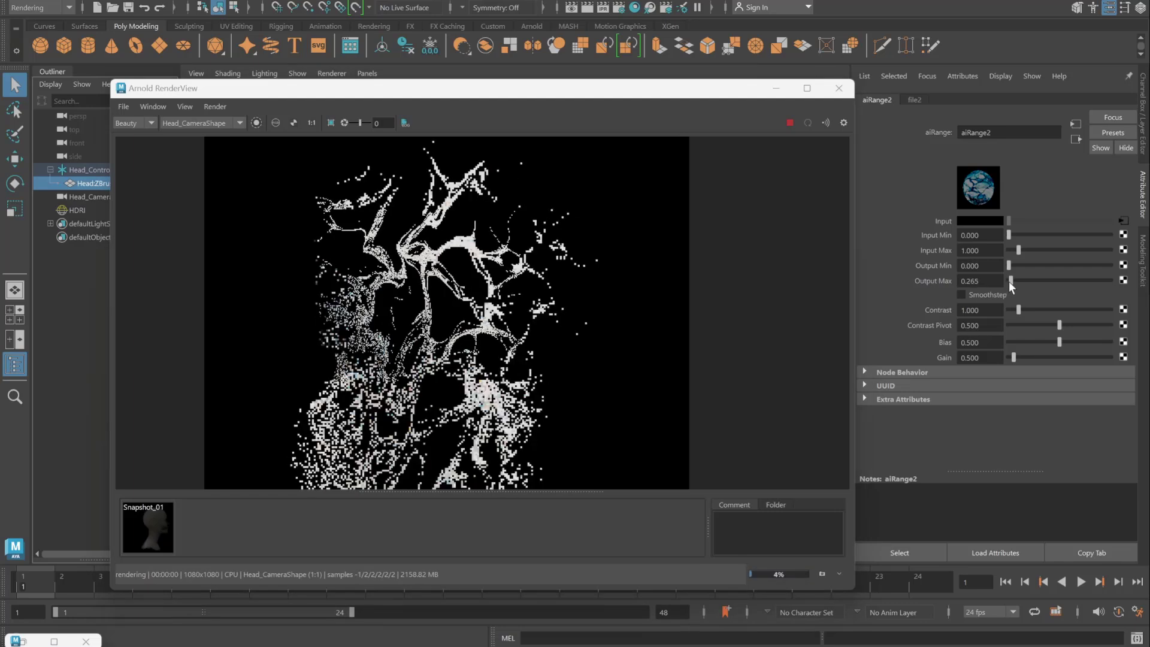
pyautogui.click(1009, 280)
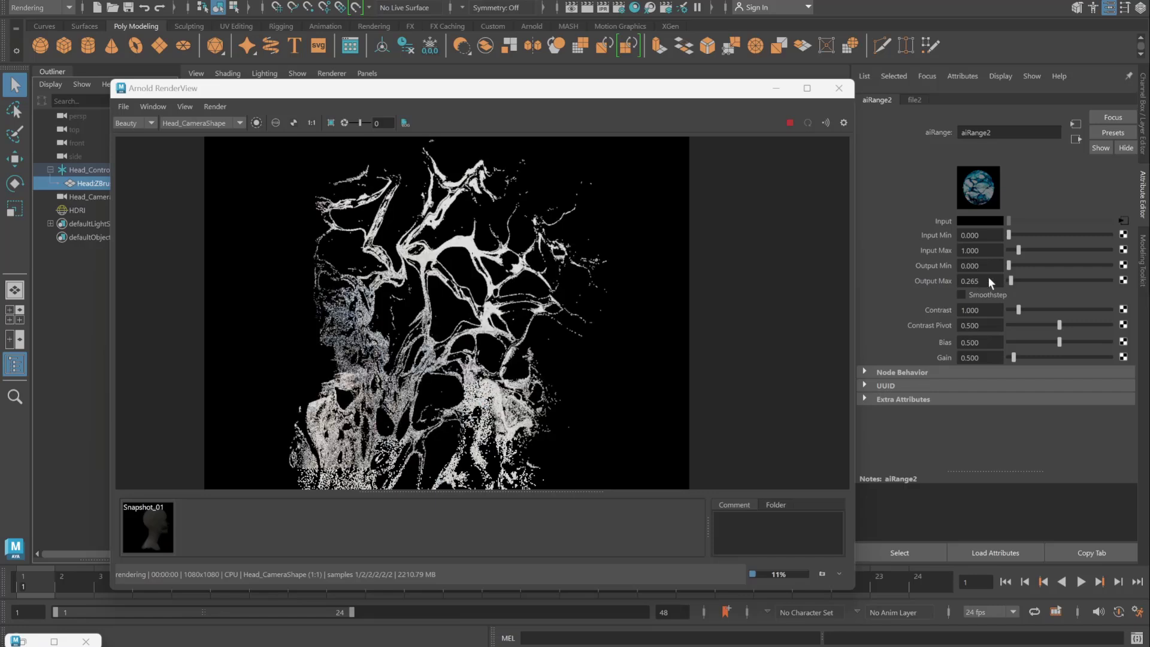
# Step: Stop the render, set the aiRange2 Output Max to 0.085, and restart the live render
pyautogui.doubleClick(988, 278)
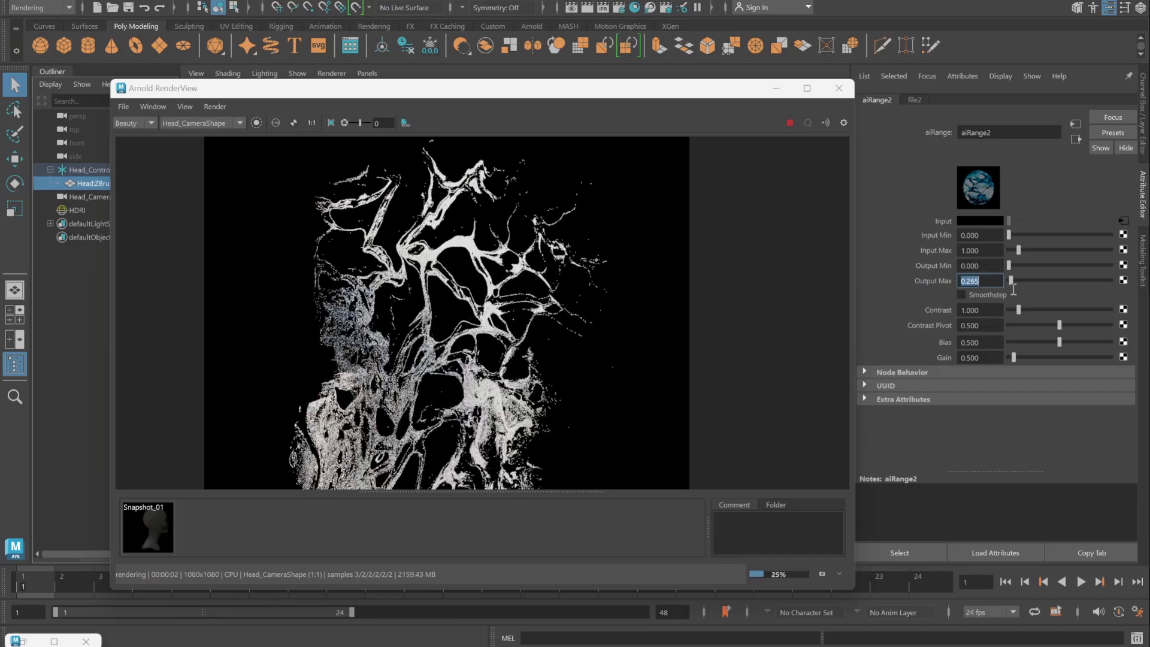
pyautogui.click(790, 123)
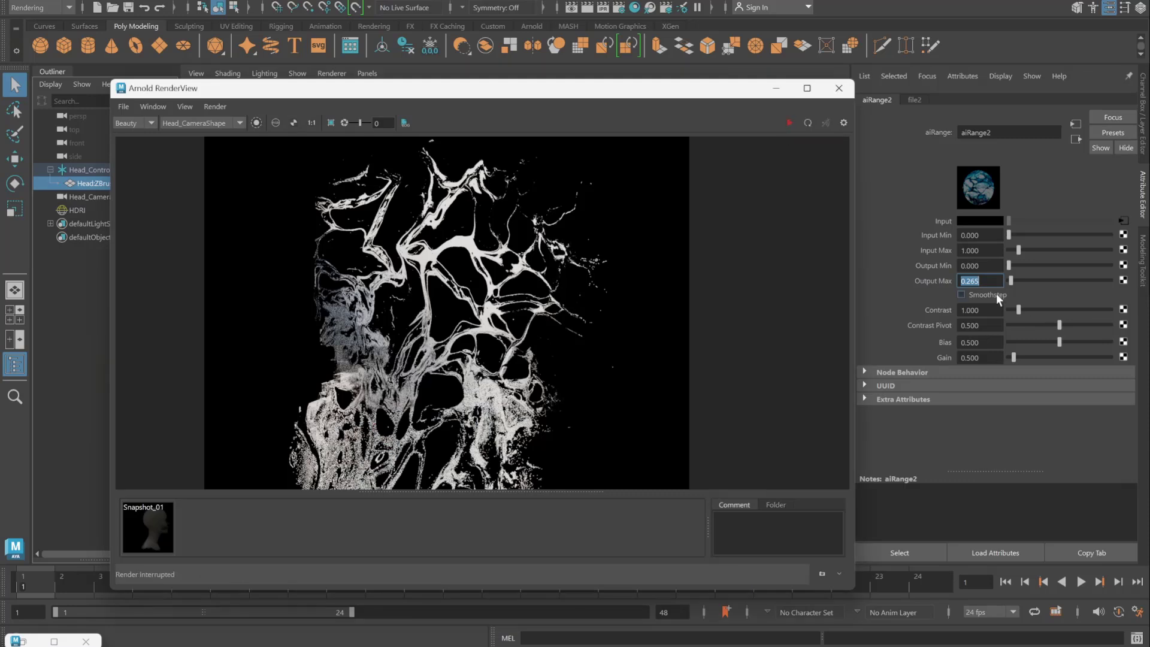
pyautogui.click(986, 277)
pyautogui.write('0')
pyautogui.press('Return')
pyautogui.moveTo(1010, 283); pyautogui.dragTo(1010, 314)
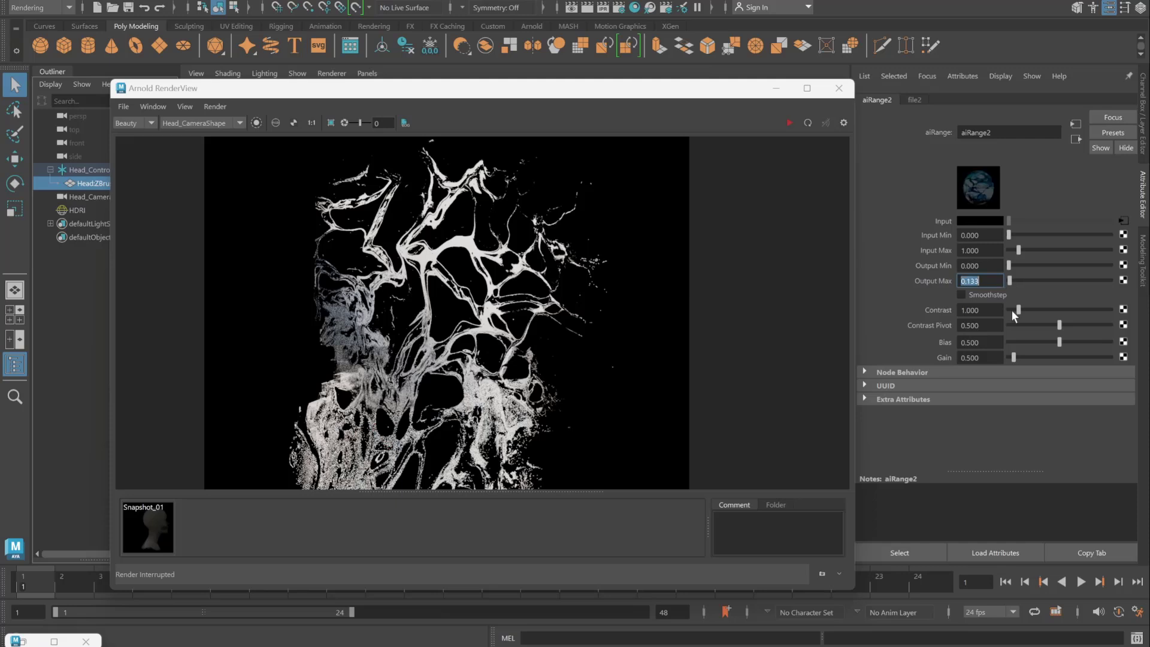
pyautogui.write('0.085')
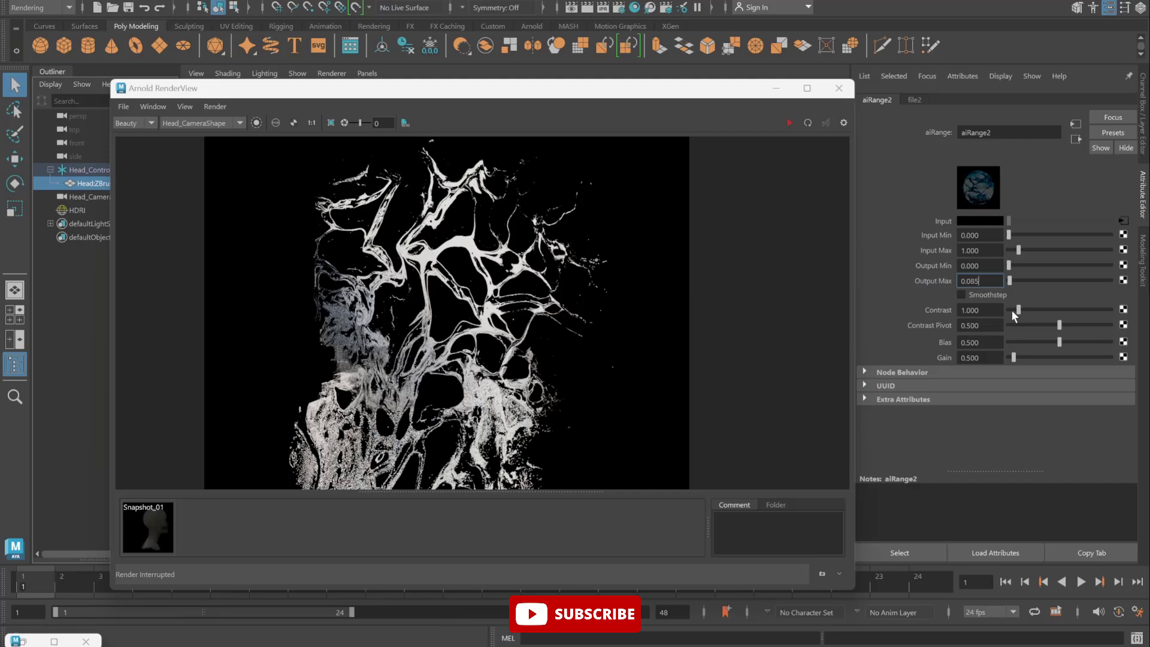
pyautogui.press('Return')
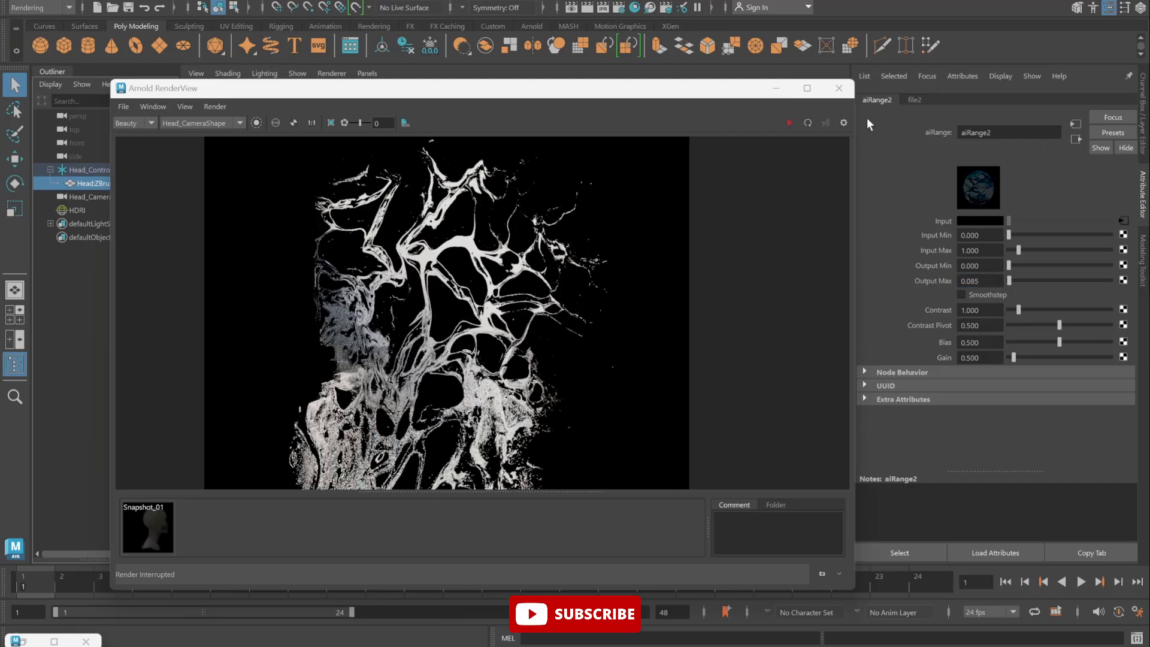
pyautogui.click(789, 122)
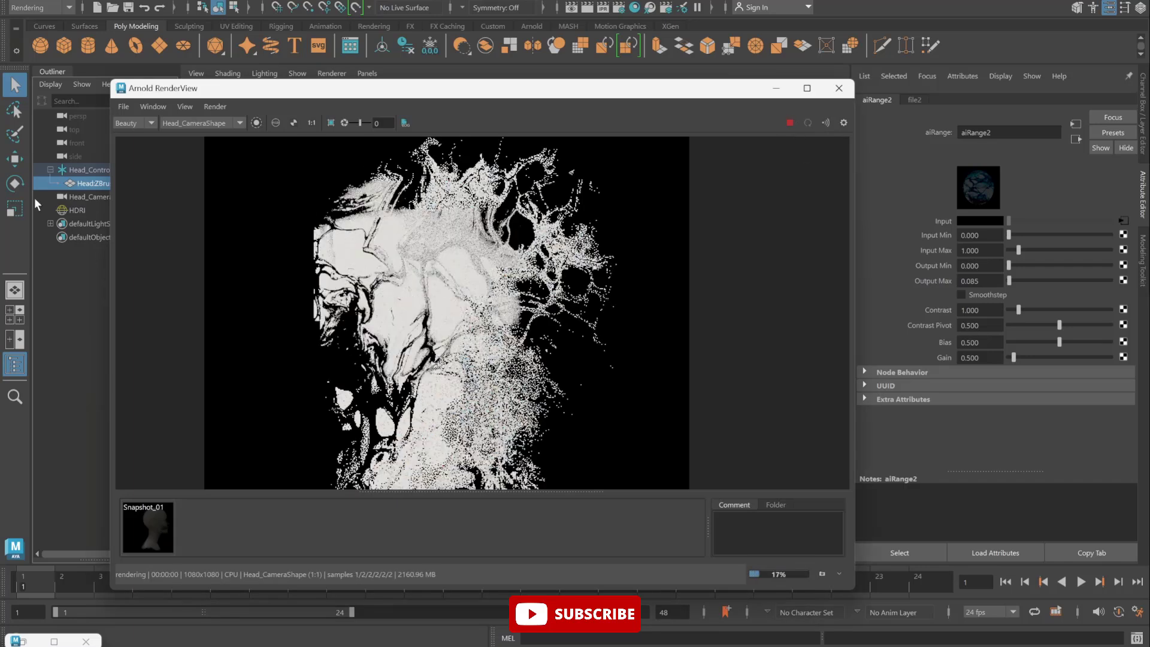
# Step: Set the HDRI sky dome light's Exposure to 2, re-render the head, and compare it with Snapshot_01
pyautogui.click(70, 207)
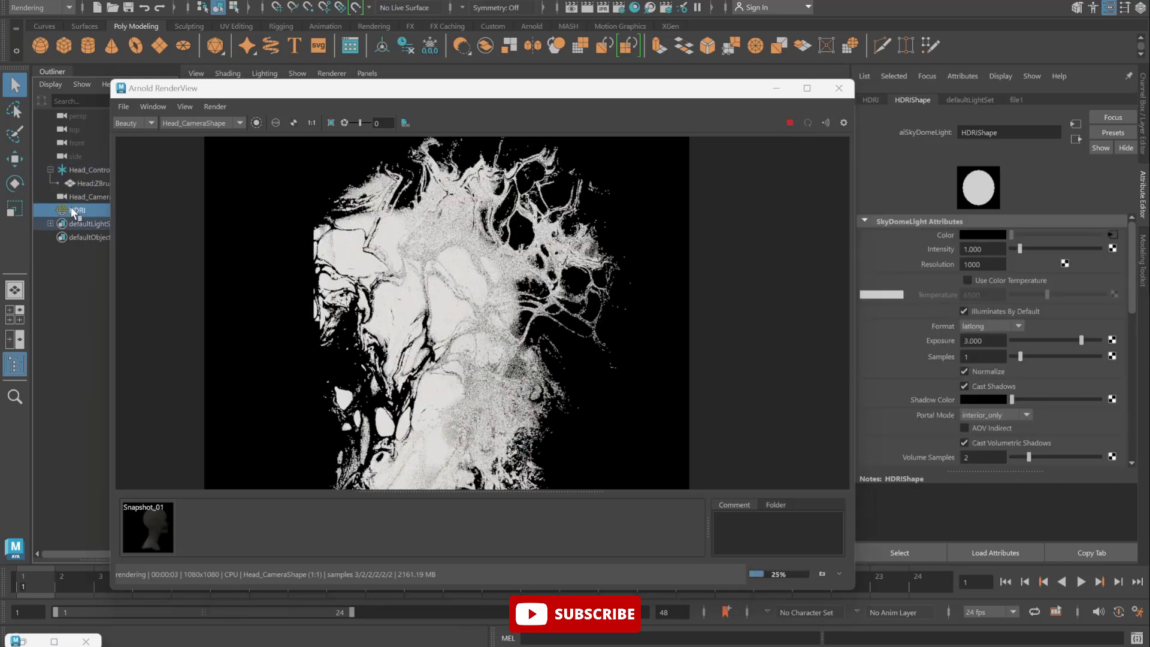
pyautogui.click(788, 123)
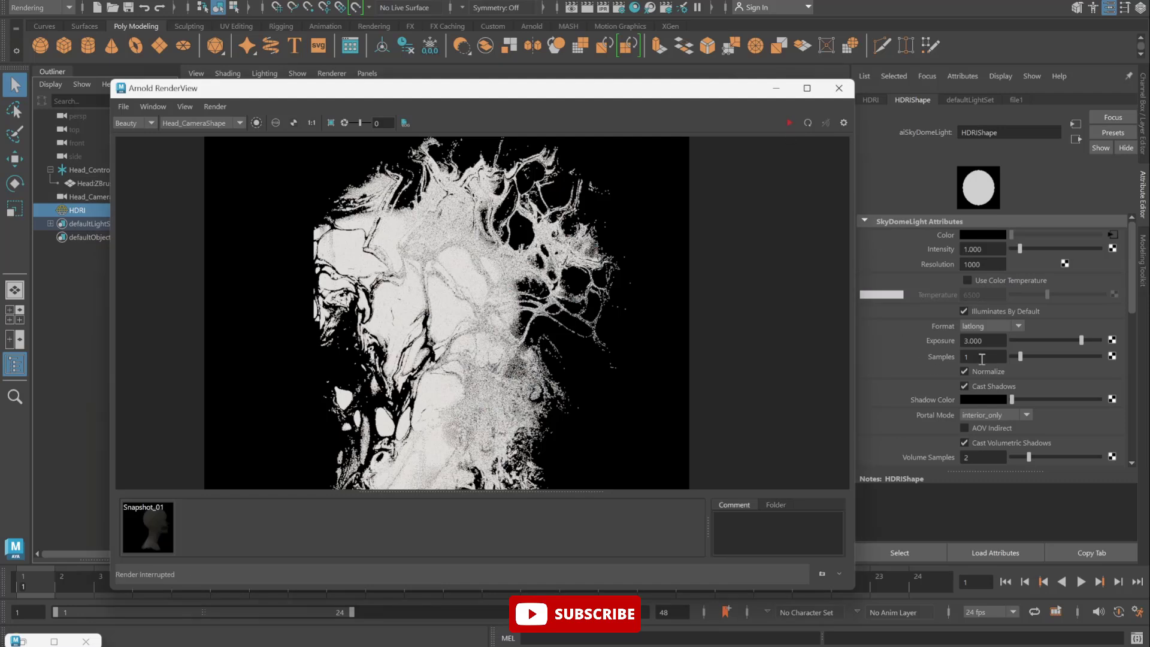
pyautogui.click(991, 340)
pyautogui.write('2')
pyautogui.press('Return')
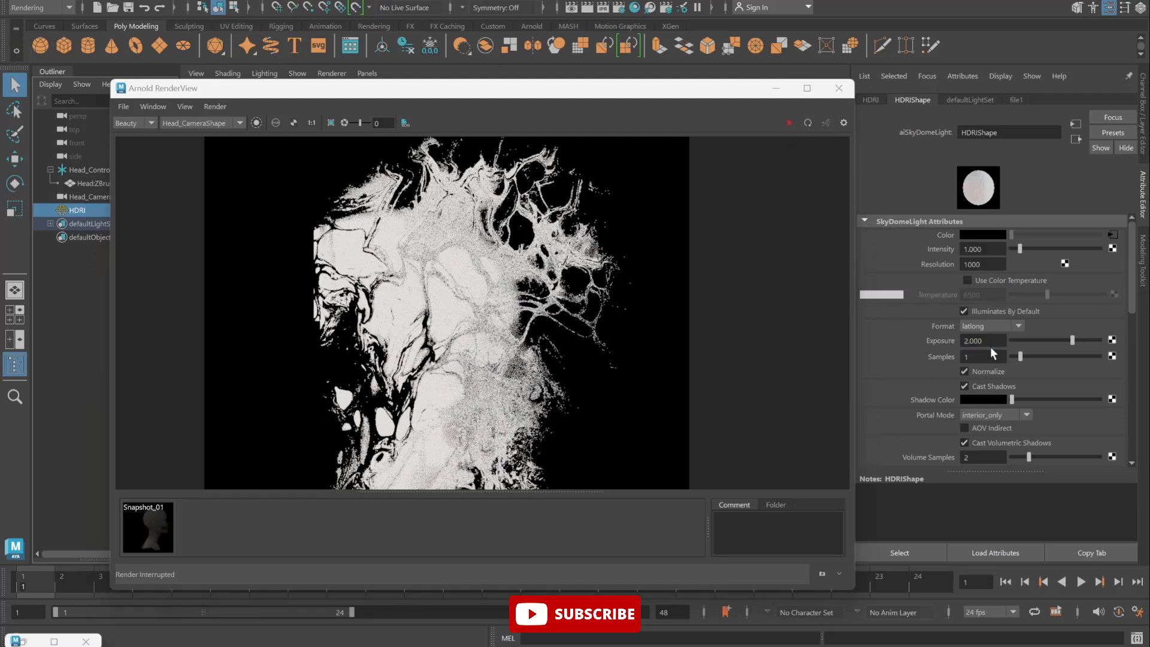
pyautogui.click(790, 123)
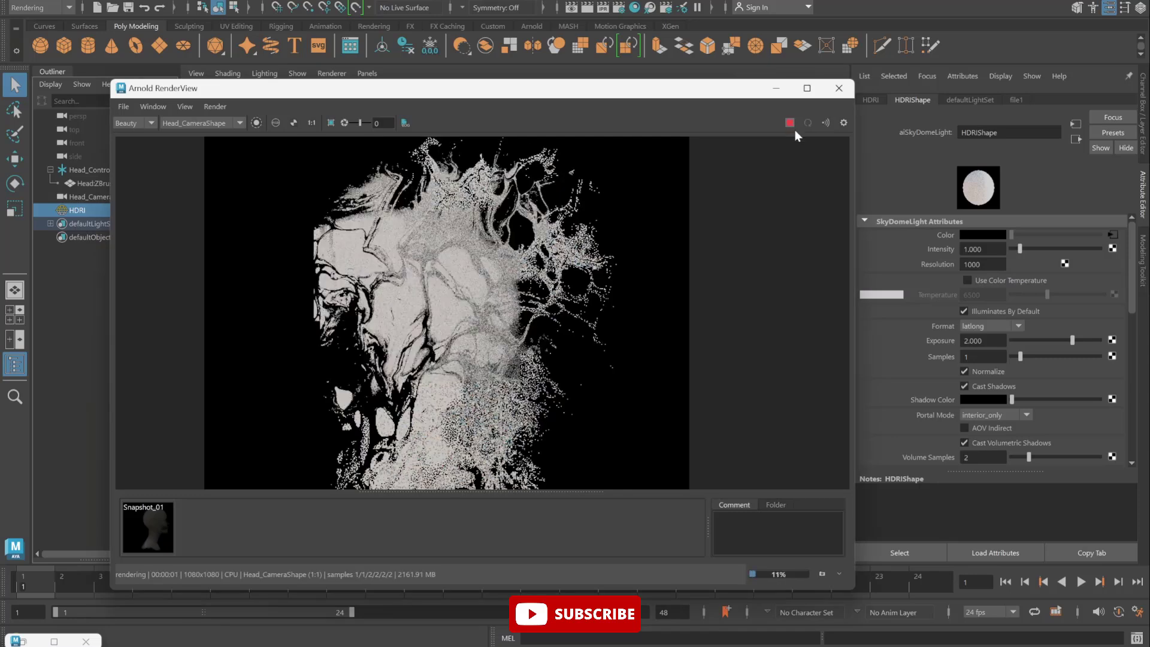
pyautogui.click(134, 531)
pyautogui.click(134, 530)
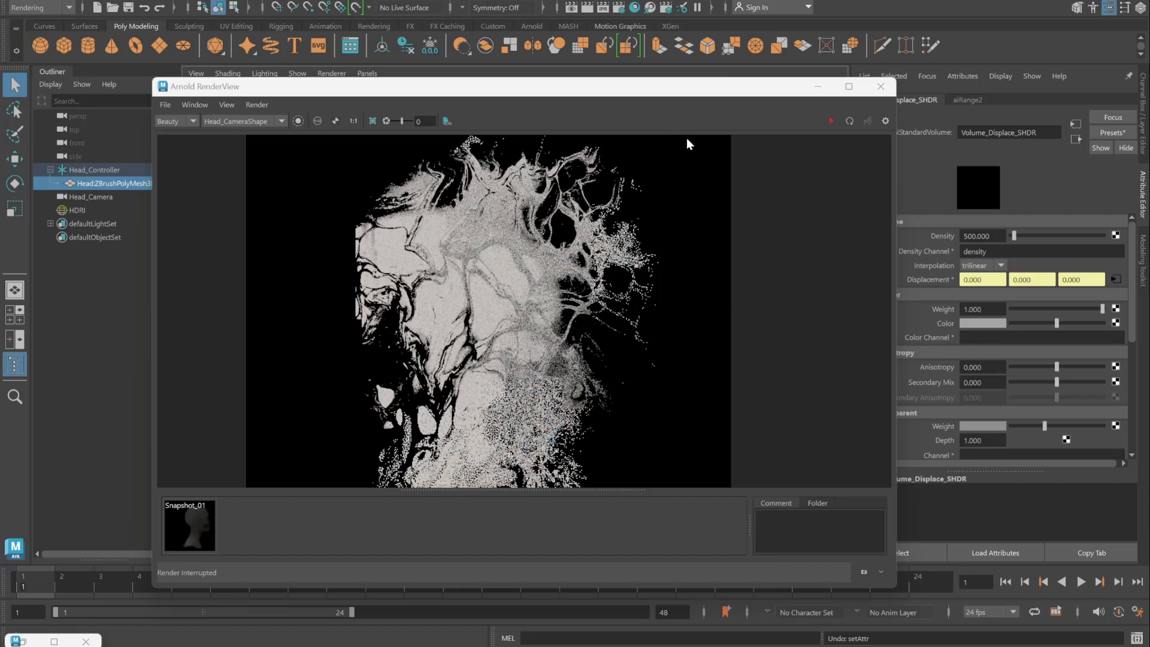
# Step: Minimize the Arnold RenderView, clear the selection, and create an Arnold Volume object in the scene
pyautogui.click(817, 86)
pyautogui.click(85, 266)
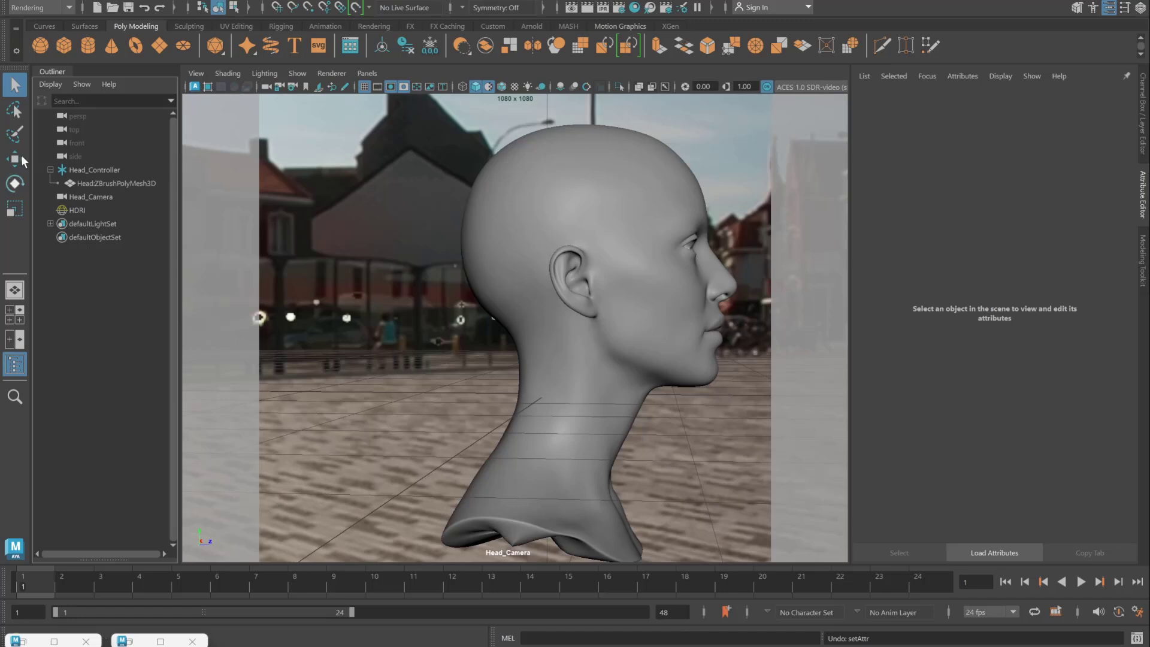
pyautogui.click(484, 3)
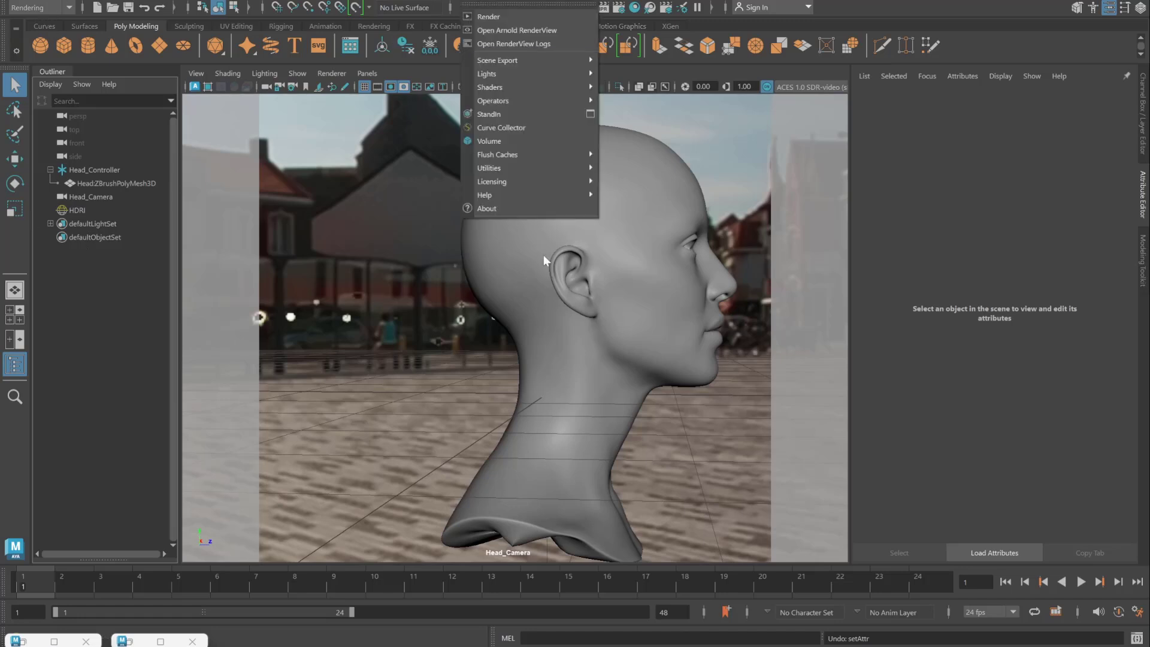
pyautogui.click(495, 142)
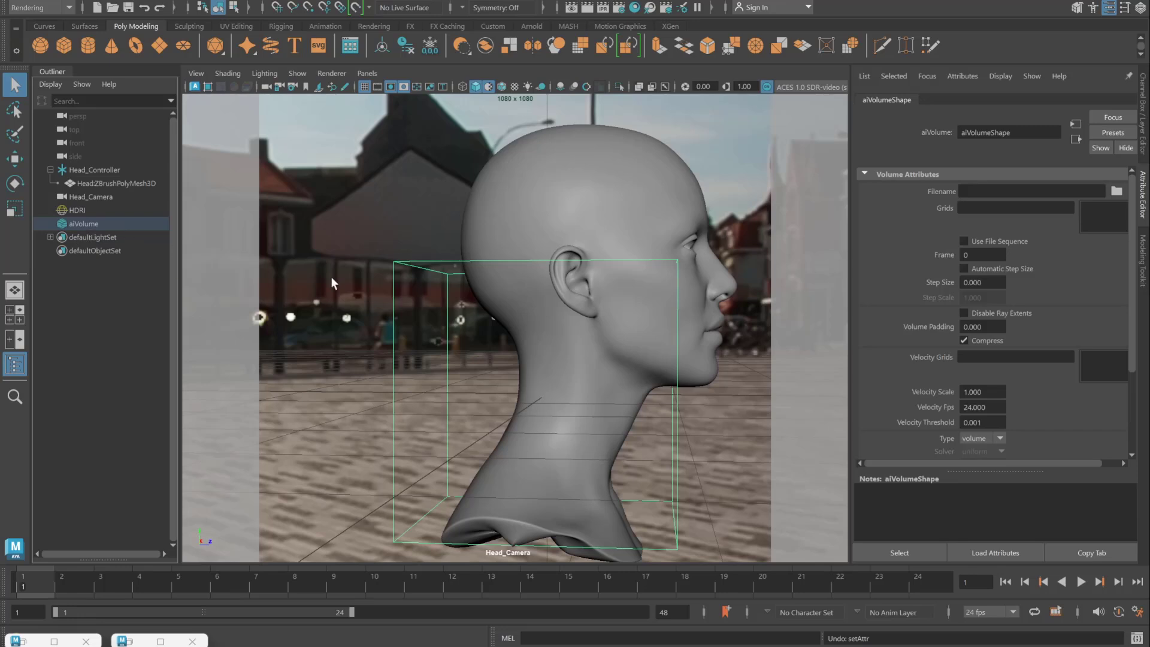
# Step: Switch to the OpenVDB download page in the browser and look through the sample VDB models
pyautogui.moveTo(740, 645)
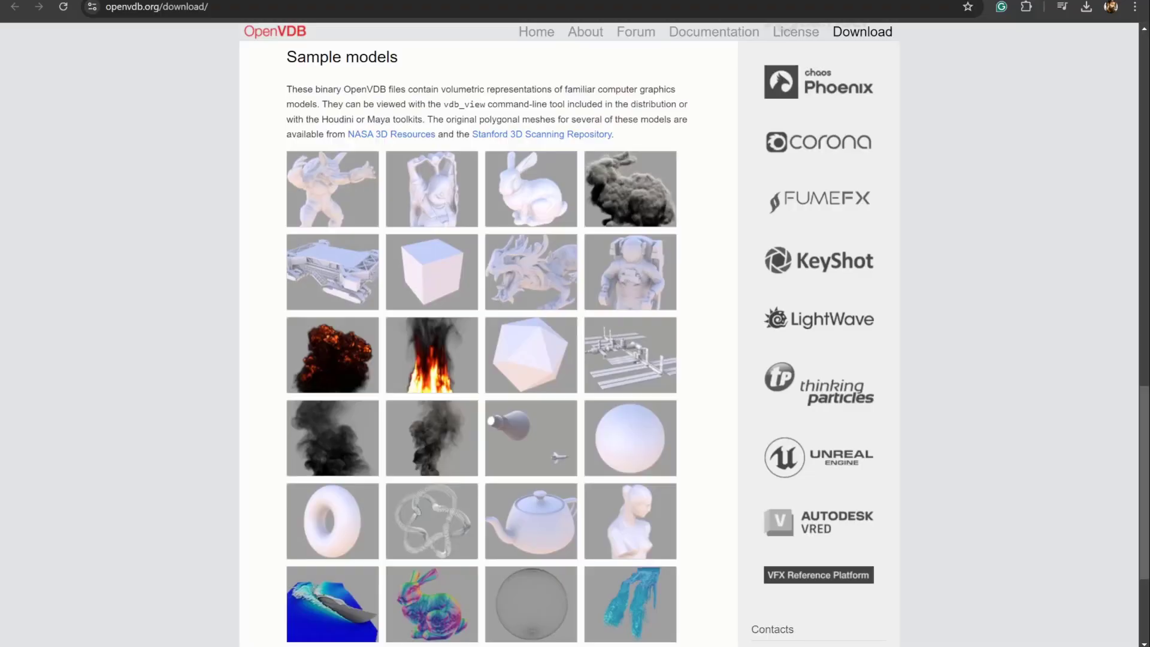
pyautogui.scroll(1, 250, 293)
pyautogui.scroll(1, 250, 293)
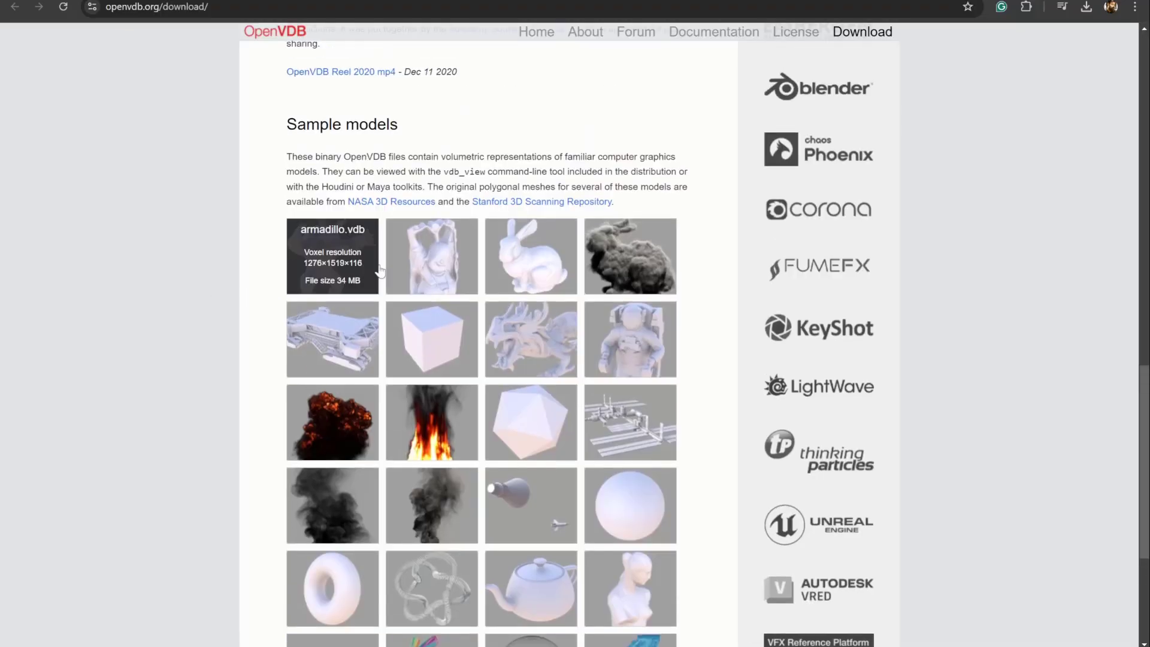
pyautogui.scroll(-3, 336, 337)
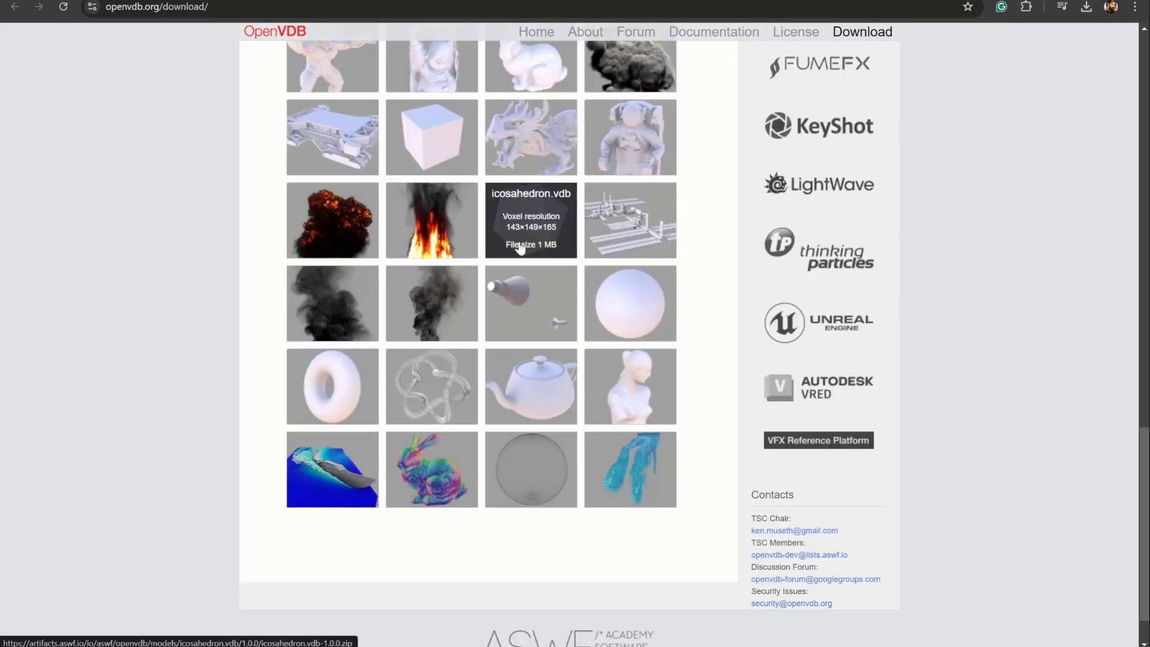
pyautogui.scroll(-1, 520, 248)
pyautogui.scroll(2, 427, 366)
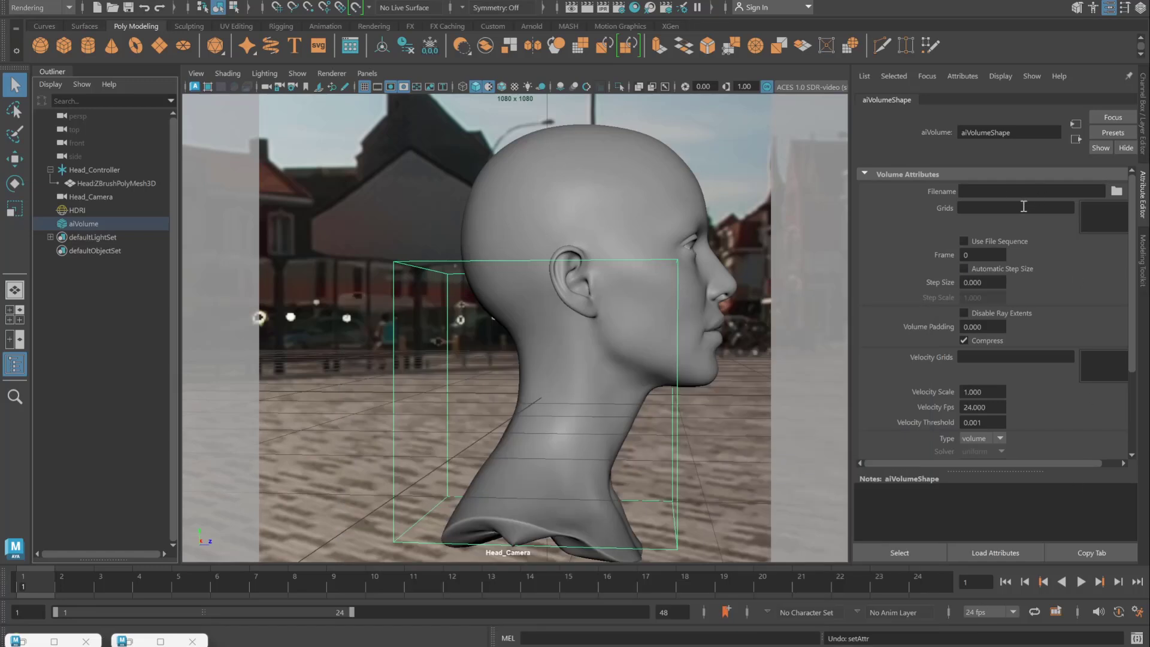
# Step: Return to Maya, load explosion.vdb as the aiVolume's file, and choose its density grid
pyautogui.click(1007, 192)
pyautogui.hotkey('ctrl', 'v')
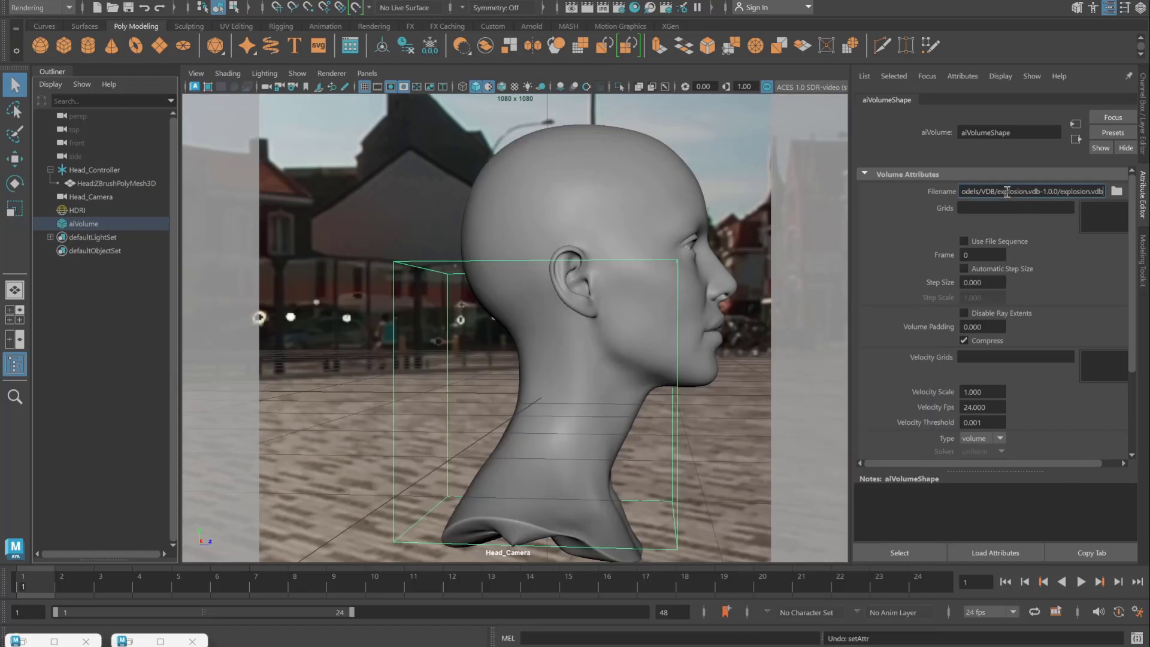
pyautogui.press('Return')
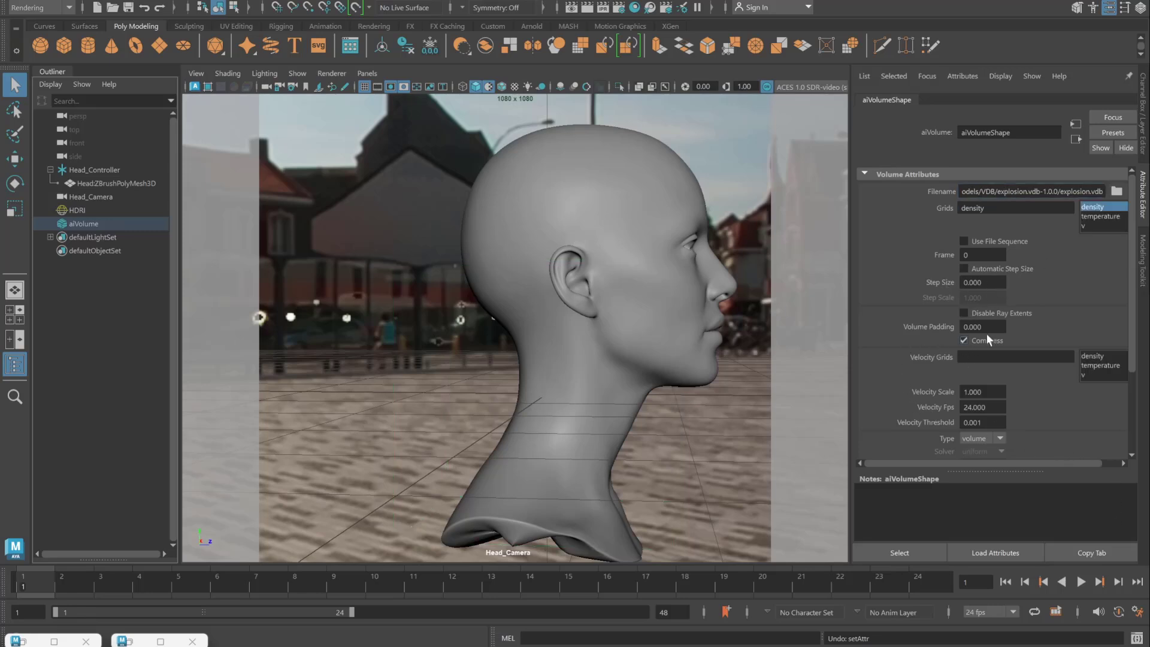
# Step: Set the aiVolume's Step Size to 0.05 and its Volume Padding to 0.05
pyautogui.doubleClick(990, 283)
pyautogui.write('0.050')
pyautogui.press('Return')
pyautogui.doubleClick(990, 326)
pyautogui.write('0.050')
pyautogui.press('Return')
# Step: Scale the aiVolume uniformly to 0.015, translate it to -0.27, 0.395, 2.199, and rotate it -88.146 in X
pyautogui.click(85, 223)
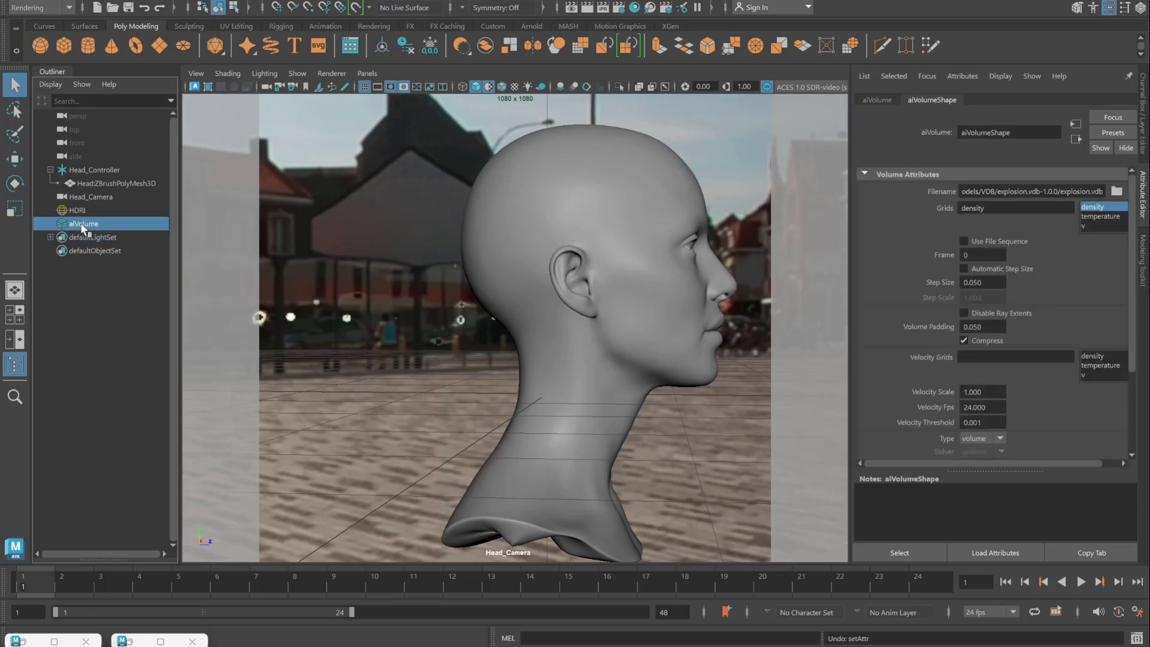
pyautogui.hotkey('ctrl', 'a')
pyautogui.moveTo(1094, 177); pyautogui.dragTo(1090, 198)
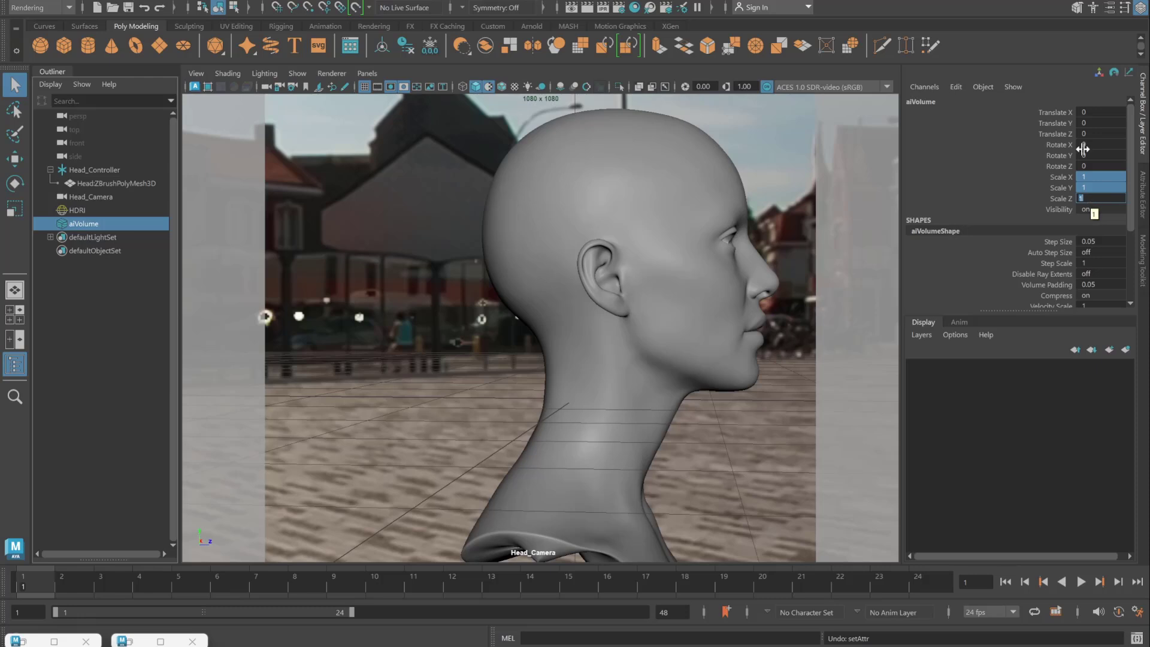
pyautogui.press('Return')
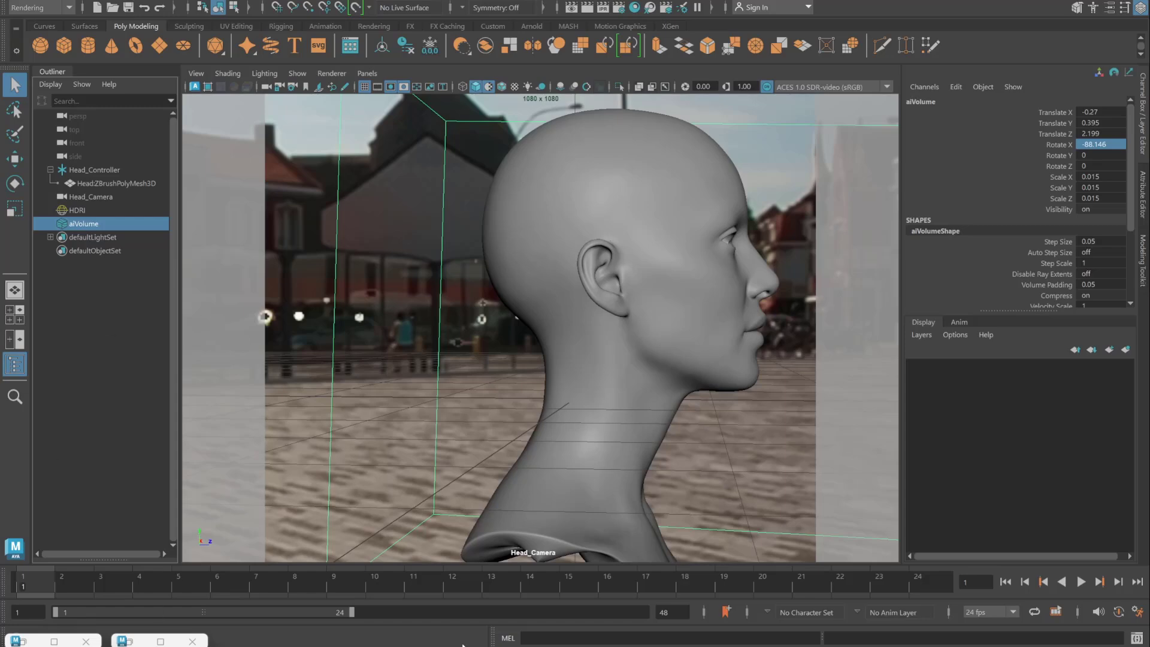
# Step: Restore the Arnold RenderView, store a snapshot of the displaced head, and re-render by updating the full scene
pyautogui.click(137, 641)
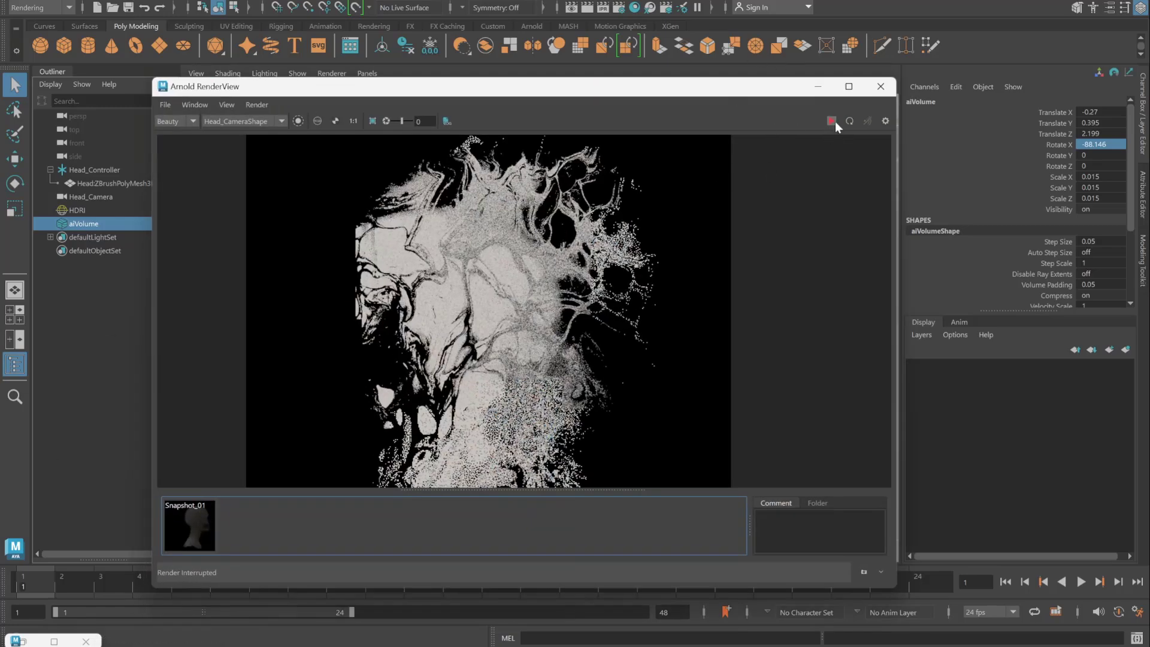
pyautogui.click(862, 573)
pyautogui.click(256, 104)
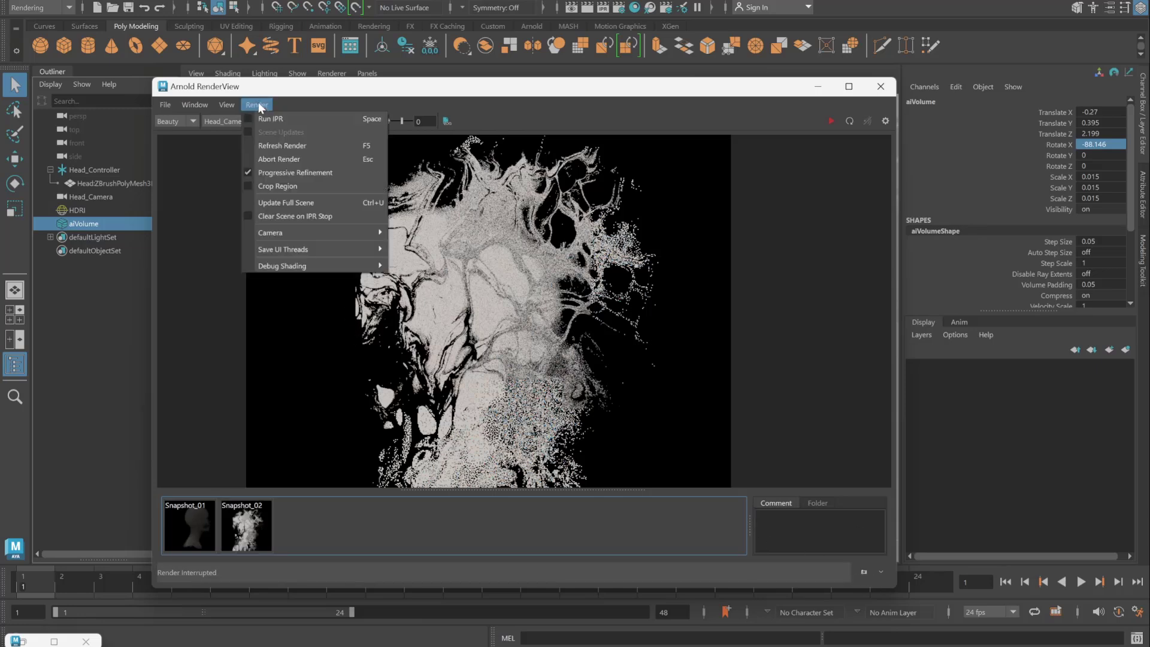
pyautogui.click(290, 203)
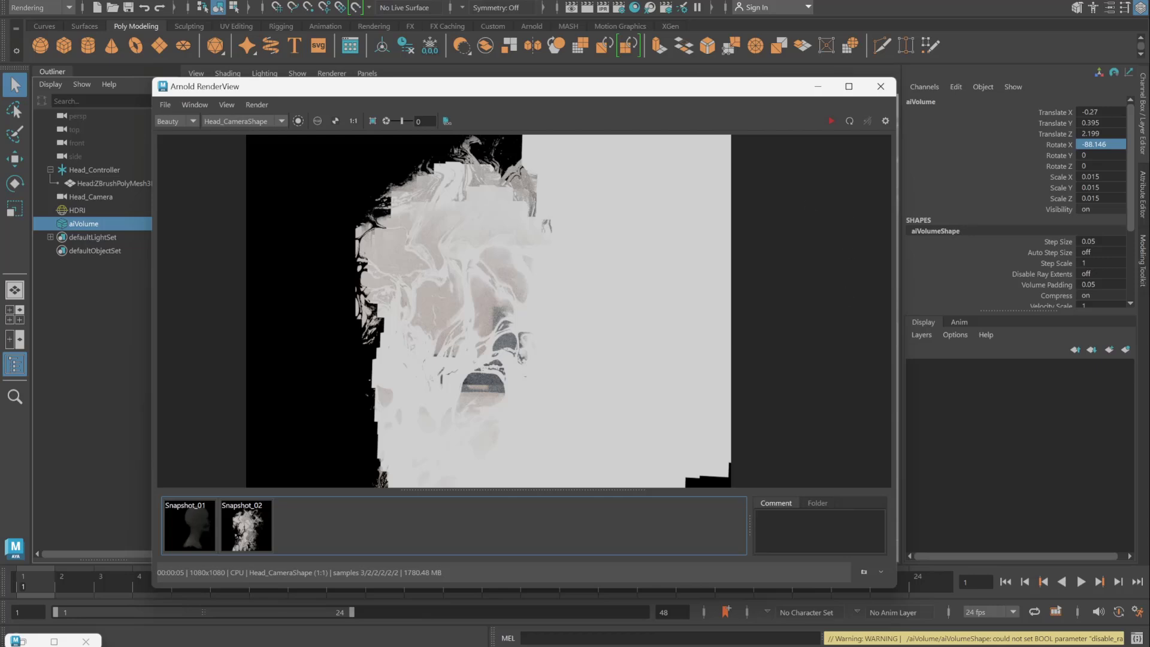
# Step: Save the scene, then restore and reposition the Hypershade and add a new empty graph tab
pyautogui.hotkey('ctrl', 's')
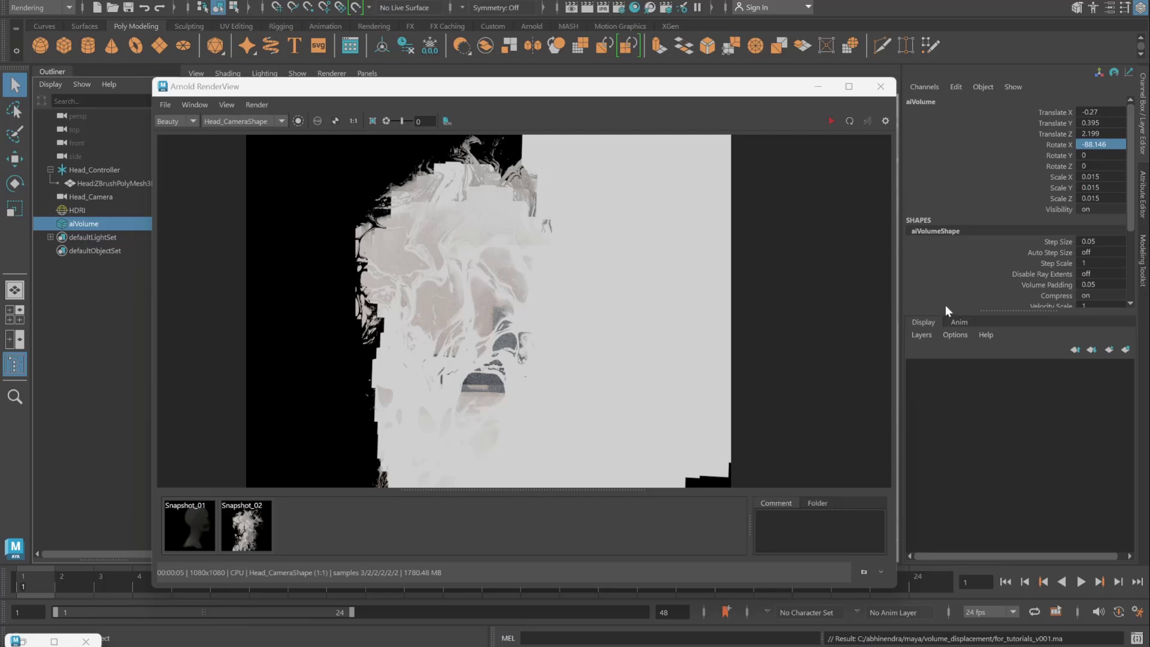
pyautogui.click(21, 641)
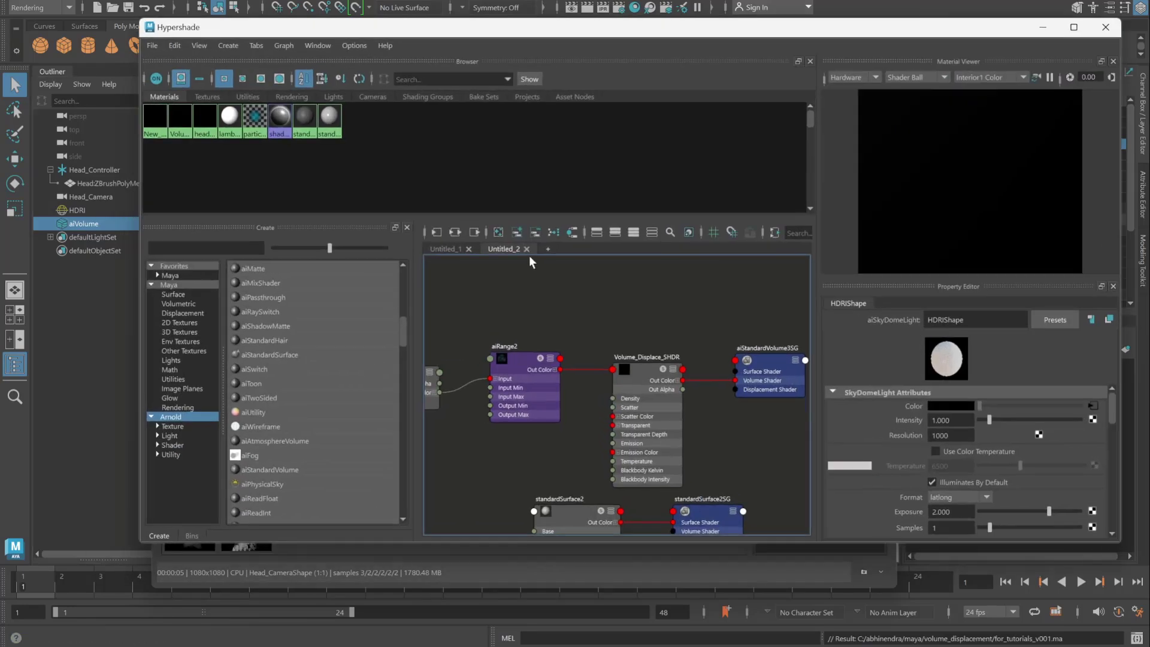
pyautogui.moveTo(702, 33); pyautogui.dragTo(648, 92)
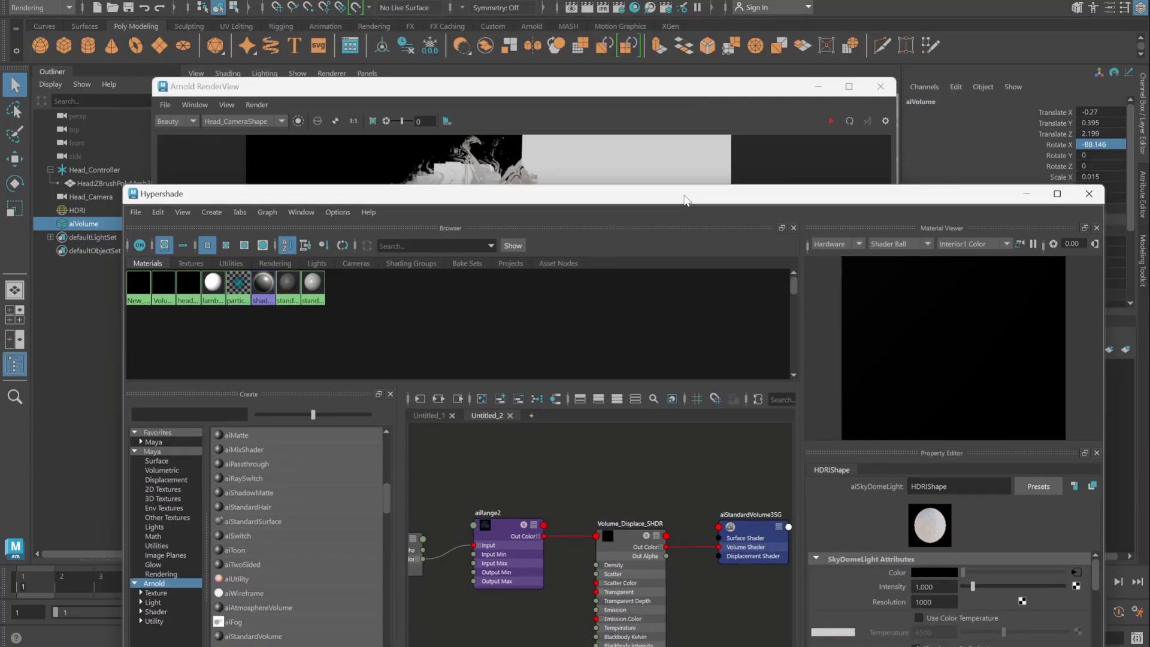
pyautogui.click(492, 309)
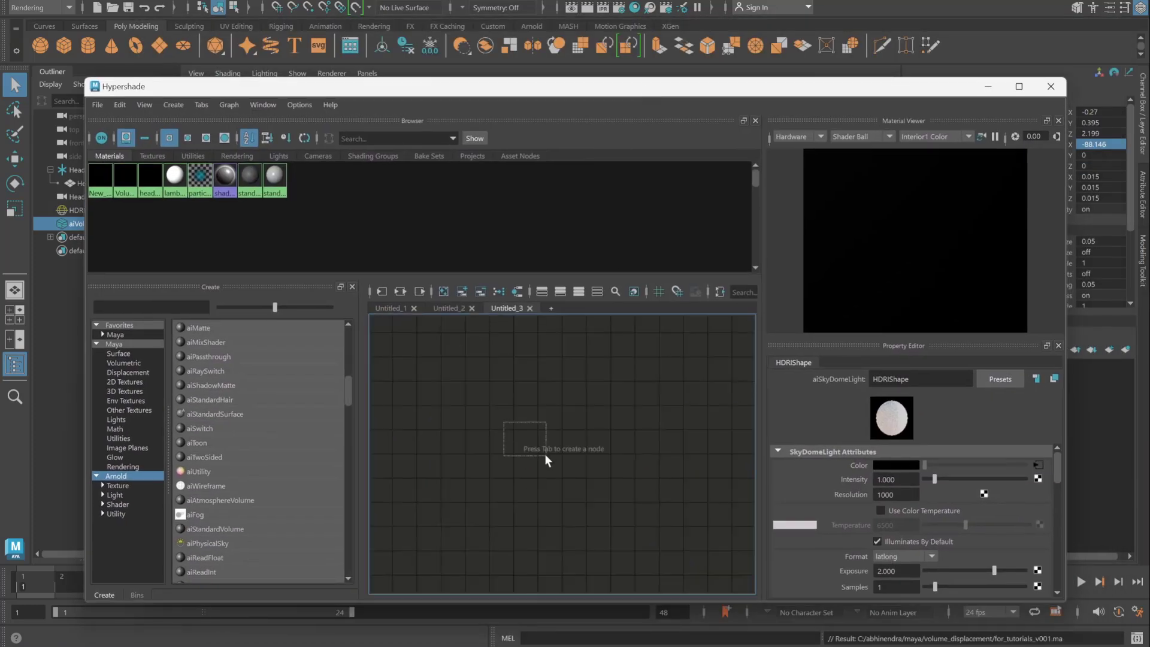
# Step: Create an aiStandardVolume shader in the empty graph and rename it VDB_Displace
pyautogui.press('Tab')
pyautogui.write('ais')
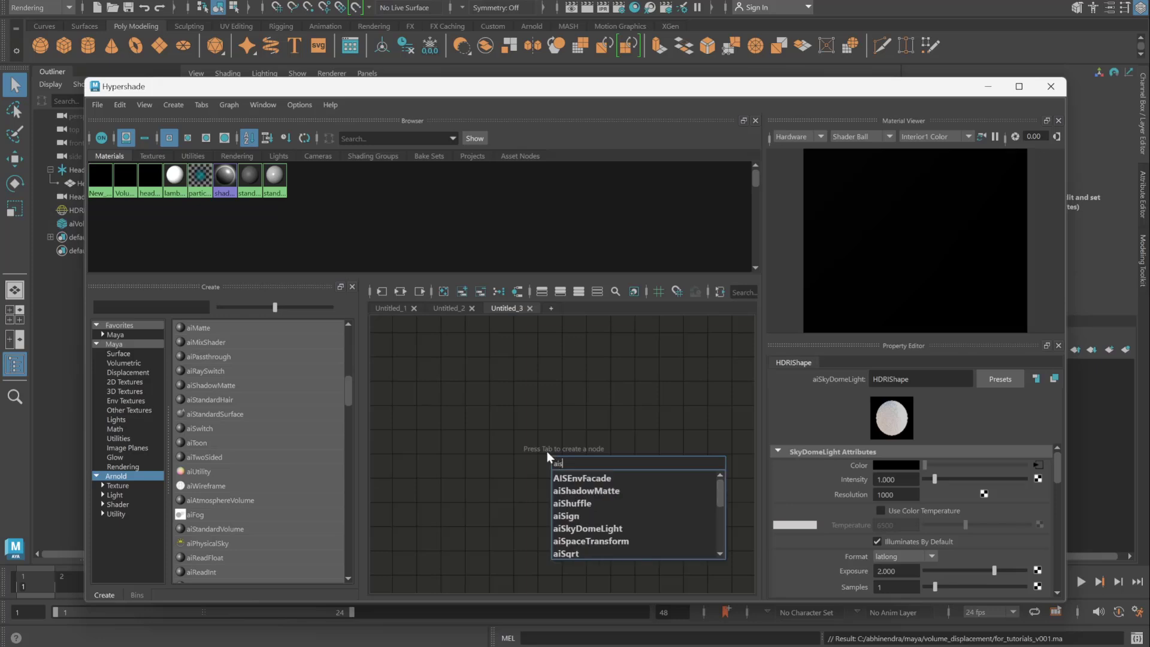
pyautogui.write('ta')
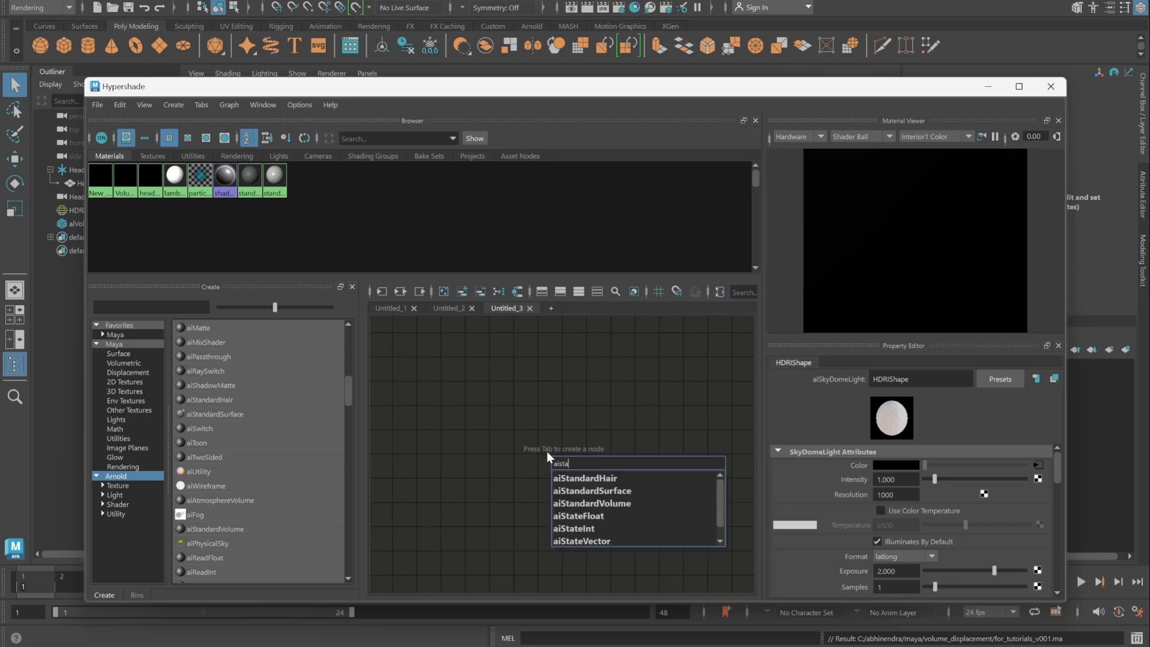
pyautogui.click(616, 504)
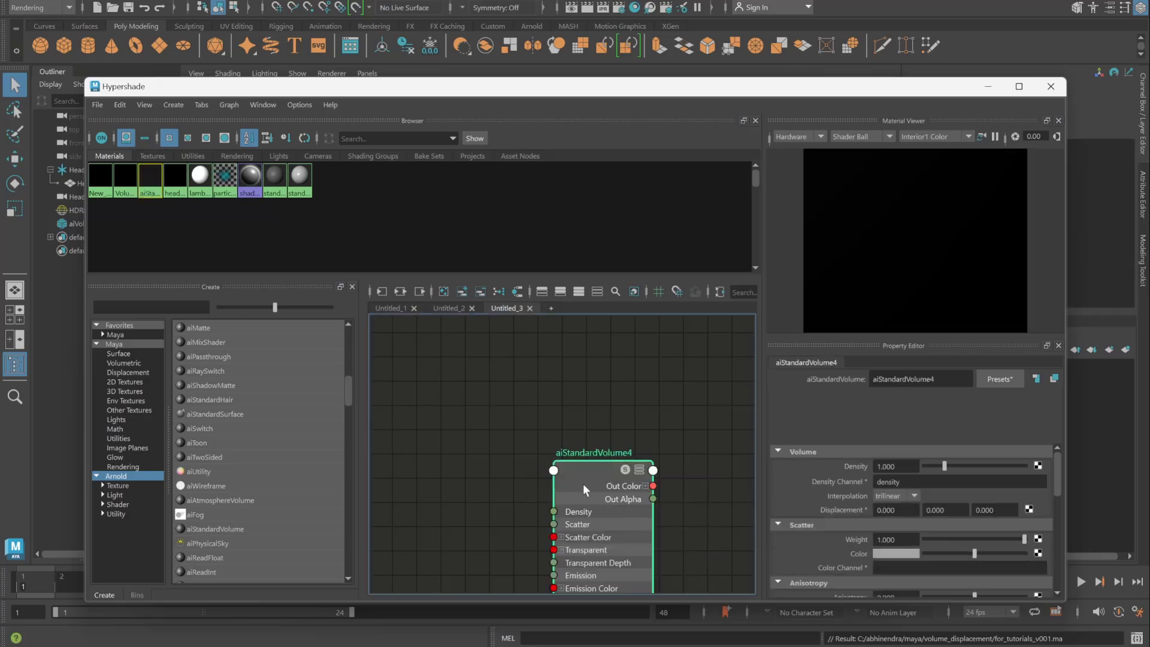
pyautogui.doubleClick(591, 452)
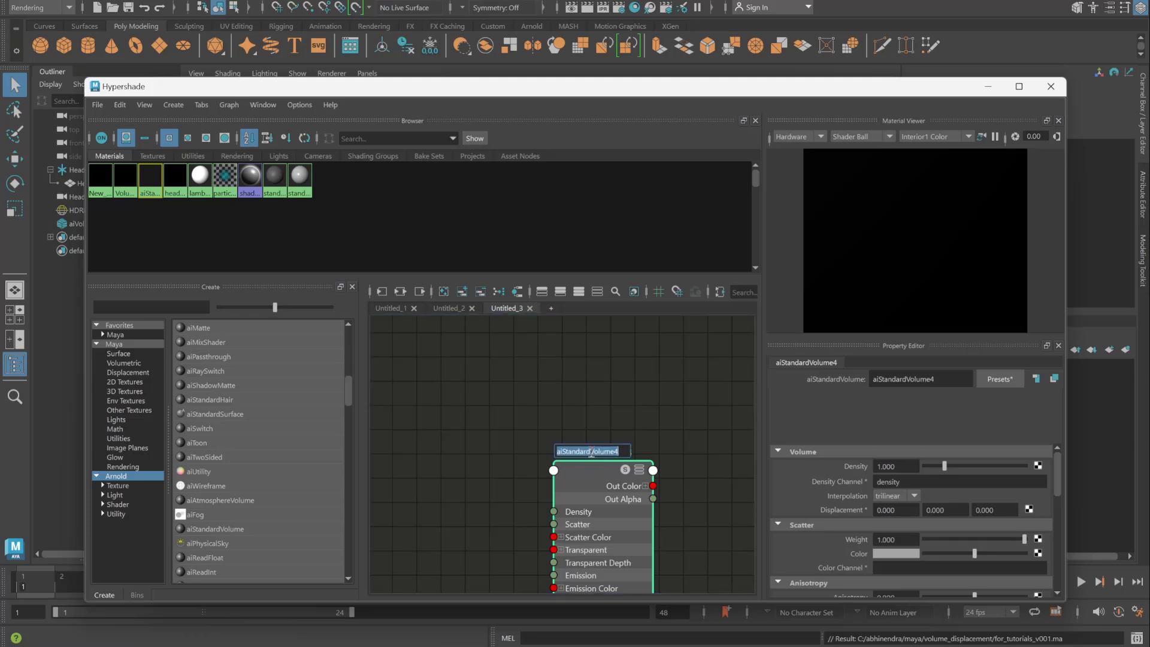
pyautogui.write('VDB_Displace')
pyautogui.press('Return')
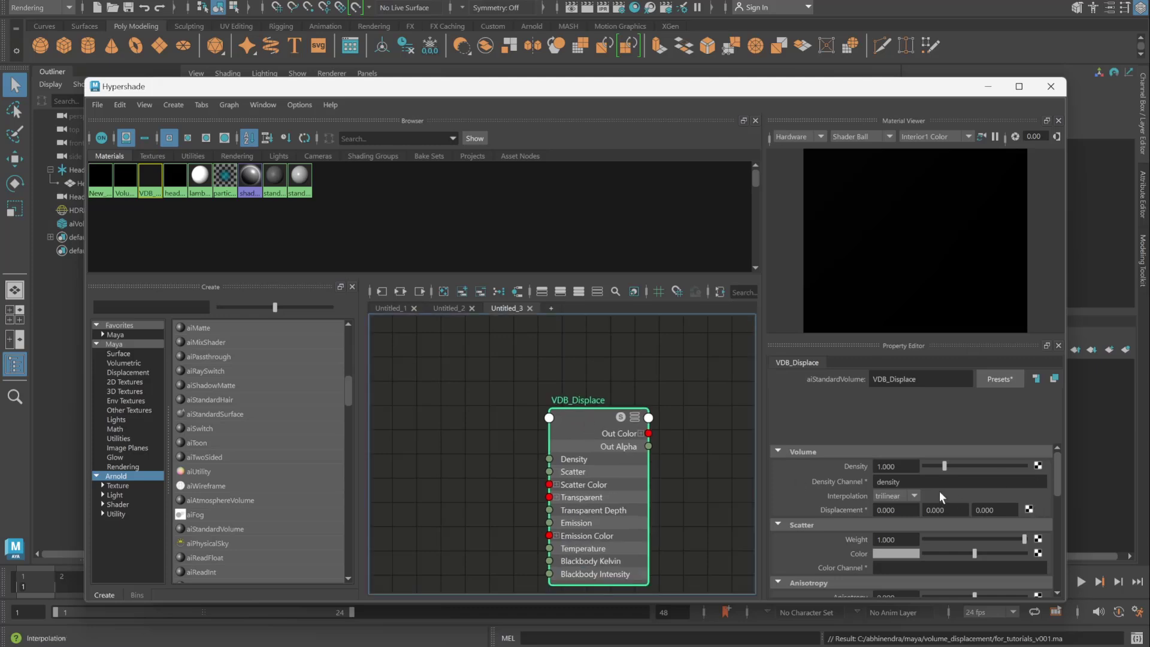
# Step: Connect a new Arnold aiRange node to the Displacement input of VDB_Displace
pyautogui.click(1028, 510)
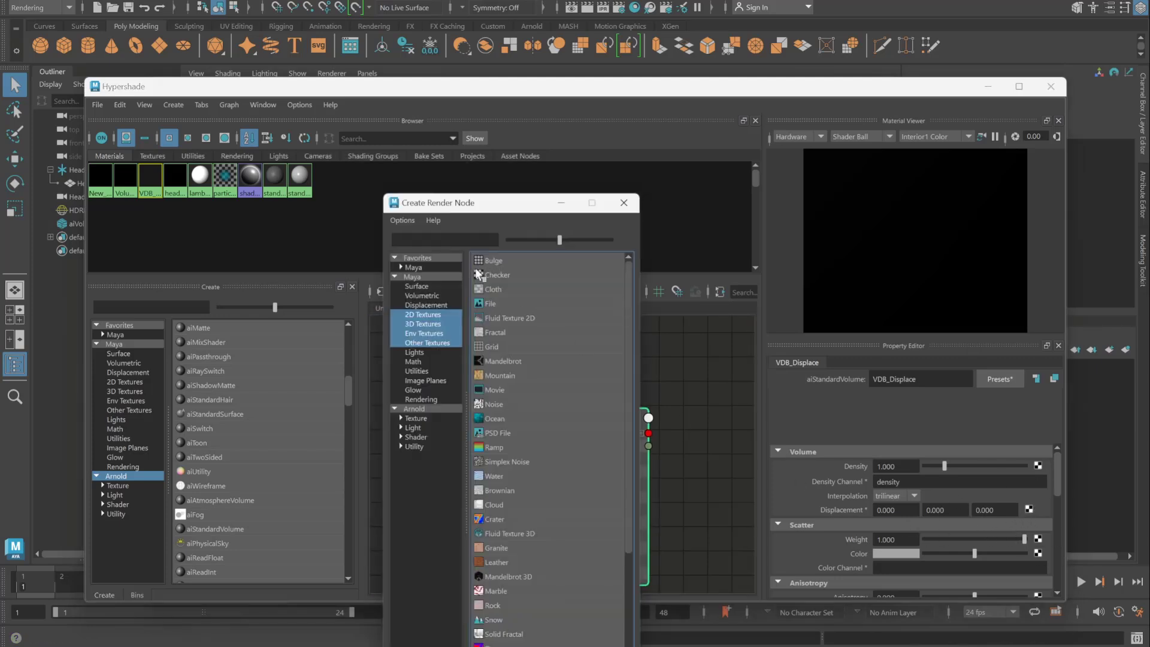
pyautogui.click(459, 239)
pyautogui.write('ran')
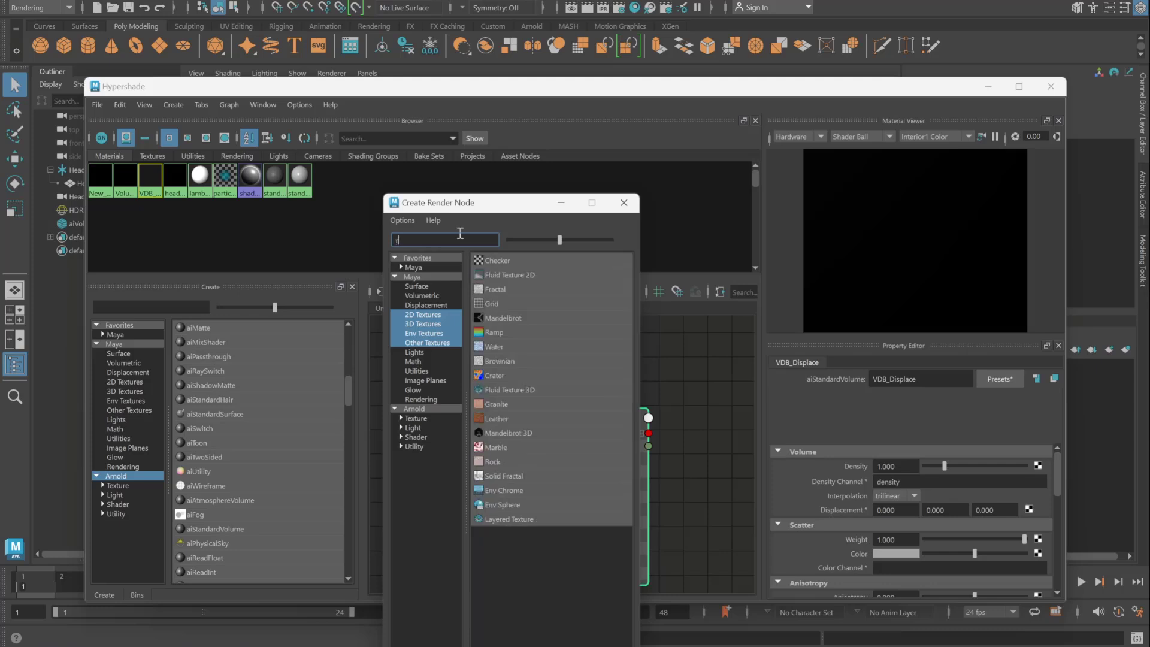
pyautogui.click(414, 408)
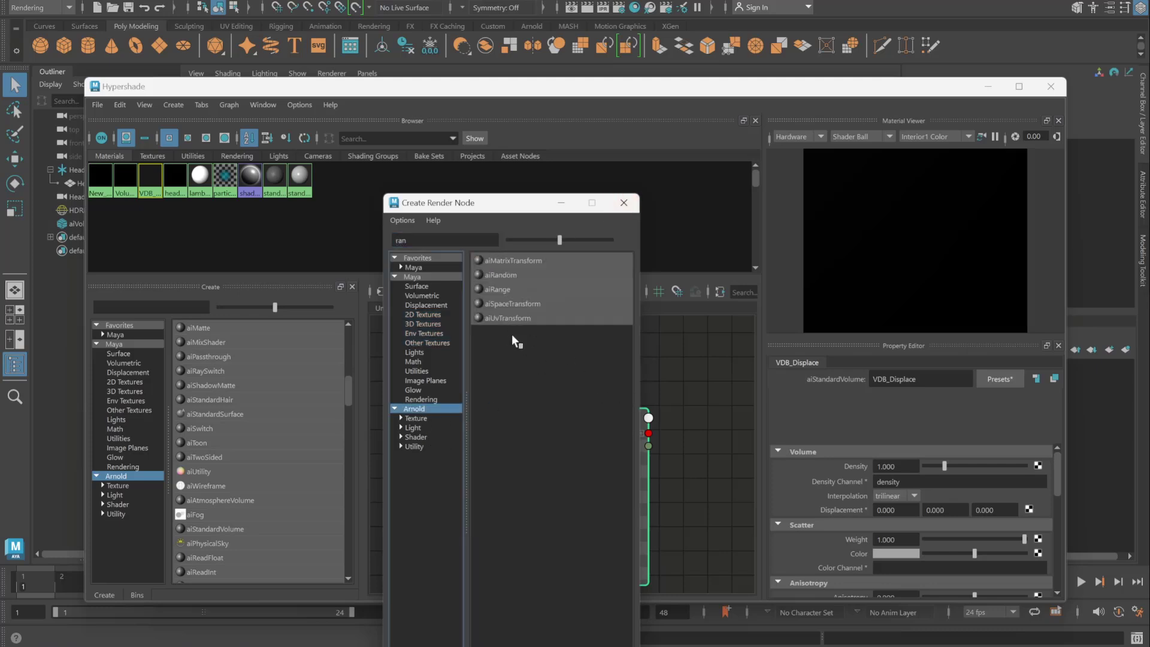
pyautogui.click(508, 291)
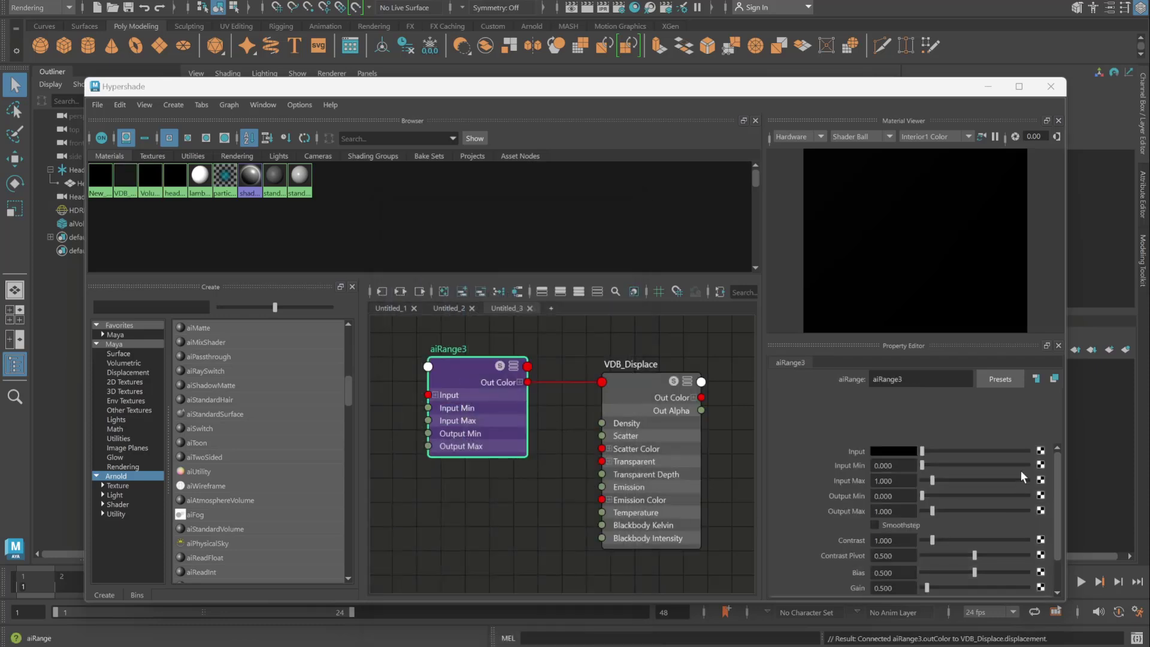
# Step: Connect a new Arnold aiImage node to the Input of the aiRange node
pyautogui.click(1040, 451)
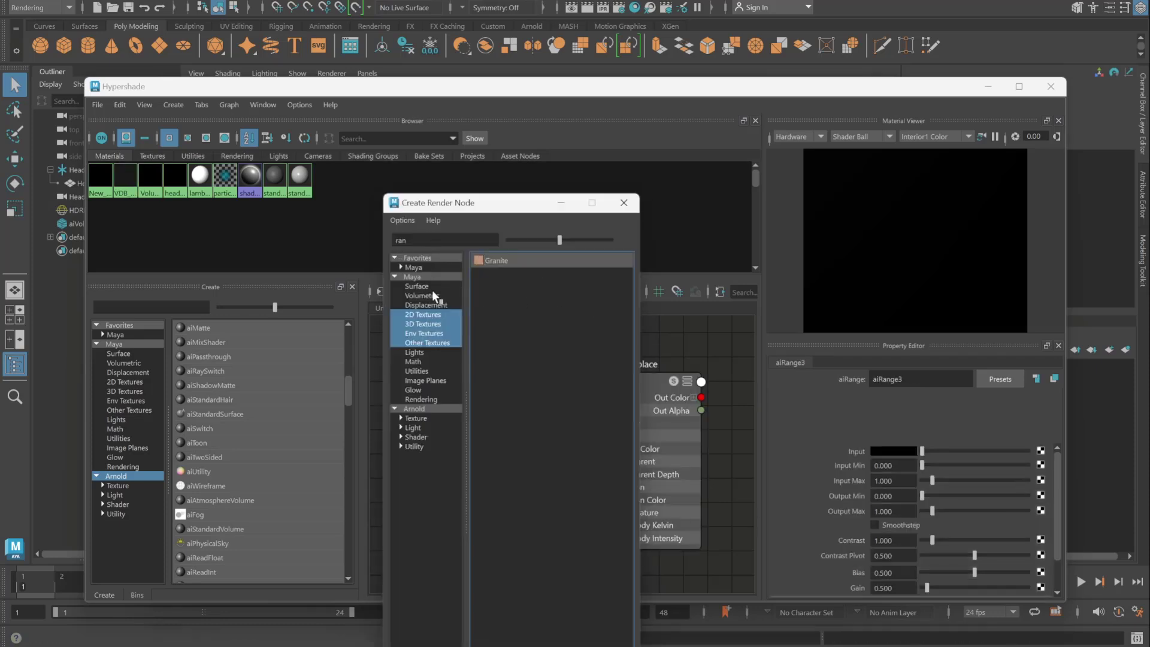
pyautogui.click(413, 409)
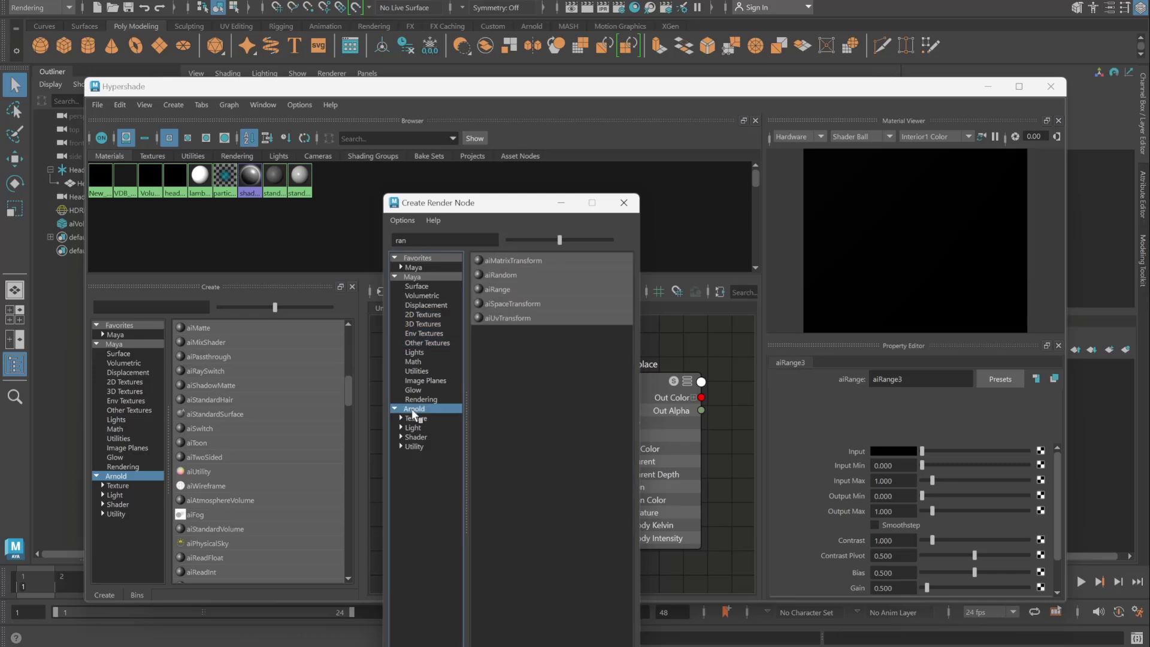
pyautogui.doubleClick(452, 240)
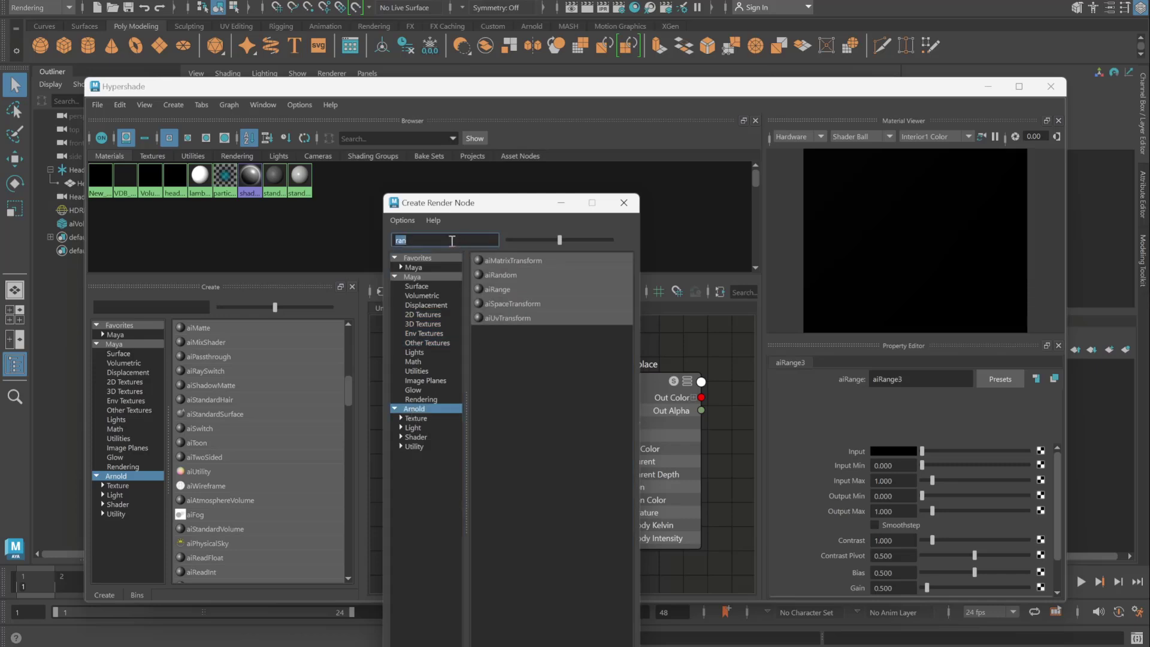
pyautogui.write('aiim')
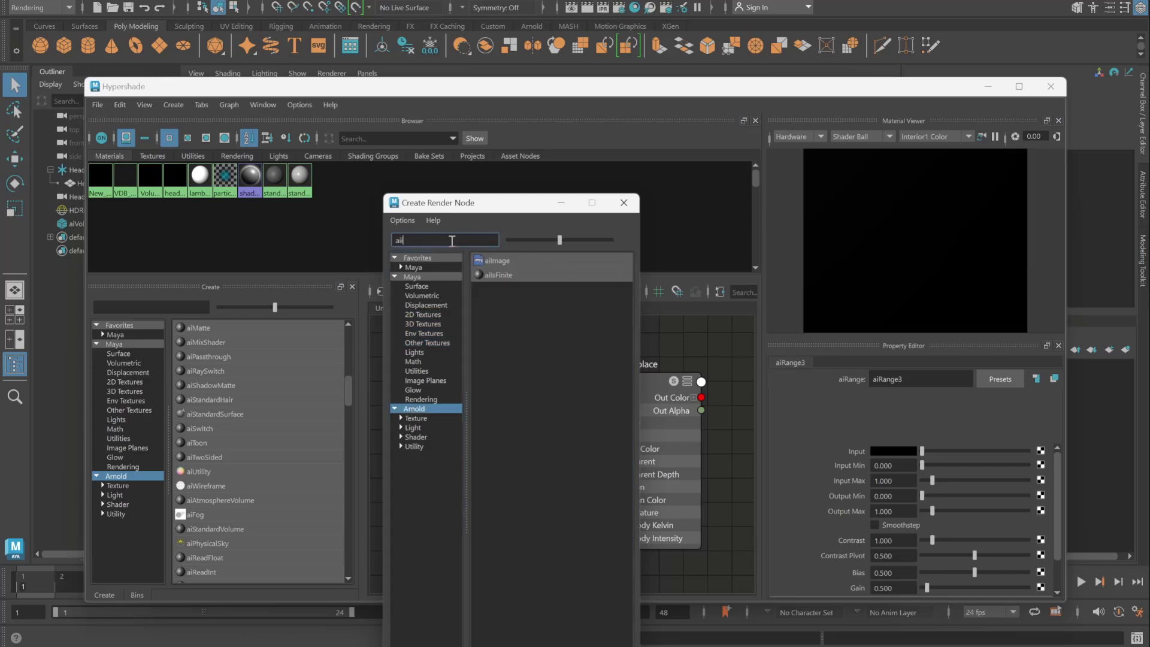
pyautogui.click(504, 261)
# Step: Set the aiImage node's Image Name to 0822_u91CJrrvlpKQ8VzE4sFgWcQAluaJXiMo.jpg
pyautogui.scroll(3, 527, 473)
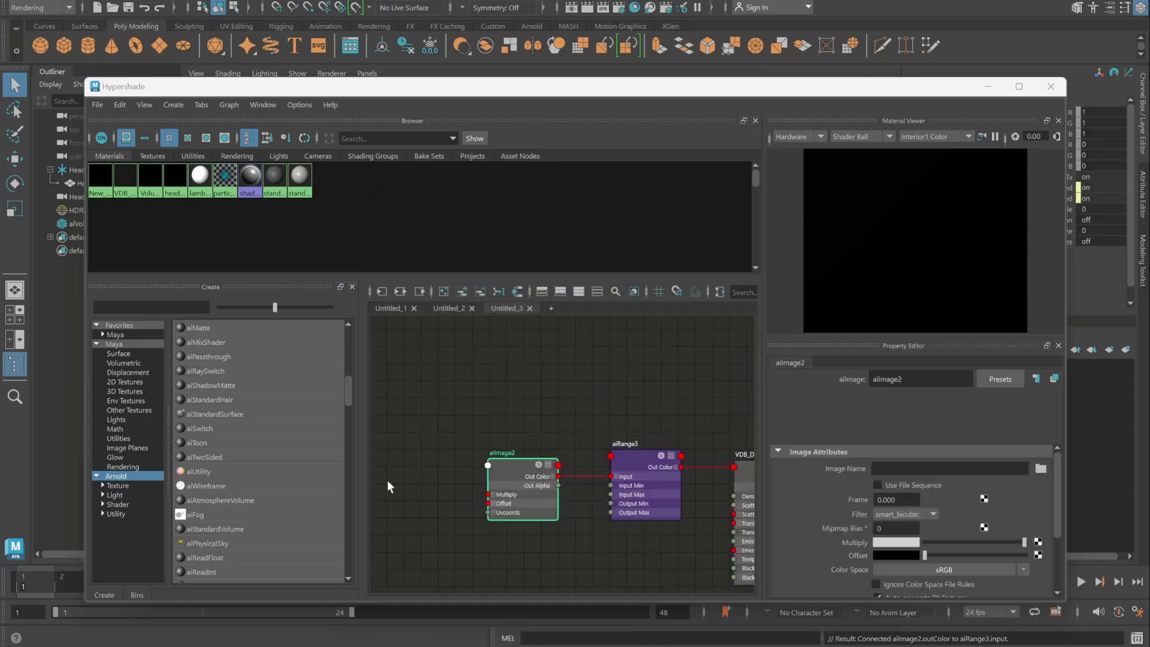
pyautogui.scroll(-3, 491, 488)
pyautogui.scroll(3, 534, 500)
pyautogui.scroll(5, 444, 484)
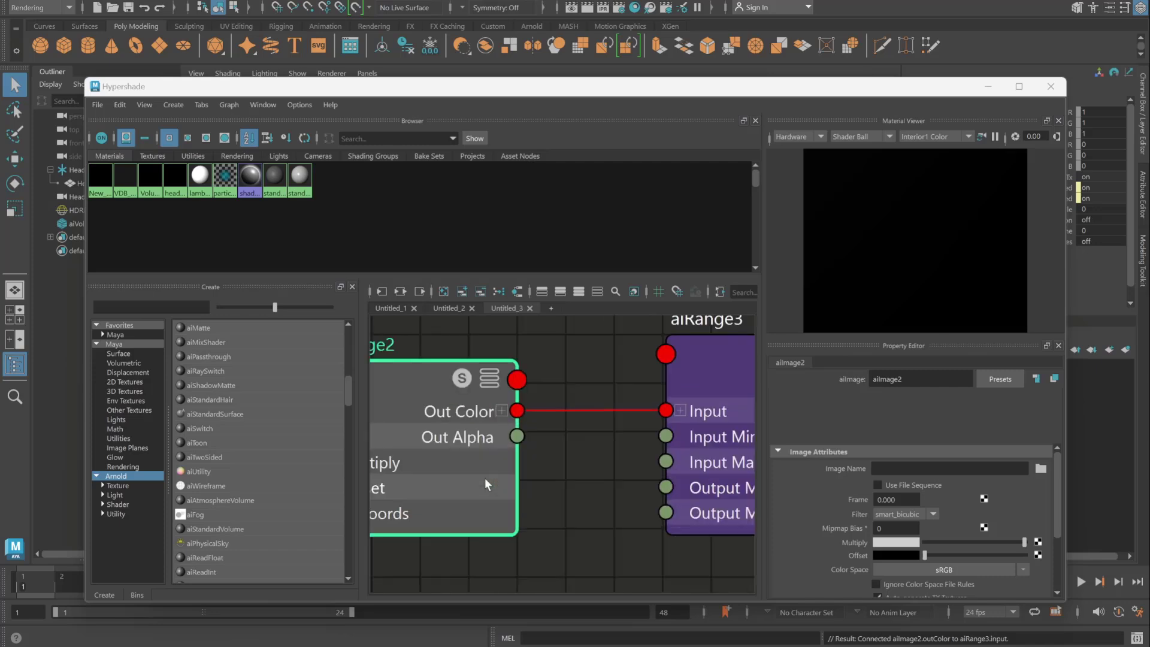
pyautogui.scroll(-4, 485, 480)
pyautogui.scroll(5, 466, 493)
pyautogui.scroll(-4, 469, 489)
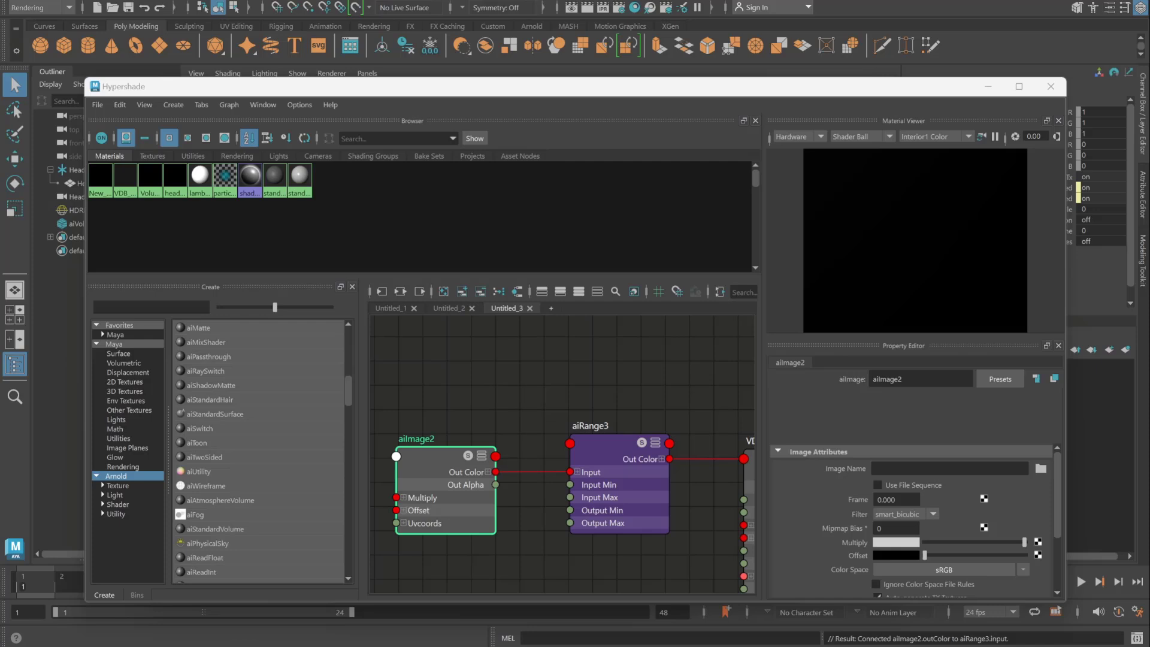
pyautogui.click(946, 468)
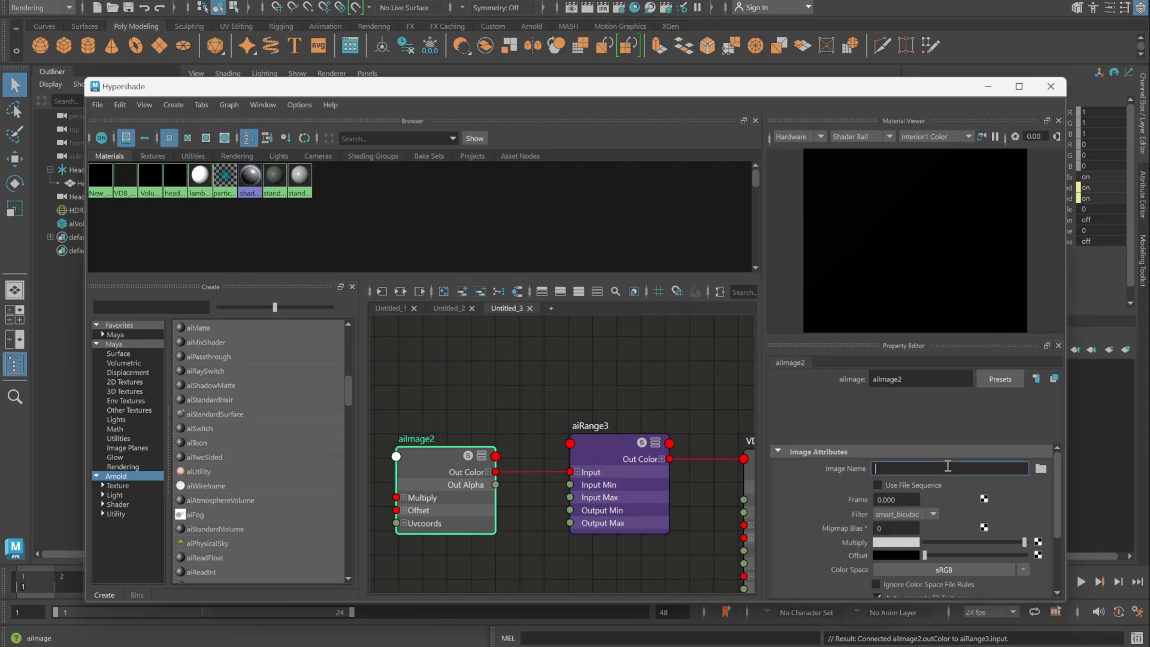
pyautogui.write('0822_u91CJrrvlpKQ8VzE4sFgWcQAluaJXiMo.jpg')
pyautogui.press('Return')
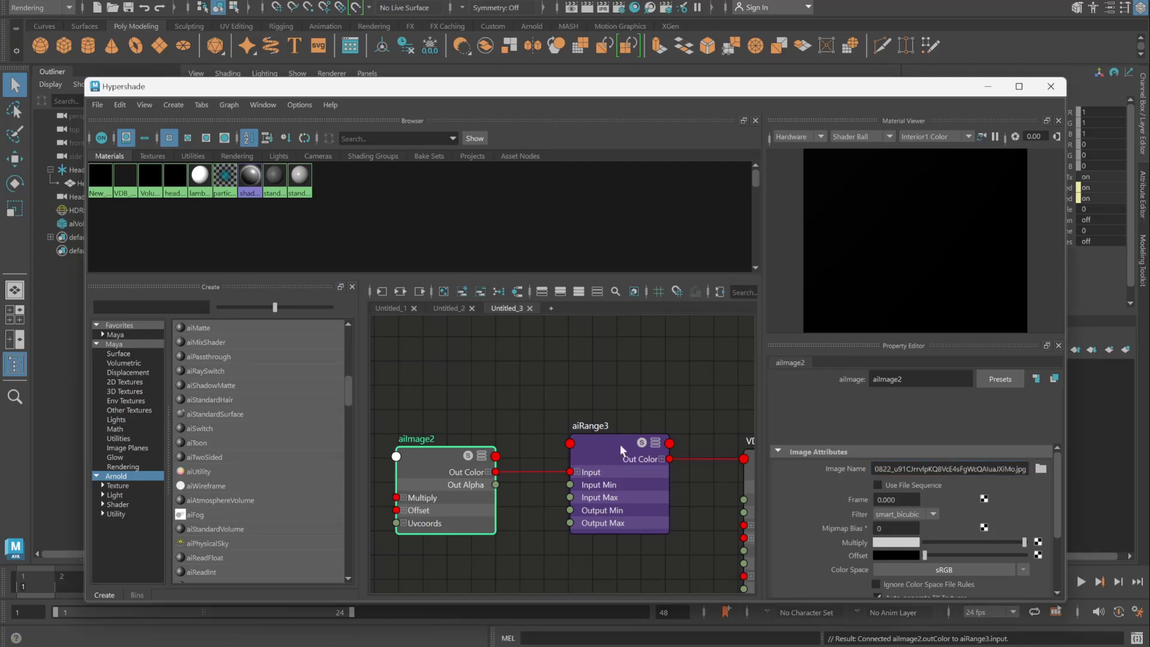
# Step: Select the aiVolume in the scene and assign the VDB_Displace material to it
pyautogui.scroll(-5, 562, 421)
pyautogui.scroll(3, 612, 437)
pyautogui.scroll(-1, 612, 437)
pyautogui.scroll(3, 497, 432)
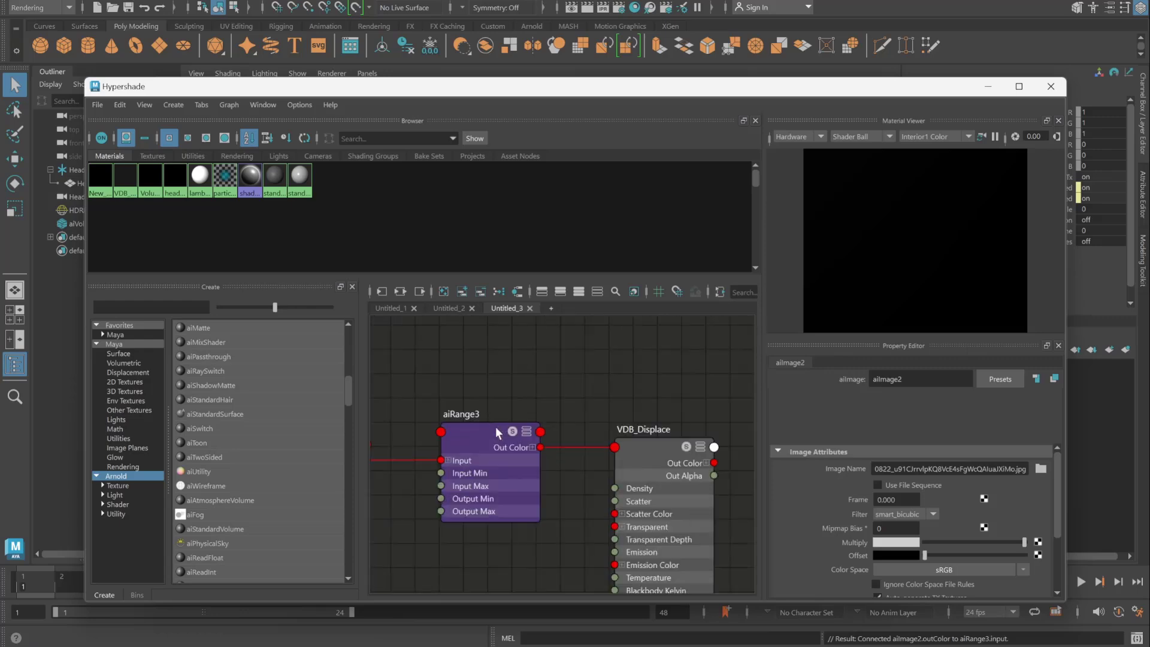
pyautogui.moveTo(657, 97); pyautogui.dragTo(673, 329)
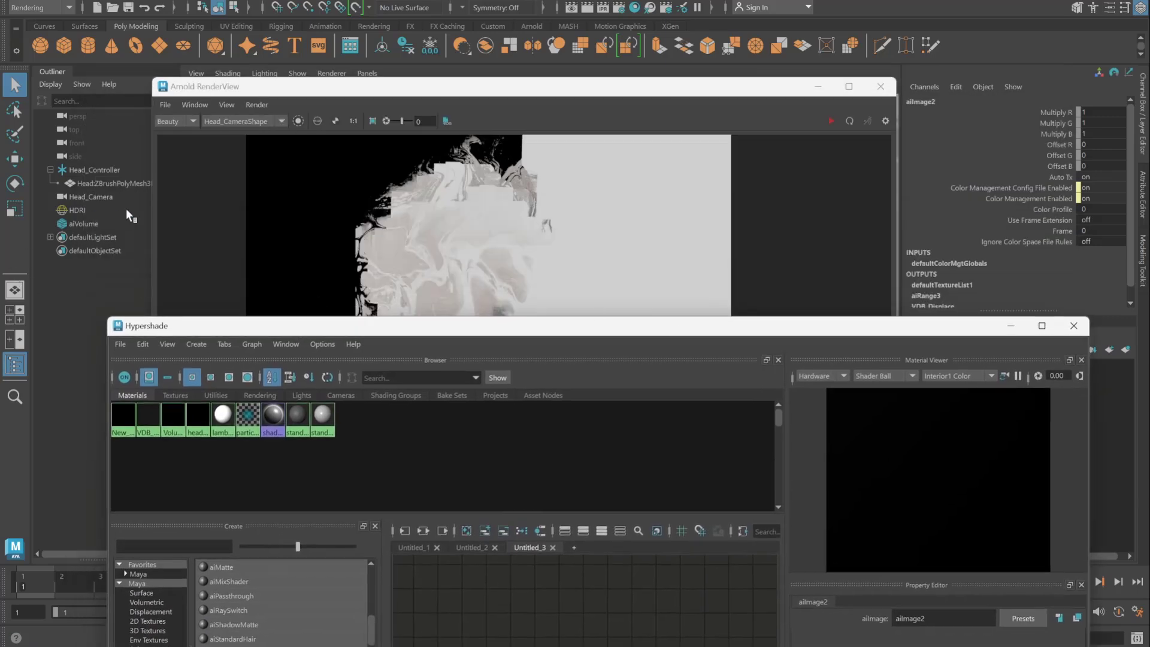
pyautogui.click(83, 223)
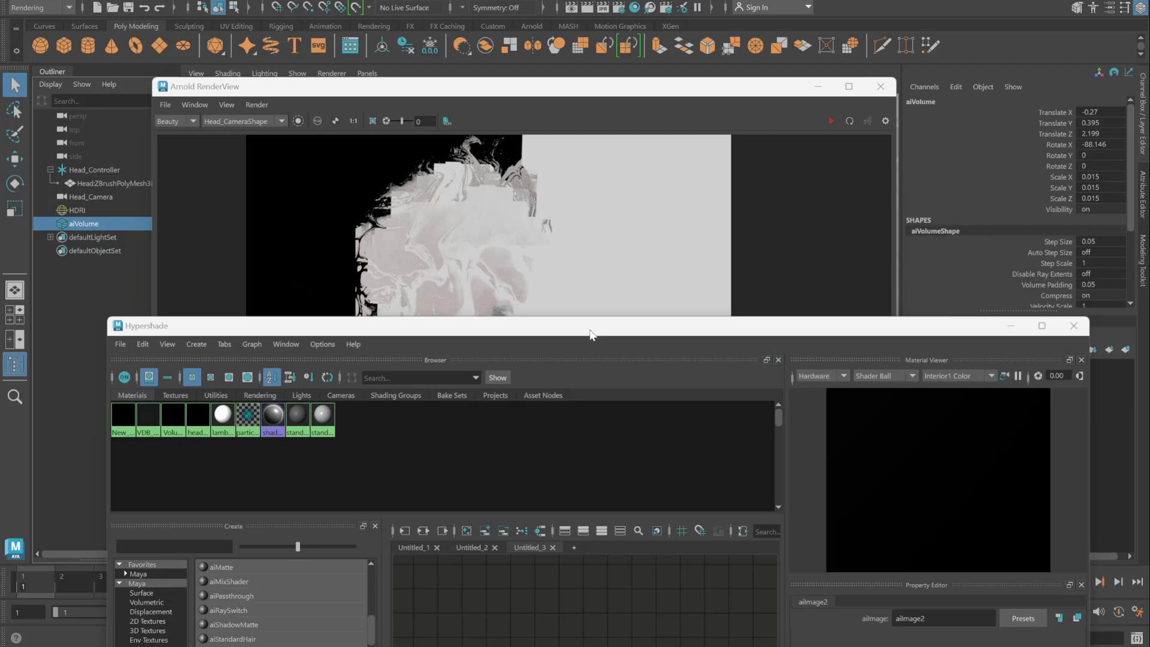
pyautogui.moveTo(590, 333); pyautogui.dragTo(584, 92)
pyautogui.moveTo(673, 448); pyautogui.dragTo(664, 341, button='right')
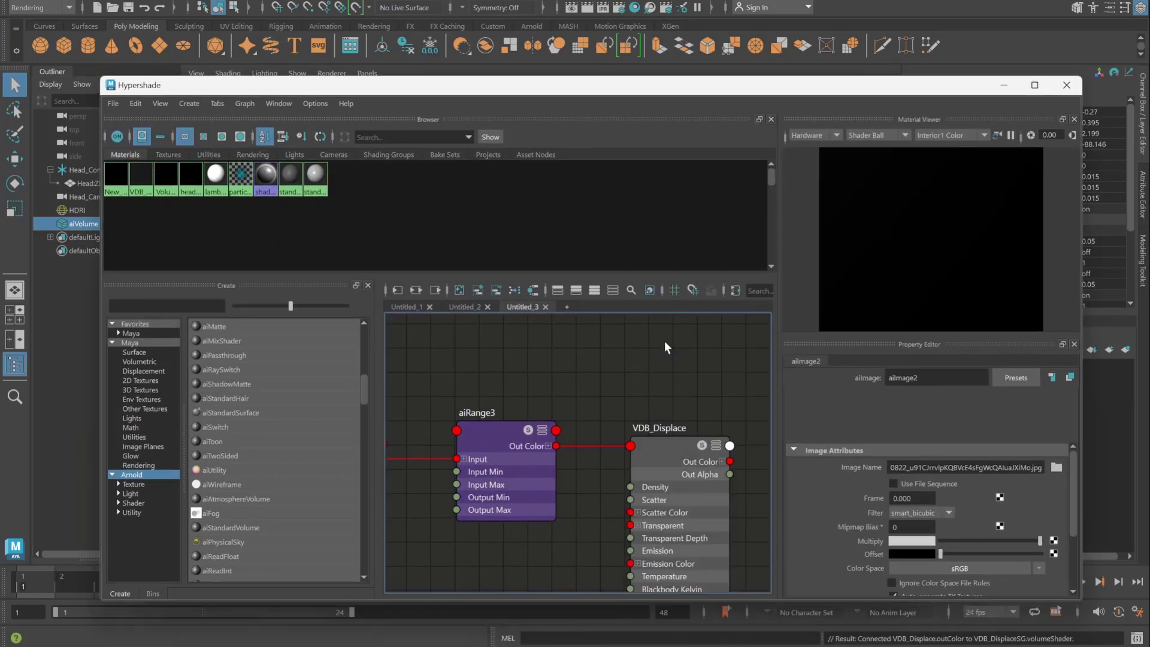
# Step: Minimize the Hypershade, re-render by updating the full scene, and compare the render with Snapshot_02
pyautogui.click(1003, 86)
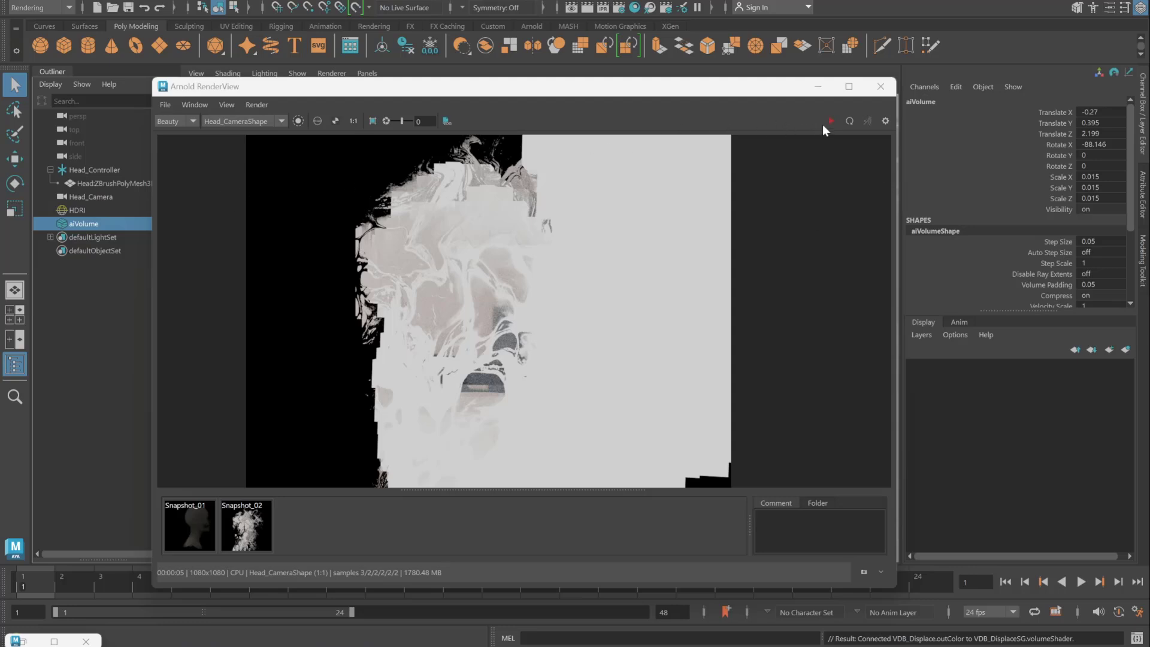
pyautogui.click(257, 105)
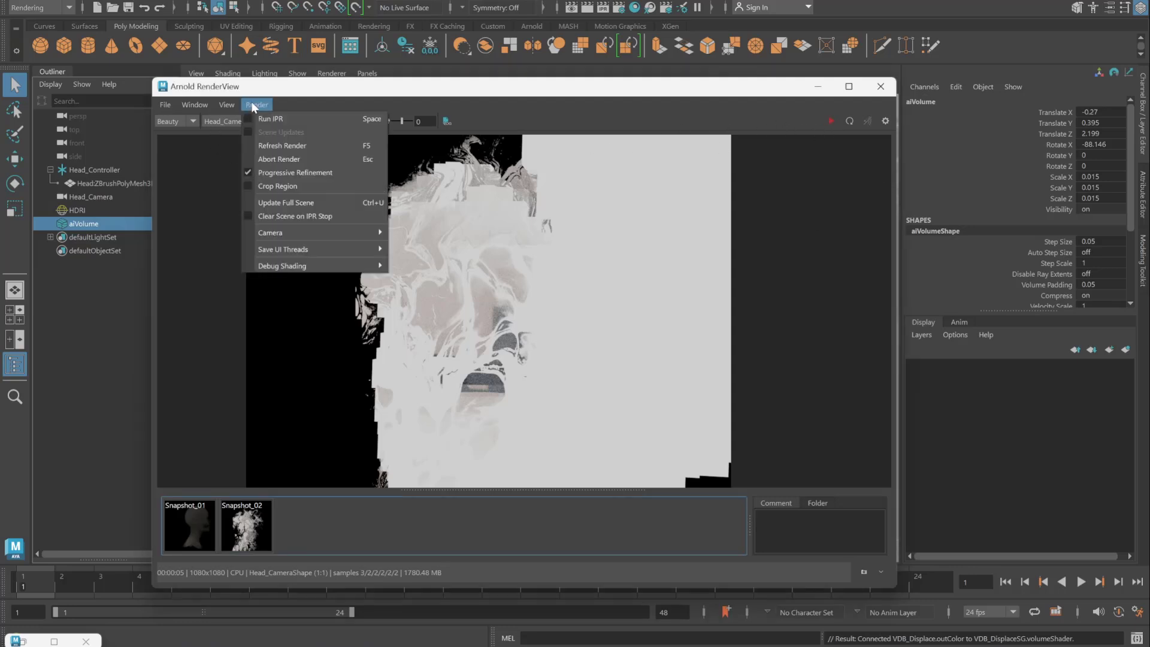
pyautogui.click(279, 202)
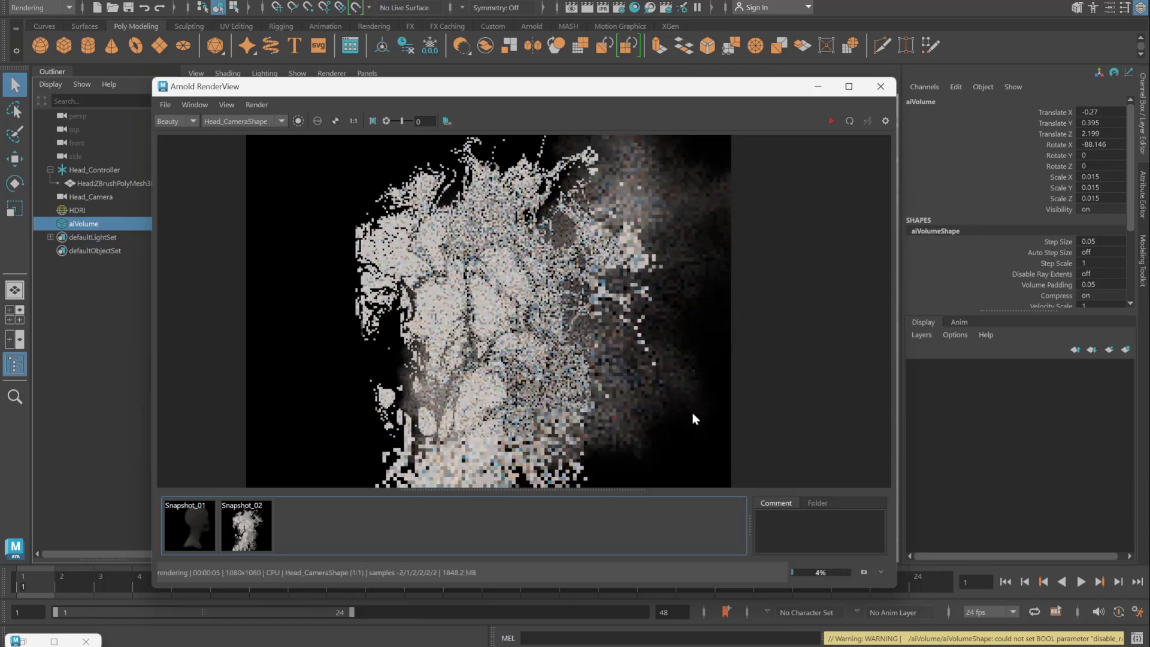
pyautogui.click(227, 509)
pyautogui.click(227, 510)
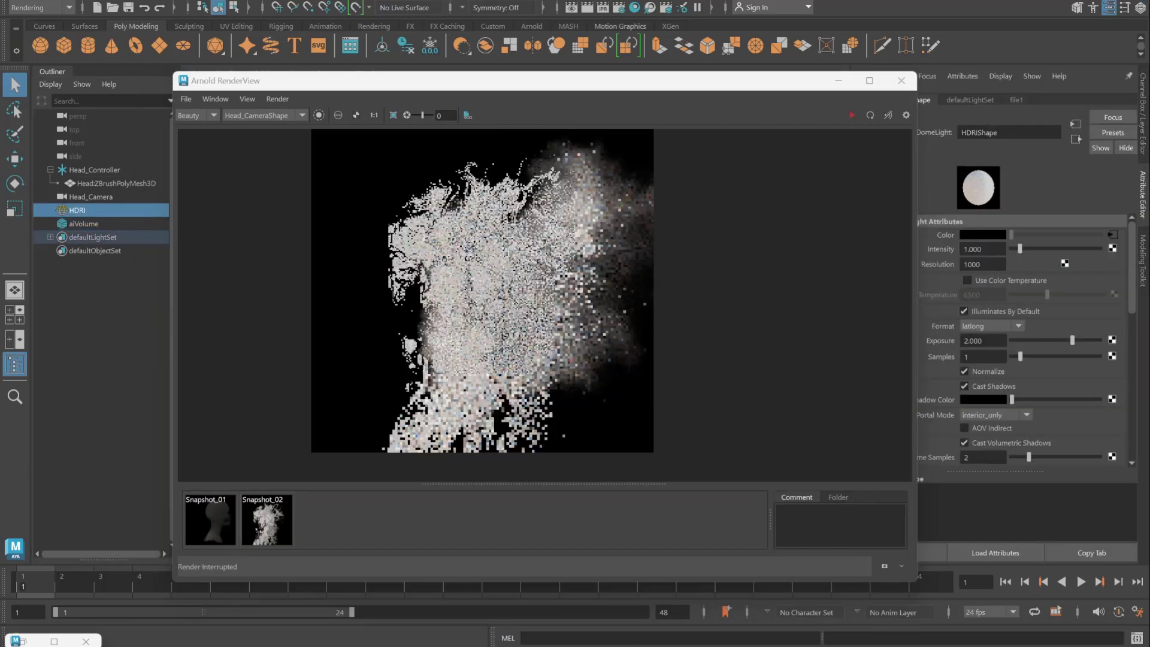
# Step: Restore the Hypershade and set the Output Max of VDB_Displace's aiRange node to 100
pyautogui.click(53, 641)
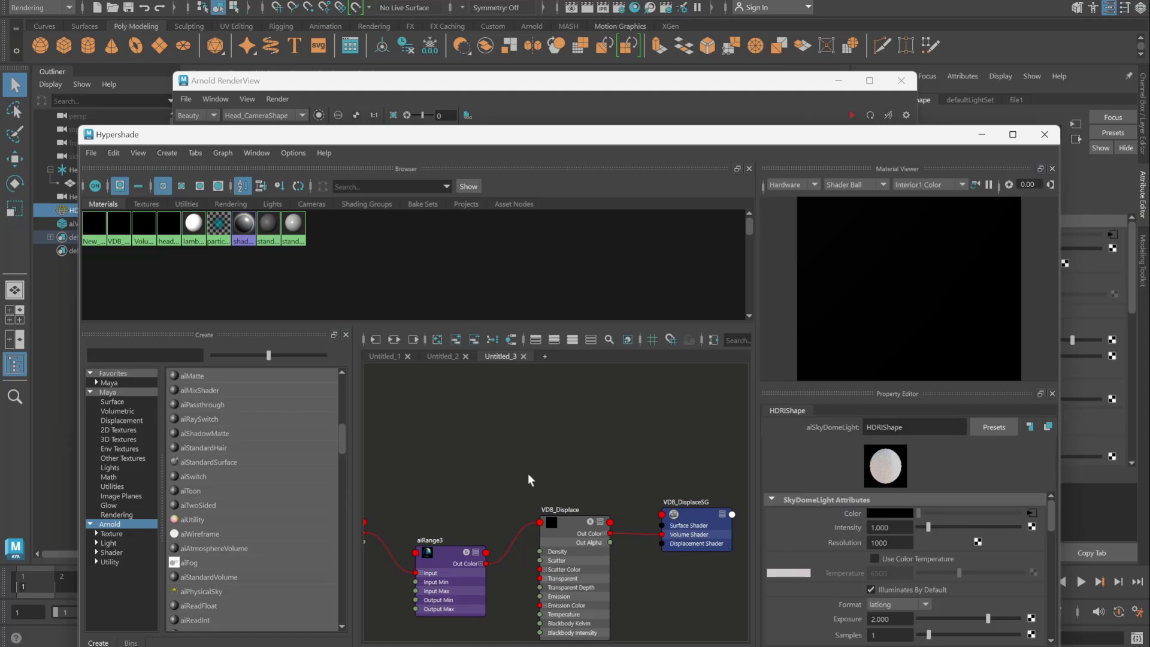
pyautogui.scroll(-3, 527, 479)
pyautogui.scroll(10, 474, 488)
pyautogui.click(436, 446)
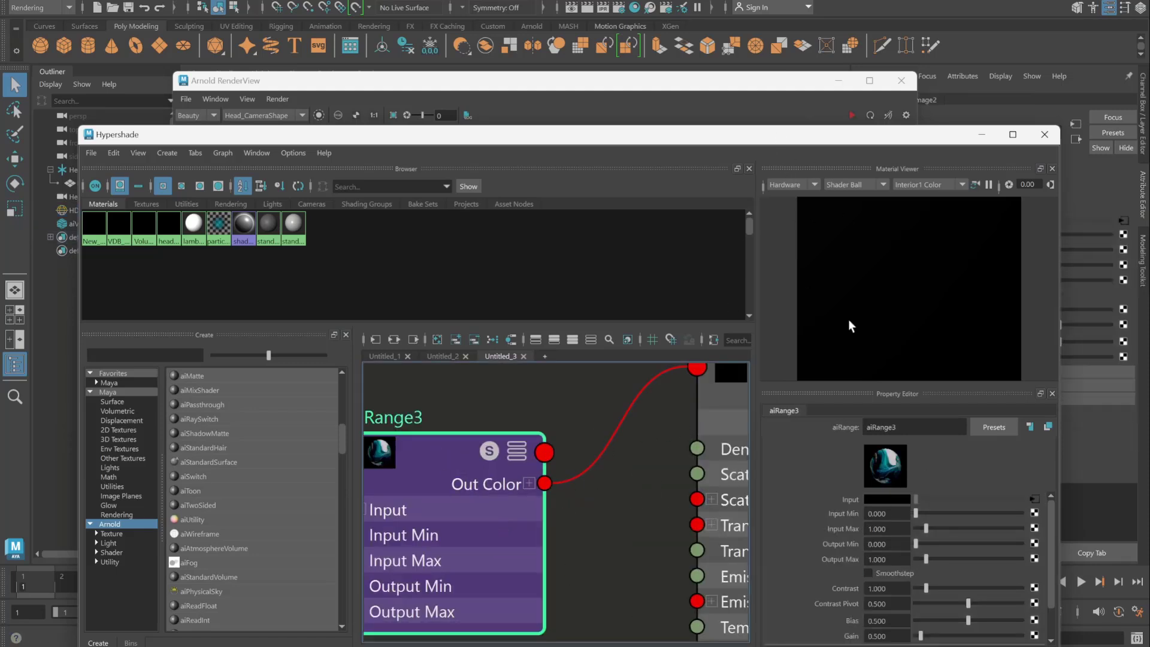
pyautogui.click(901, 559)
pyautogui.write('1')
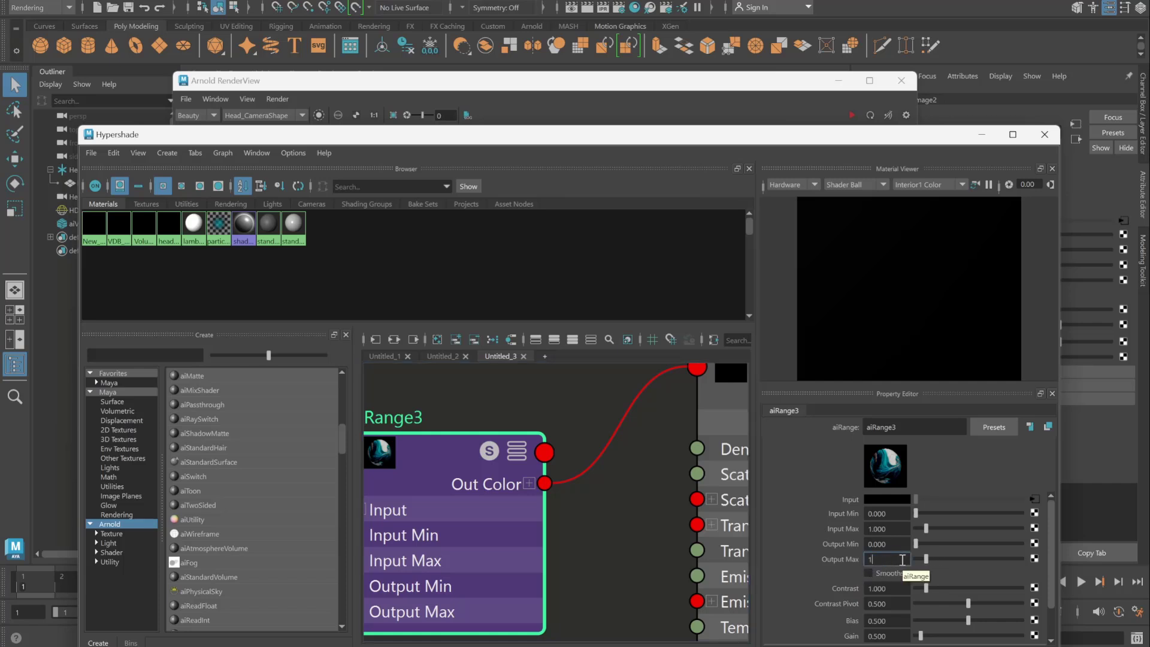
pyautogui.write('00')
pyautogui.press('Return')
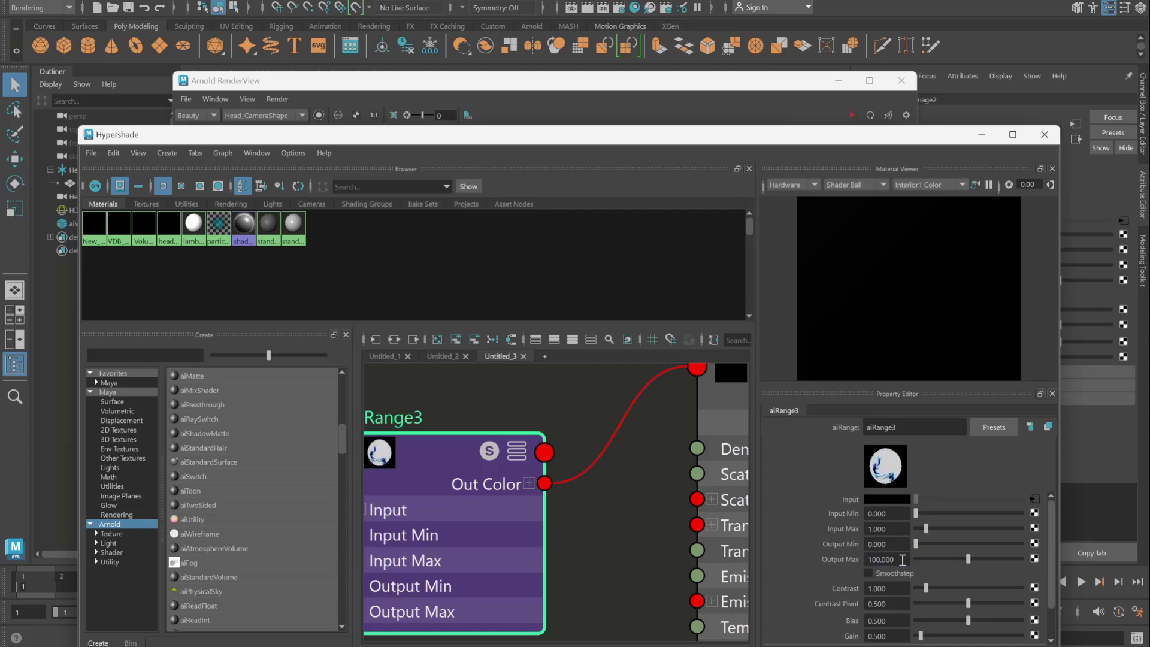
# Step: Bring the Arnold RenderView forward, run the render to check the stronger displacement, and stop it
pyautogui.click(650, 86)
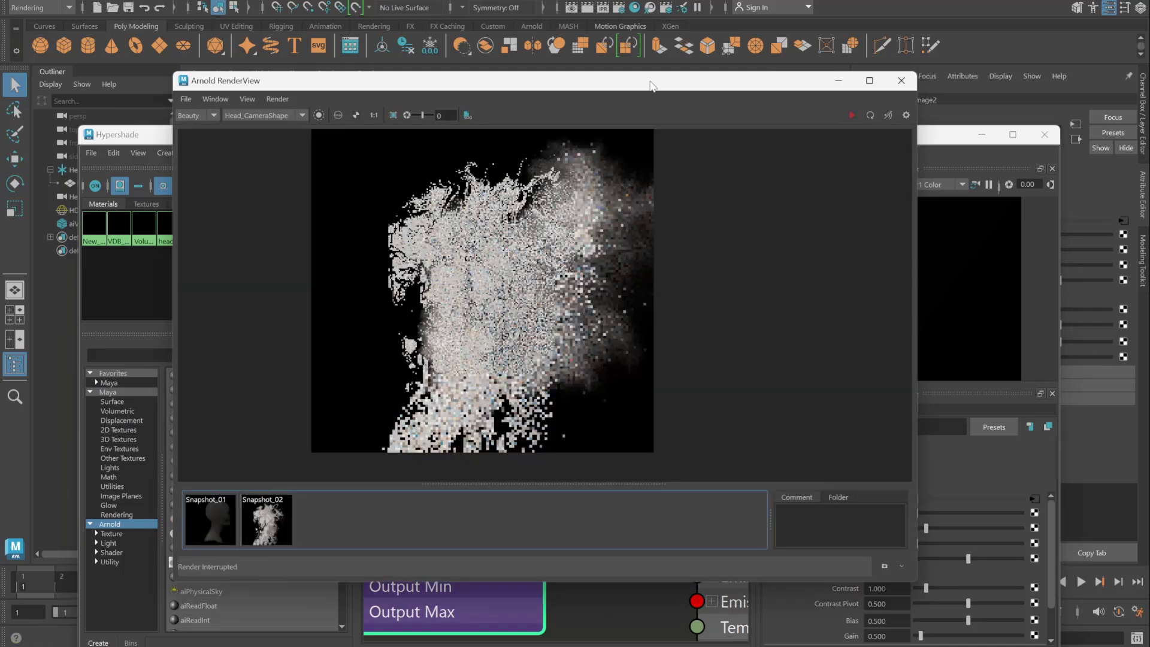
pyautogui.click(850, 116)
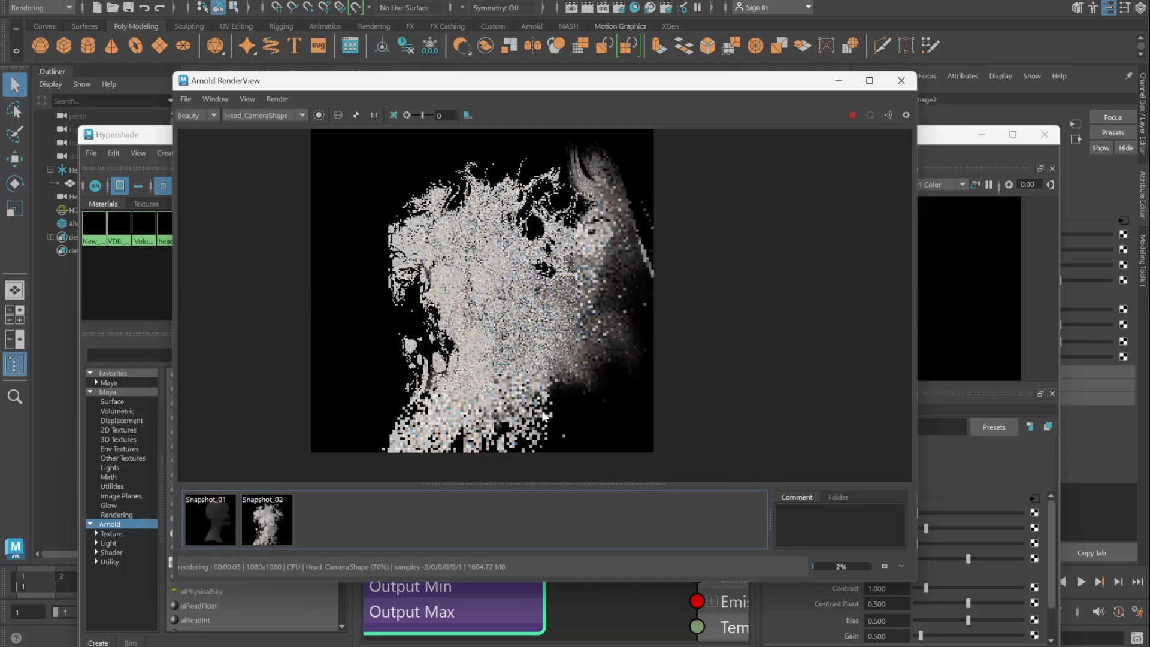
pyautogui.click(852, 115)
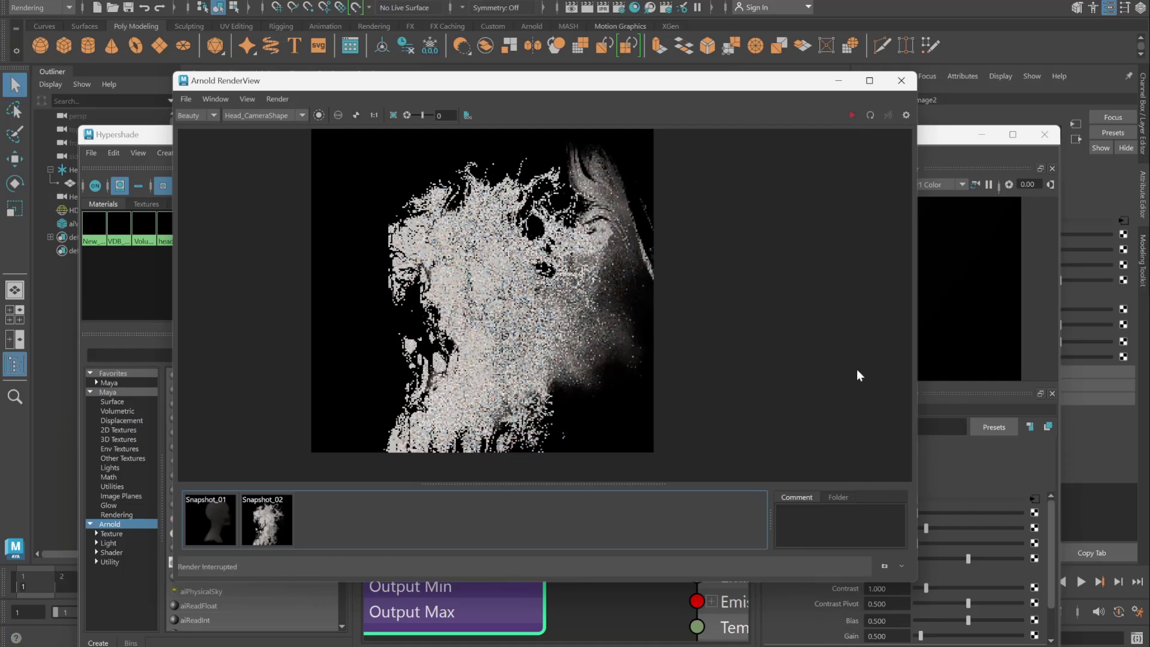
# Step: Move the RenderView aside and set the aiRange node's Output Max back to 1
pyautogui.moveTo(717, 91); pyautogui.dragTo(581, 52)
pyautogui.doubleClick(899, 558)
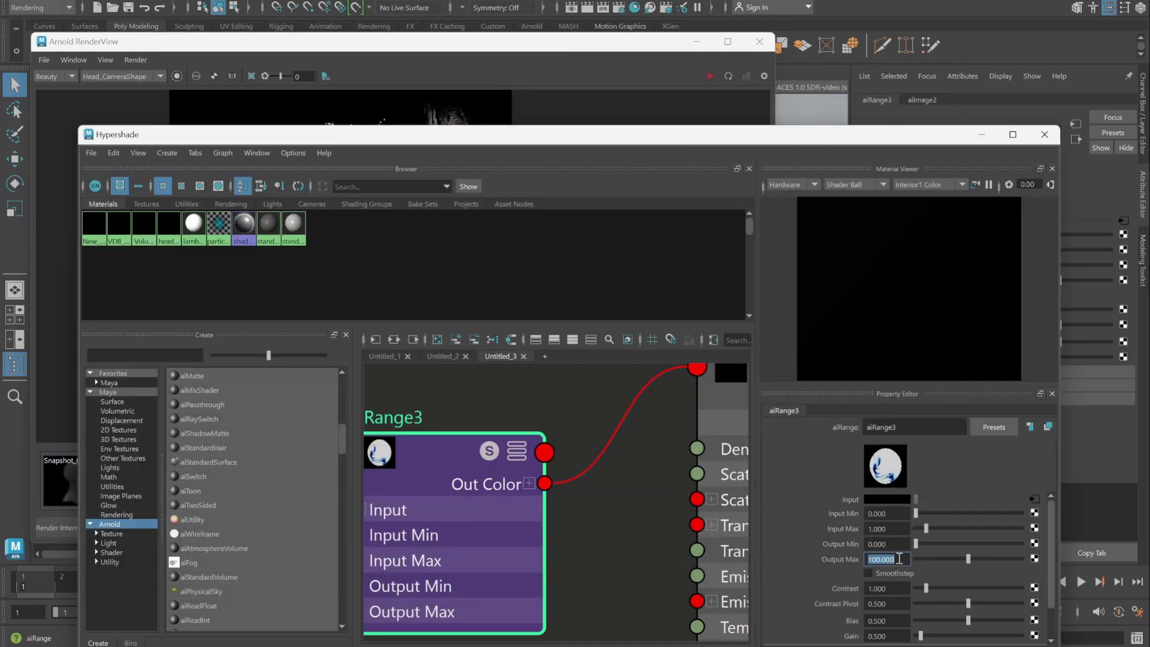
pyautogui.write('1')
pyautogui.press('Return')
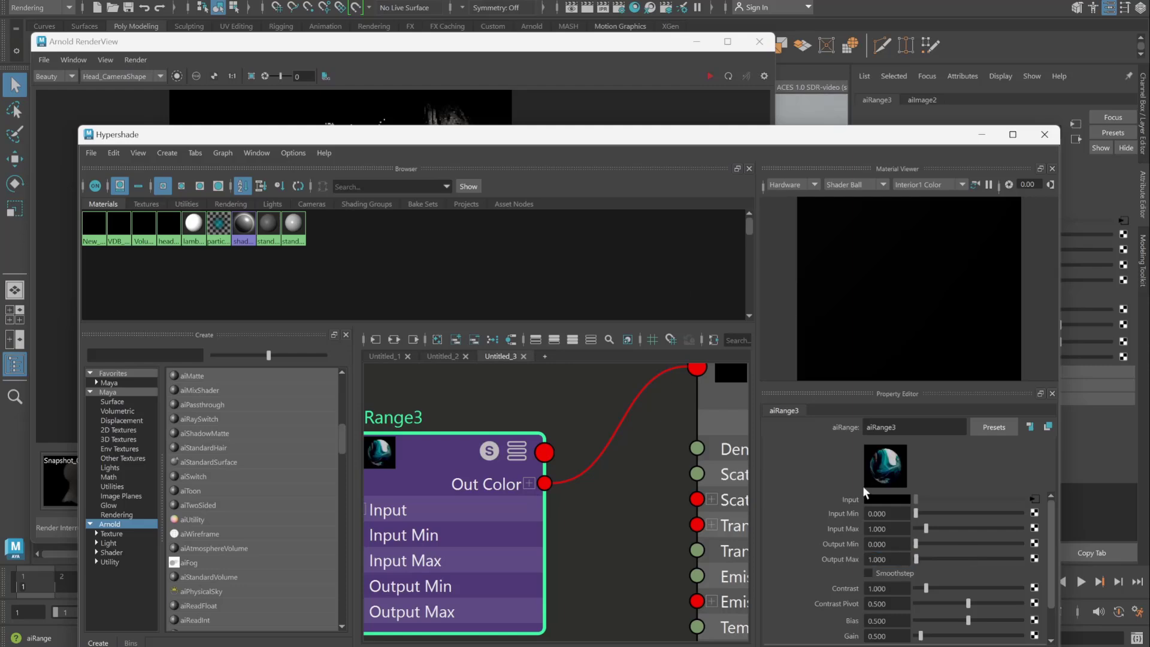
# Step: Bring the Arnold RenderView forward, run the render with the weak displacement, stop it, and store a snapshot
pyautogui.click(582, 52)
pyautogui.click(711, 77)
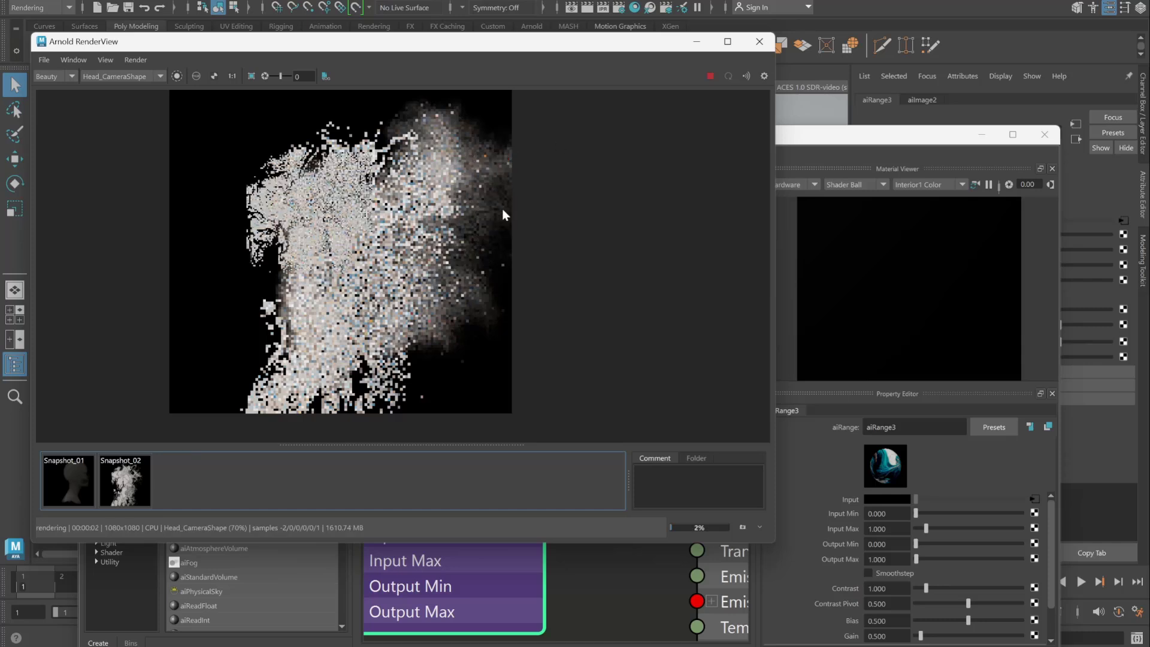
pyautogui.click(746, 76)
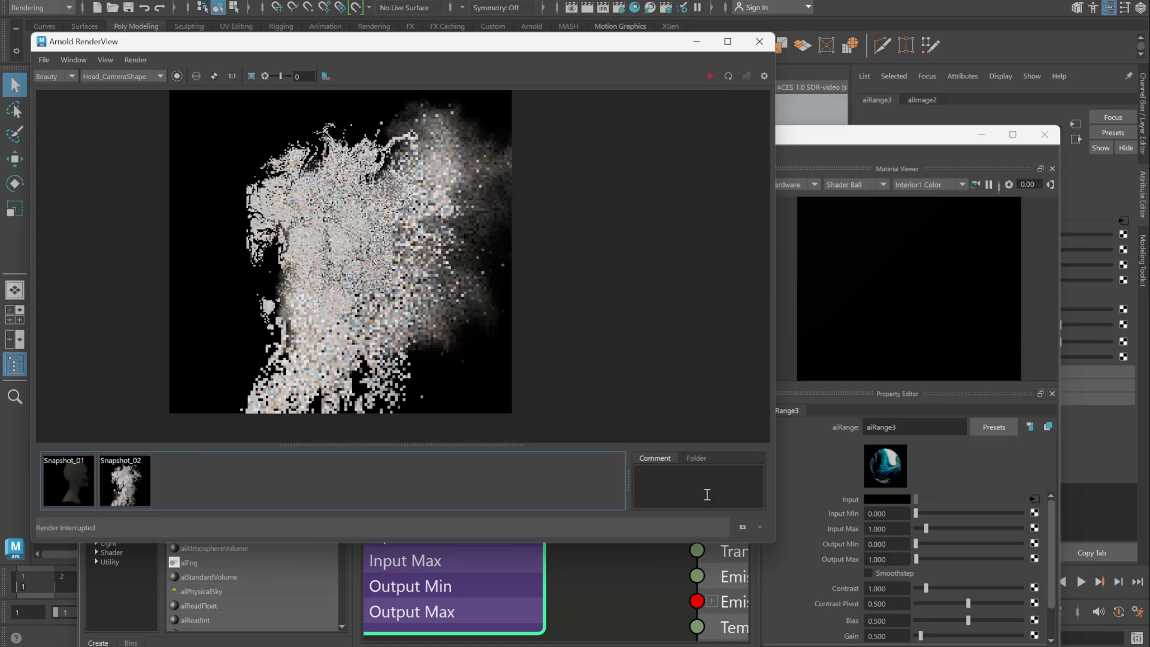
pyautogui.click(742, 528)
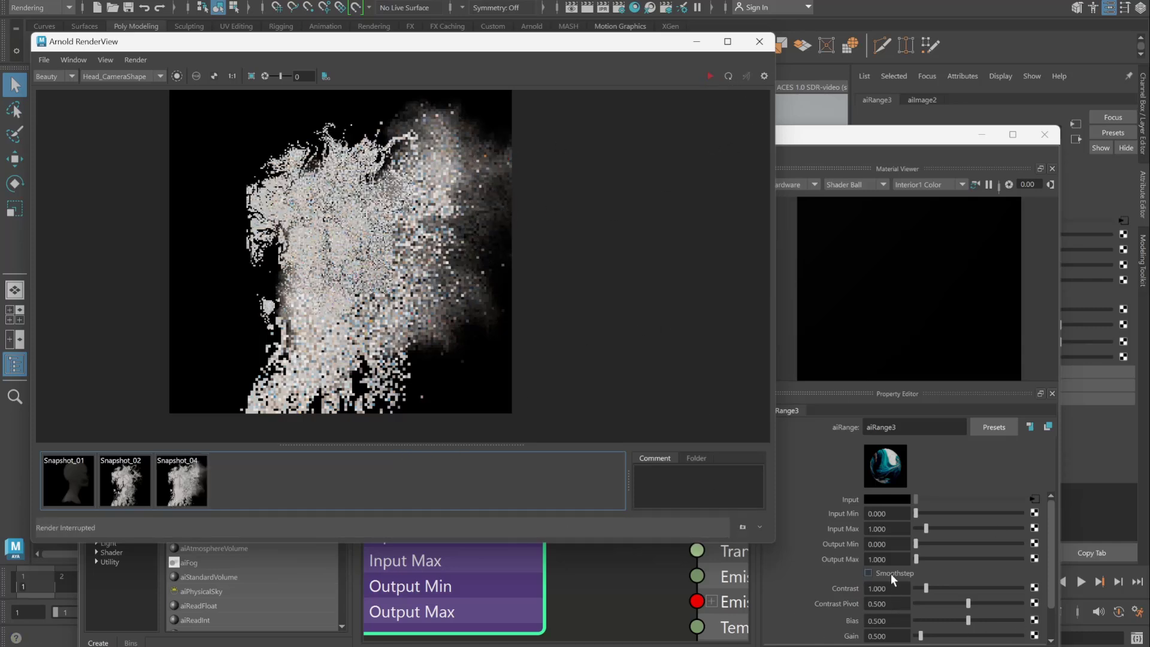
# Step: Set the Output Max of aiRange3 in the VDB shader network to 100
pyautogui.click(899, 556)
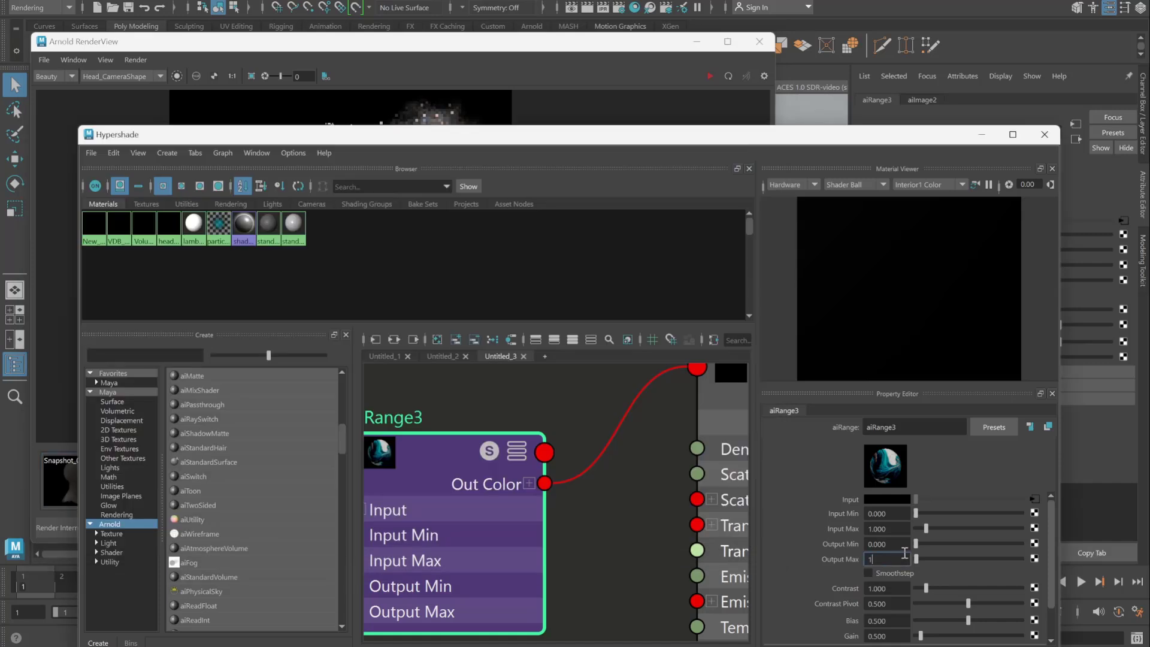
pyautogui.write('100')
pyautogui.press('Return')
pyautogui.press('capslock')
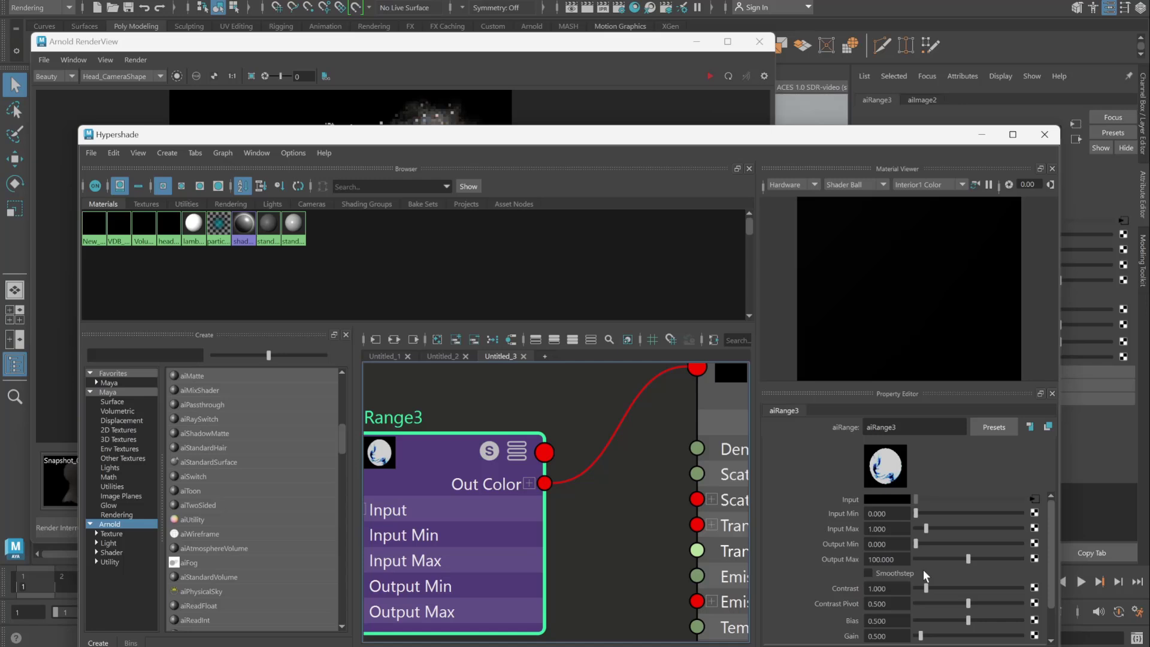
# Step: Bring the Arnold RenderView forward, run the render to check the VDB displacement at Output Max 100, and stop it
pyautogui.click(652, 48)
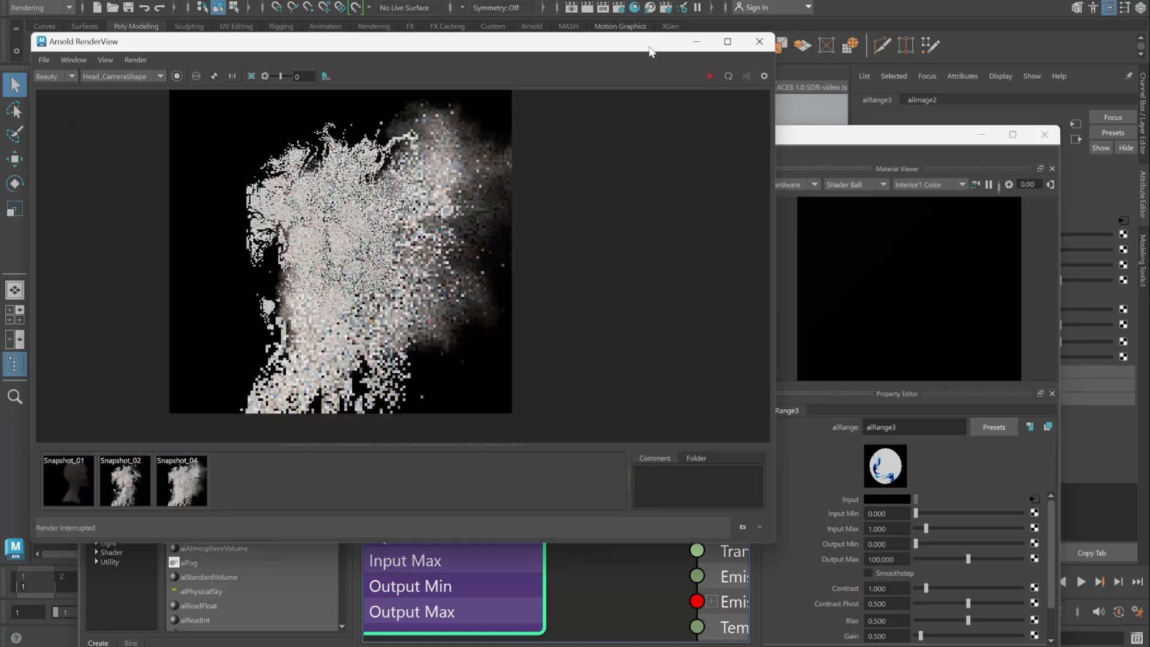
pyautogui.click(710, 77)
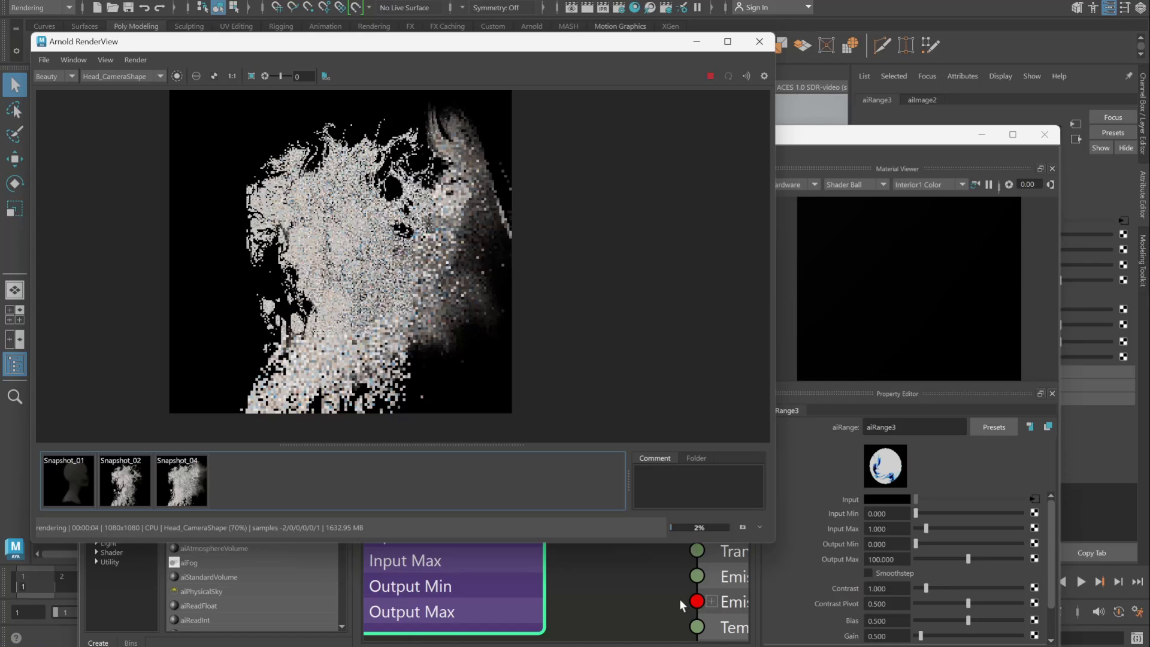
pyautogui.scroll(-5, 654, 629)
pyautogui.click(710, 76)
# Step: Select the VDB_Displace volume shader in the Hypershade and set its Density to 8000
pyautogui.scroll(5, 584, 583)
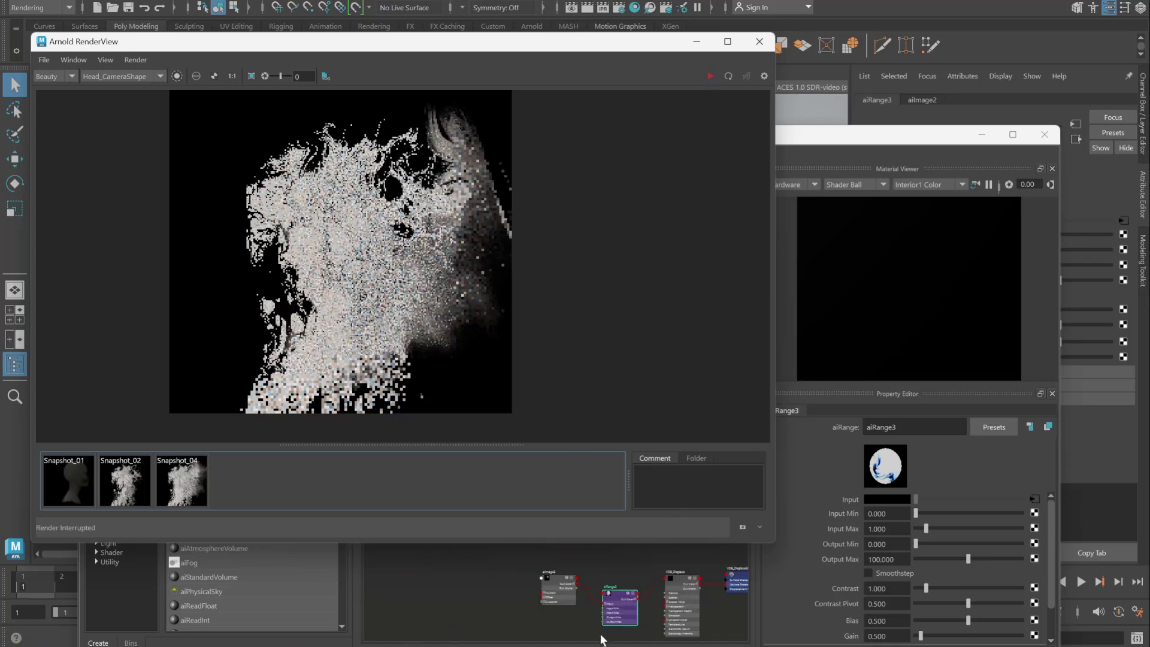
pyautogui.keyDown('alt'); pyautogui.moveTo(645, 591); pyautogui.dragTo(605, 594, button='middle'); pyautogui.keyUp('alt')
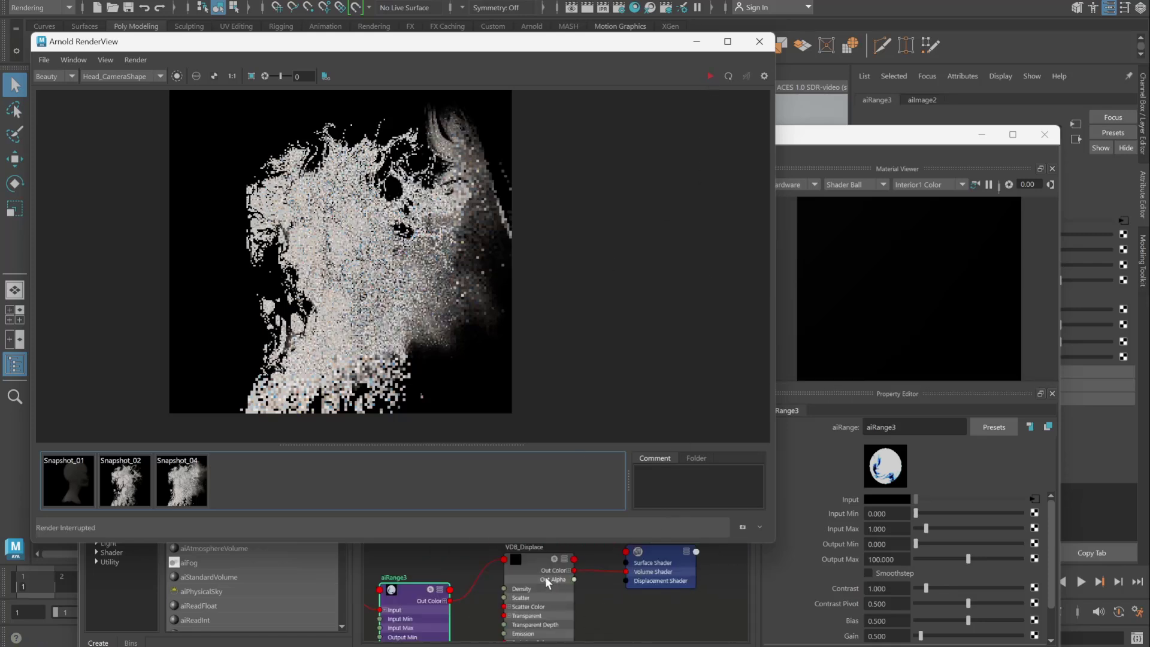
pyautogui.click(530, 559)
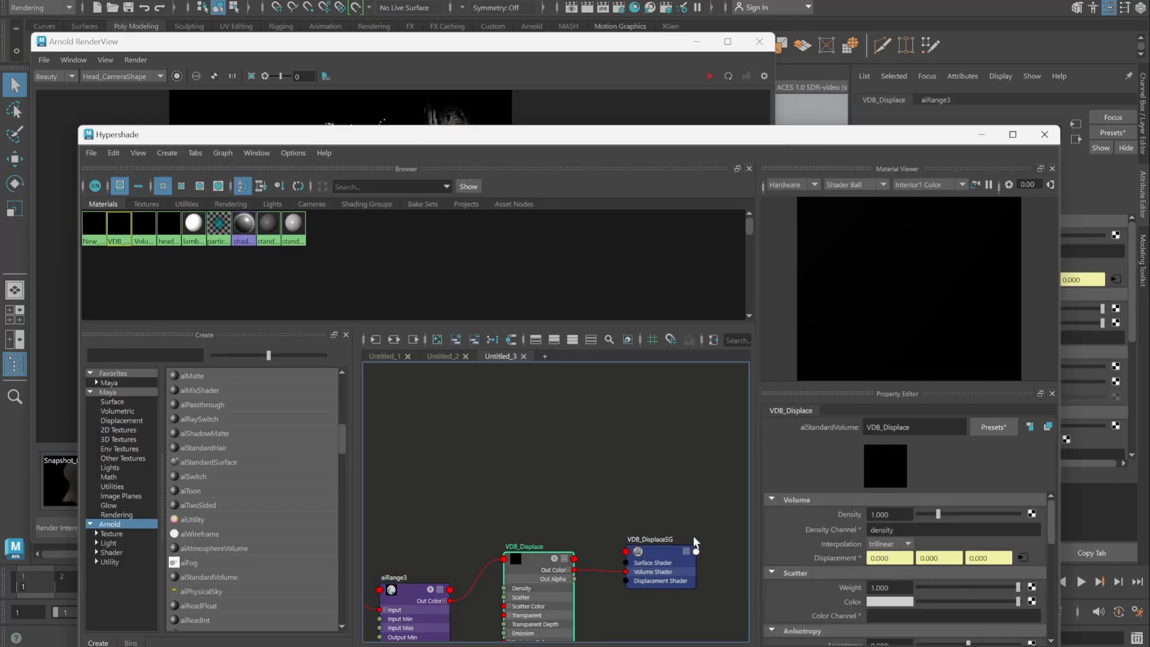
pyautogui.click(908, 515)
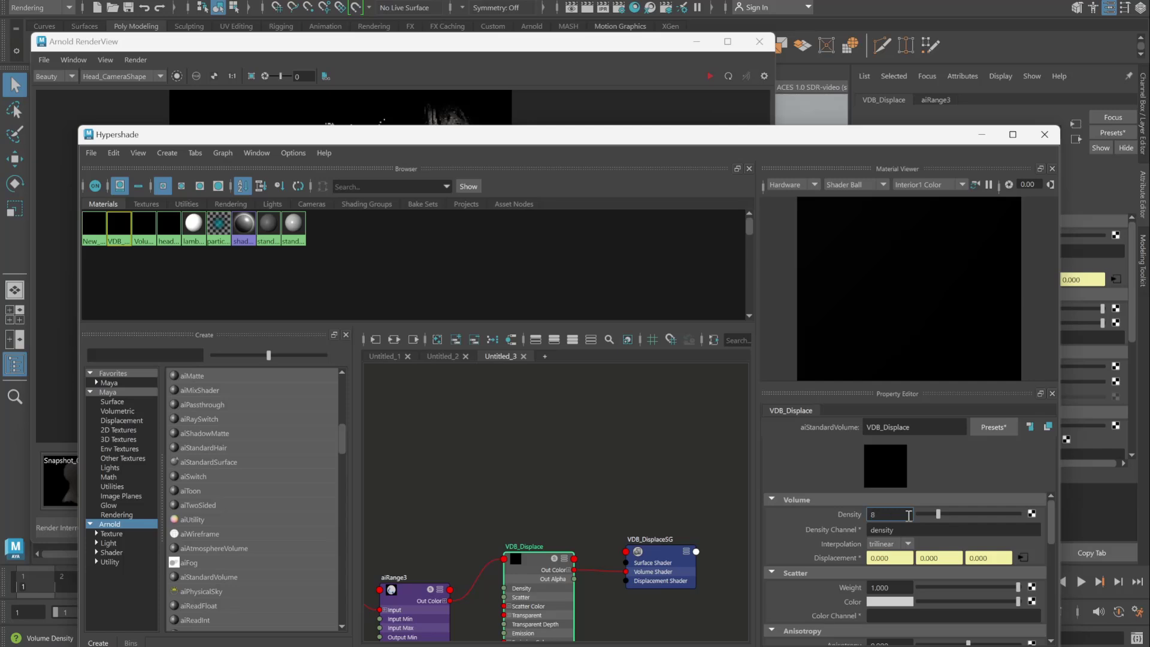
pyautogui.press('Return')
# Step: Switch to the head volume's node graph and set the Density of Volume_Displace_SHDR to 8000
pyautogui.click(442, 356)
pyautogui.scroll(-5, 613, 581)
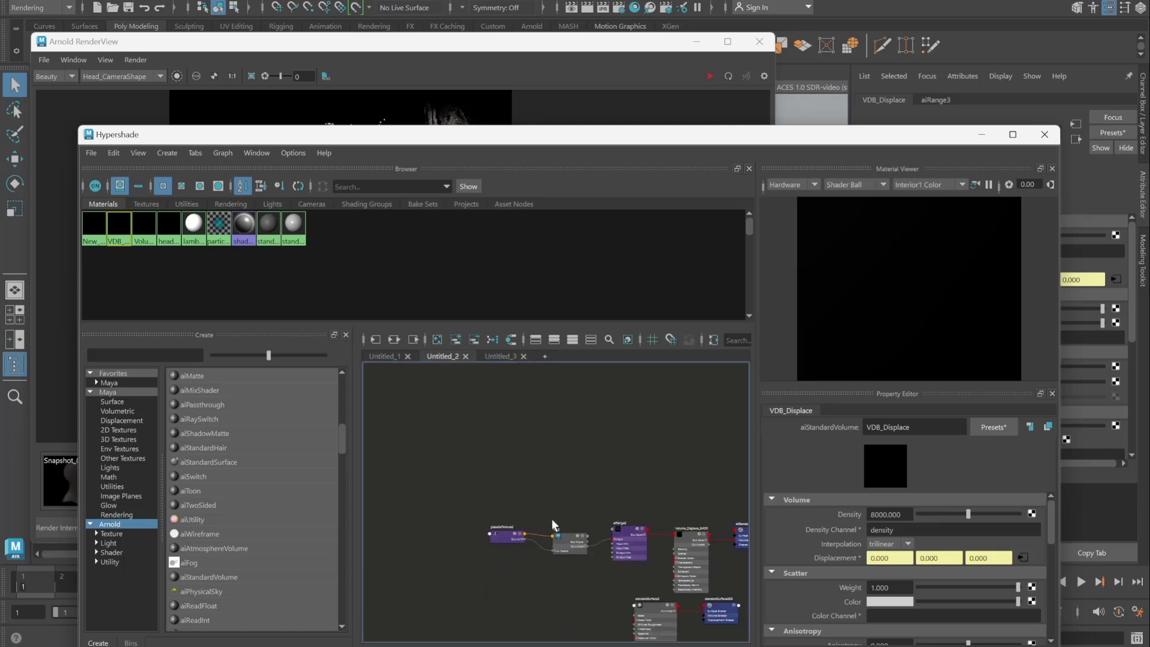
pyautogui.scroll(6, 659, 491)
pyautogui.click(658, 488)
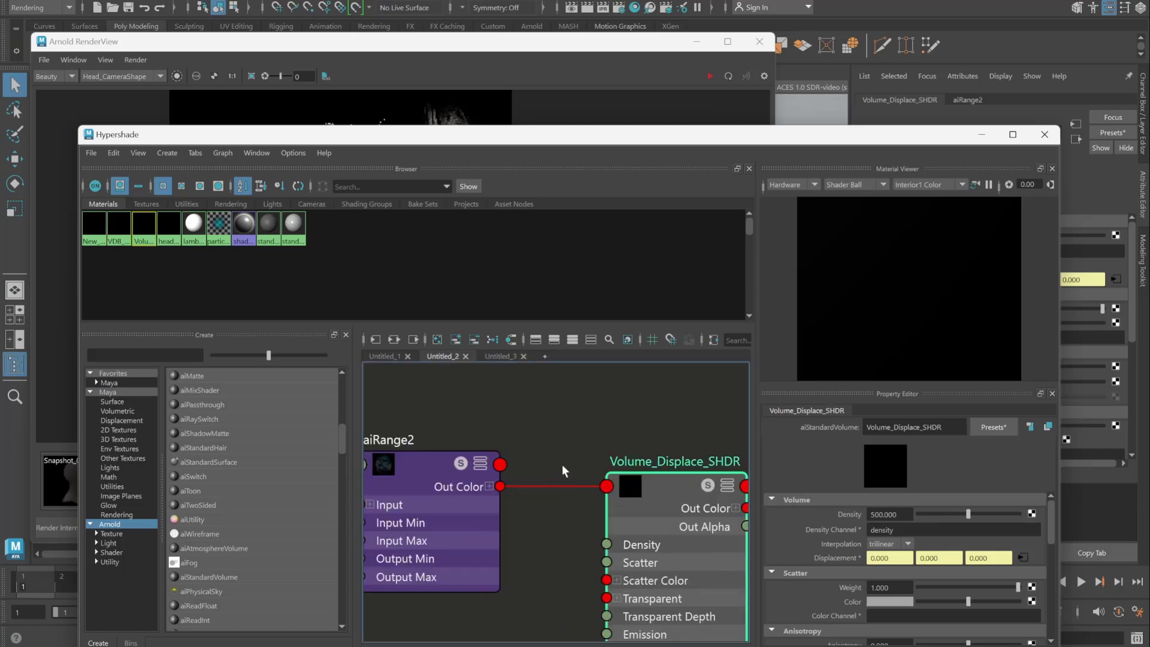
pyautogui.scroll(-2, 563, 470)
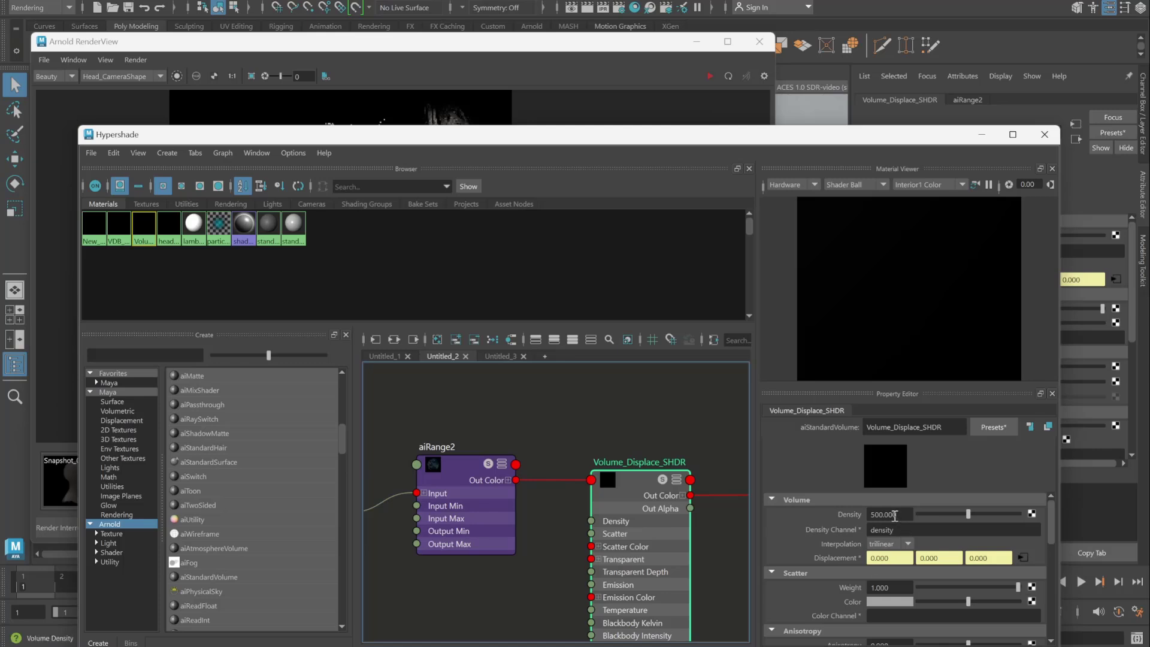
pyautogui.click(895, 514)
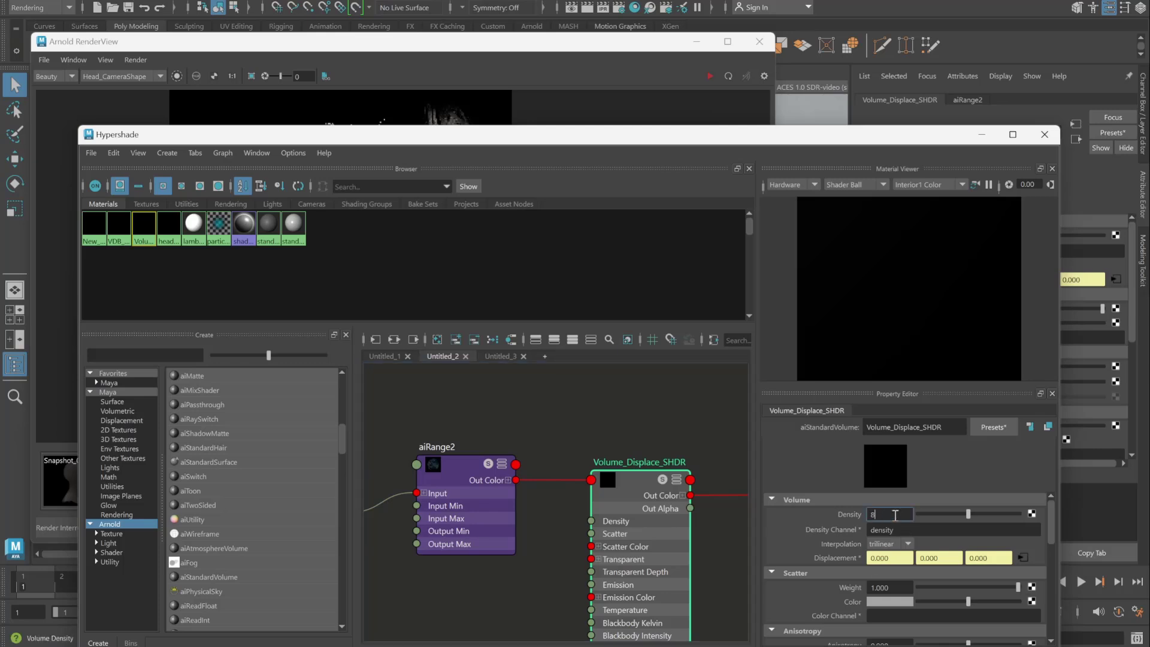
pyautogui.press('Return')
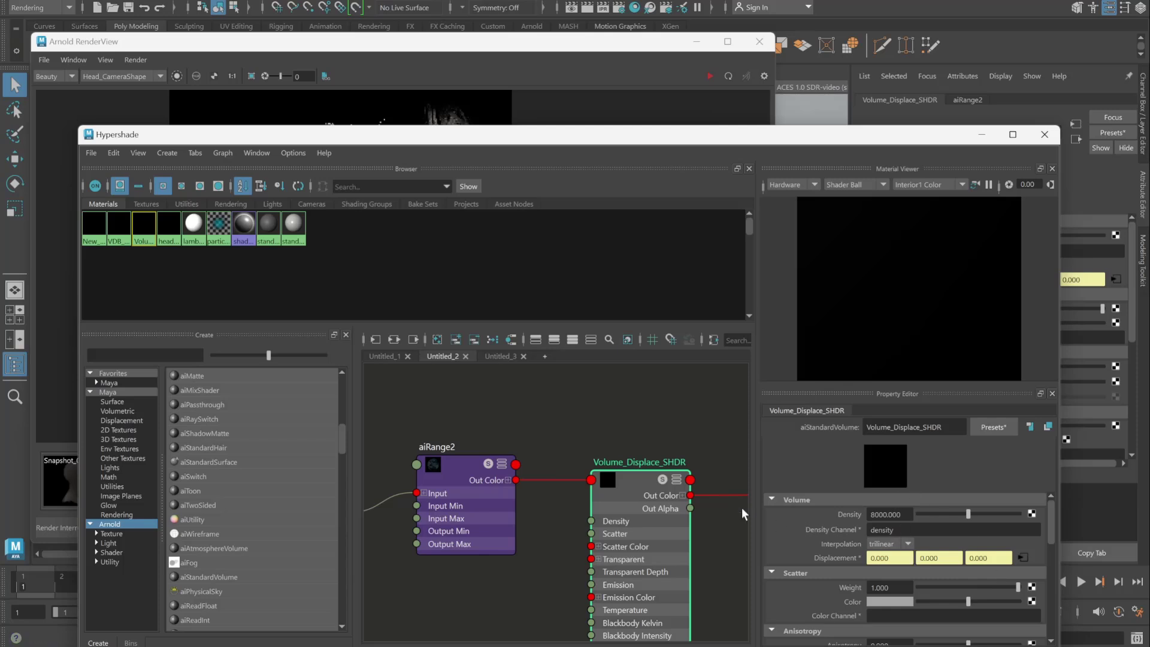
# Step: Bring the Arnold RenderView forward, run the render to check the denser volumes, and stop it
pyautogui.click(567, 51)
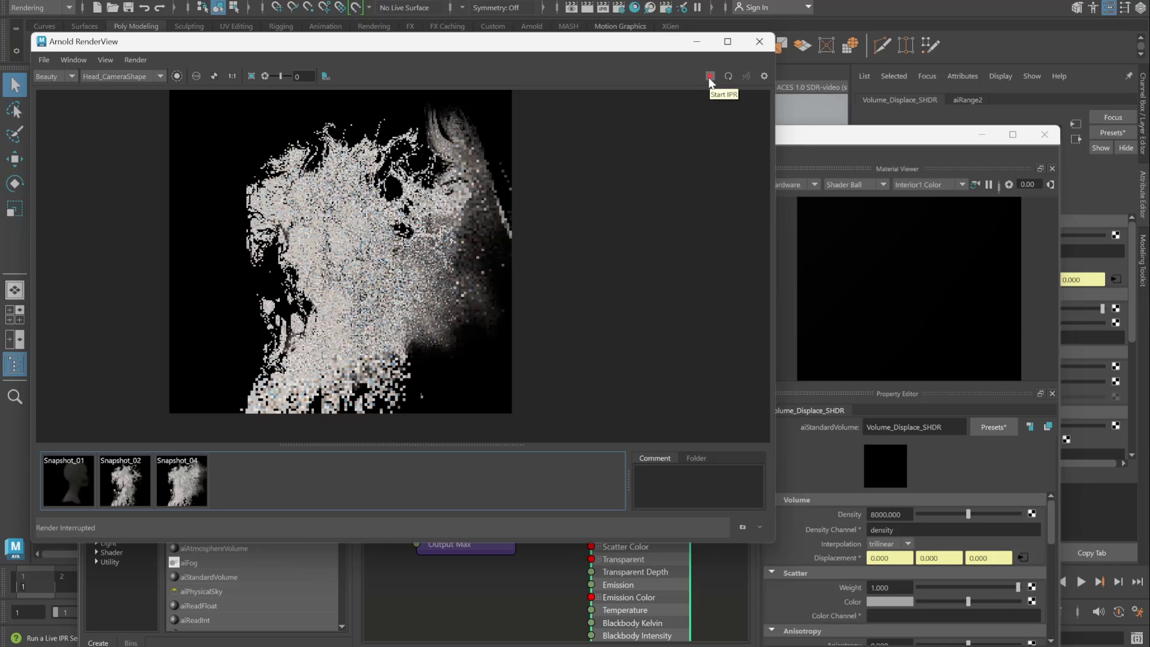
pyautogui.click(710, 77)
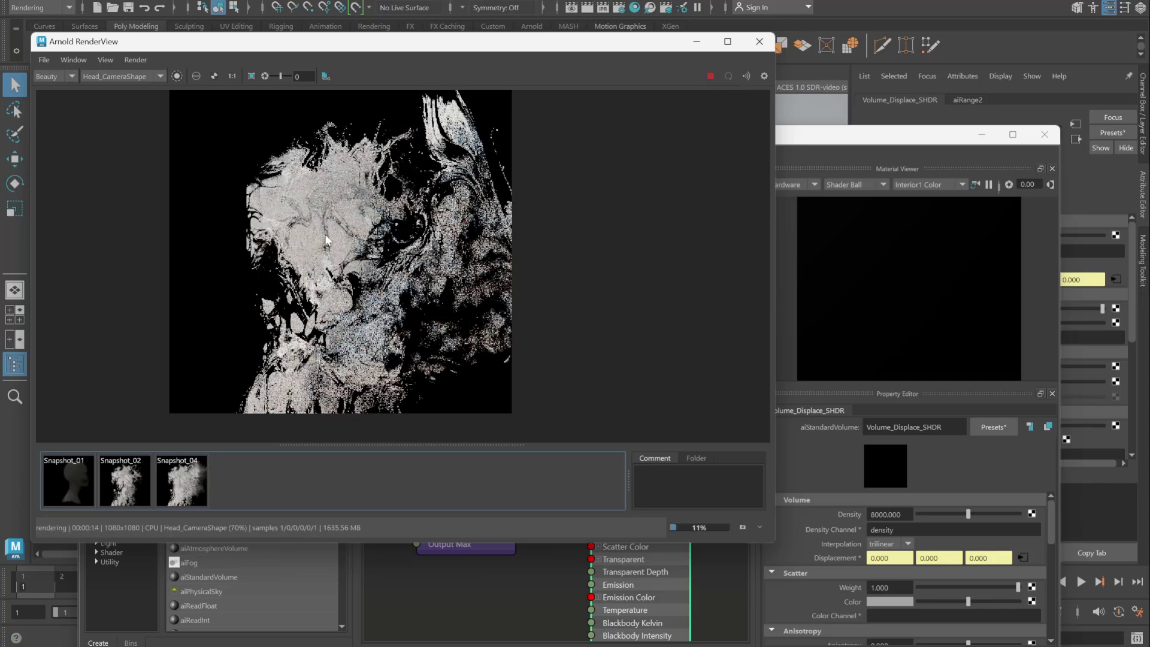
pyautogui.click(710, 76)
# Step: Return to the VDB shader's node graph in the Hypershade and copy the Image Name path of aiImage2
pyautogui.click(507, 592)
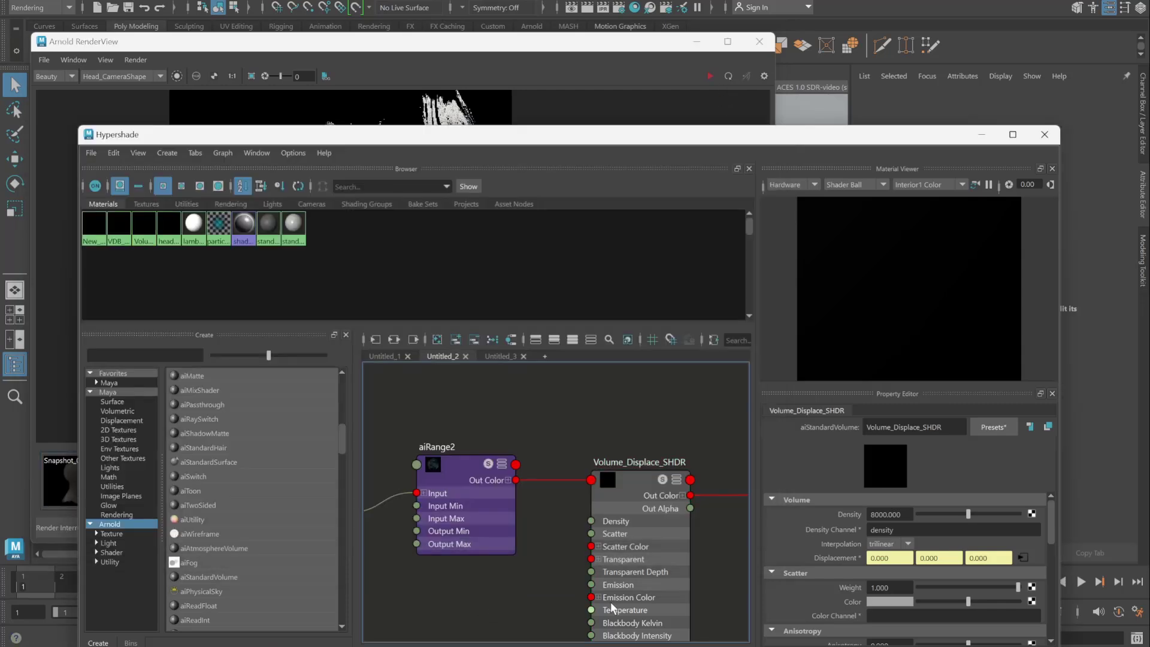
pyautogui.scroll(-3, 514, 598)
pyautogui.scroll(2, 458, 568)
pyautogui.scroll(-2, 458, 568)
pyautogui.scroll(4, 533, 593)
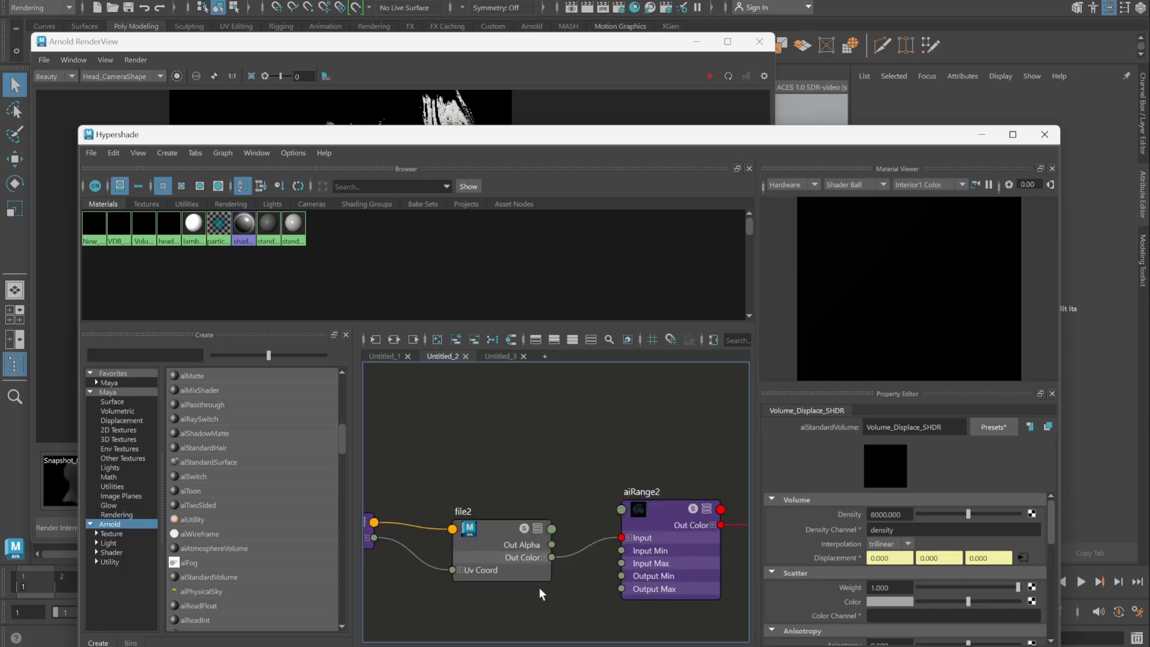
pyautogui.click(500, 356)
pyautogui.scroll(4, 469, 558)
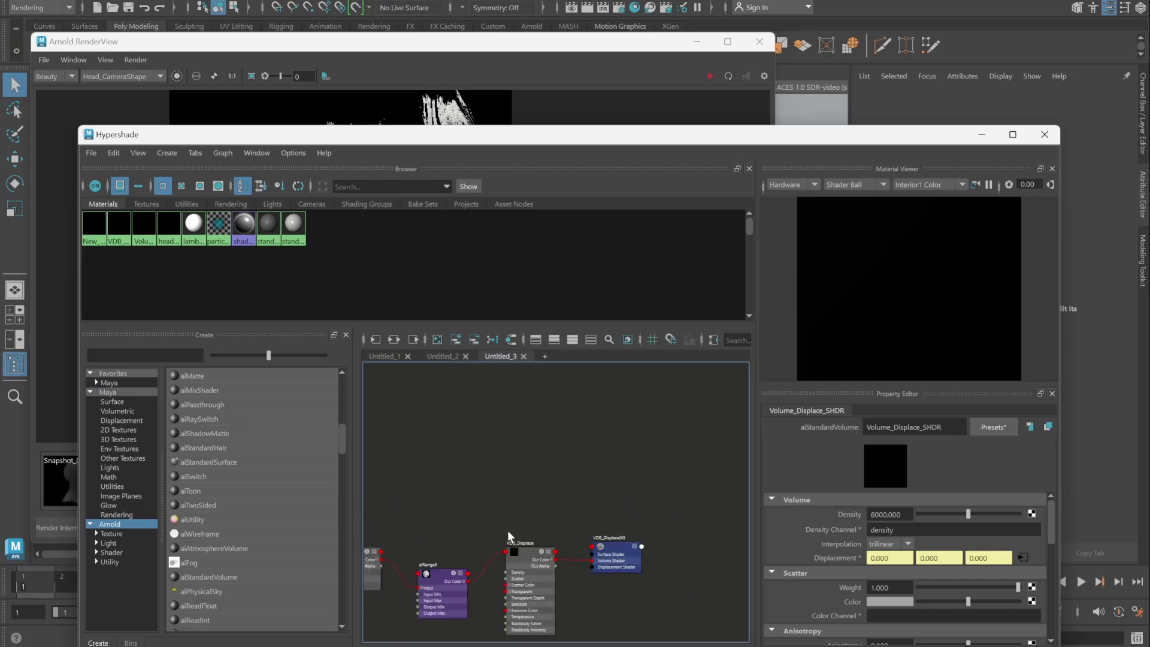
pyautogui.click(393, 435)
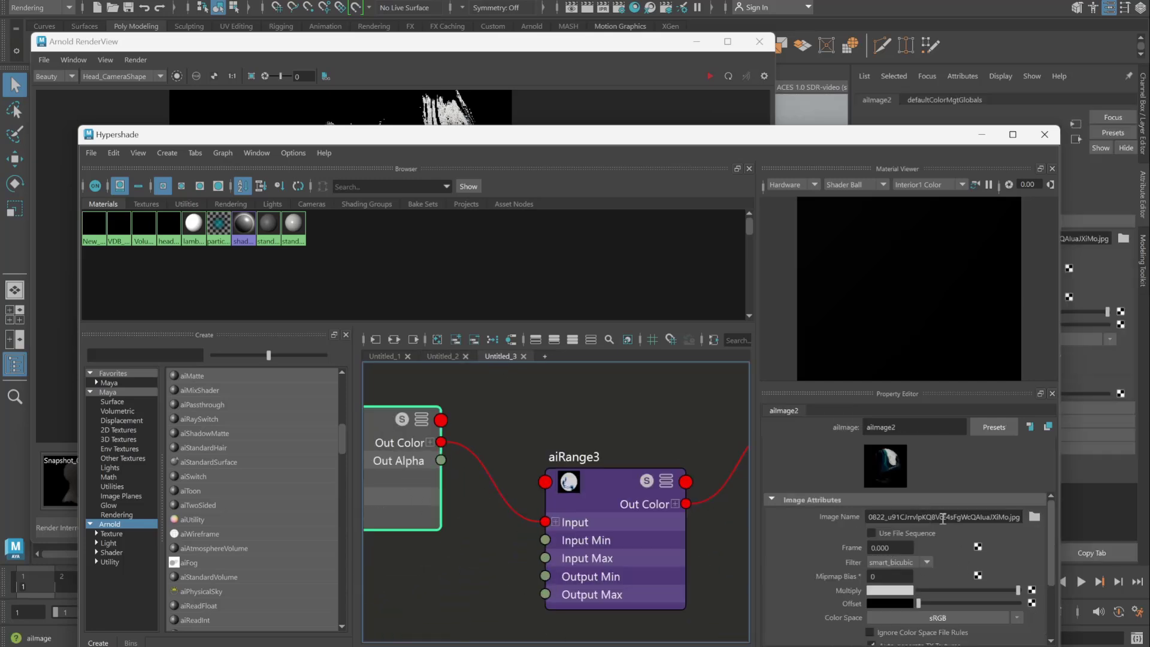
pyautogui.tripleClick(953, 523)
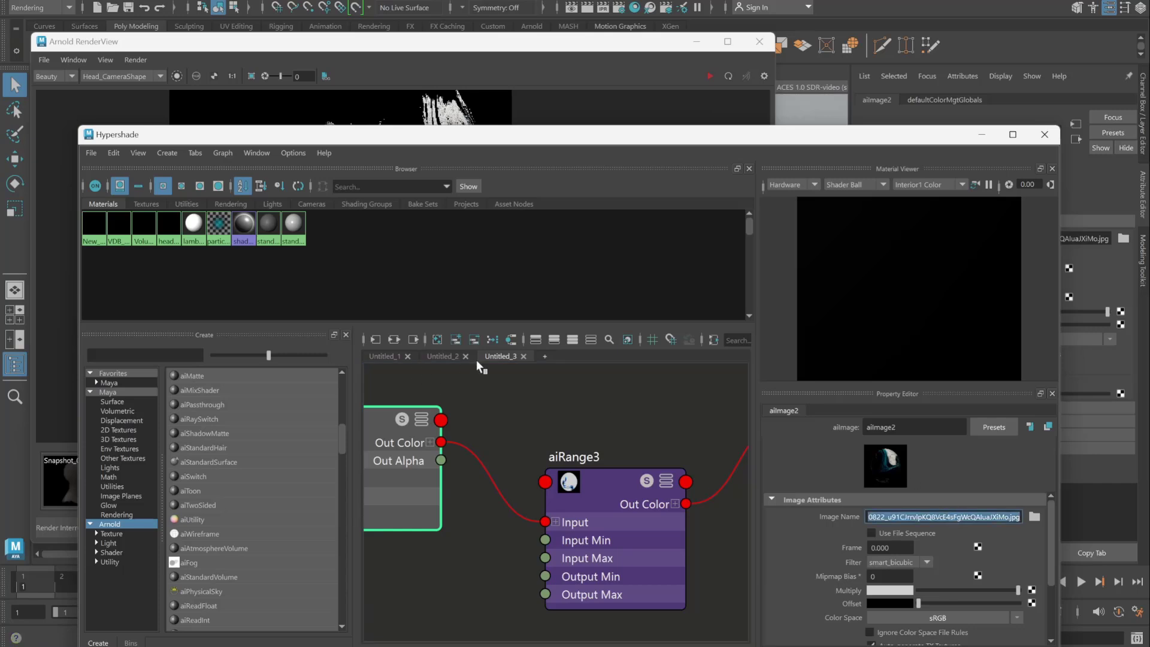
# Step: Replace the Image Name of file2 in the head volume's node graph with the image path copied from aiImage2
pyautogui.click(442, 356)
pyautogui.scroll(-2, 548, 516)
pyautogui.click(530, 508)
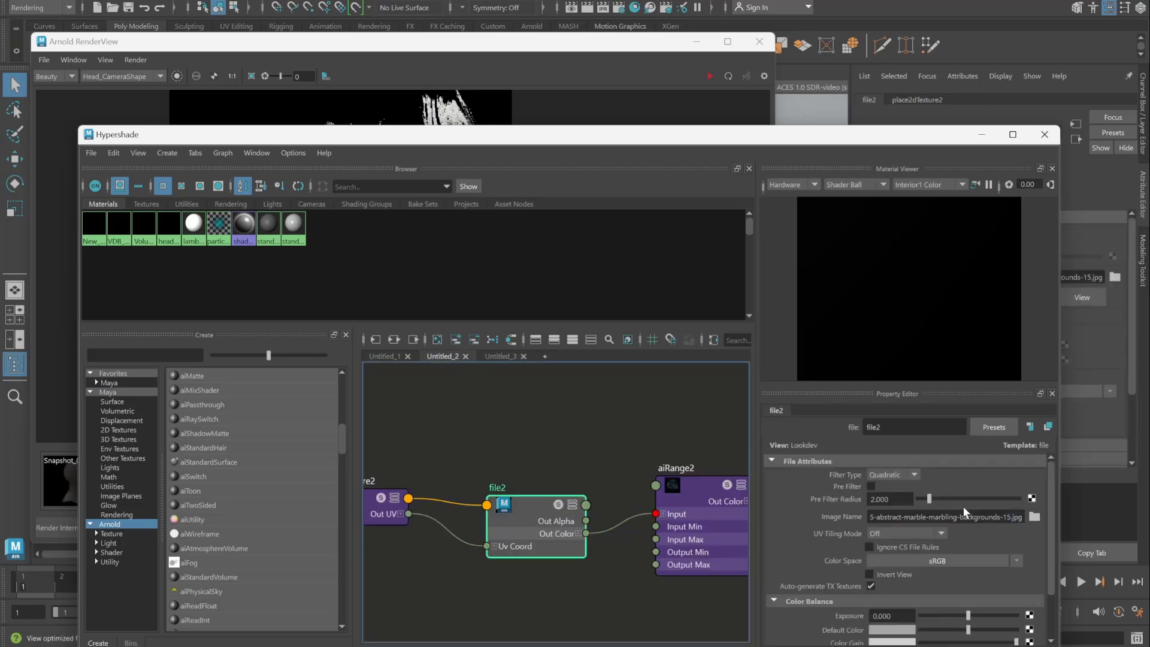
pyautogui.click(931, 516)
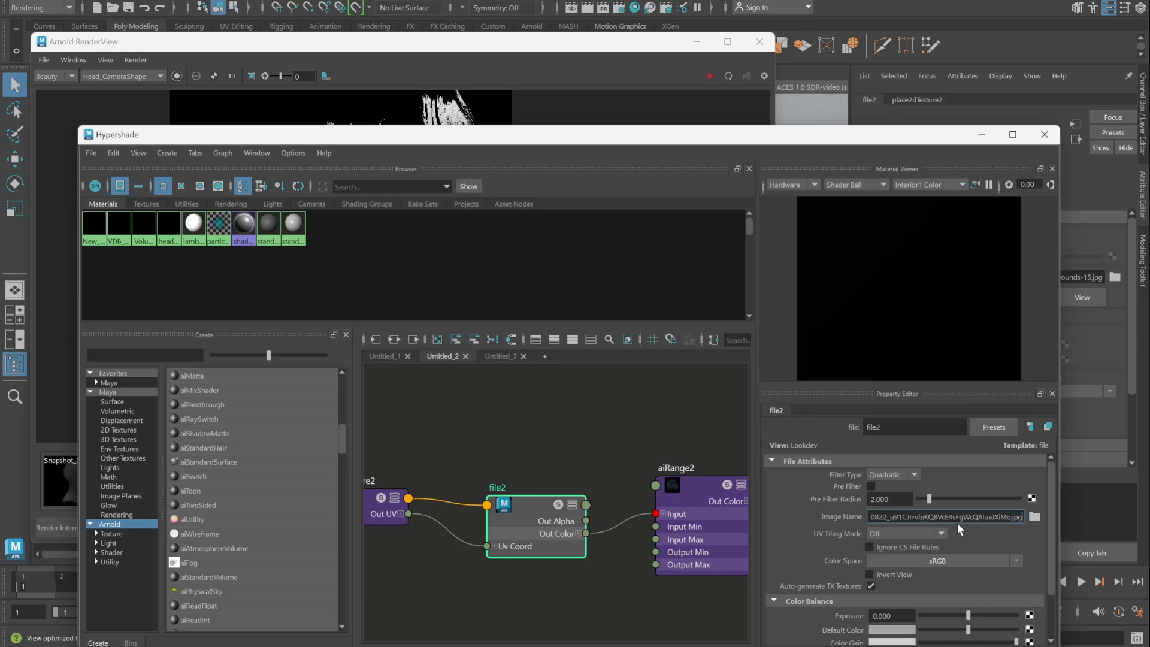
pyautogui.press('Return')
# Step: Move the RenderView aside, store a snapshot of the current render, and re-render by updating the full scene
pyautogui.click(485, 53)
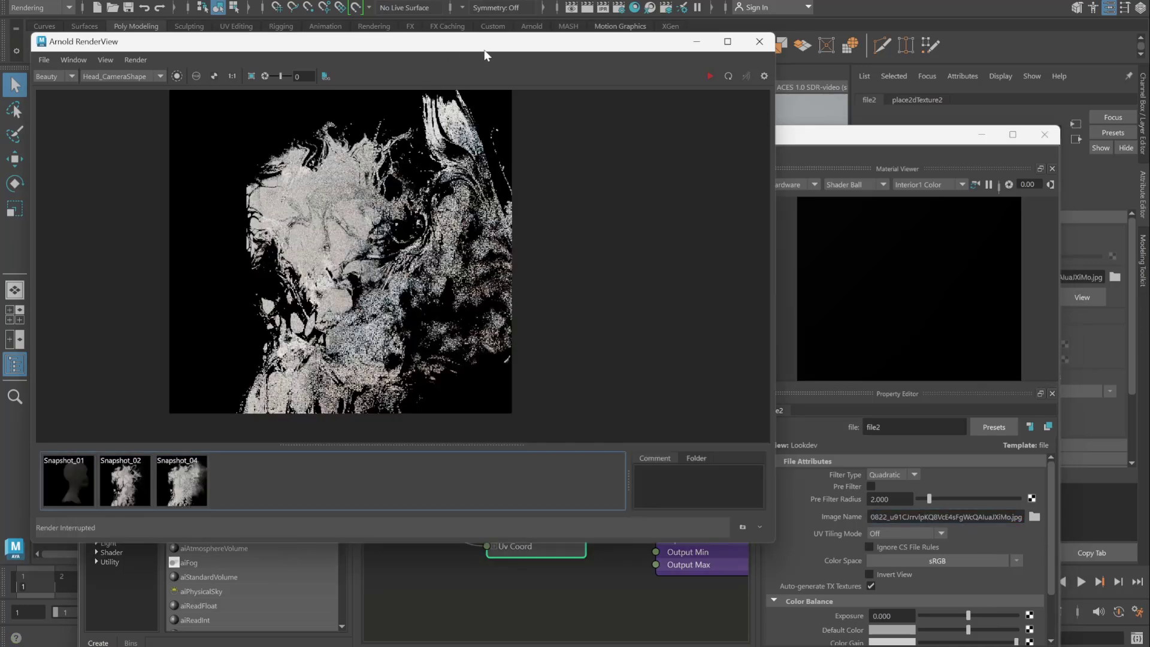
pyautogui.moveTo(485, 55); pyautogui.dragTo(625, 111)
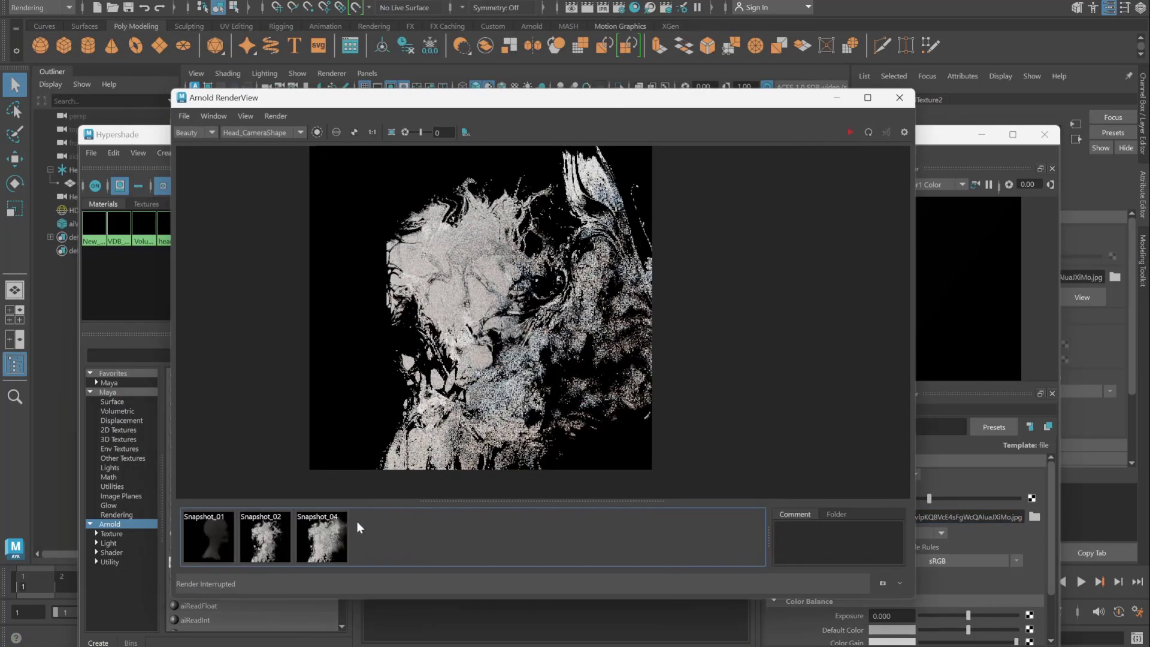
pyautogui.click(883, 584)
pyautogui.click(276, 115)
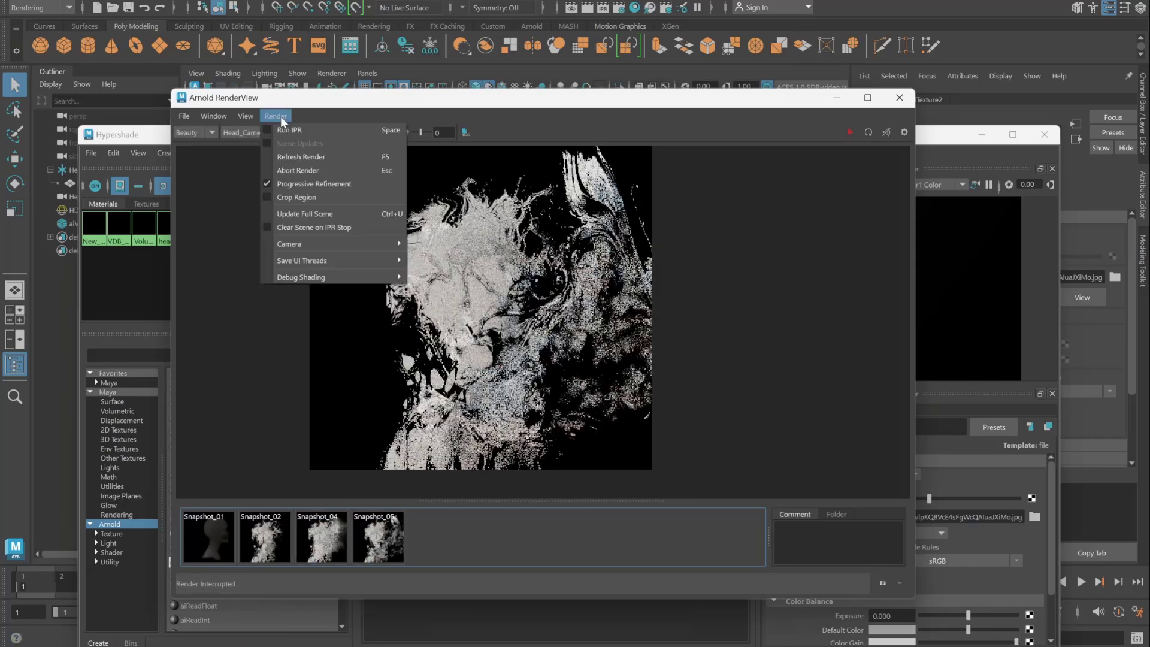
pyautogui.click(317, 217)
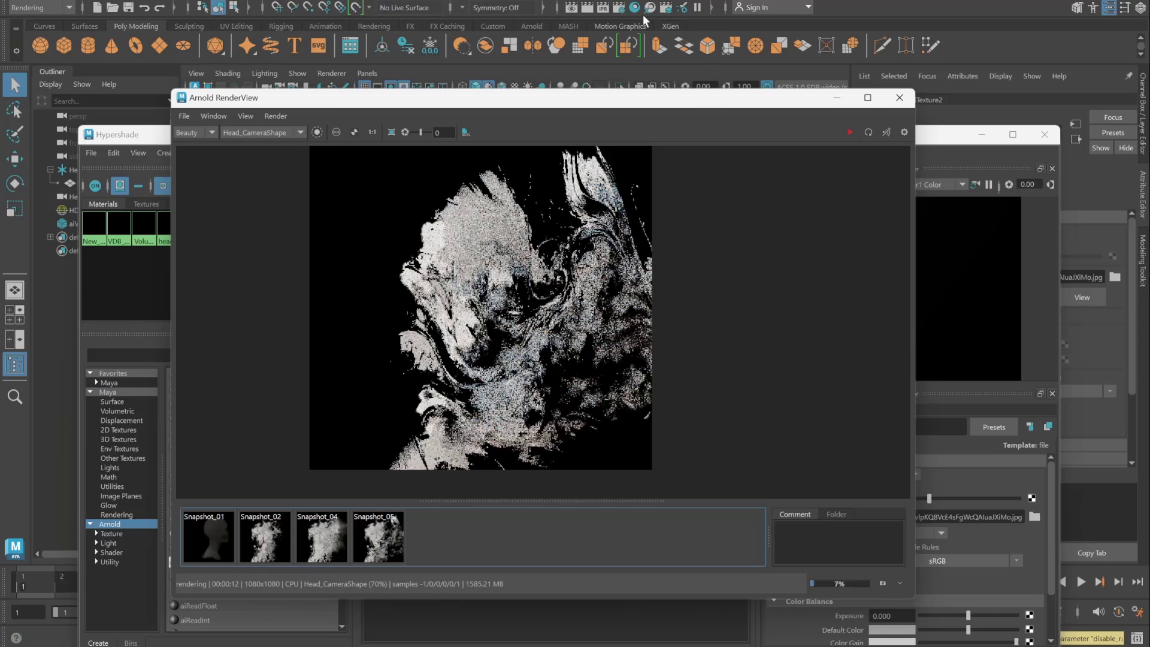
# Step: Check the Arnold sampling and ray depth values in the Render Settings, close them, and inspect the updated render's detail
pyautogui.click(618, 11)
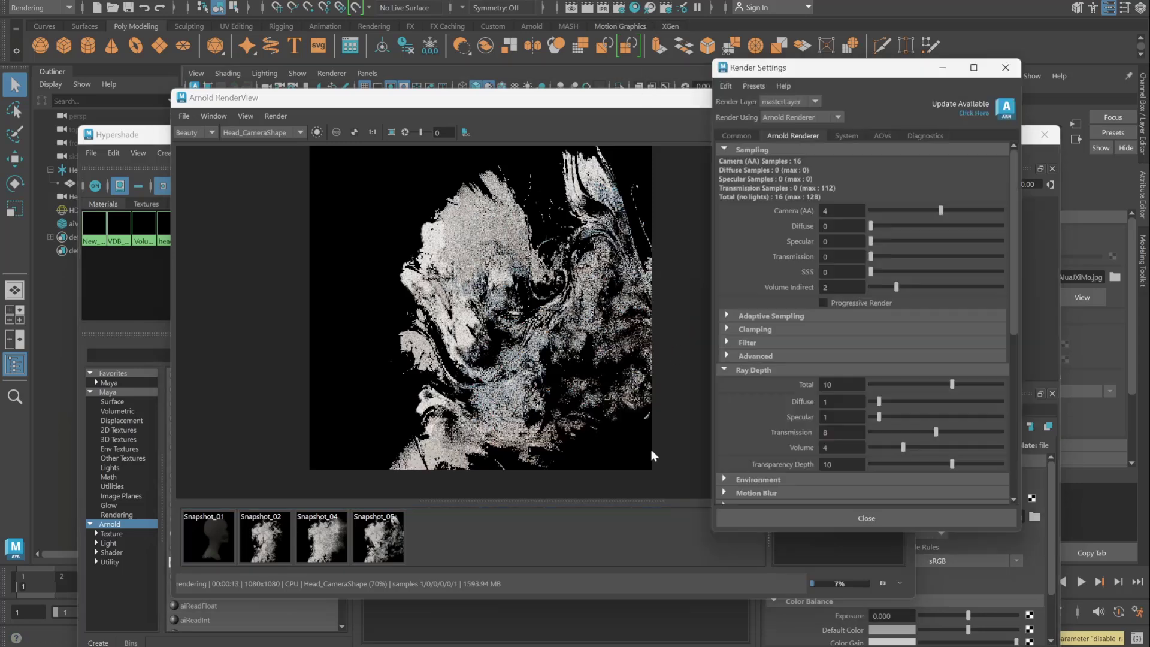
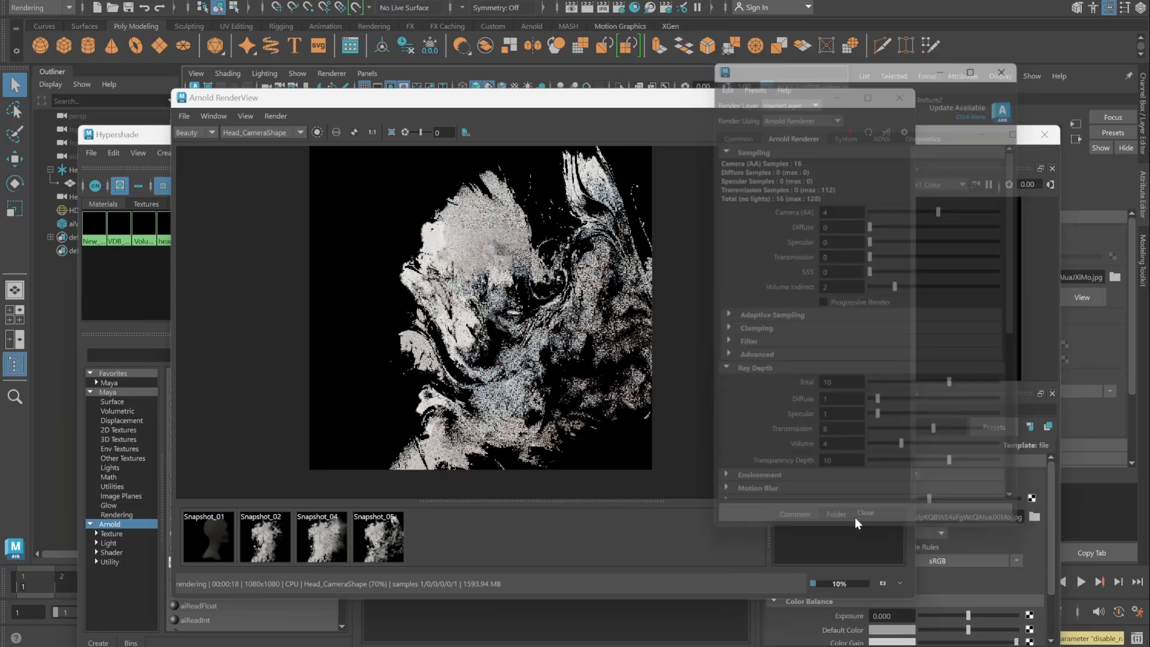
pyautogui.scroll(3, 595, 317)
pyautogui.scroll(-3, 596, 317)
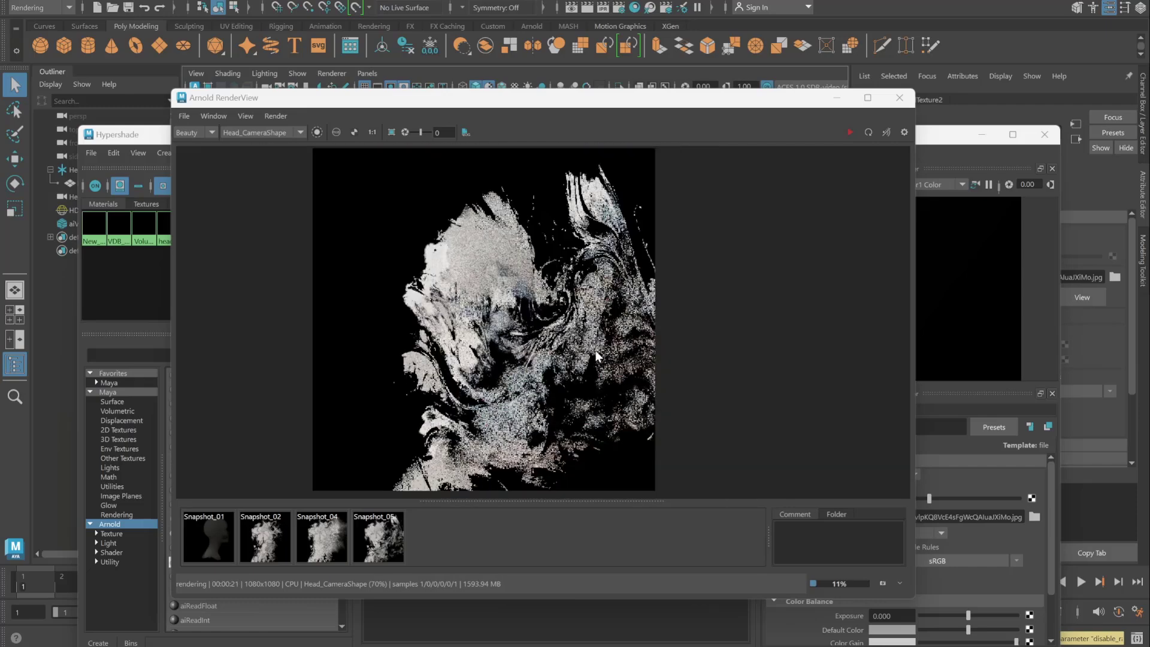
pyautogui.scroll(2, 422, 195)
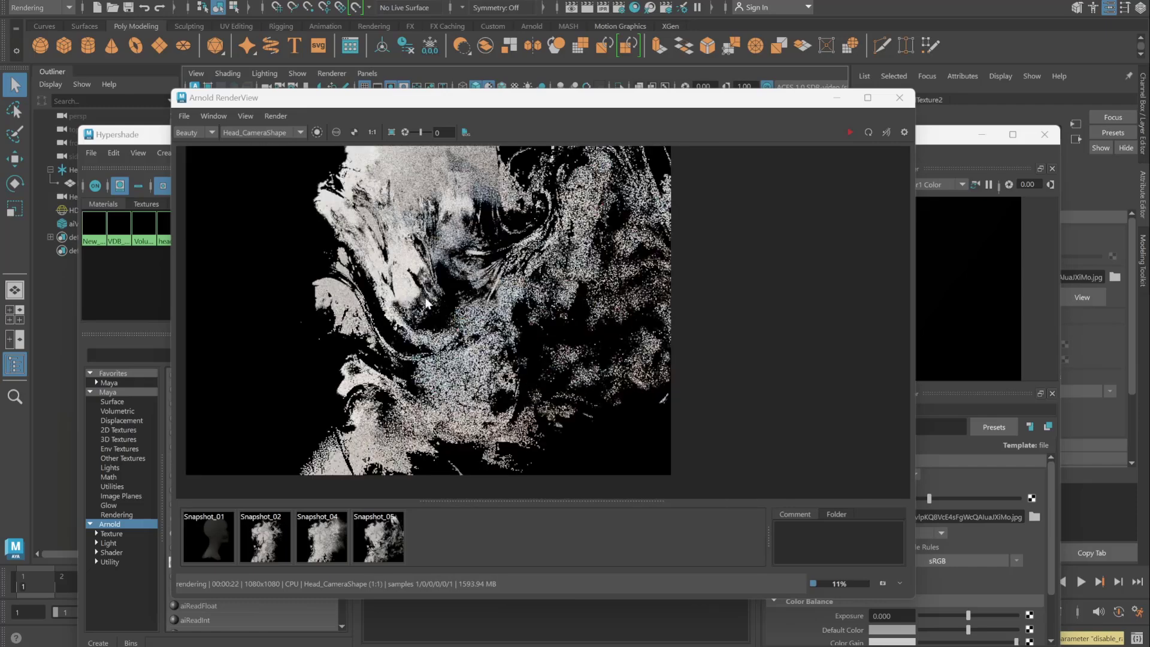
pyautogui.scroll(-2, 832, 272)
pyautogui.scroll(1, 761, 240)
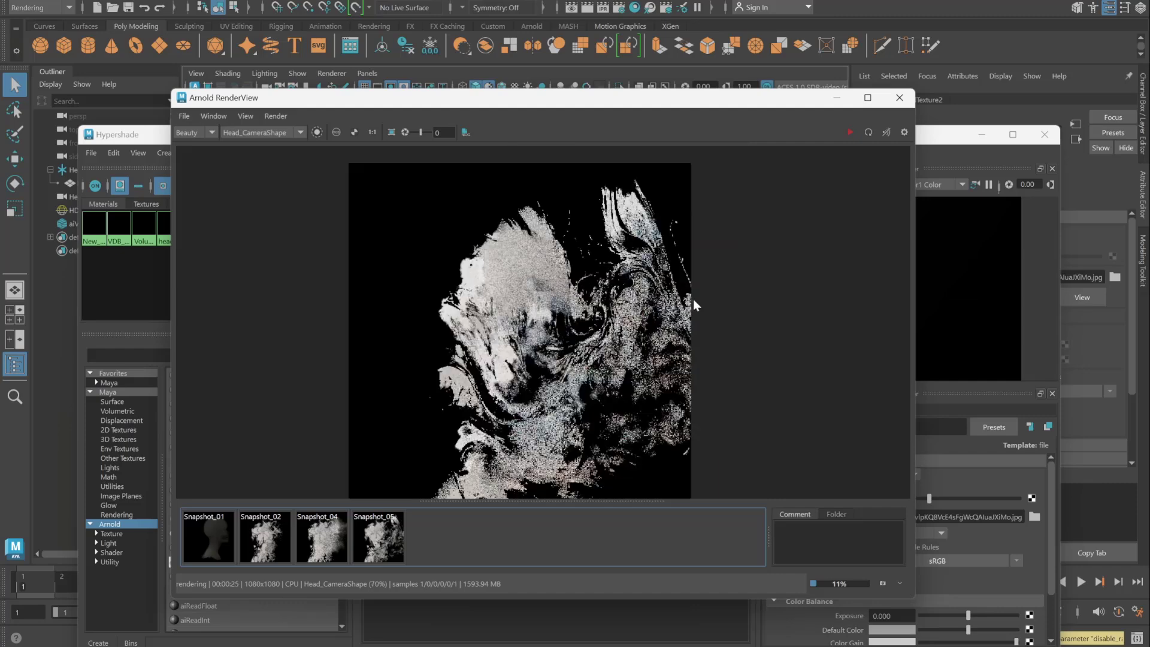
pyautogui.moveTo(554, 233); pyautogui.dragTo(513, 209, button='middle')
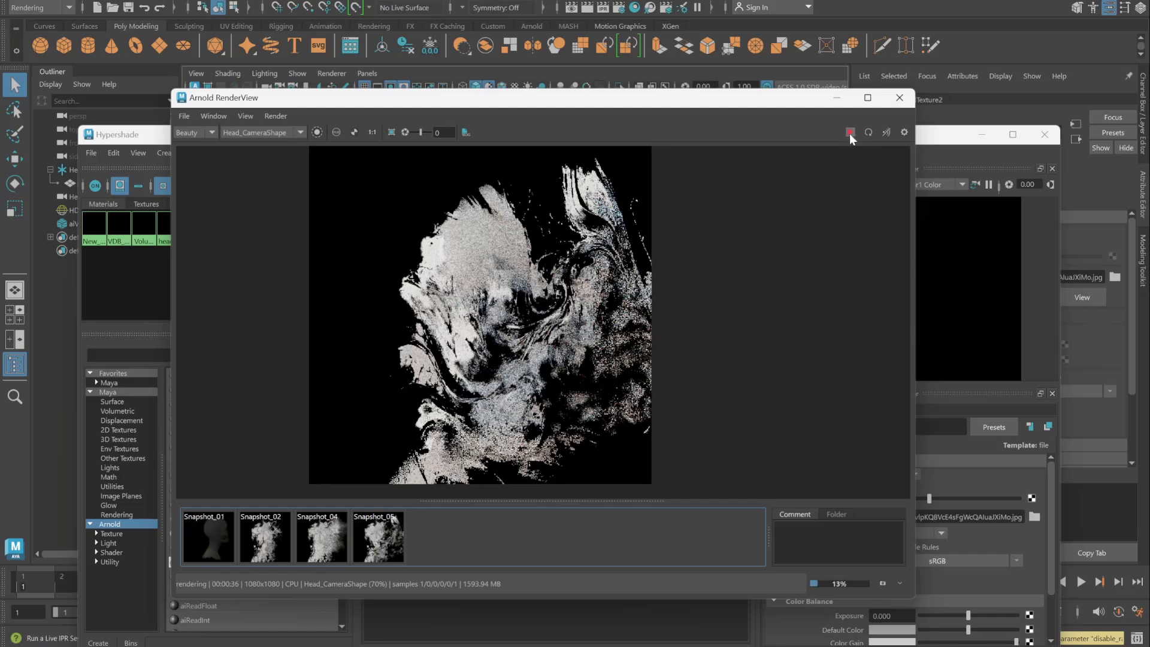
# Step: Stop the running render and connect aiRange3 to the Scatter Color of VDB_Displace in the VDB shader's node graph
pyautogui.click(851, 133)
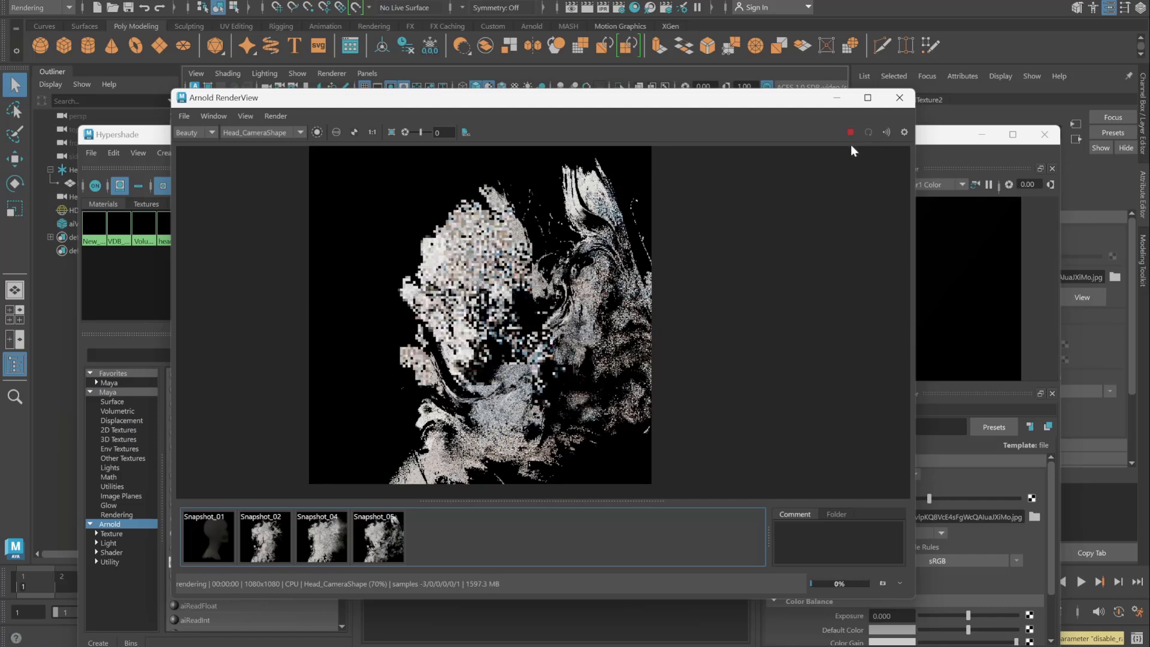
pyautogui.click(126, 136)
pyautogui.scroll(-2, 475, 509)
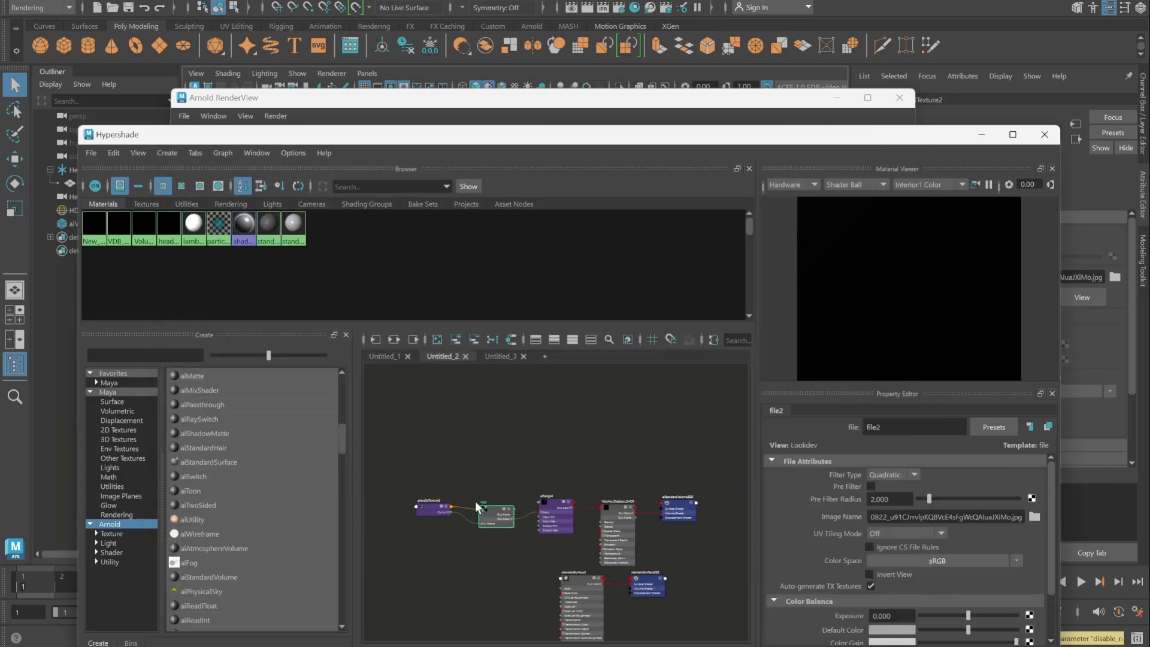
pyautogui.click(502, 358)
pyautogui.press('f')
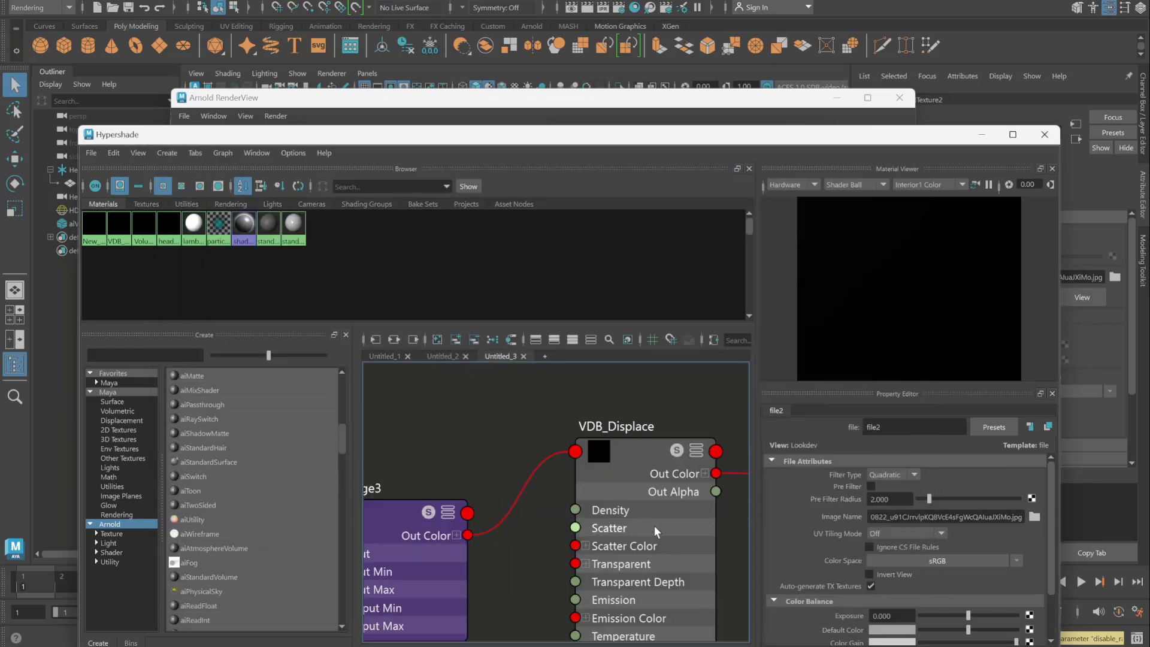
pyautogui.scroll(-2, 617, 518)
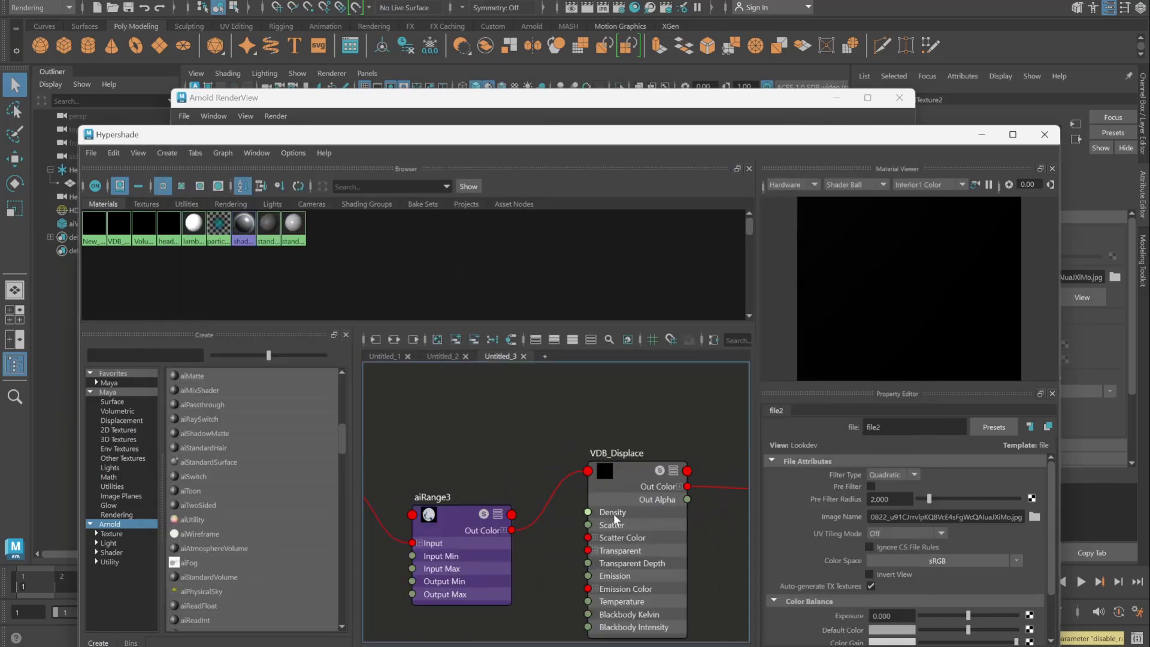
pyautogui.click(632, 475)
pyautogui.click(454, 520)
pyautogui.click(623, 473)
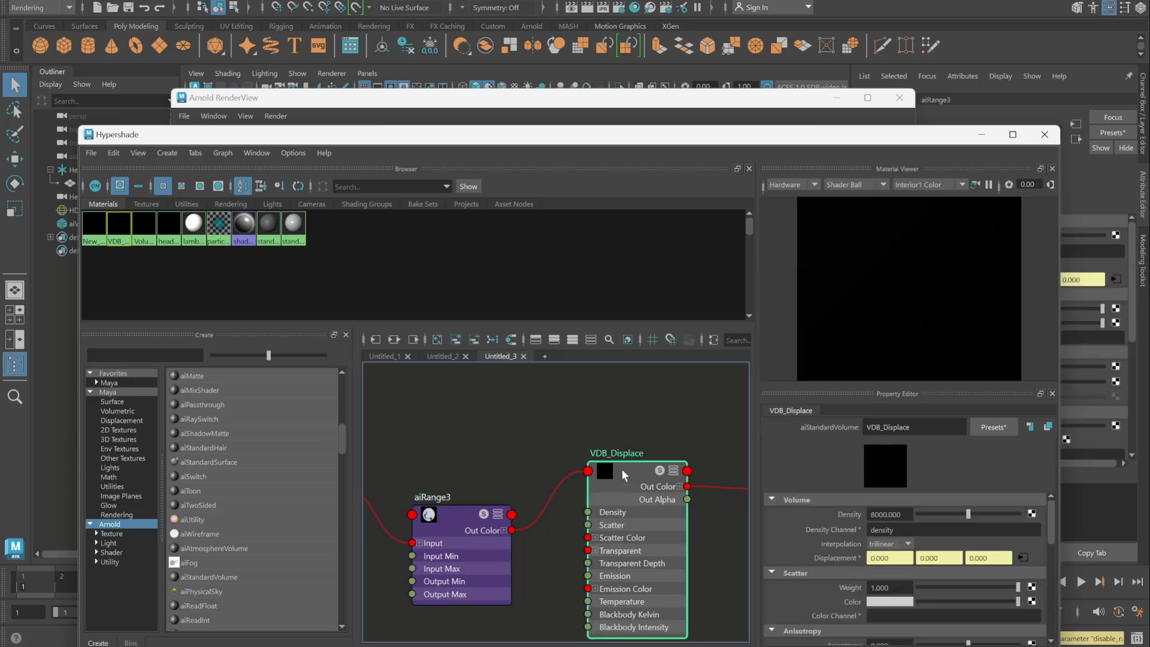
pyautogui.scroll(-1, 781, 580)
pyautogui.moveTo(455, 521); pyautogui.dragTo(805, 575, button='middle')
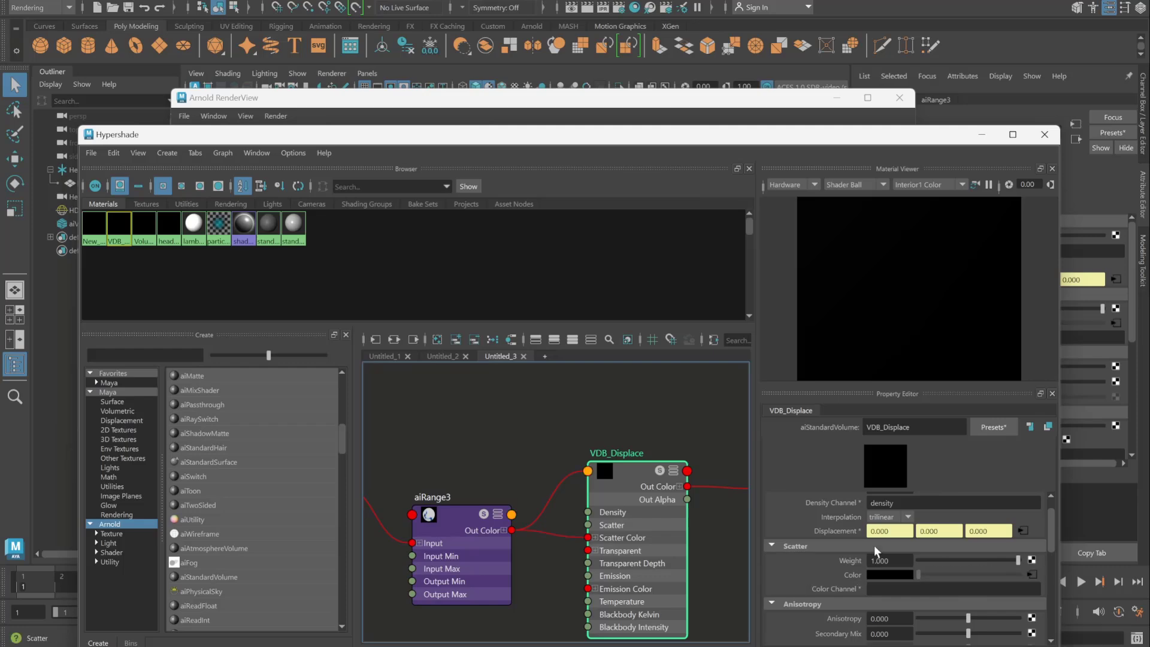
# Step: Return to the RenderView, re-render from Head_Camera, inspect the coloured explosion volume closely, and stop the render
pyautogui.click(504, 102)
pyautogui.click(398, 542)
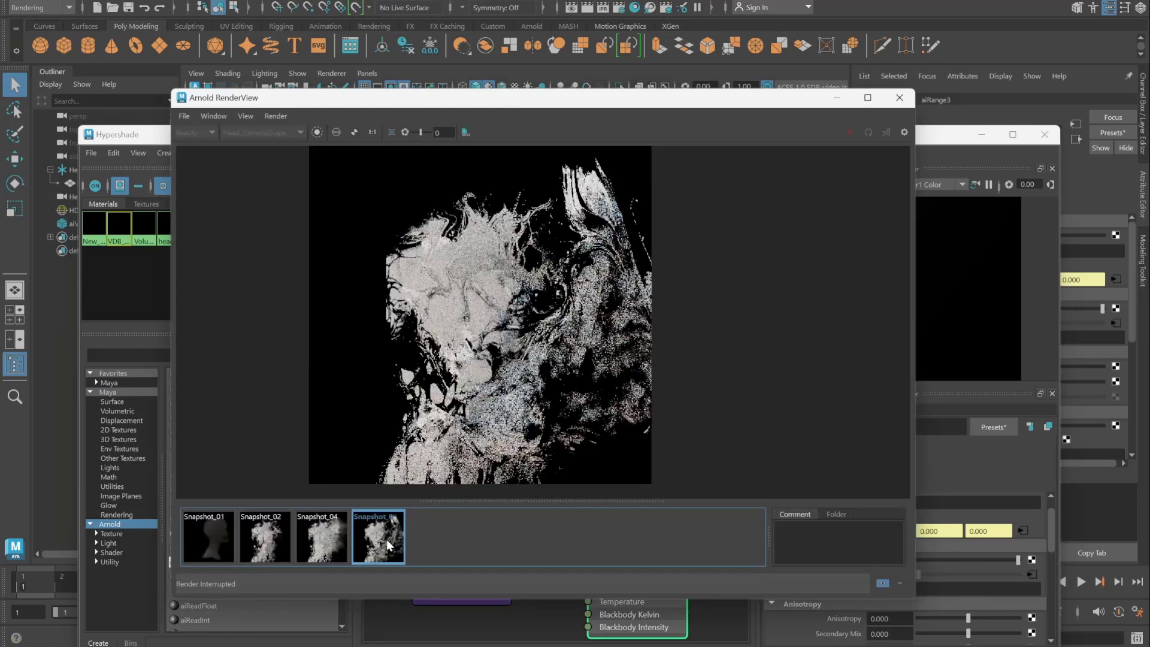
pyautogui.click(850, 131)
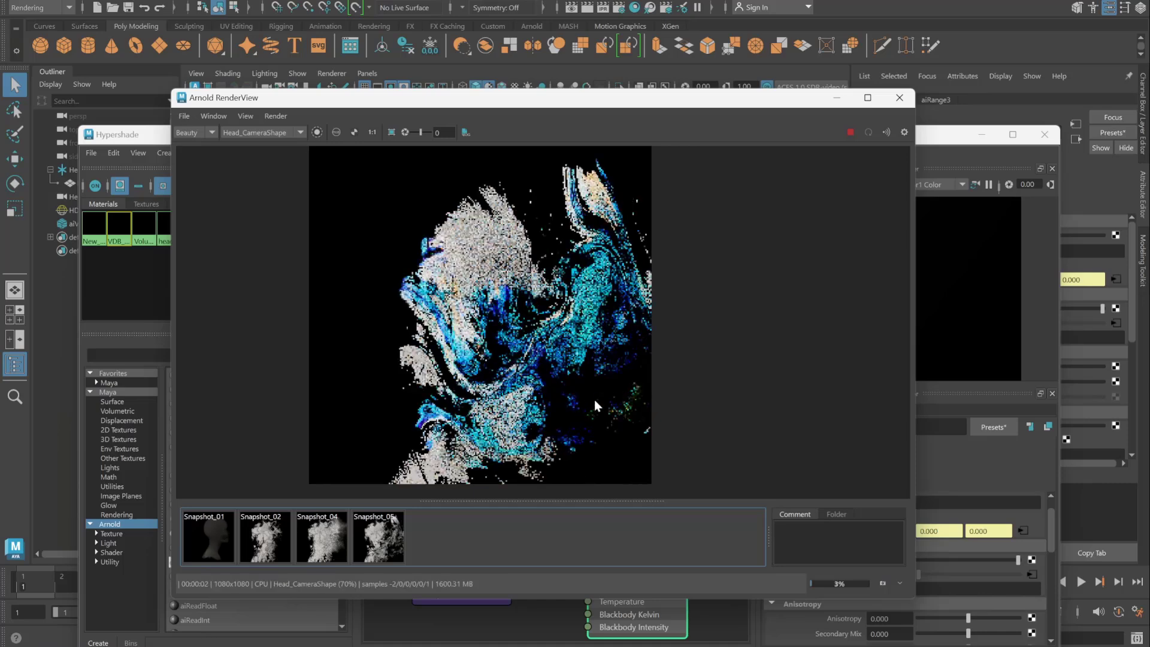
pyautogui.scroll(-1, 581, 406)
pyautogui.scroll(1, 593, 411)
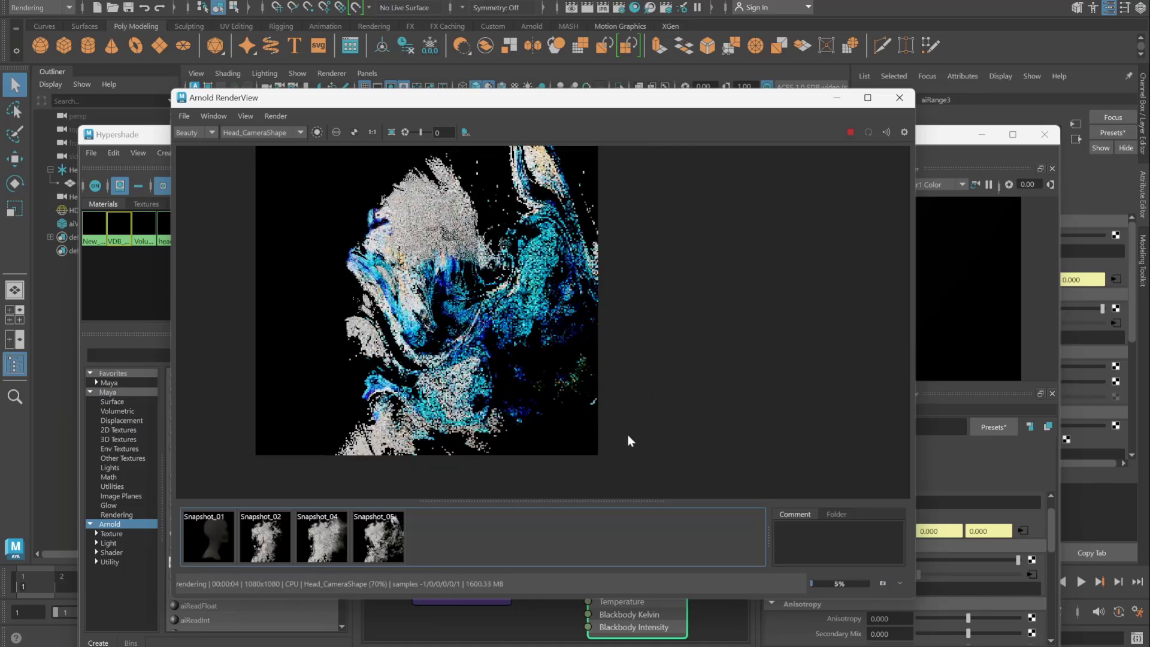
pyautogui.scroll(-2, 629, 443)
pyautogui.scroll(1, 627, 450)
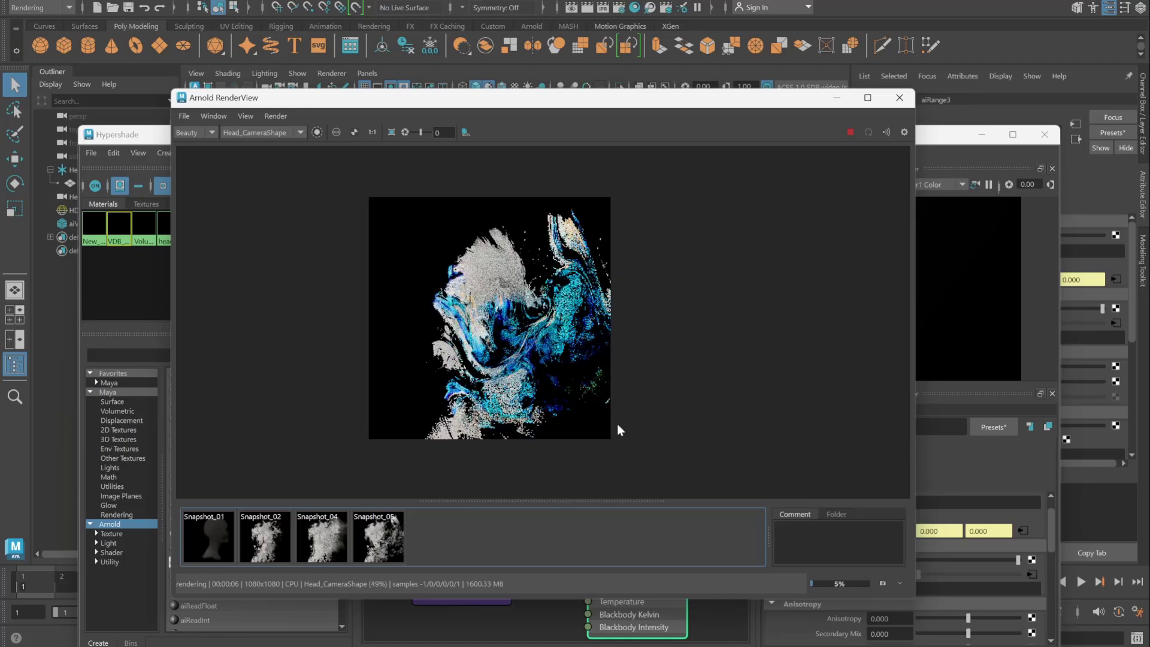
pyautogui.scroll(1, 600, 433)
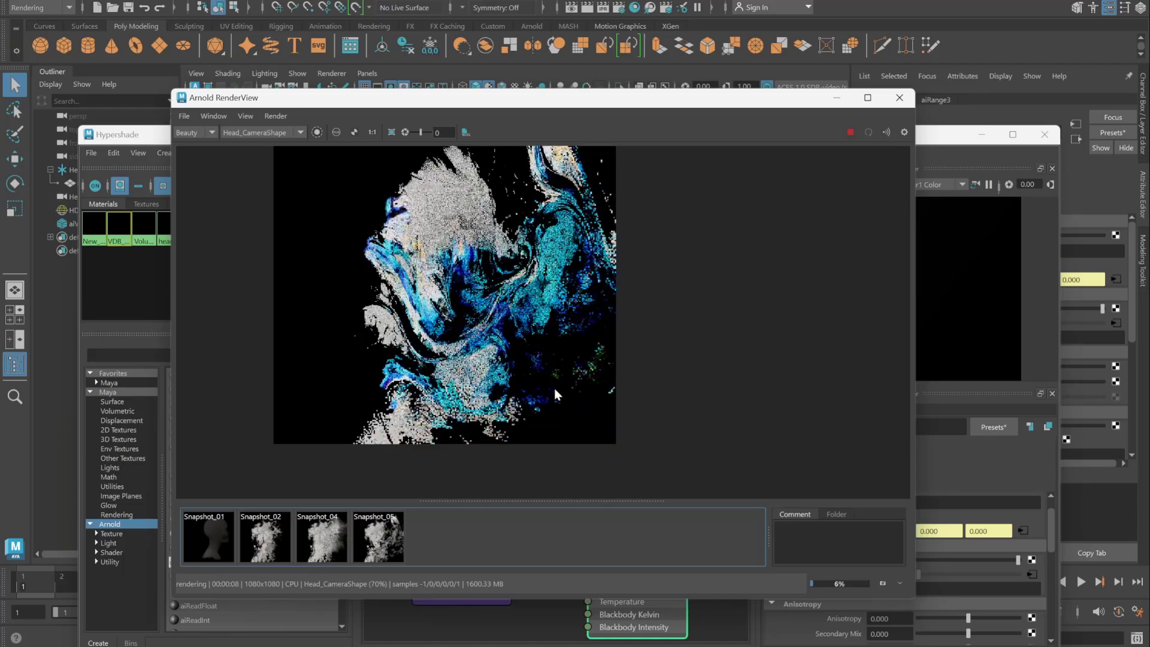
pyautogui.moveTo(647, 313); pyautogui.dragTo(685, 351, button='middle')
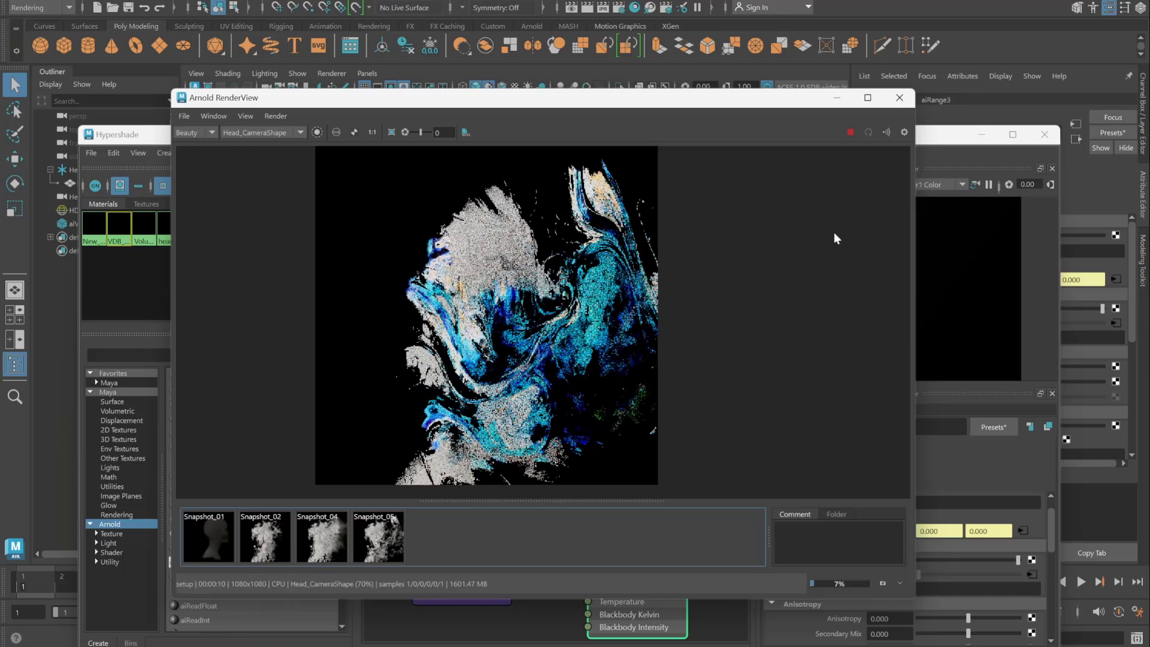
pyautogui.click(850, 132)
# Step: Connect aiRange2 to the Scatter Color of Volume_Displace_SHDR in the head volume's node graph, and run a short test render
pyautogui.click(552, 631)
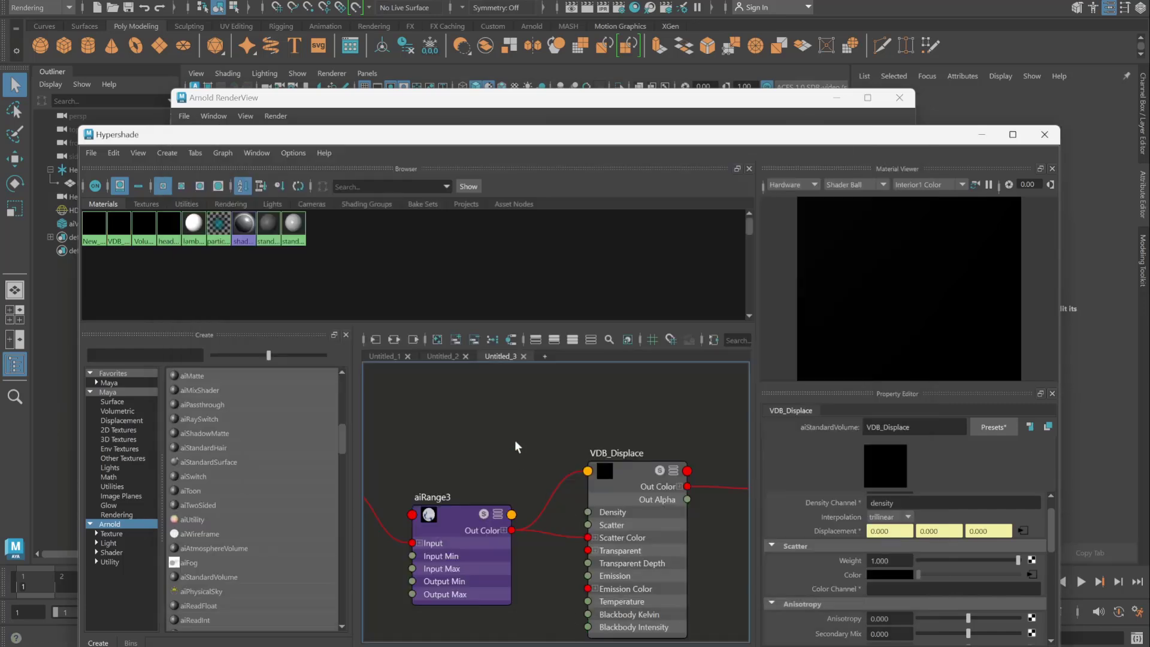
pyautogui.click(444, 356)
pyautogui.scroll(3, 539, 515)
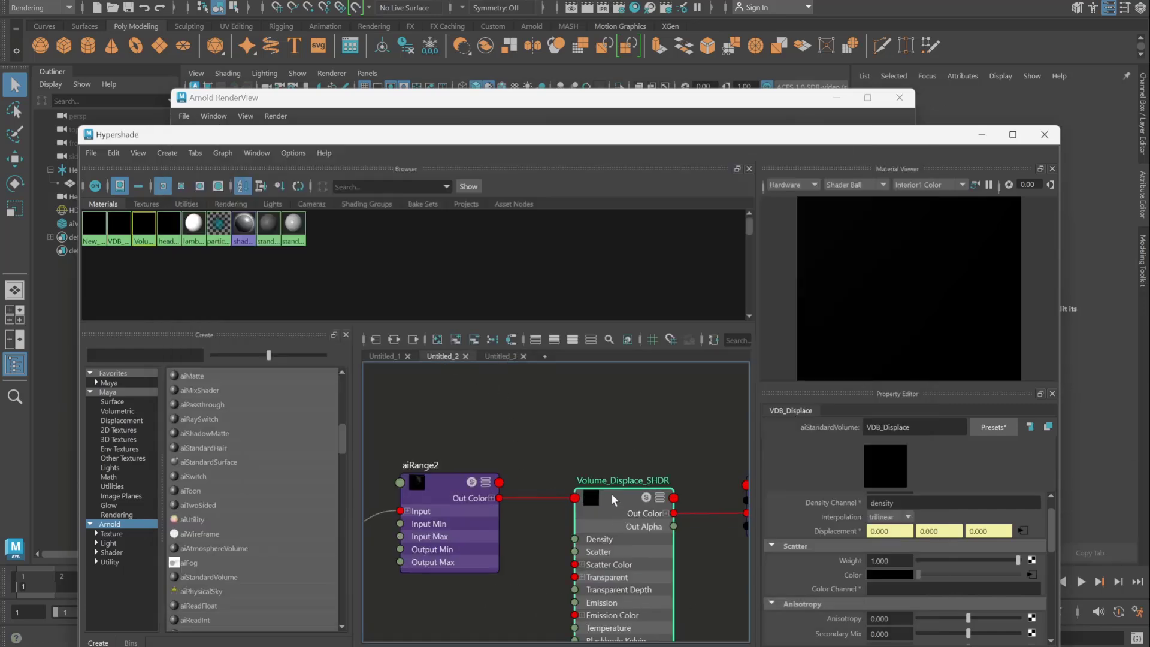
pyautogui.moveTo(499, 498); pyautogui.dragTo(575, 564)
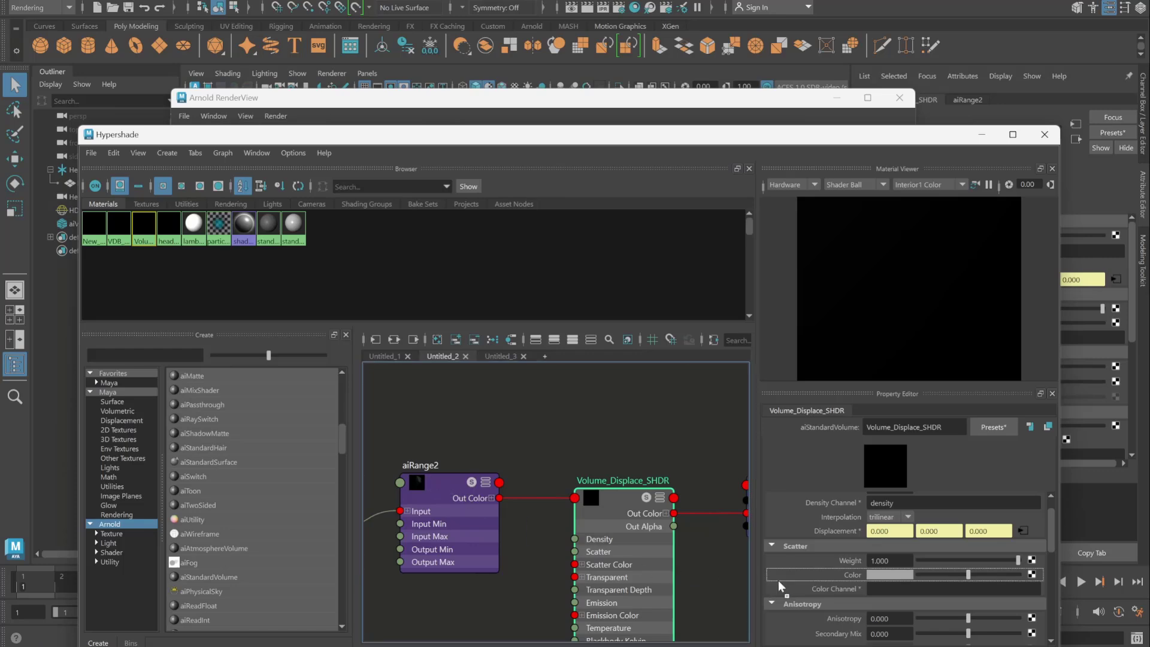
pyautogui.click(546, 121)
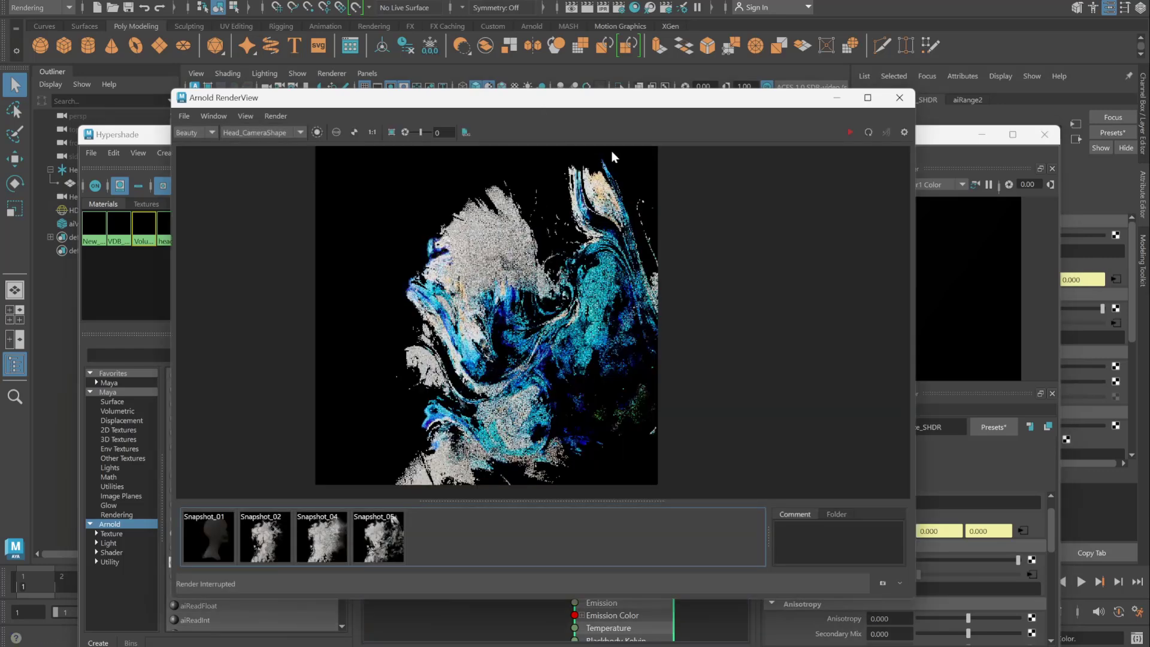
pyautogui.click(848, 133)
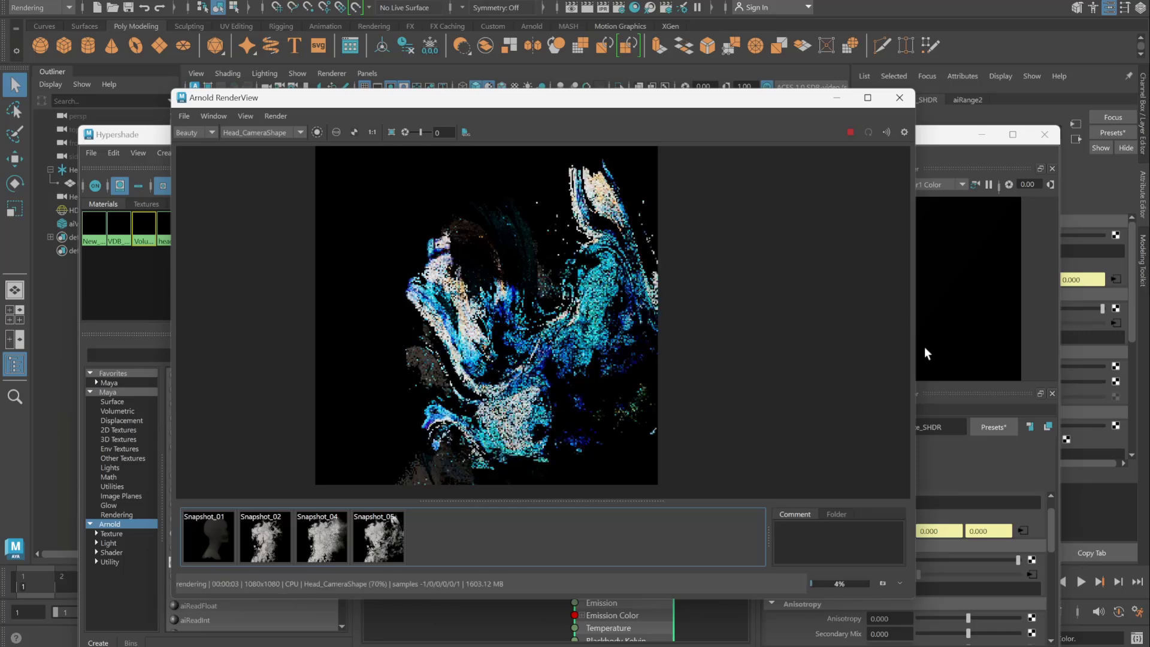
pyautogui.click(849, 133)
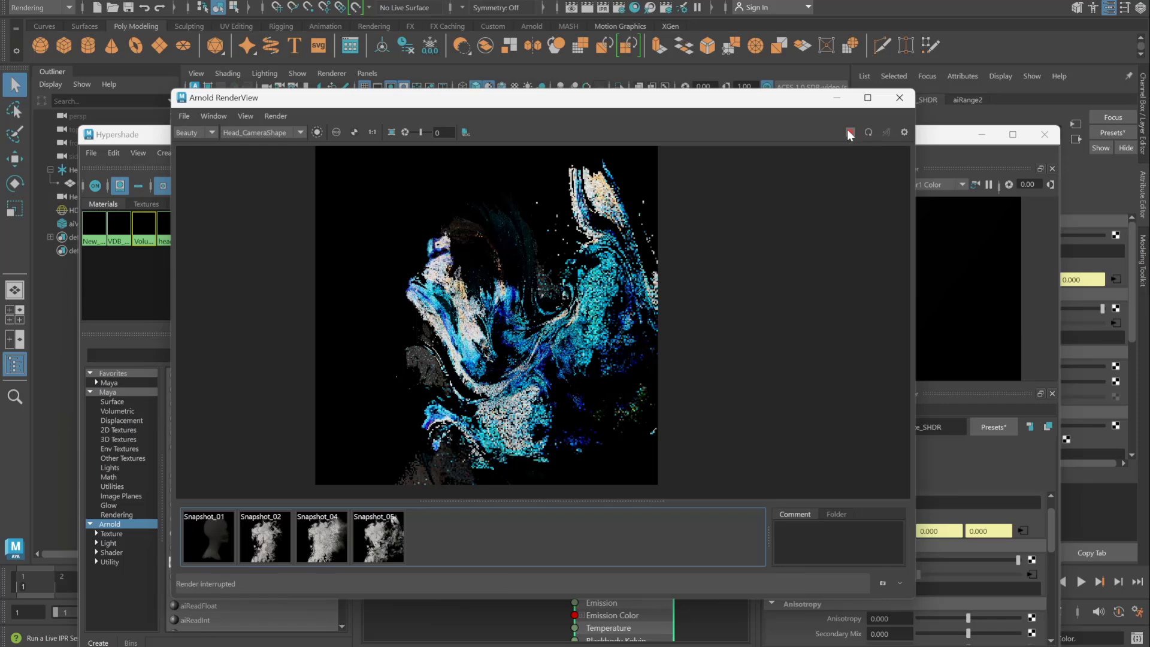
# Step: Minimize the RenderView and Hypershade, switch the viewport to the persp camera, and orbit to the front of the head
pyautogui.click(837, 99)
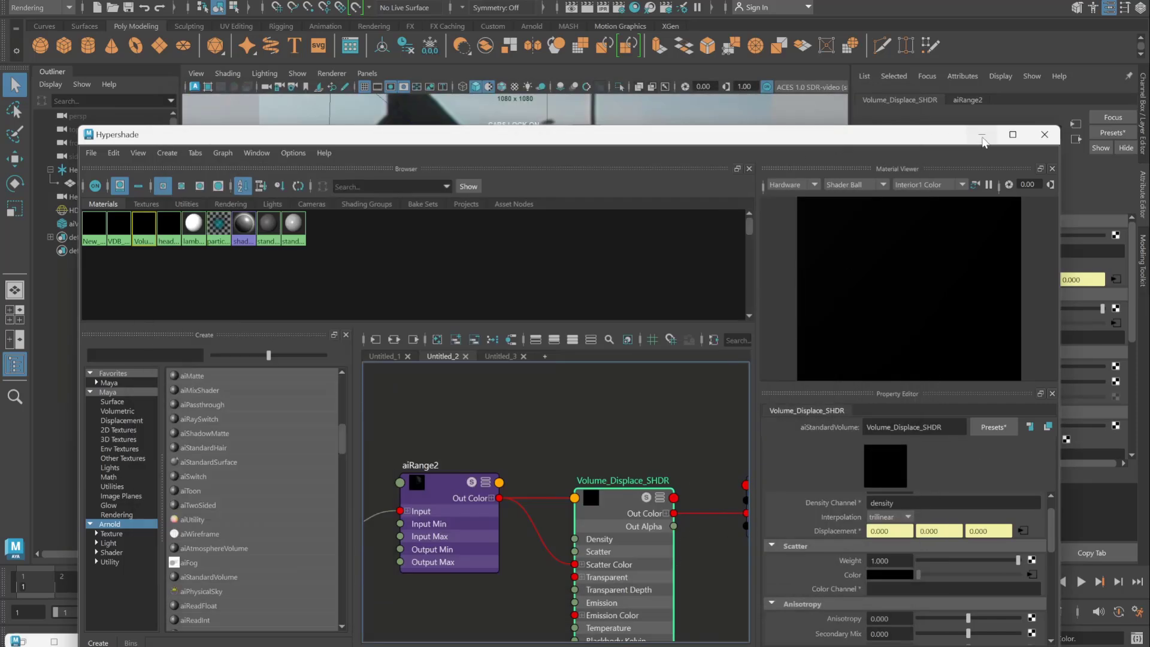
pyautogui.click(982, 136)
pyautogui.click(367, 73)
pyautogui.moveTo(442, 89)
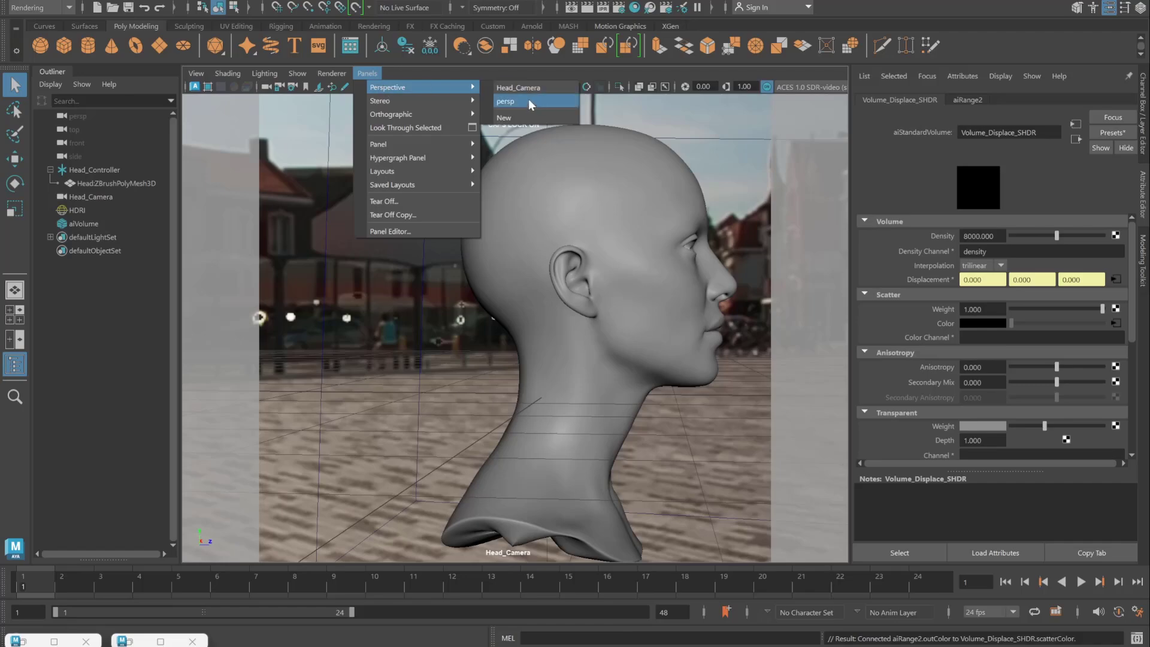
pyautogui.click(531, 105)
pyautogui.keyDown('alt'); pyautogui.moveTo(730, 367); pyautogui.dragTo(584, 339); pyautogui.keyUp('alt')
pyautogui.click(127, 640)
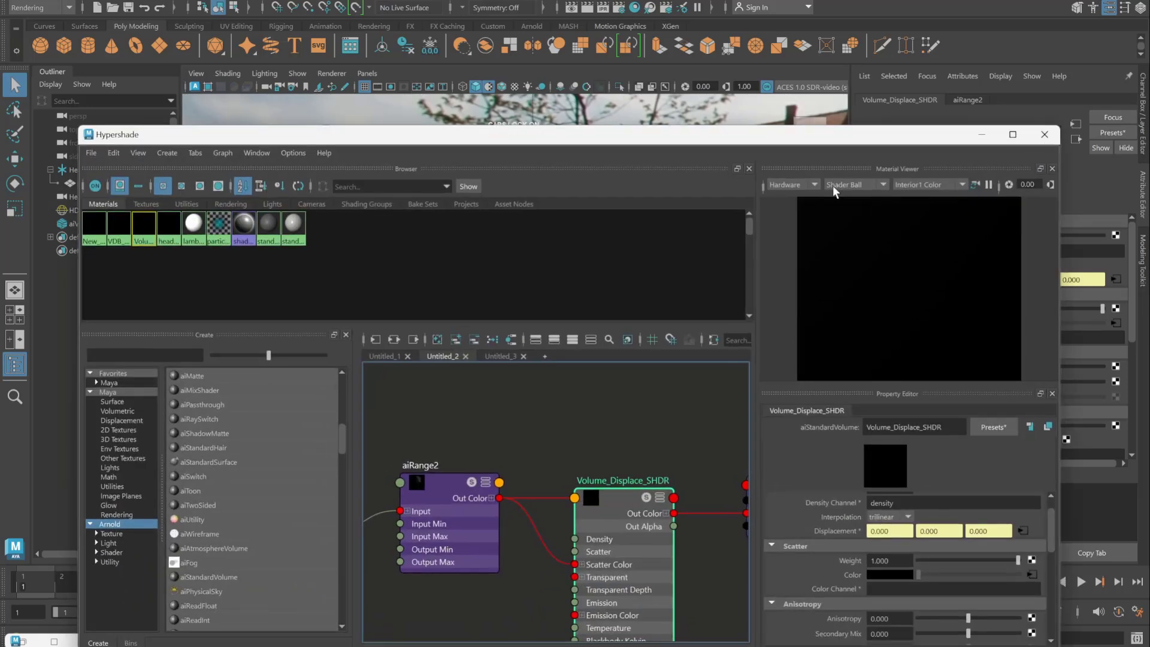
pyautogui.click(981, 134)
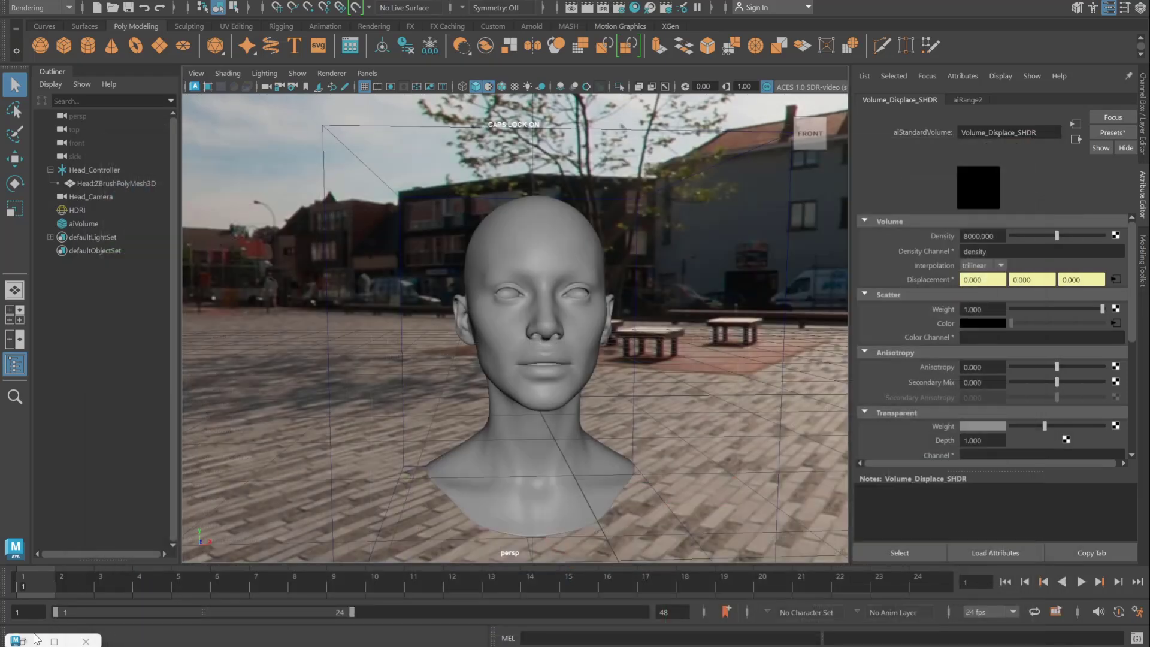
# Step: Restore the RenderView, set its camera to perspShape, and render with the head framed closer in the viewport
pyautogui.click(38, 638)
pyautogui.click(257, 132)
pyautogui.click(242, 154)
pyautogui.moveTo(697, 97); pyautogui.dragTo(1142, 90)
pyautogui.keyDown('alt'); pyautogui.moveTo(512, 329); pyautogui.dragTo(570, 325, button='right'); pyautogui.keyUp('alt')
pyautogui.keyDown('alt'); pyautogui.moveTo(570, 324); pyautogui.dragTo(508, 311, button='middle'); pyautogui.keyUp('alt')
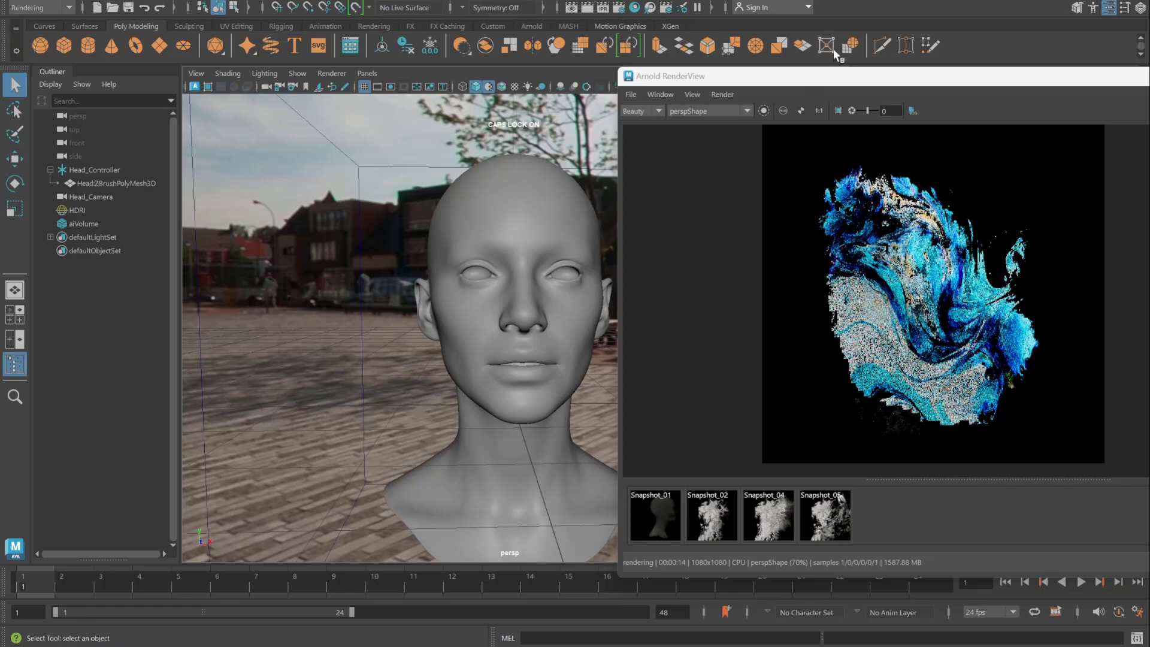
pyautogui.doubleClick(831, 76)
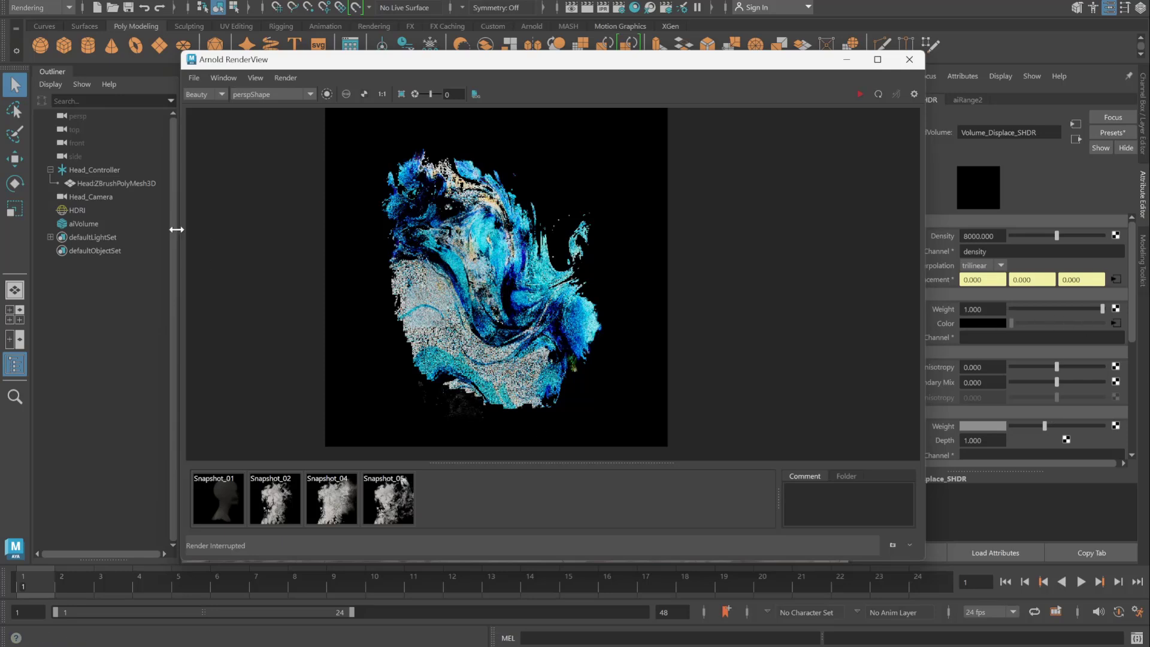
# Step: Select the head mesh and examine the Step Size and Volume Padding in its Arnold volume attributes
pyautogui.click(103, 184)
pyautogui.moveTo(765, 70); pyautogui.dragTo(622, 87)
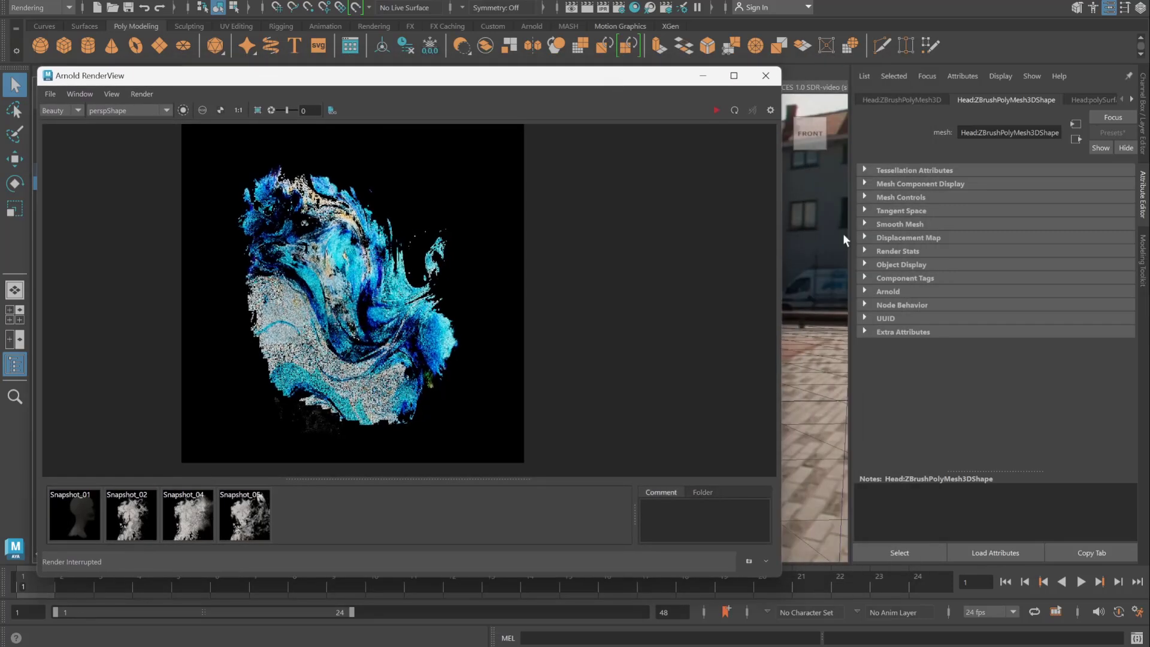
pyautogui.click(887, 291)
pyautogui.scroll(-5, 930, 451)
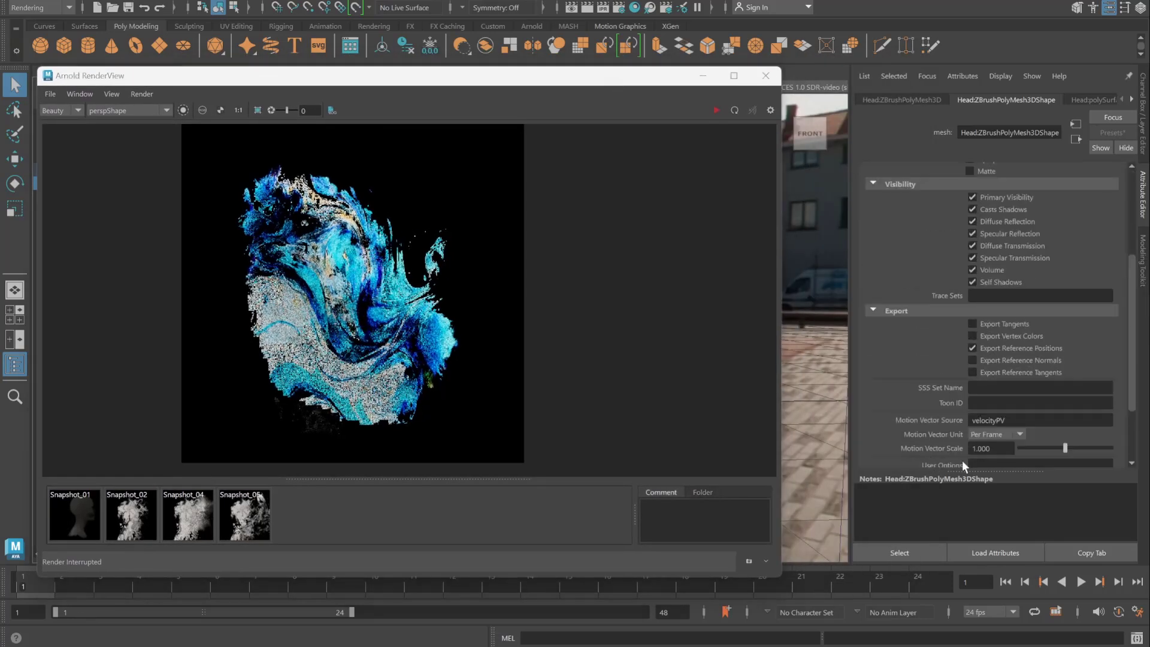
pyautogui.click(915, 418)
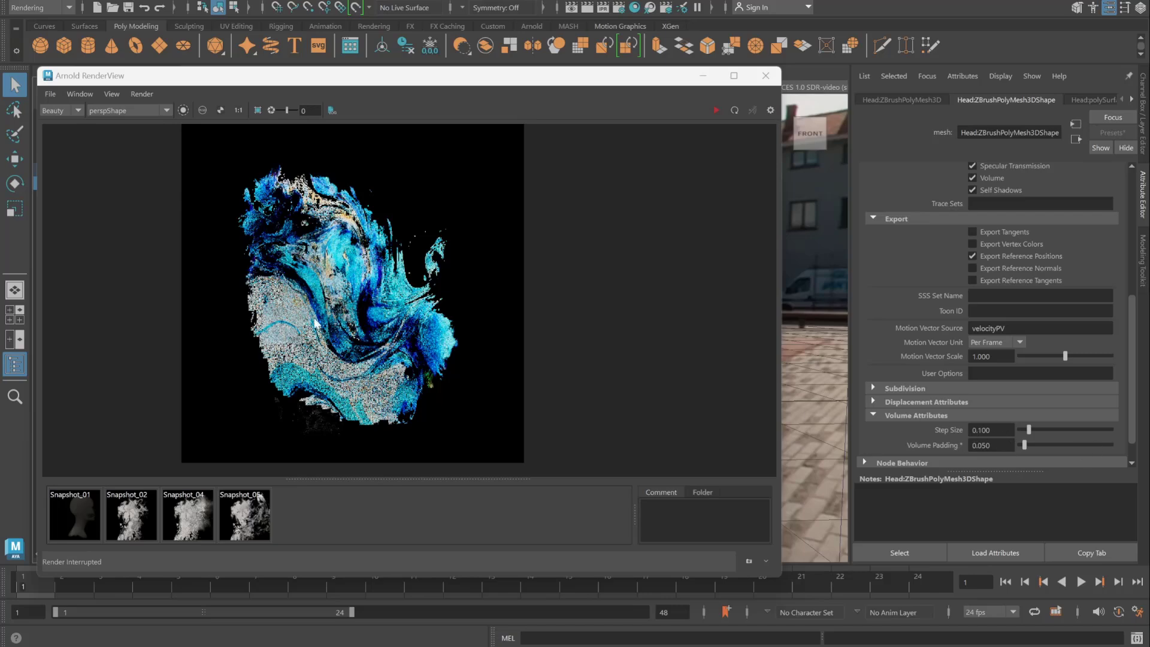
# Step: Move the RenderView aside, select aiVolume in the Outliner, and reposition the render window over the viewport
pyautogui.moveTo(556, 81); pyautogui.dragTo(975, 222)
pyautogui.click(82, 224)
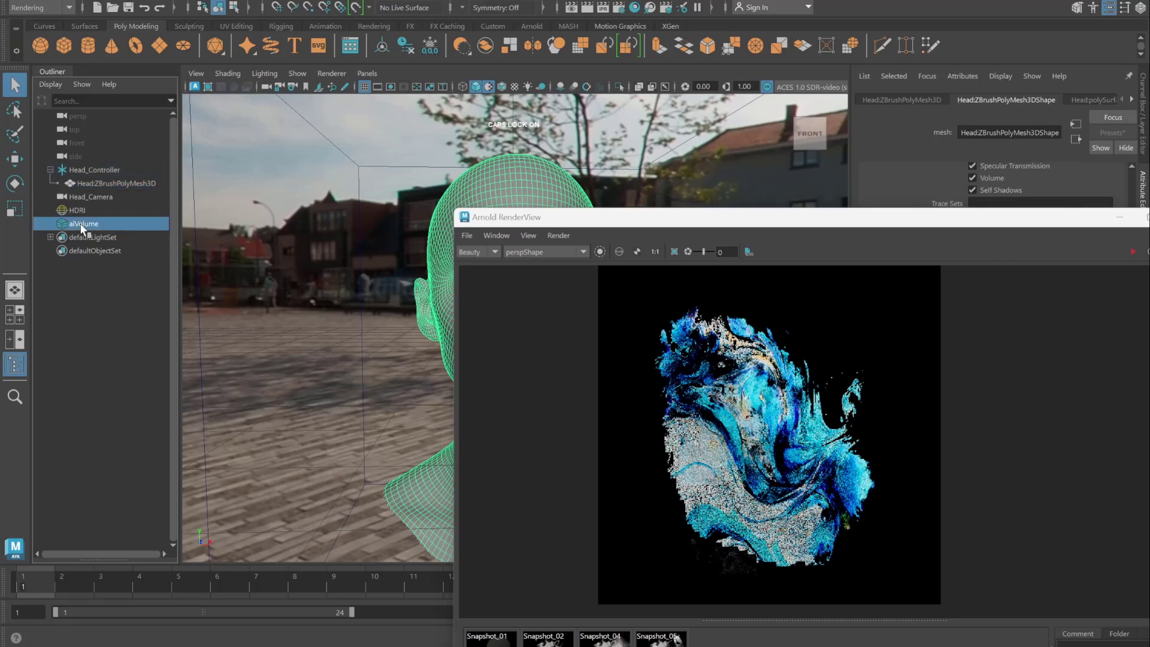
pyautogui.moveTo(836, 221); pyautogui.dragTo(717, 294)
pyautogui.moveTo(622, 306); pyautogui.dragTo(338, 120)
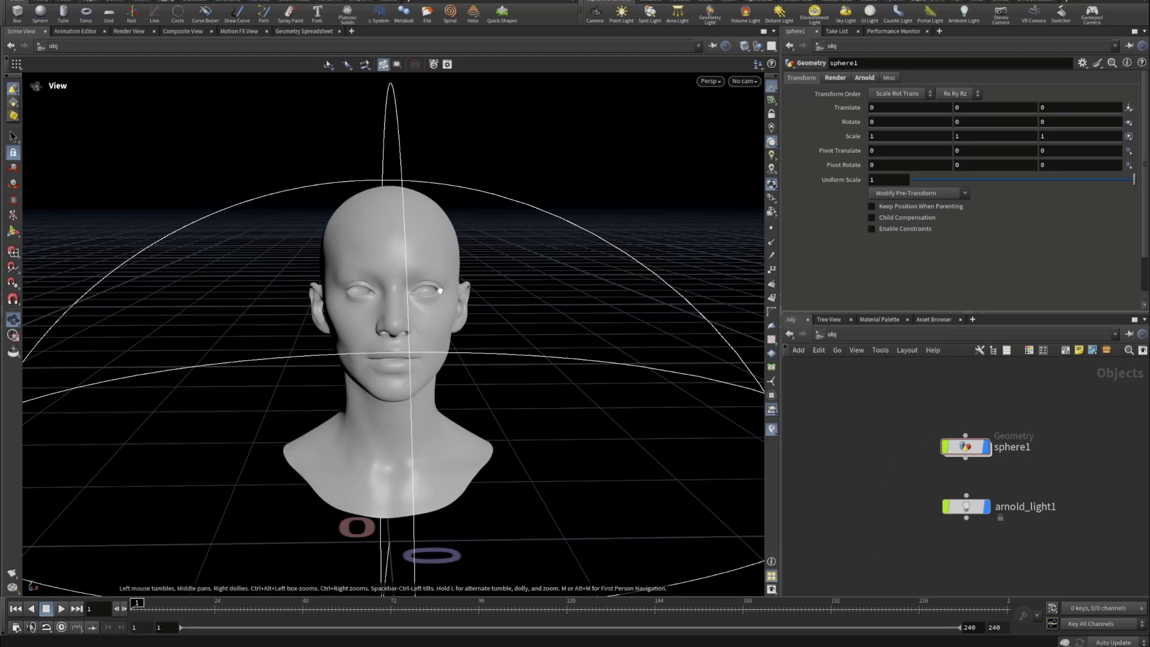
# Step: Switch to Houdini, render /out/arnold1 in the Render View, and return to the Scene View
pyautogui.click(130, 31)
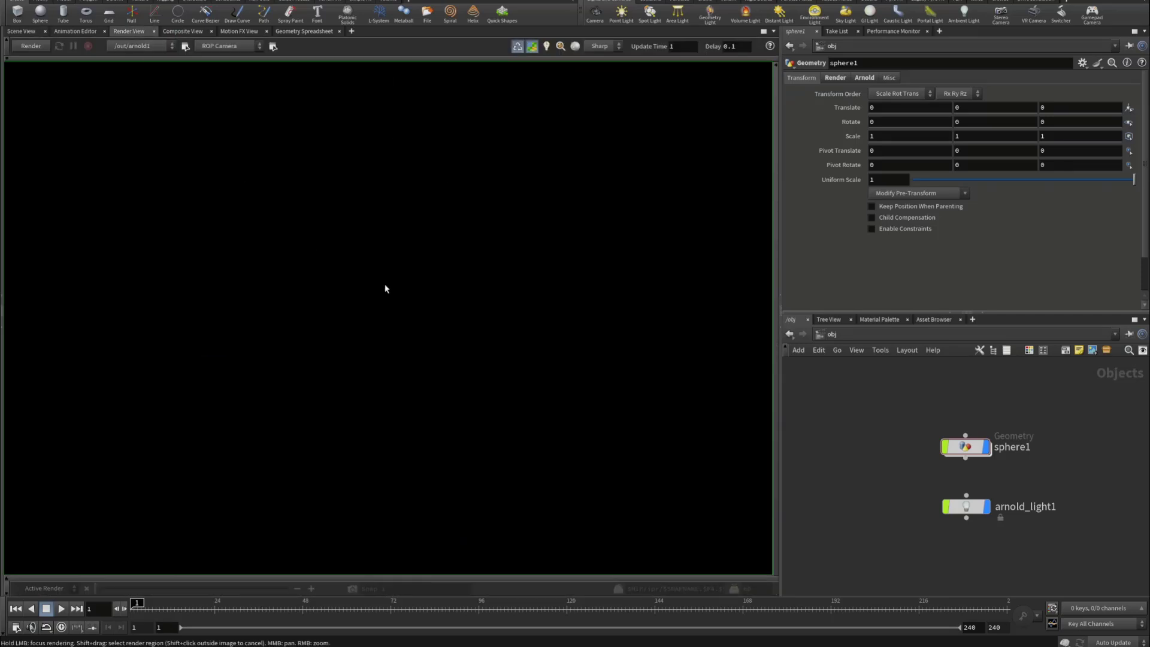
pyautogui.click(30, 46)
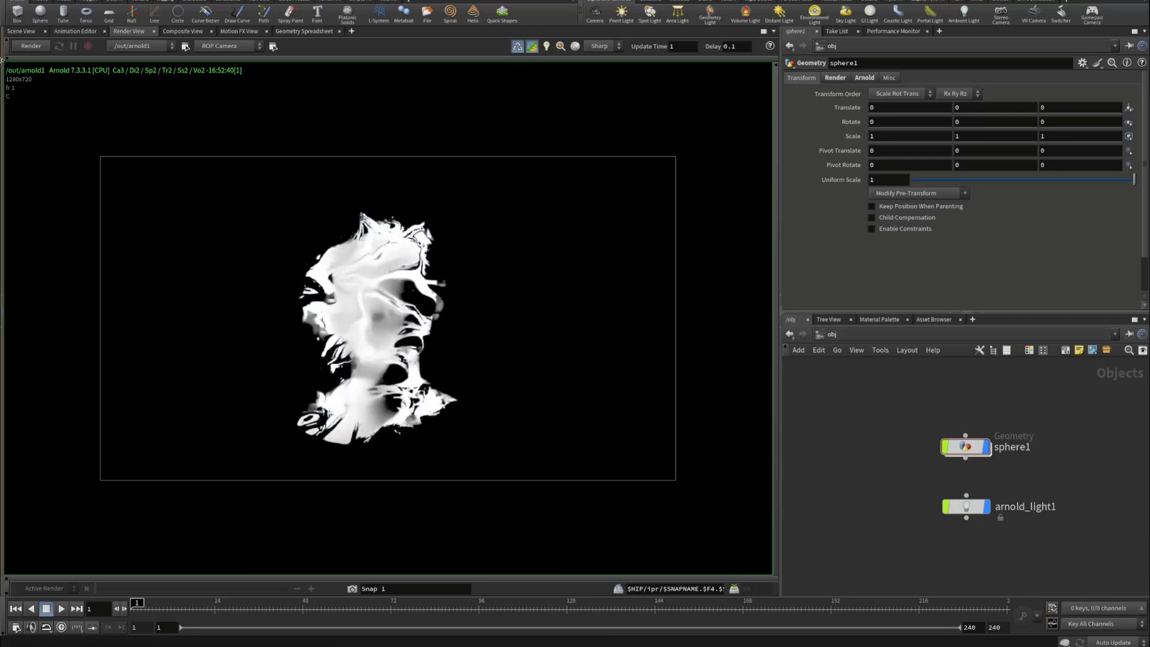
pyautogui.click(21, 31)
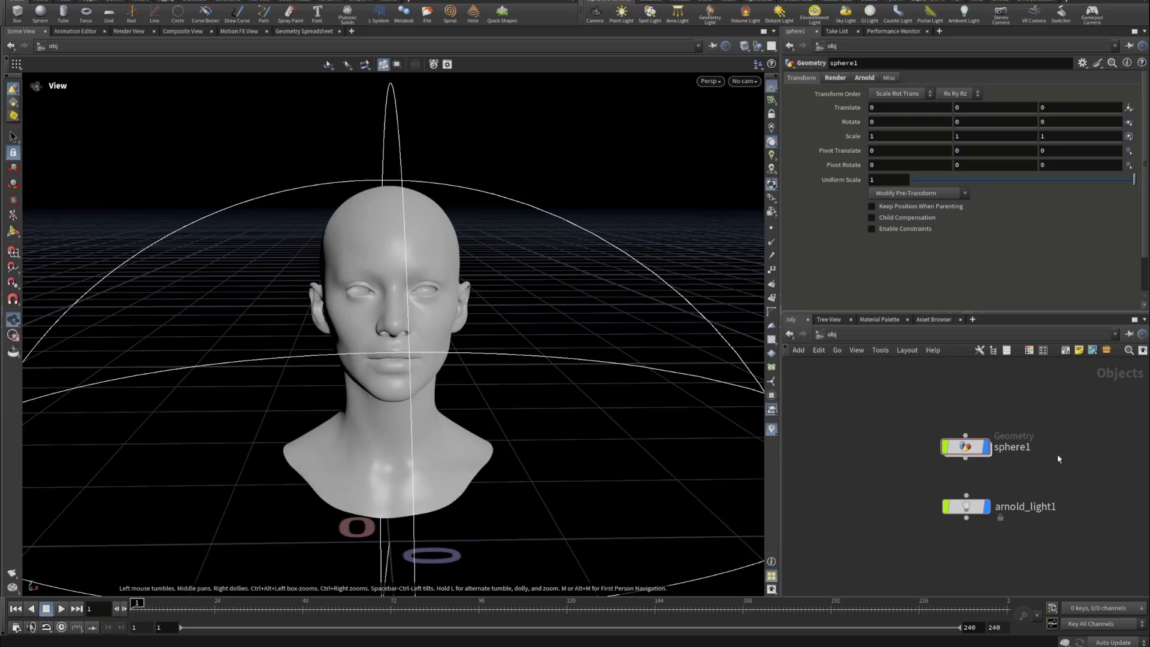
# Step: Look inside the sphere1 geometry network, return to the object level, and open sphere1's Arnold volume shape settings
pyautogui.moveTo(850, 418); pyautogui.dragTo(1034, 445)
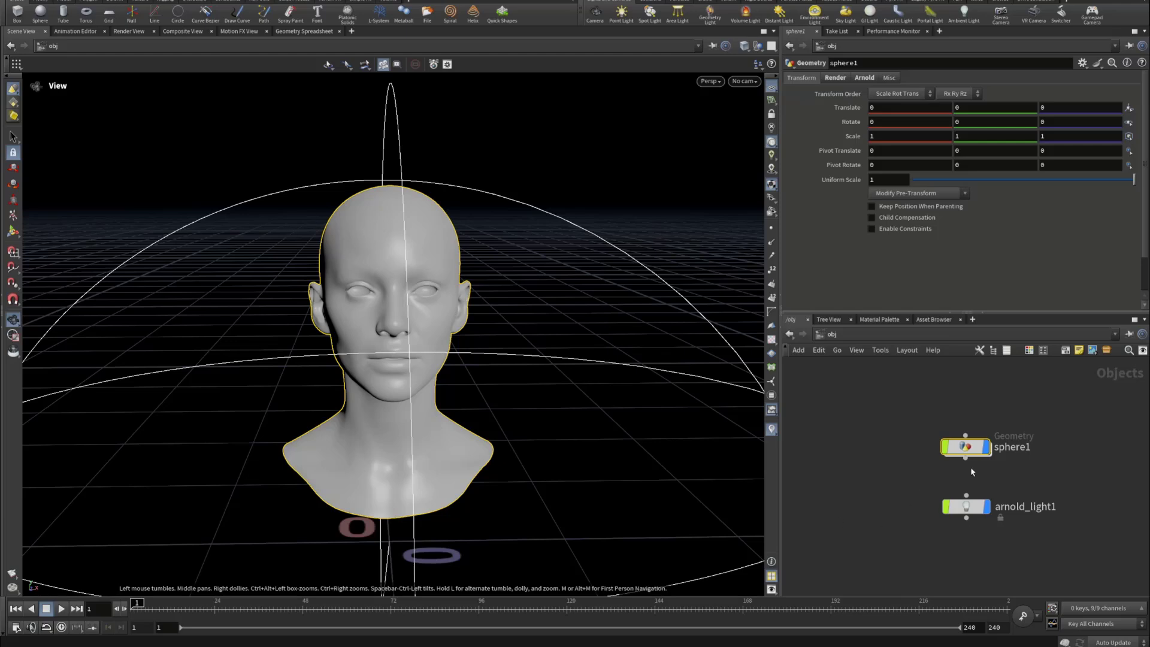
pyautogui.doubleClick(966, 447)
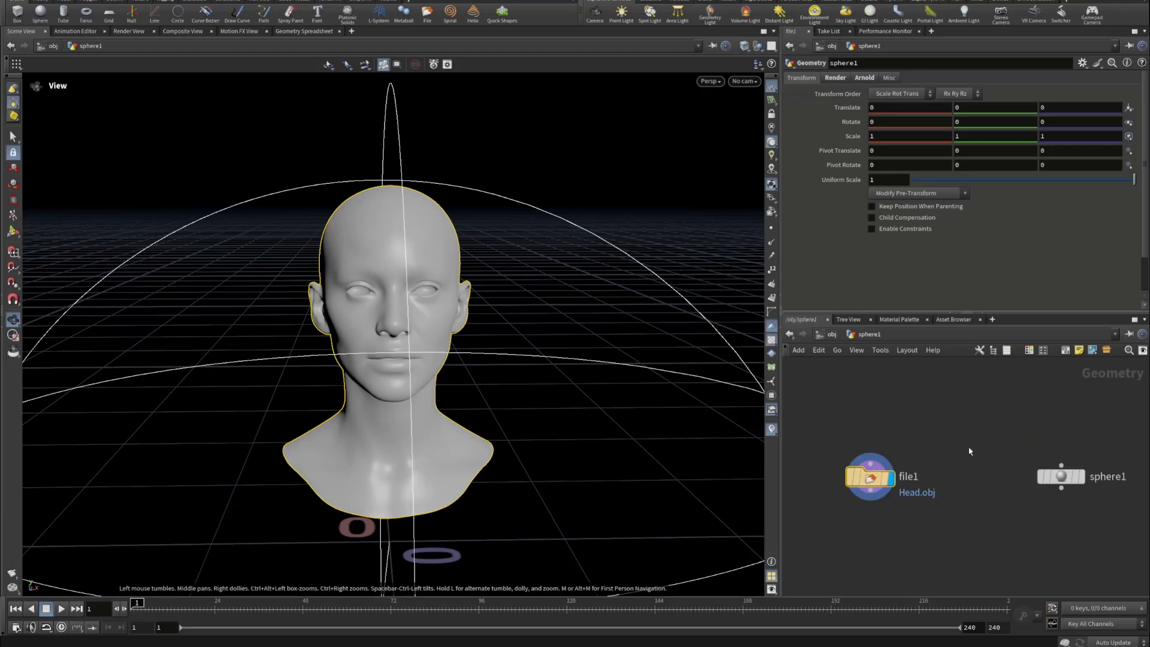
pyautogui.click(826, 336)
pyautogui.moveTo(859, 419); pyautogui.dragTo(1122, 484)
pyautogui.click(864, 78)
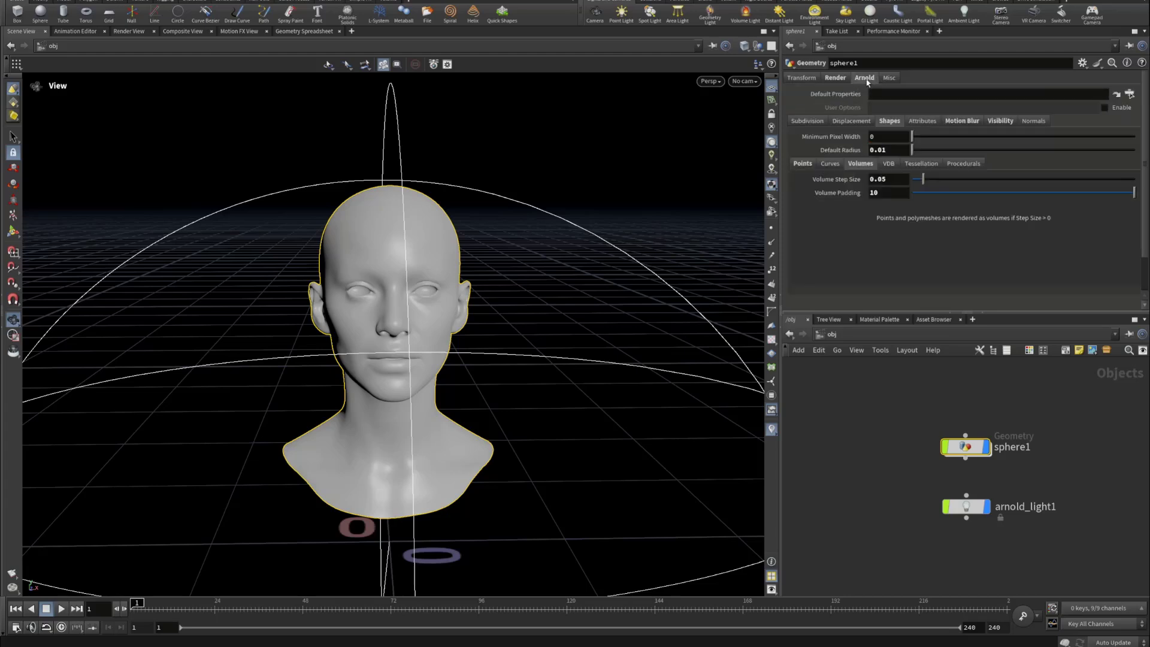
# Step: Examine sphere1's Volume Step Size and Volume Padding in its Arnold shape settings, then deselect the object
pyautogui.click(807, 121)
pyautogui.click(894, 123)
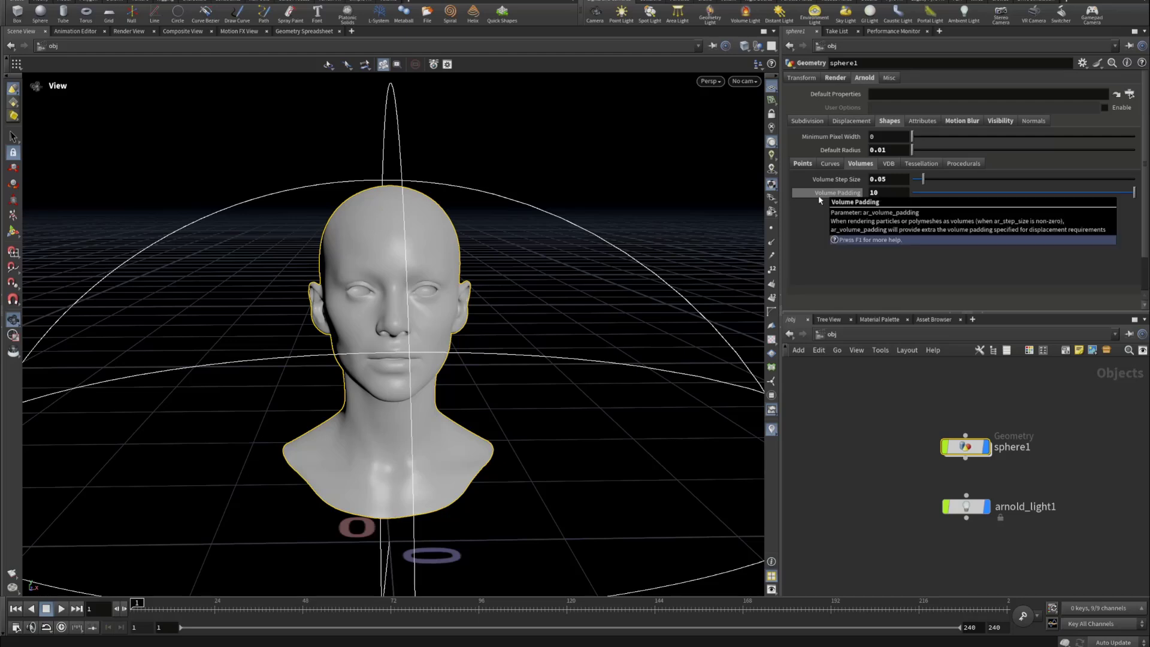
pyautogui.moveTo(837, 404); pyautogui.dragTo(1077, 466)
pyautogui.moveTo(898, 424); pyautogui.dragTo(917, 402)
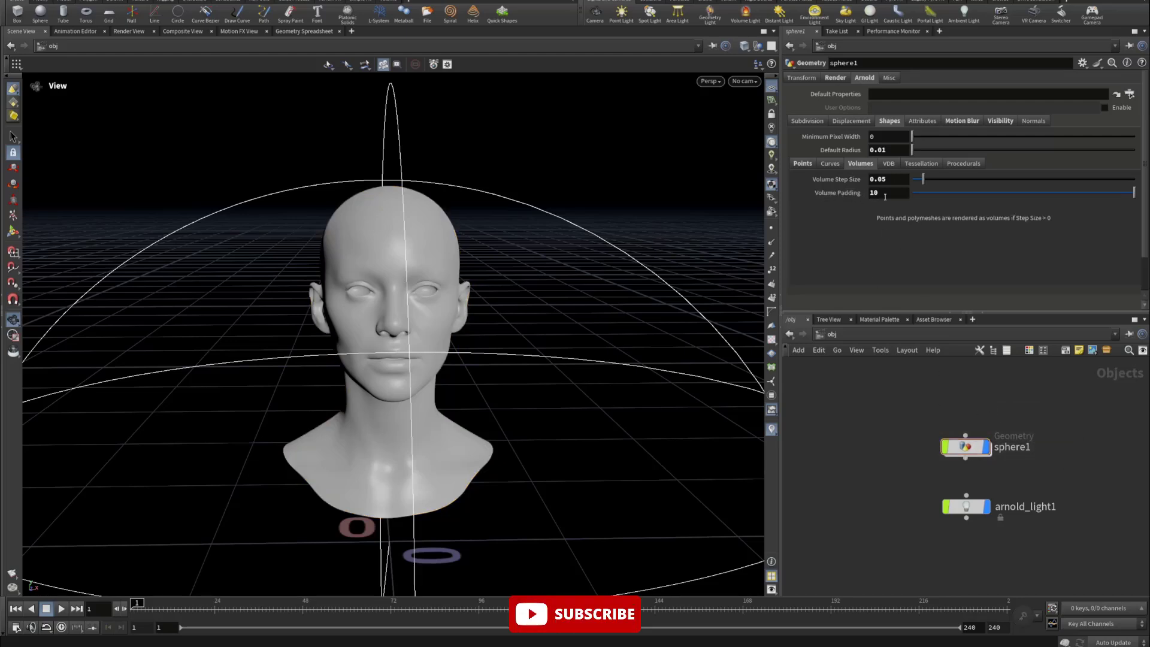
# Step: Select arnold_light1, review its light, contribution and transform settings, and deselect it
pyautogui.moveTo(958, 523); pyautogui.dragTo(1018, 479)
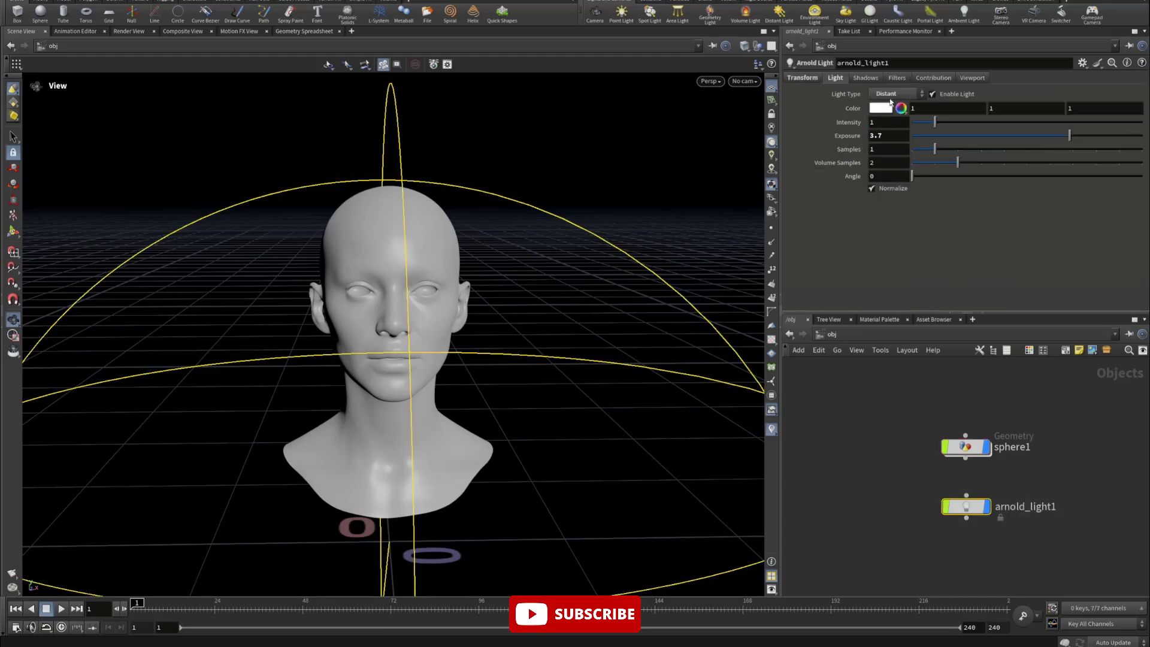
pyautogui.click(929, 79)
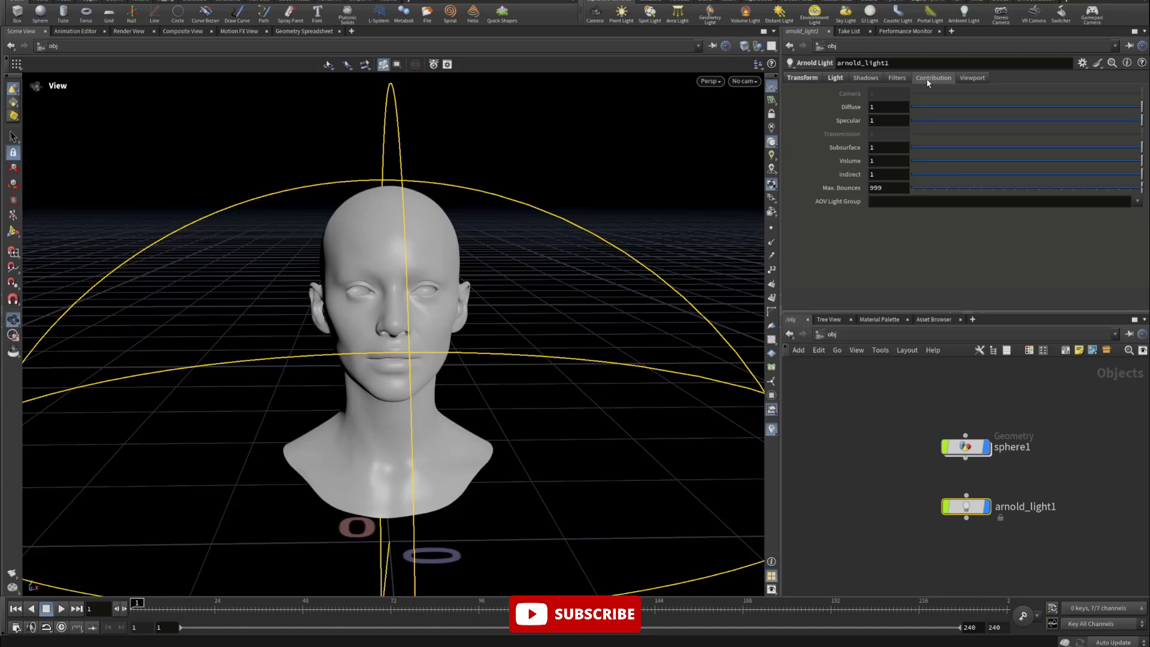
pyautogui.click(835, 78)
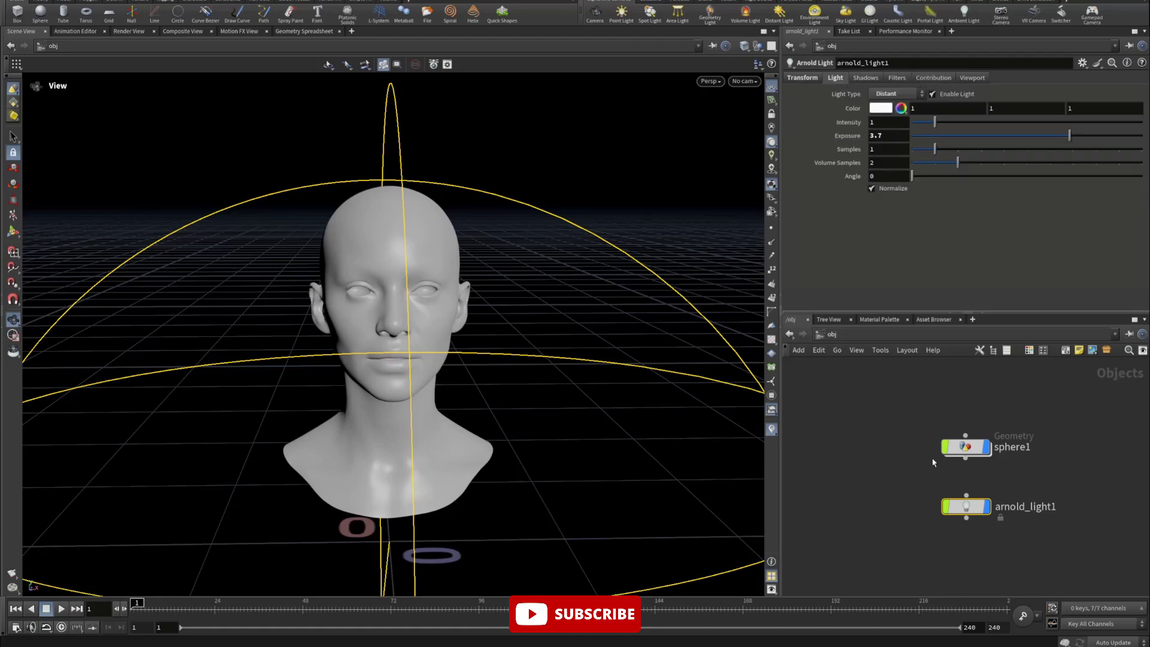
pyautogui.click(805, 79)
pyautogui.click(890, 455)
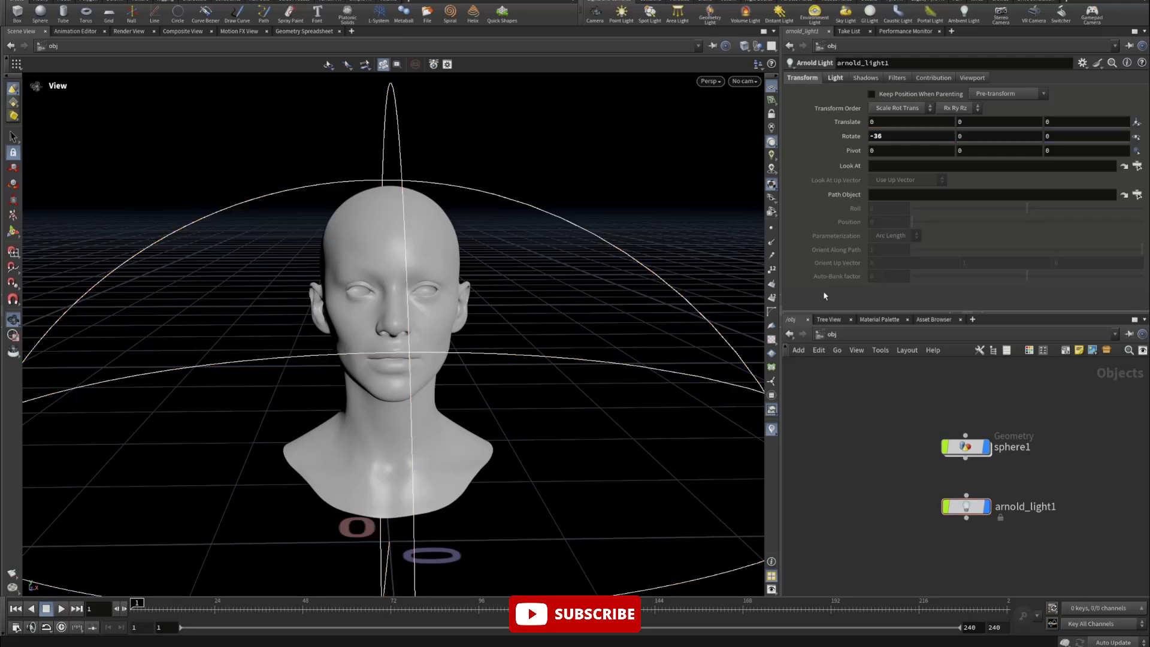
# Step: Switch to the mat network, move the Volume_shdr material away from arnold_default_imager, and go inside it
pyautogui.click(838, 338)
pyautogui.click(862, 374)
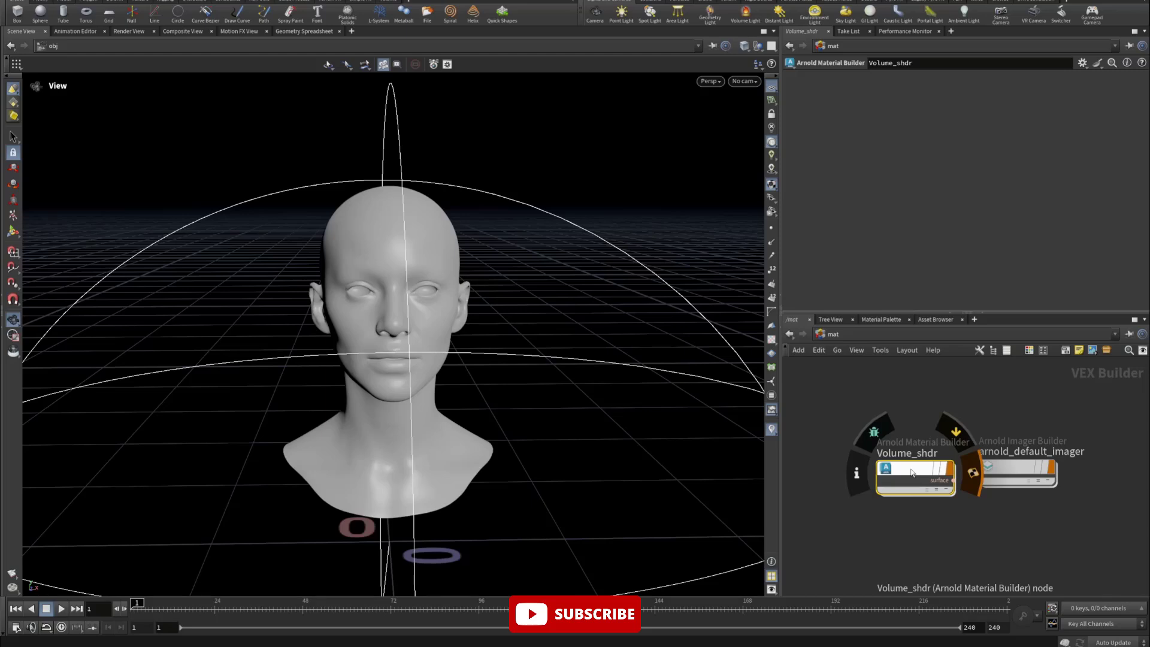
pyautogui.moveTo(912, 472); pyautogui.dragTo(875, 459)
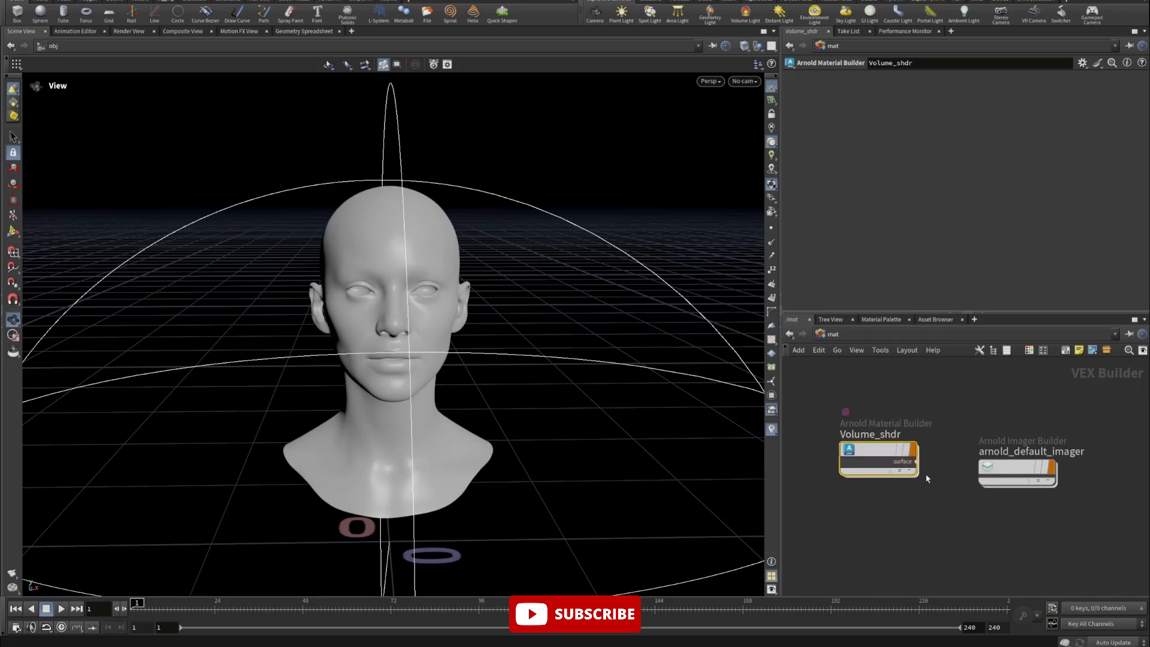
pyautogui.doubleClick(874, 459)
pyautogui.scroll(3, 994, 461)
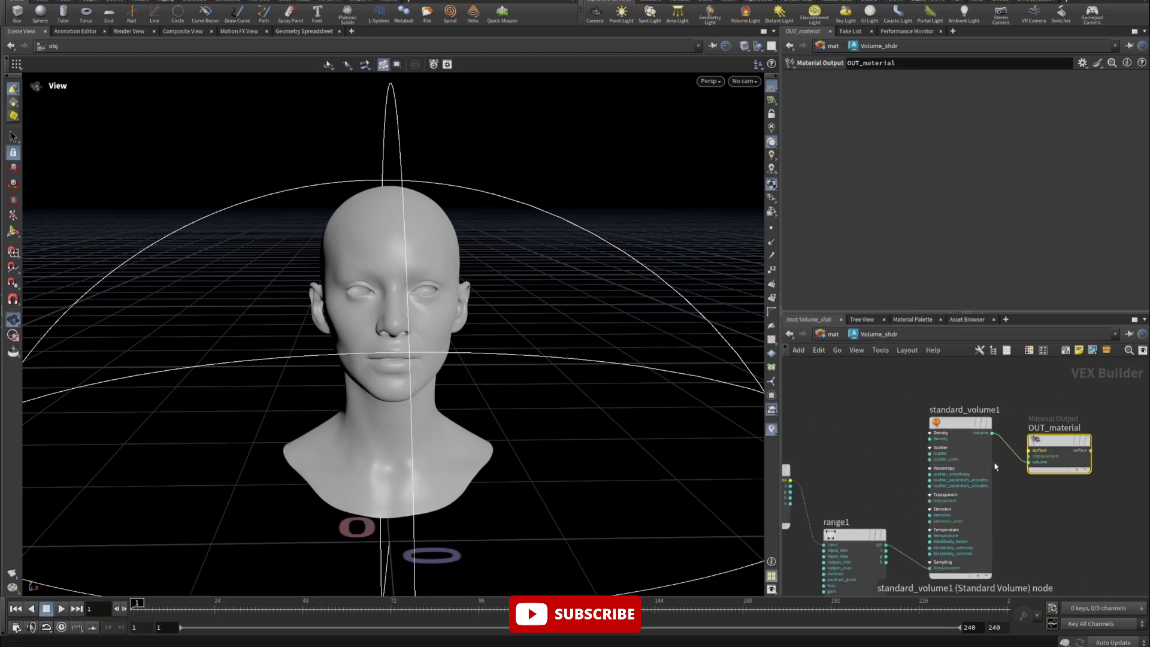
# Step: Select standard_volume1 and examine its density, scatter and sampling settings and its displacement connection from range1
pyautogui.click(944, 412)
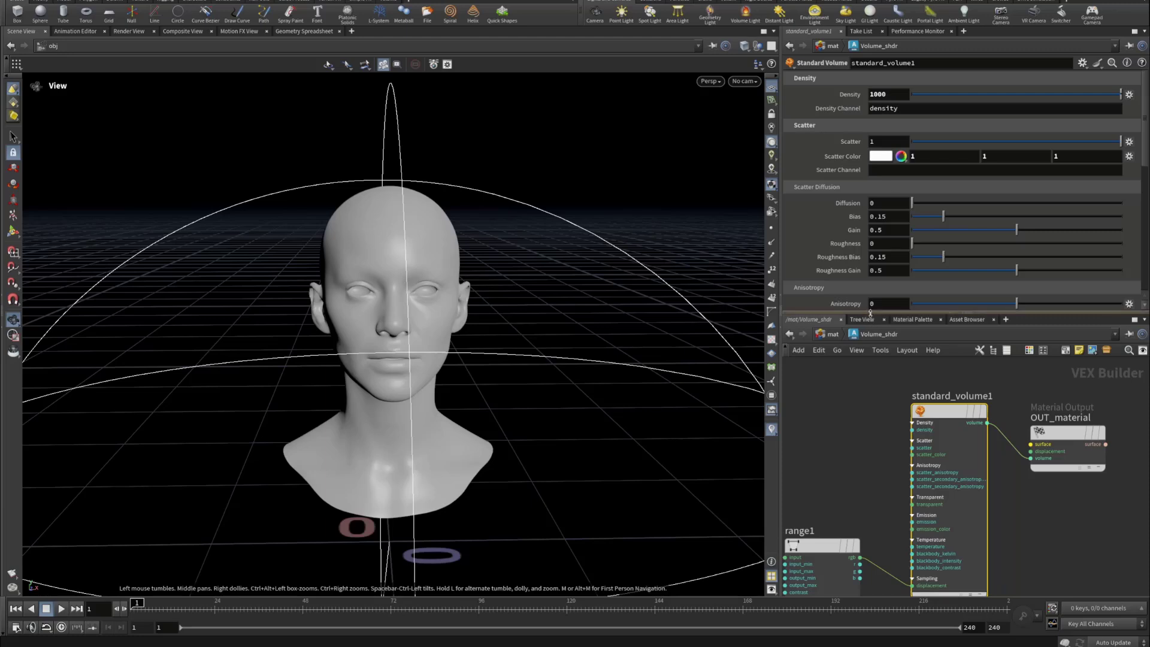
pyautogui.scroll(2, 911, 497)
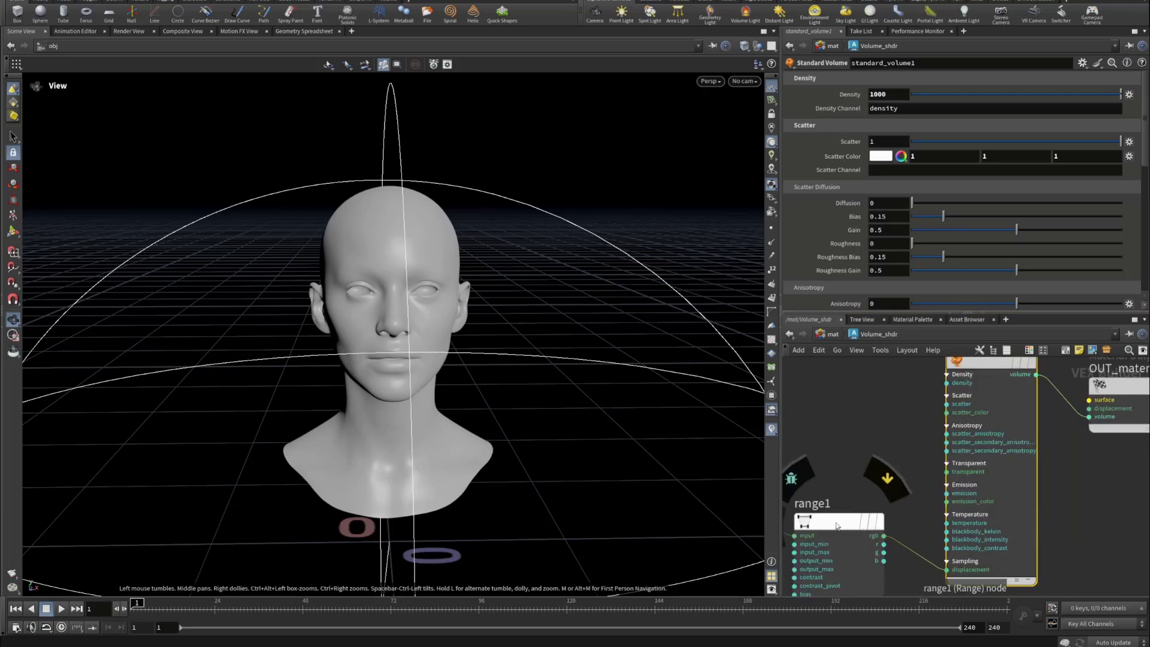
pyautogui.click(838, 526)
pyautogui.click(982, 363)
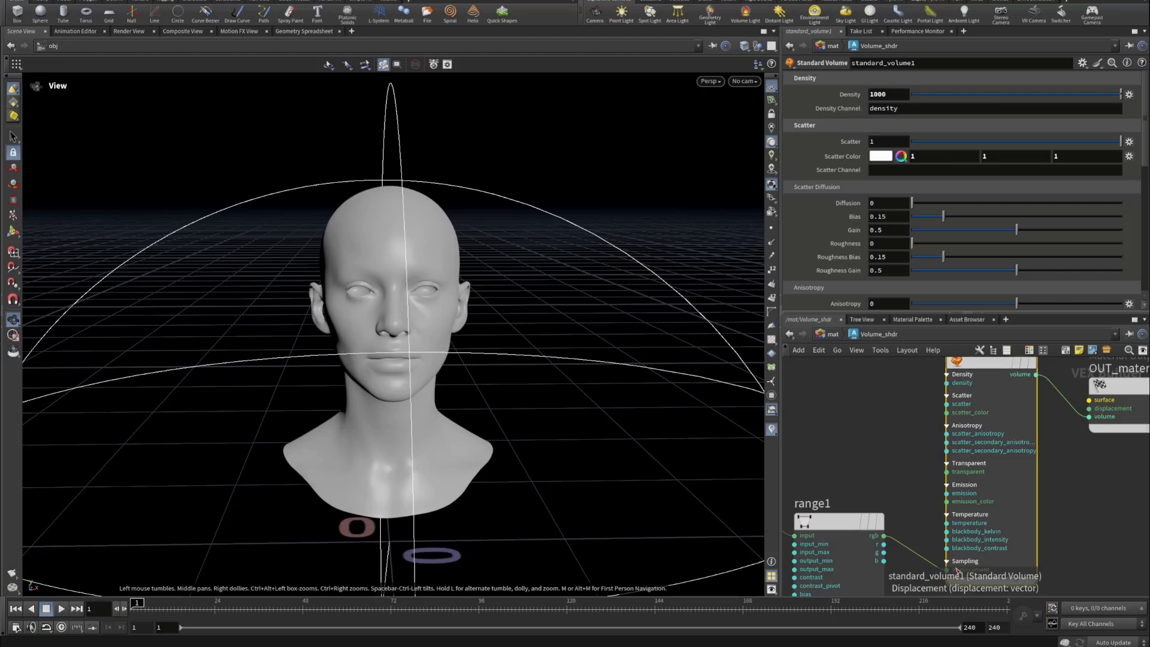
pyautogui.scroll(-3, 838, 230)
pyautogui.scroll(-8, 839, 230)
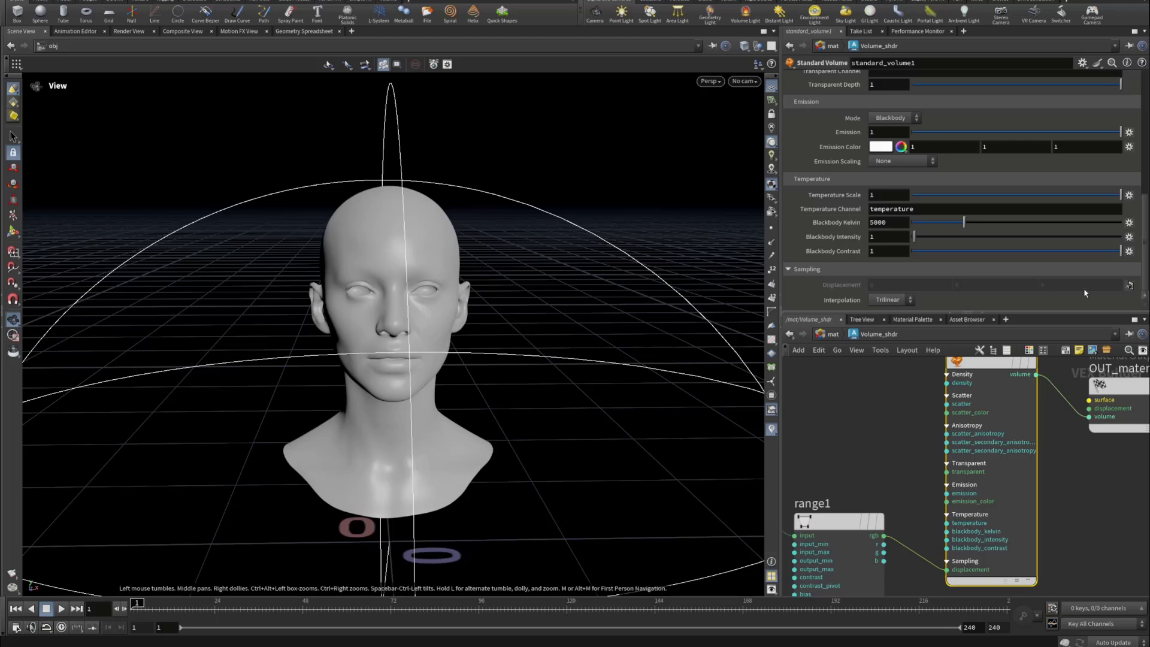
pyautogui.scroll(-3, 1120, 494)
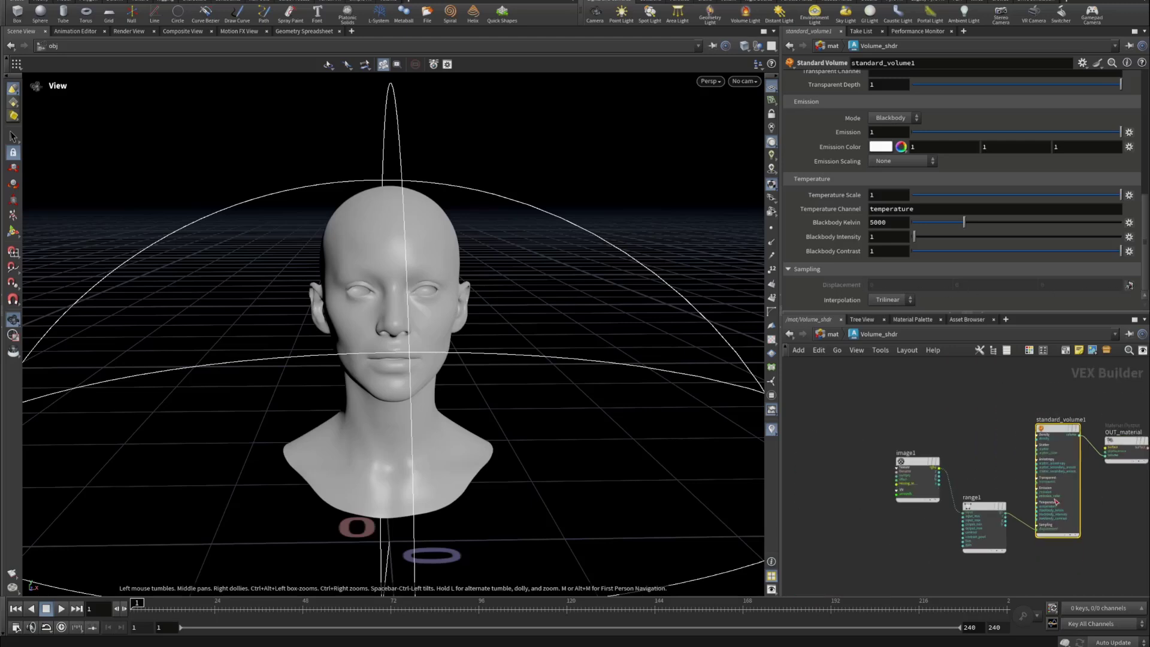
# Step: Inspect the Output Max of range1 and the marble texture file loaded in image1
pyautogui.scroll(4, 972, 502)
pyautogui.click(916, 508)
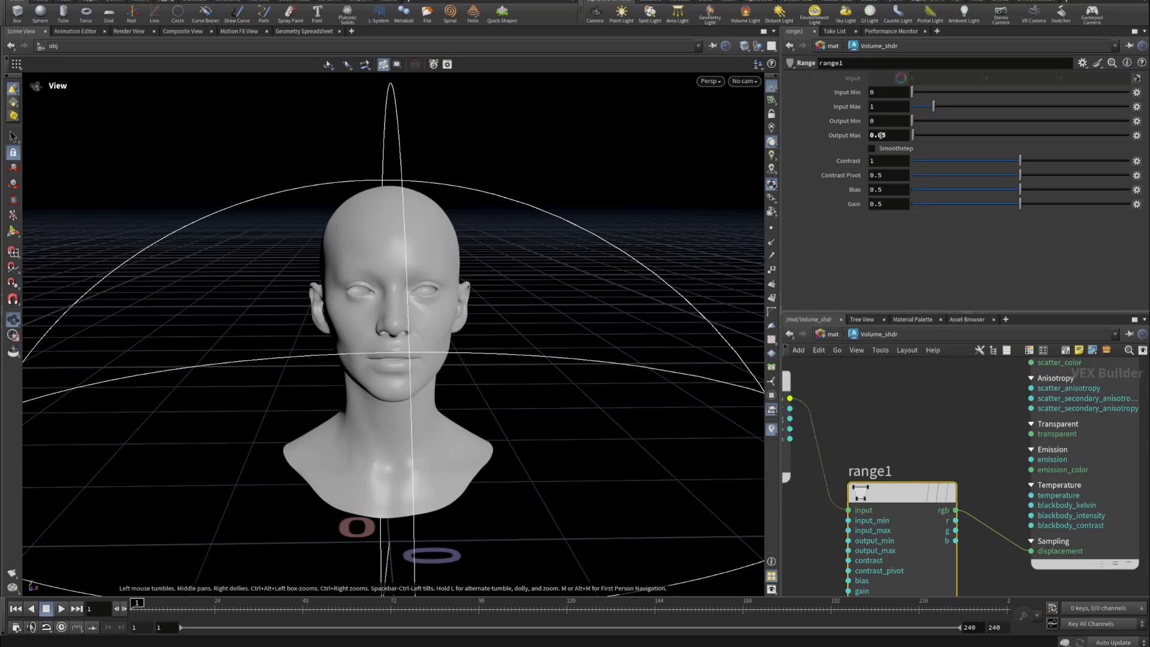
pyautogui.scroll(-3, 935, 419)
pyautogui.scroll(5, 832, 446)
pyautogui.click(830, 451)
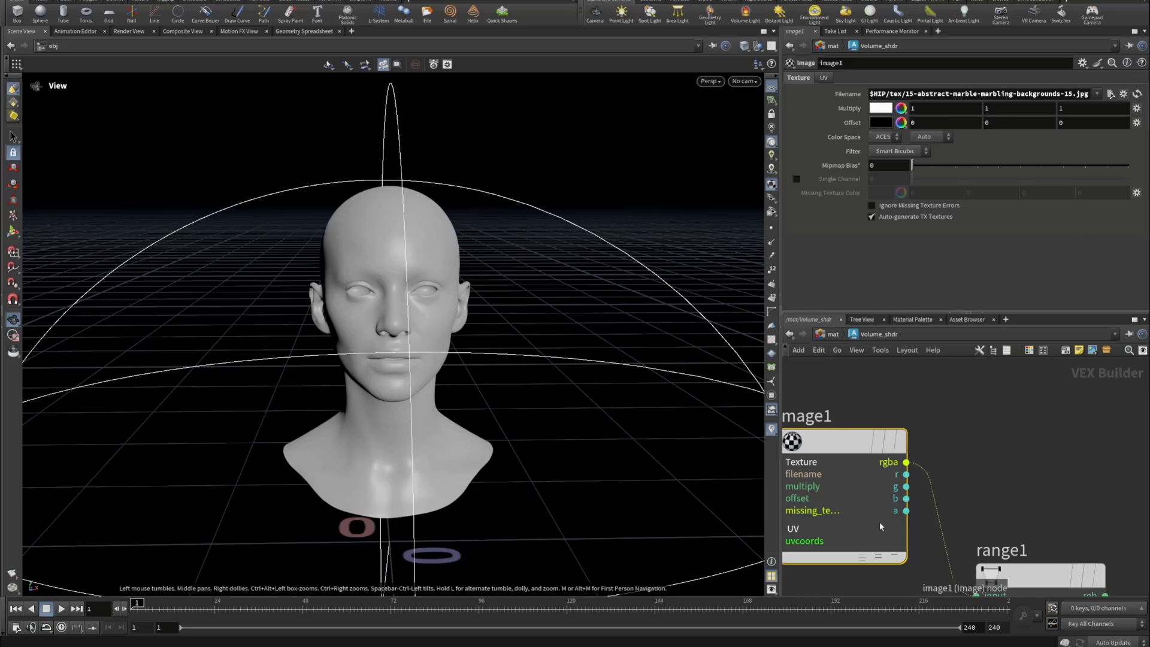
pyautogui.scroll(-4, 975, 541)
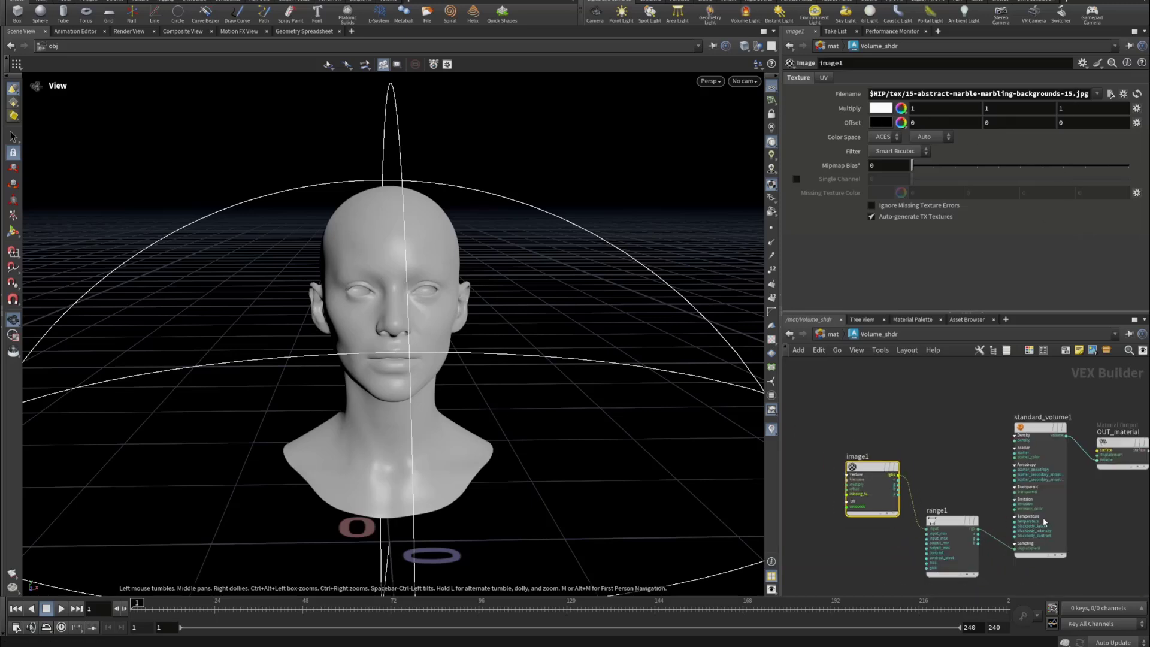
# Step: Trace the image1 to range1 connection and review standard_volume1's density and scatter parameters again
pyautogui.scroll(3, 1044, 522)
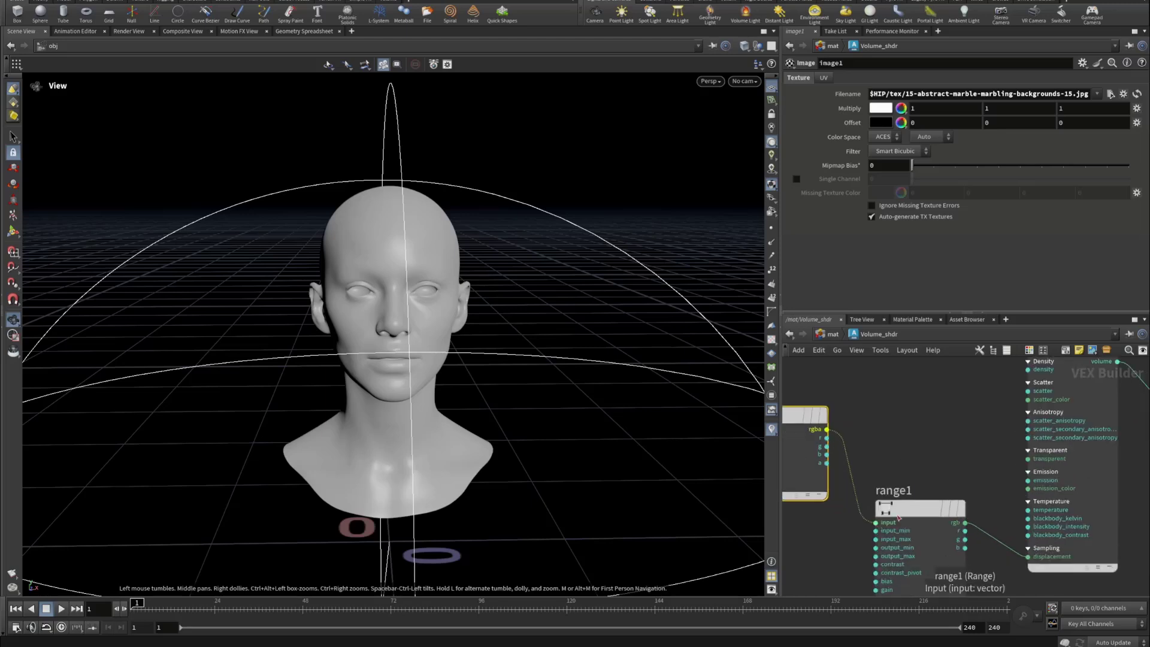
pyautogui.scroll(-2, 1035, 519)
pyautogui.click(1064, 400)
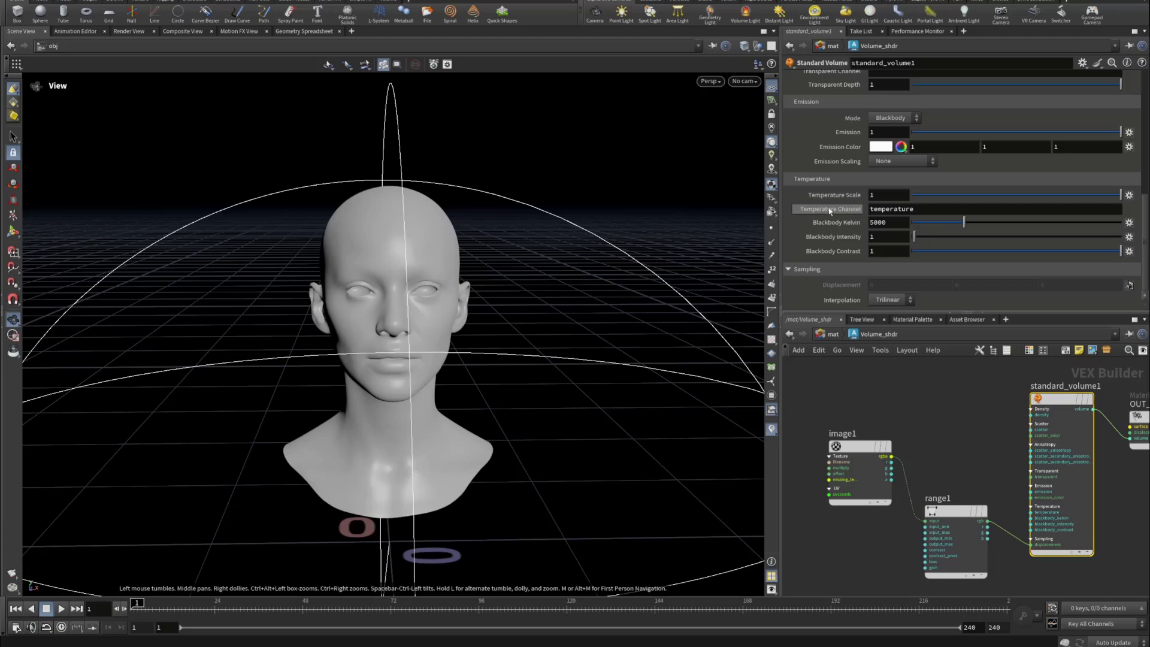
pyautogui.scroll(8, 829, 208)
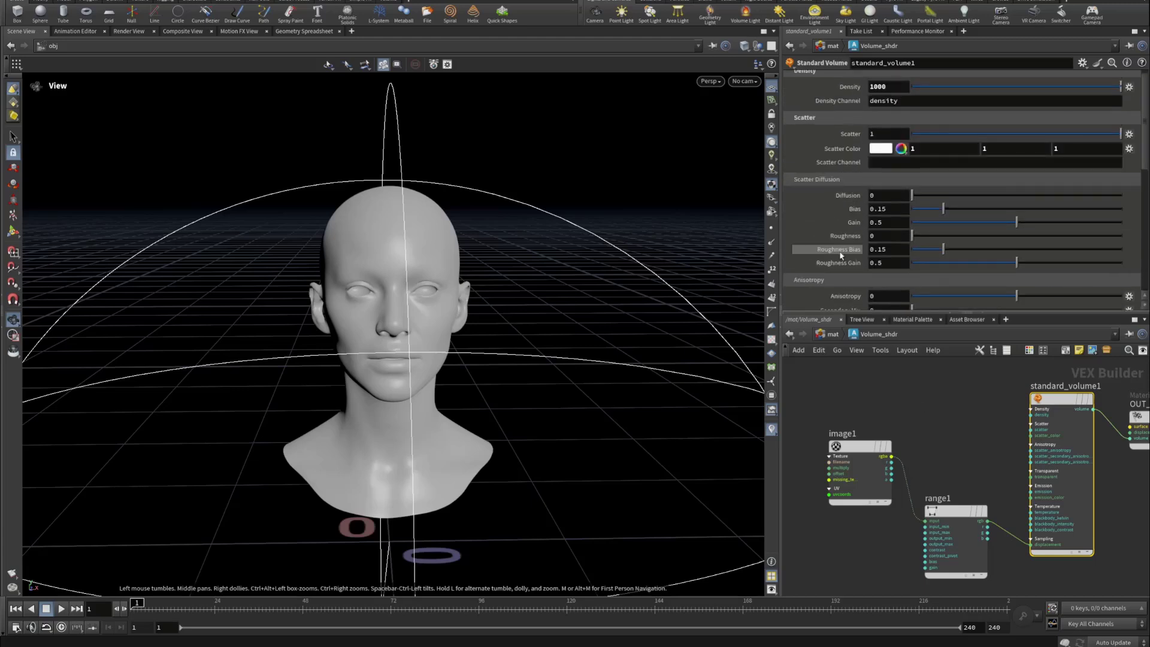
pyautogui.scroll(1, 841, 239)
pyautogui.scroll(4, 1004, 533)
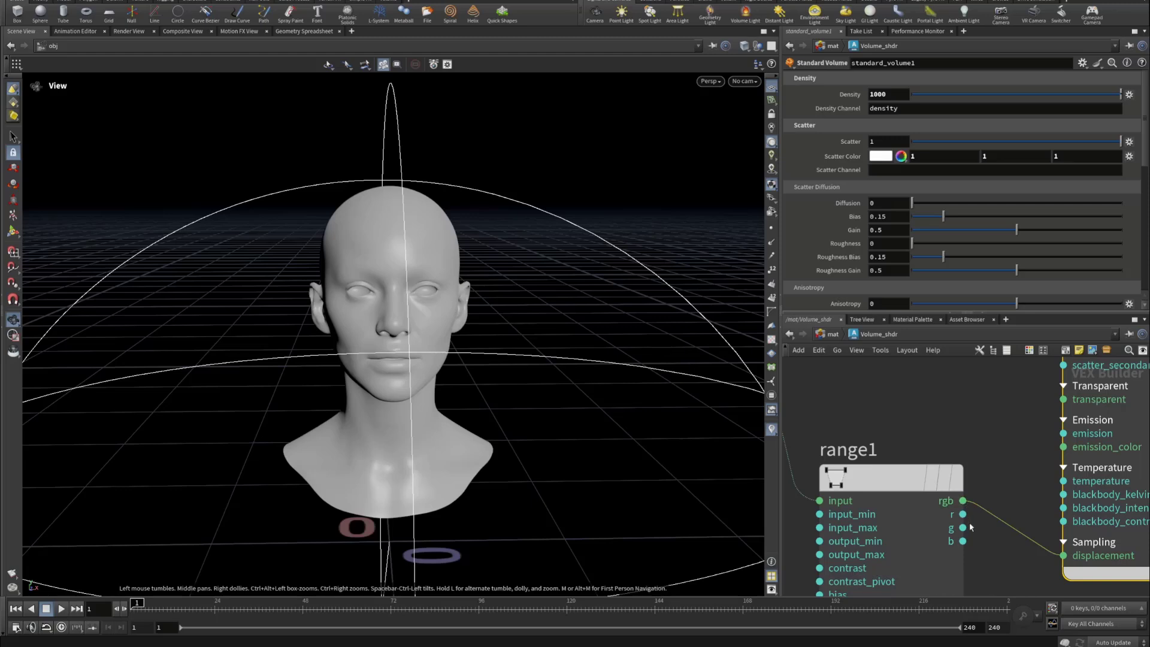
# Step: Wire the rgb output of range1 to the scatter_color input of standard_volume1
pyautogui.scroll(-5, 969, 515)
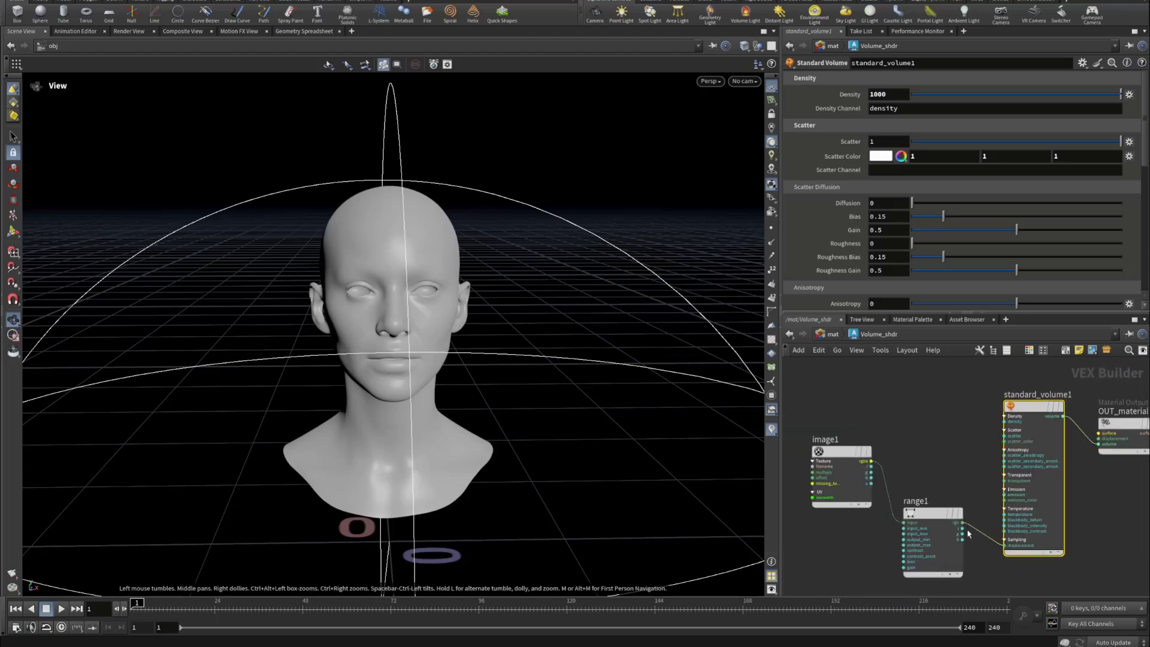
pyautogui.click(953, 539)
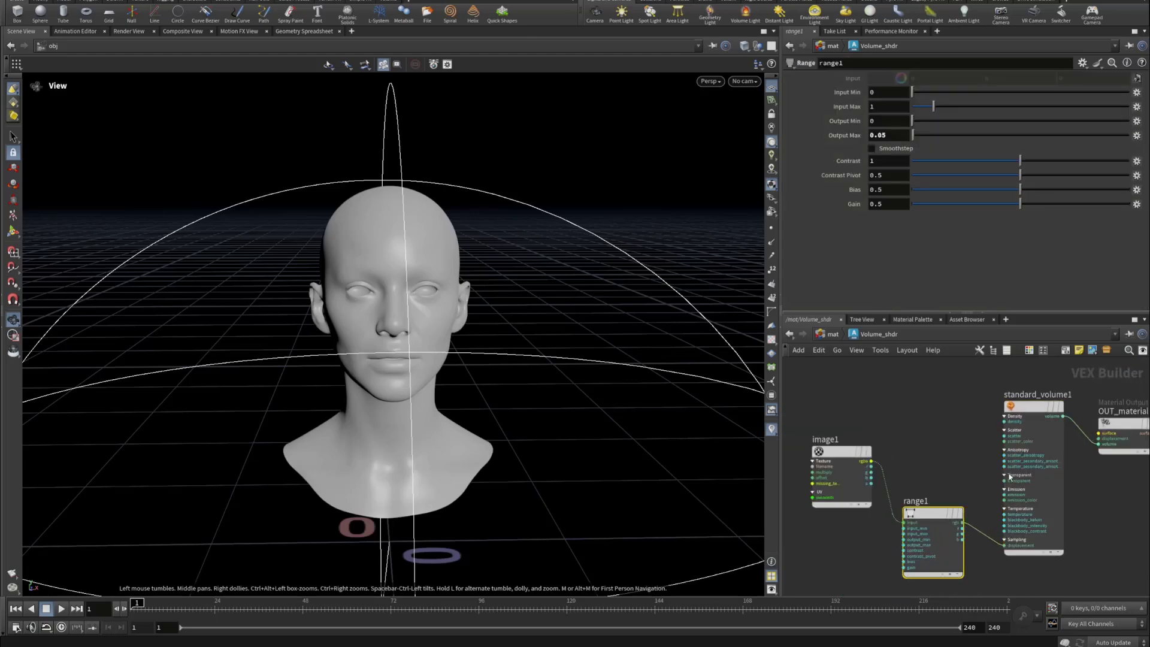
pyautogui.click(962, 524)
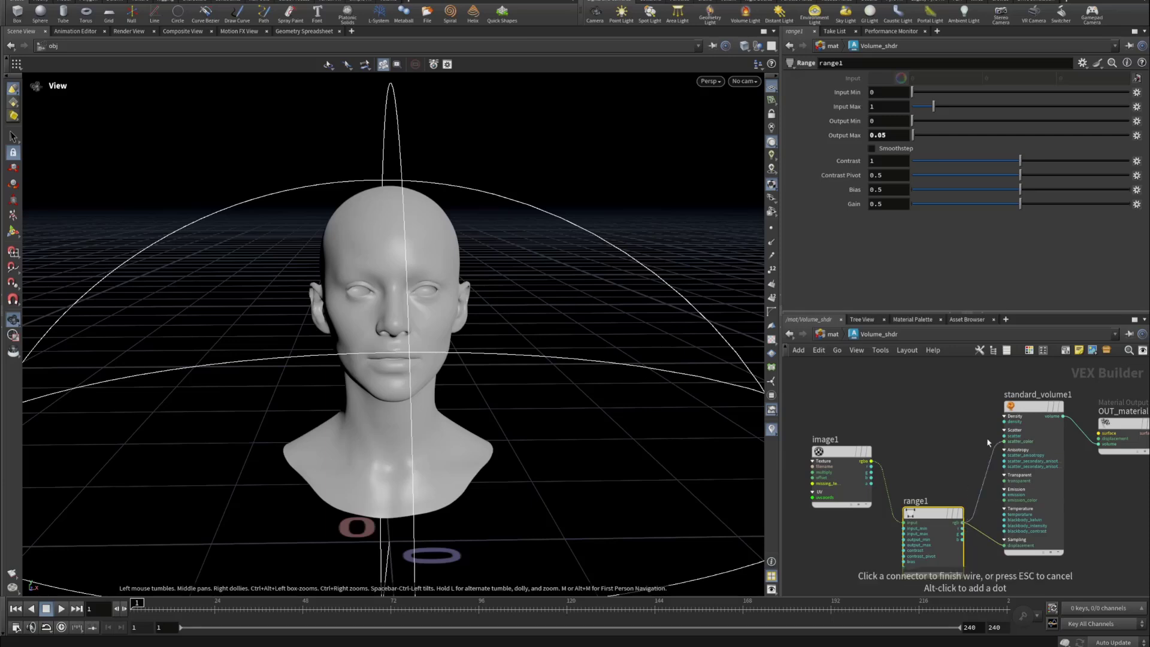
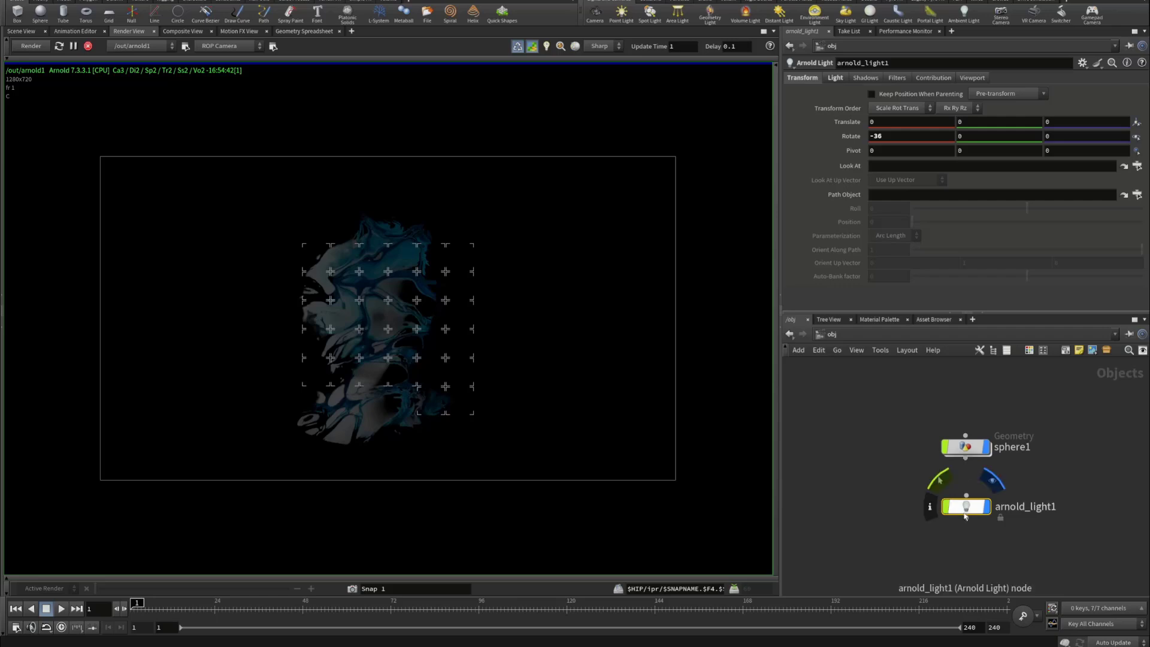
# Step: Try arnold_light1's Exposure at 5 and at 10 in the live render
pyautogui.click(835, 78)
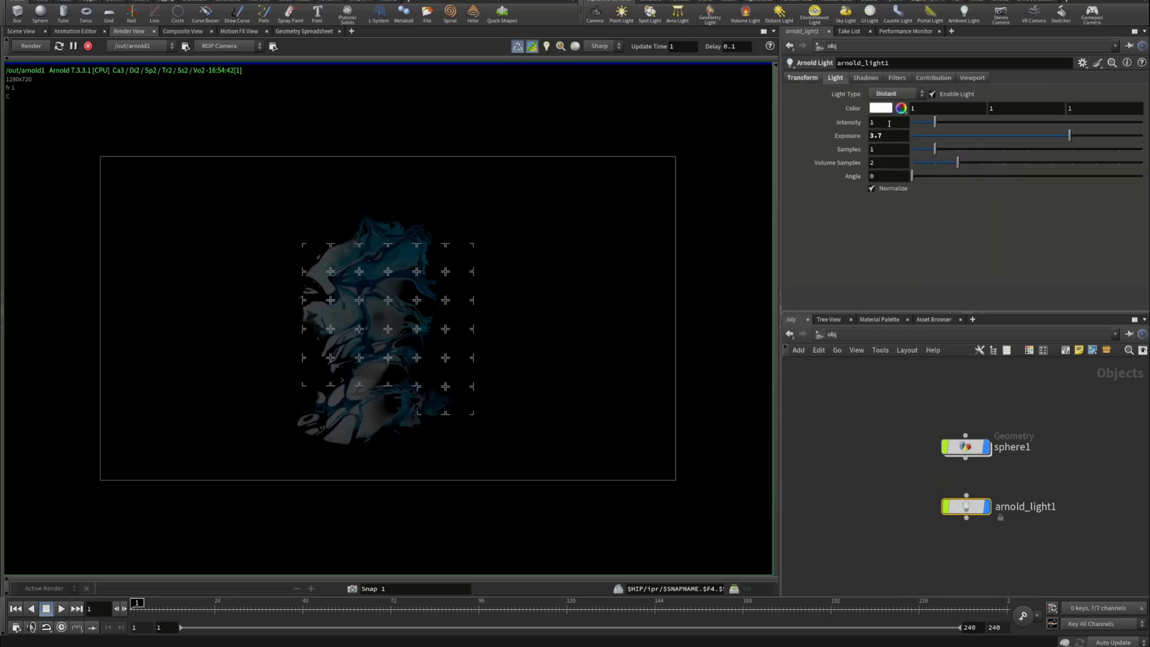
pyautogui.click(892, 138)
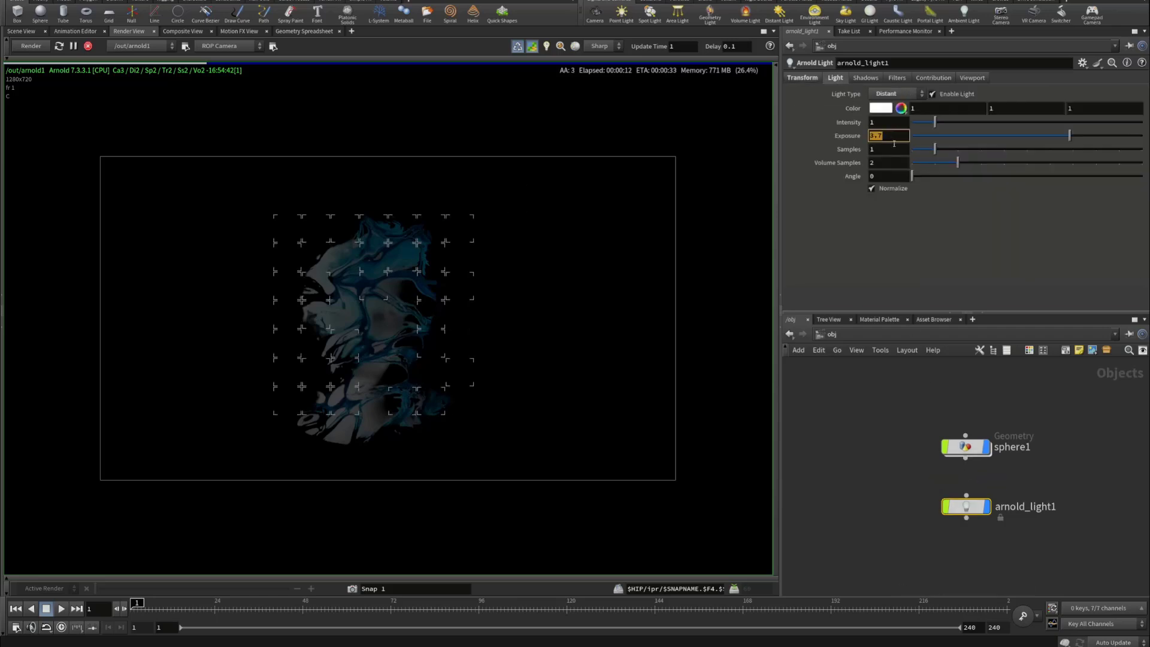
pyautogui.write('5')
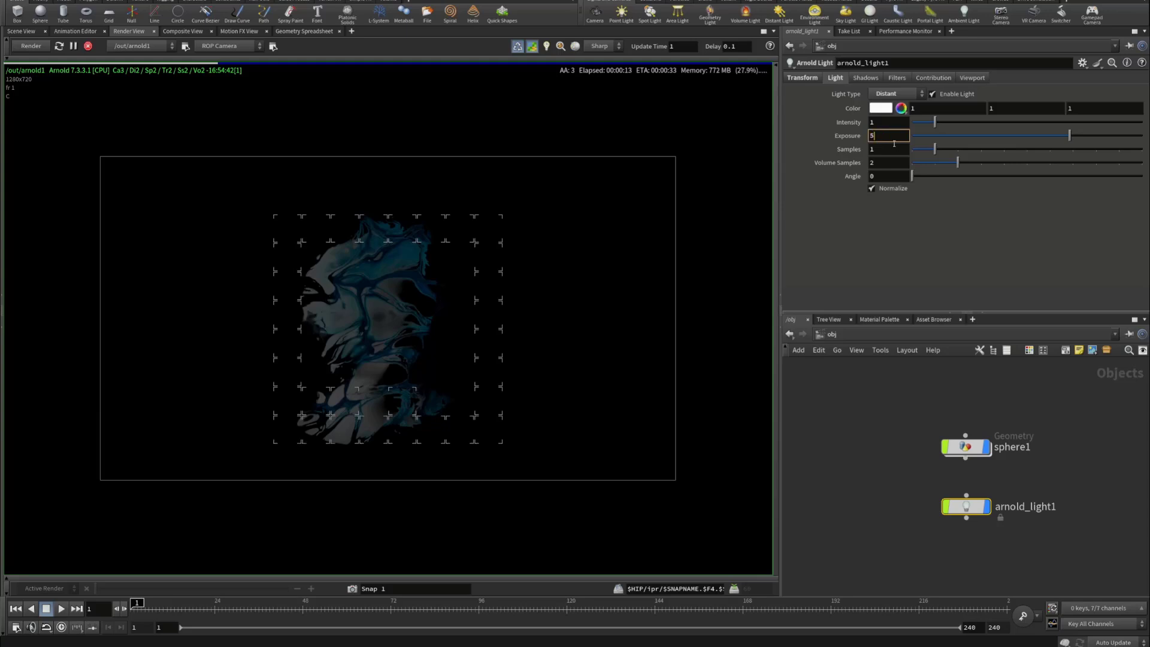
pyautogui.press('Return')
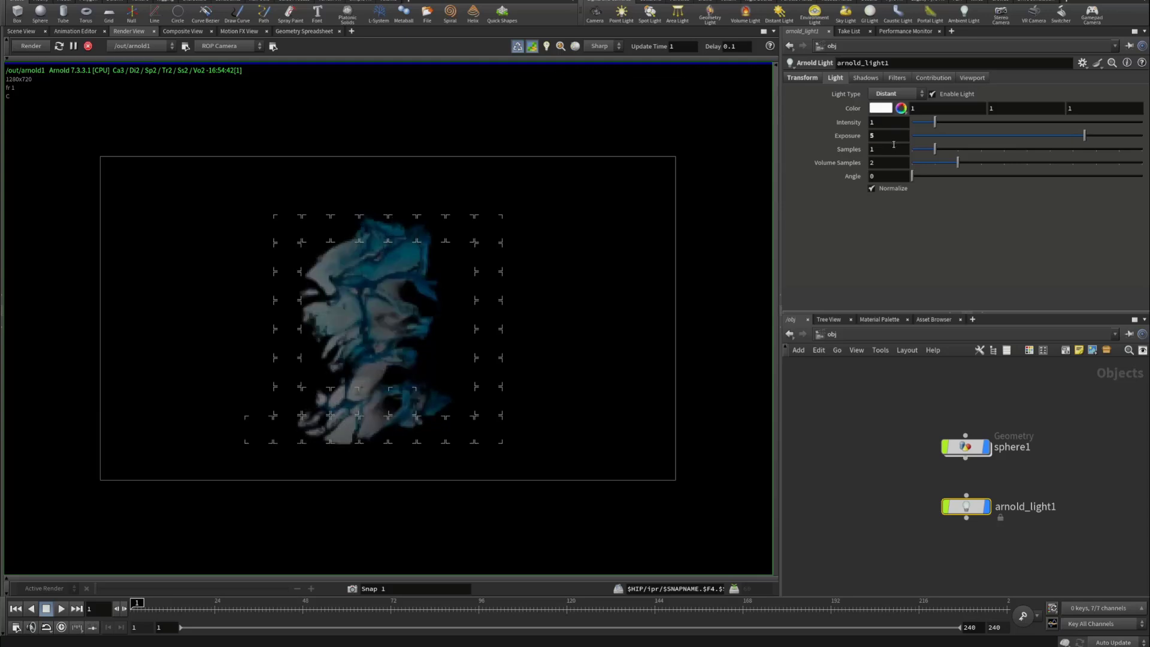
pyautogui.doubleClick(899, 141)
pyautogui.write('10')
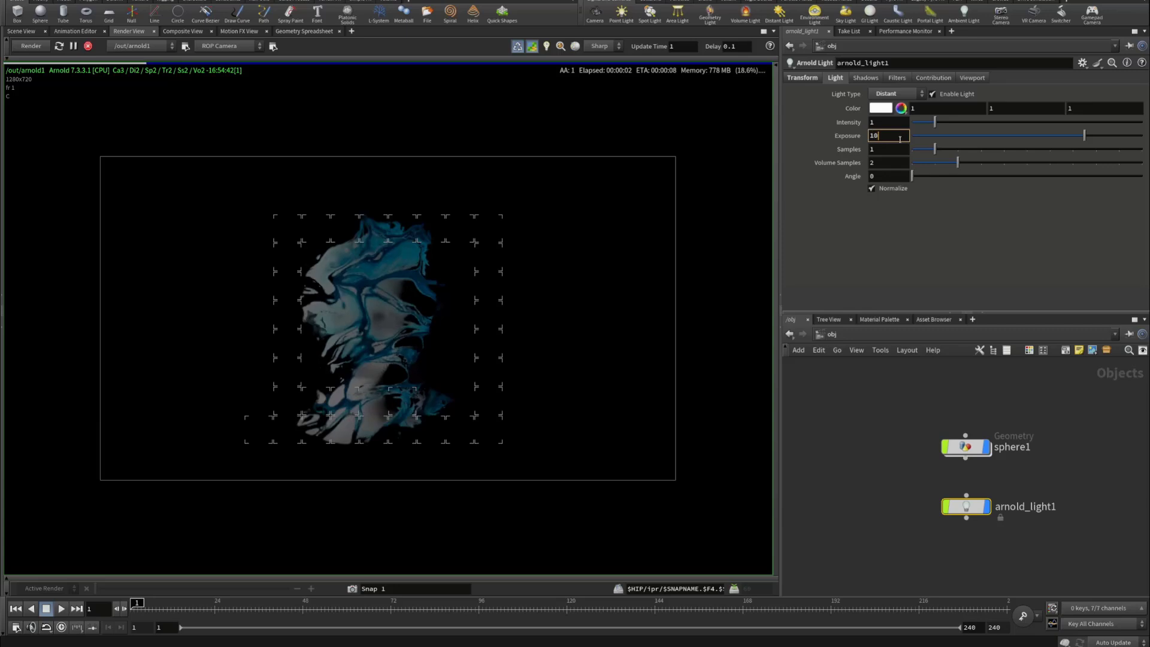
pyautogui.press('Return')
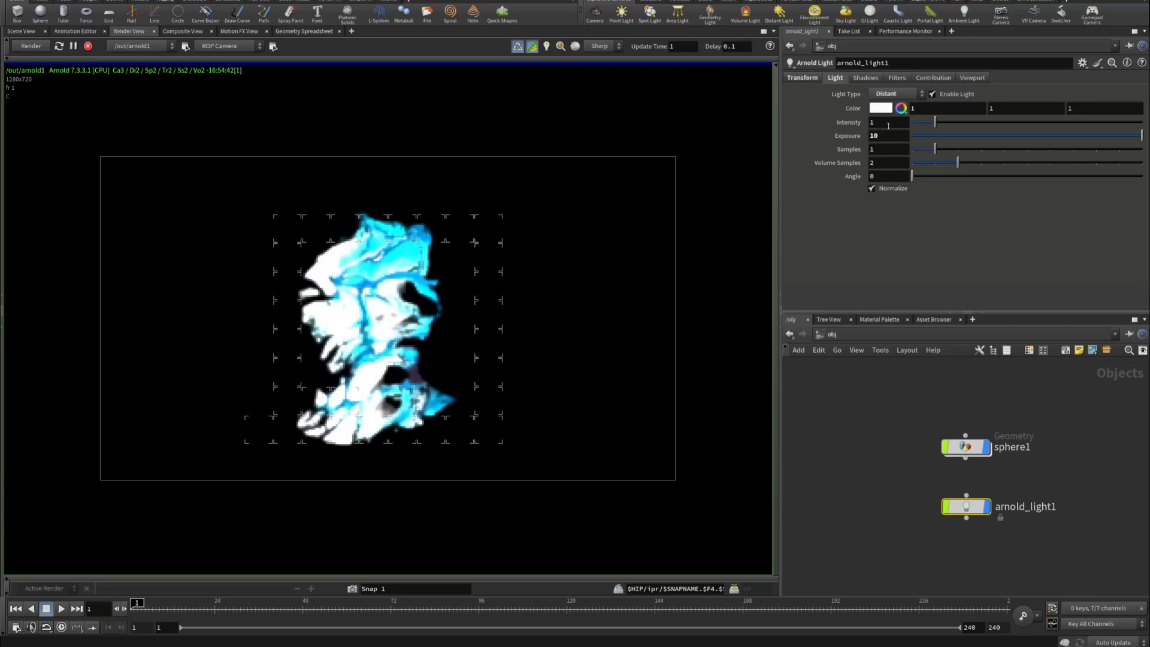
# Step: Set arnold_light1's Exposure to 8 and inspect the coloured head volume up close in the render
pyautogui.doubleClick(886, 136)
pyautogui.write('8')
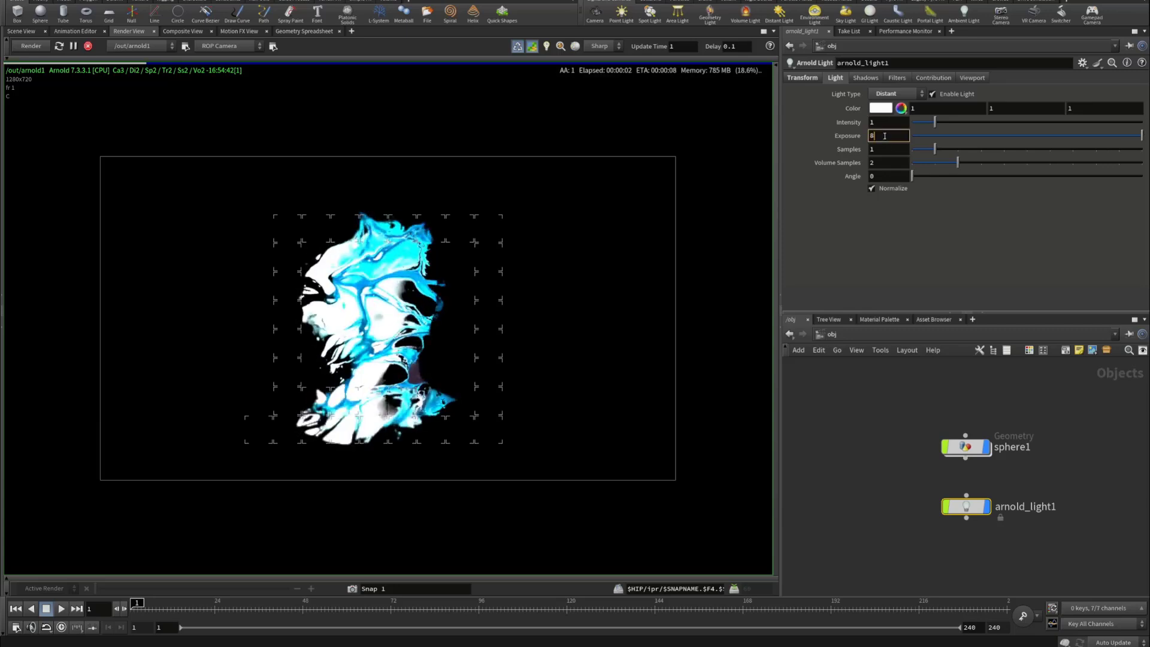
pyautogui.press('Return')
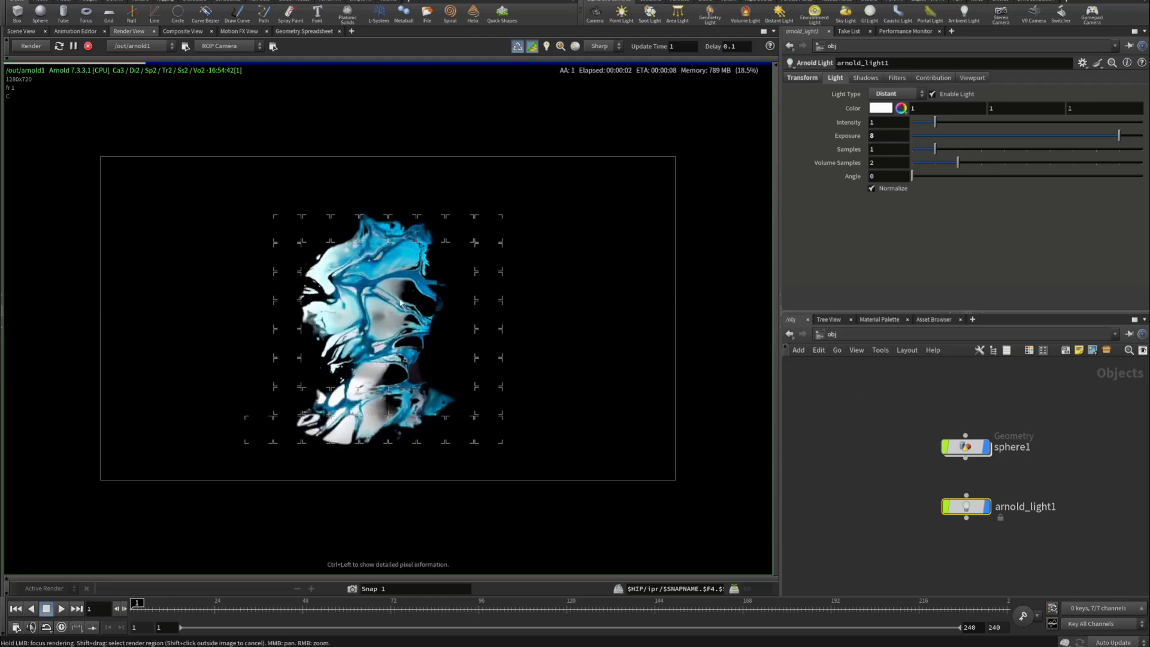
pyautogui.scroll(1, 293, 278)
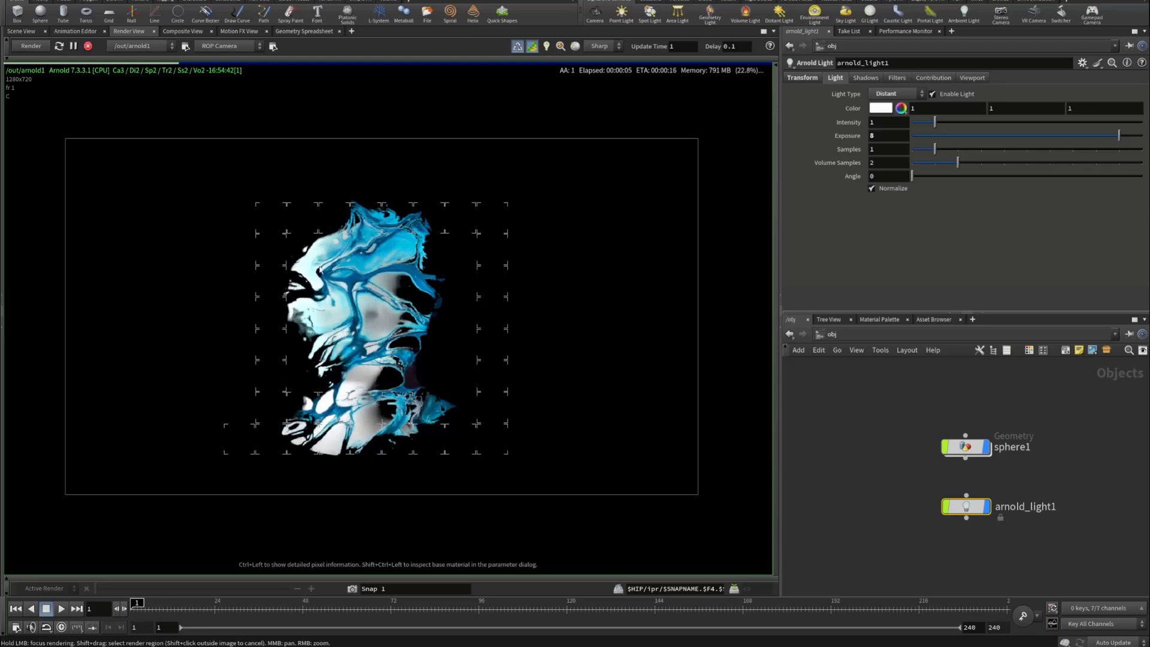
pyautogui.scroll(1, 312, 267)
pyautogui.scroll(-1, 406, 299)
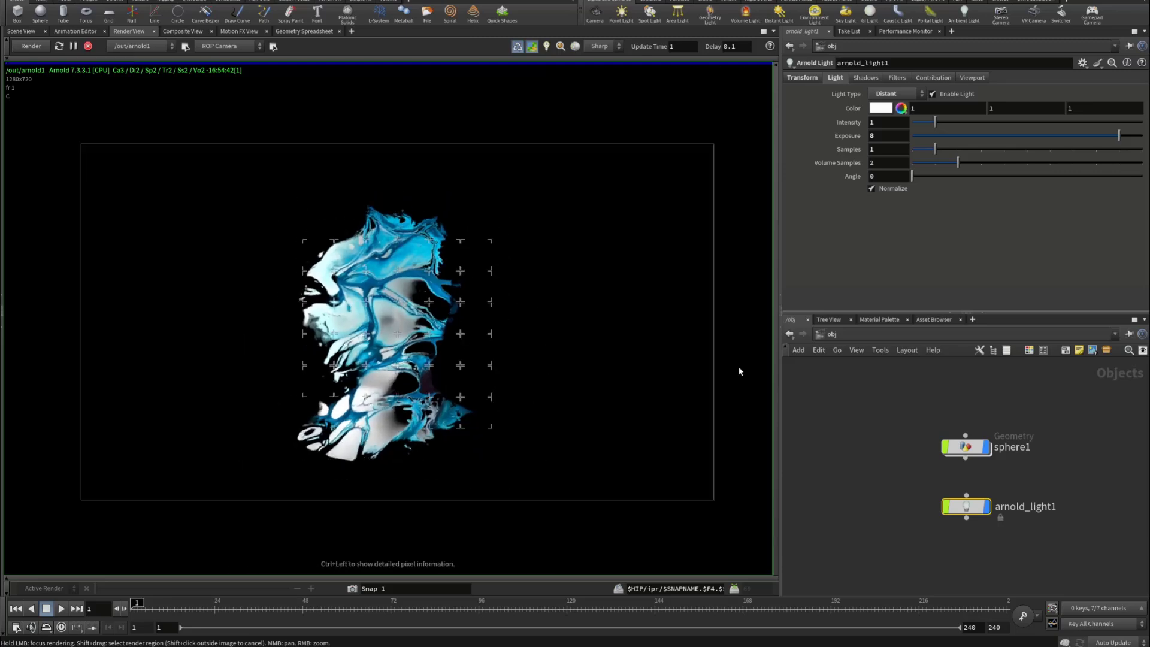